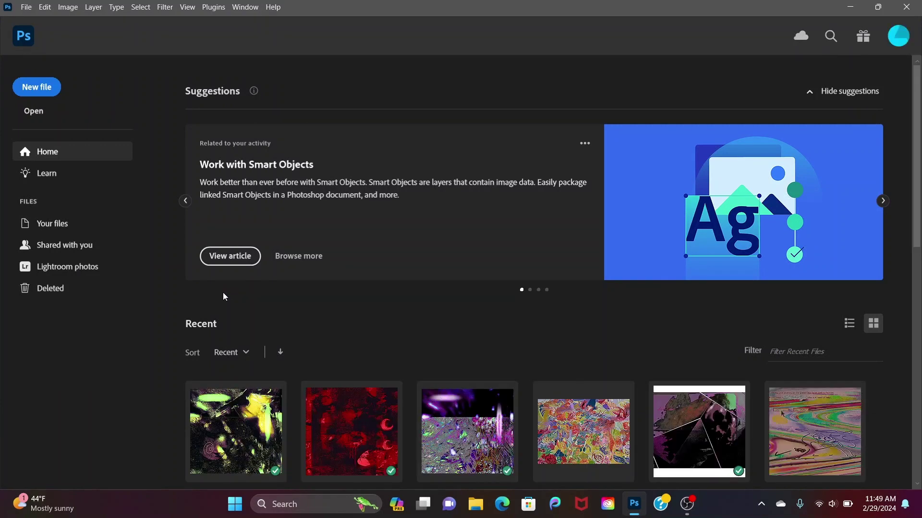
Step: Open the recent 5 (1).psdc document and check what Layer 10, Layer 10 copy and Layer 12 contribute by toggling their visibility
scroll(219, 336, down, 3)
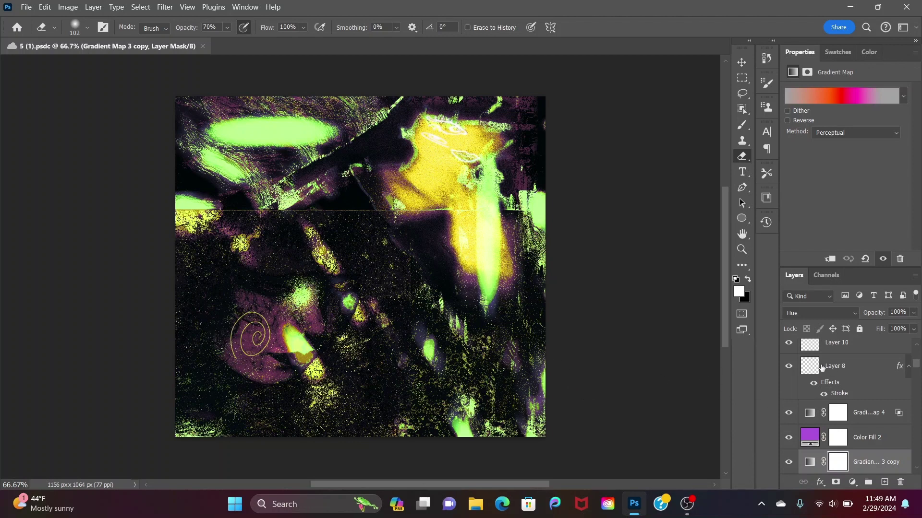
scroll(836, 369, up, 2)
click(825, 390)
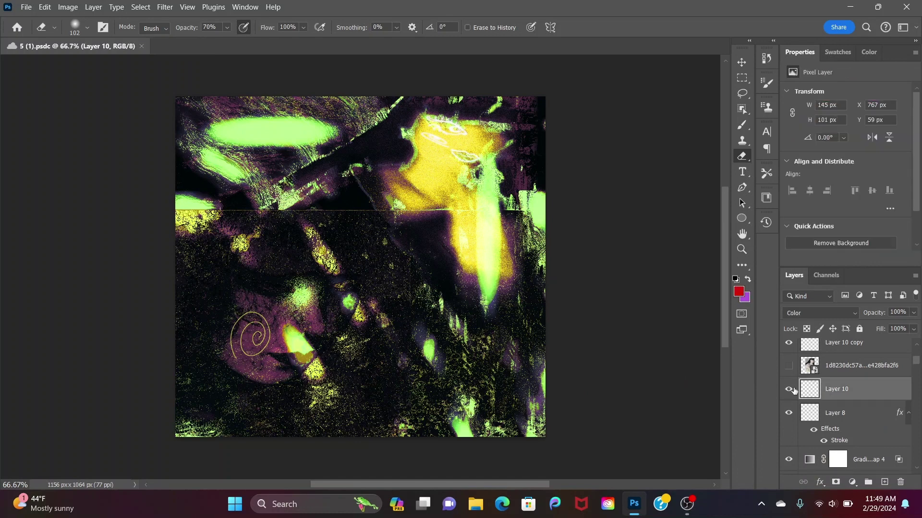
click(788, 389)
click(789, 389)
click(789, 343)
click(789, 342)
scroll(845, 401, up, 4)
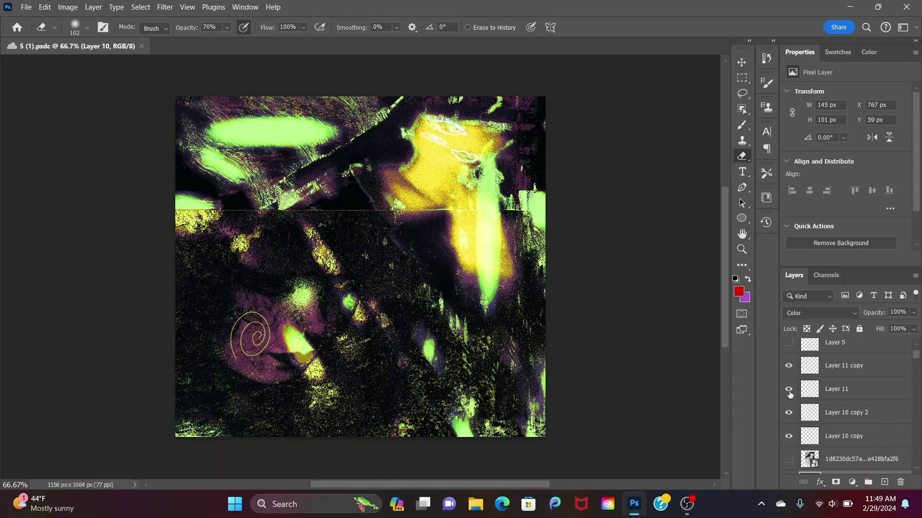
scroll(790, 389, up, 1)
scroll(790, 386, down, 8)
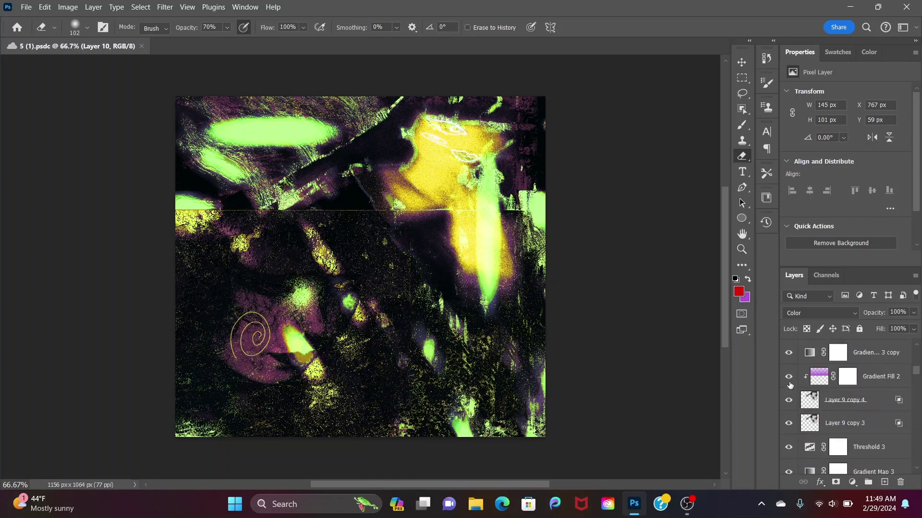
click(787, 405)
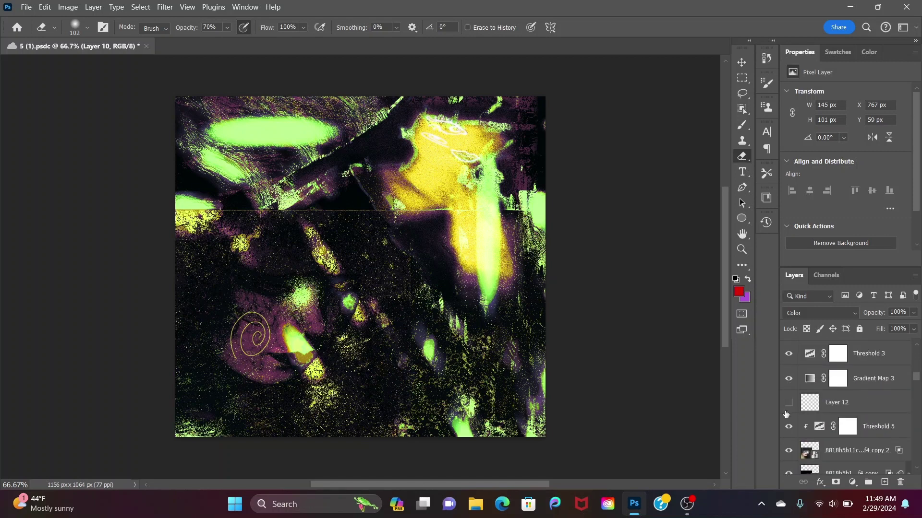
key(ctrl+z)
Step: Add a new empty layer directly above Layer 12 for brushwork and hide Layer 12
click(838, 379)
click(849, 411)
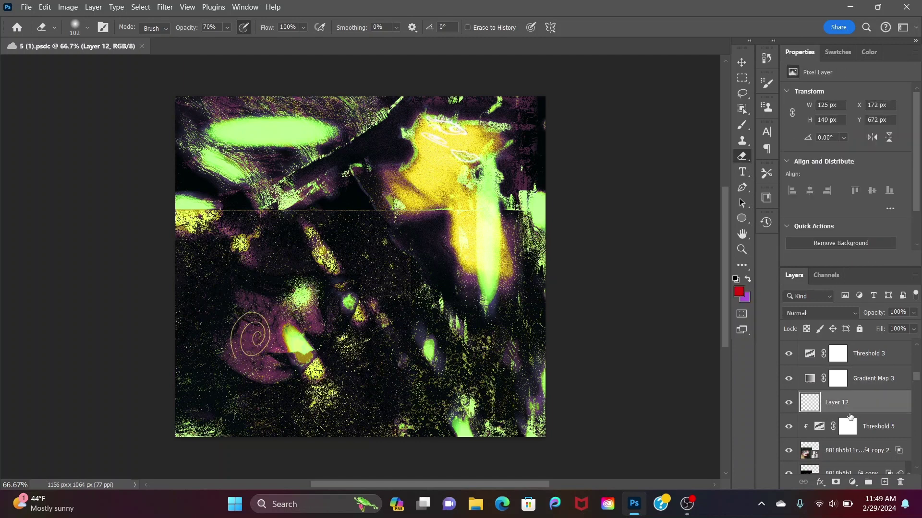
key(ctrl+shift+alt+n)
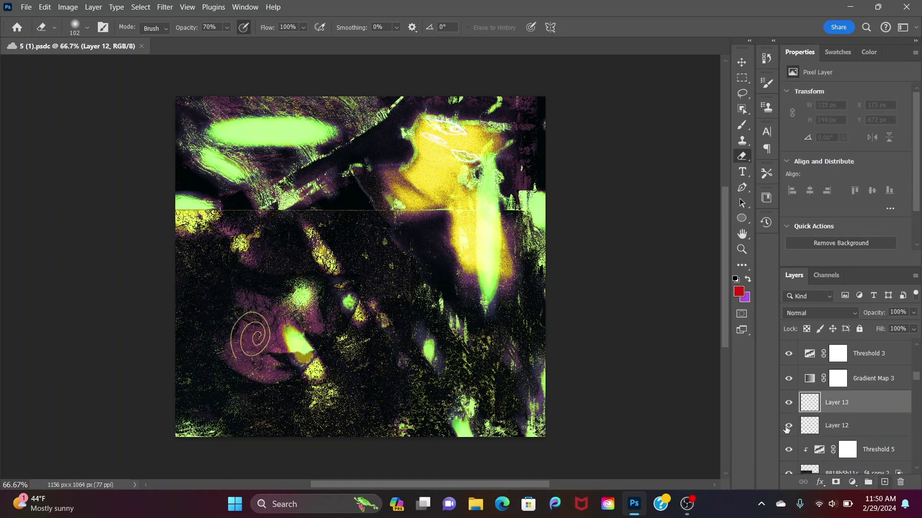
click(788, 426)
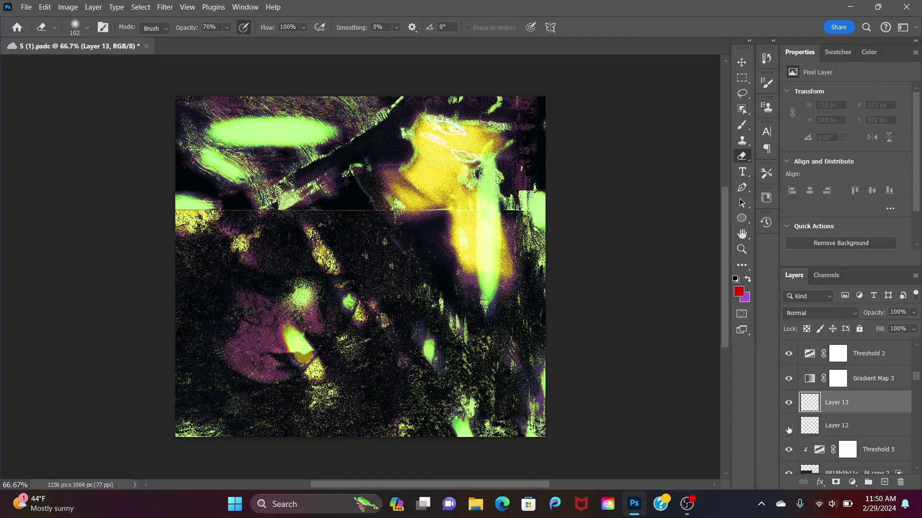
click(741, 125)
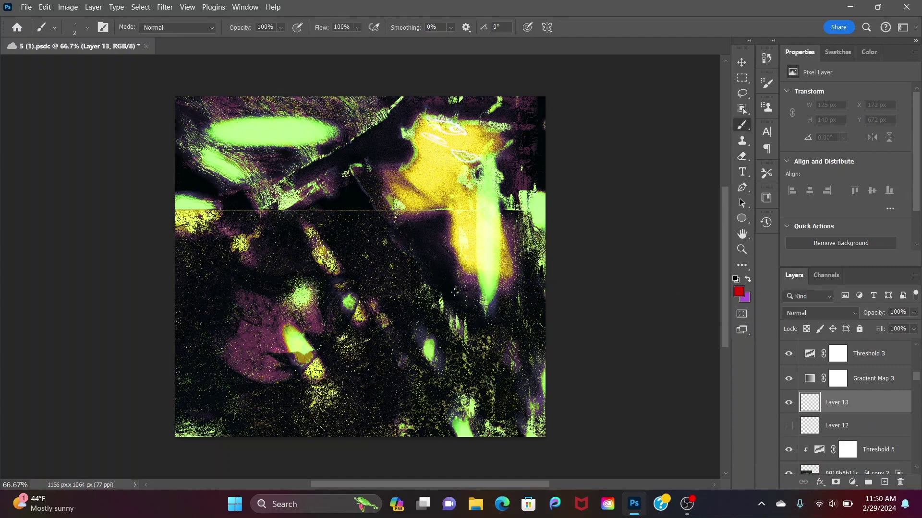
drag(432, 331, 331, 327)
scroll(200, 361, up, 5)
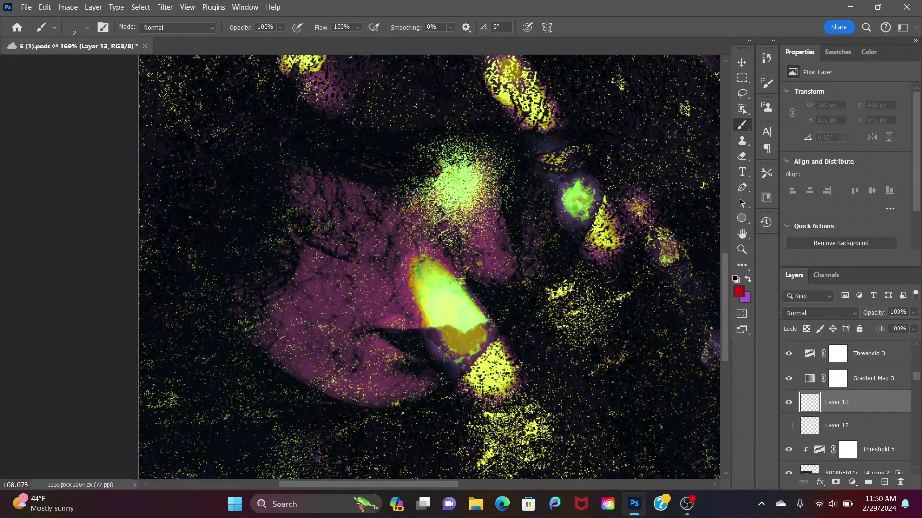
mouse_move(340, 293)
mouse_down()
mouse_move(319, 298)
mouse_move(292, 268)
mouse_move(263, 269)
mouse_up()
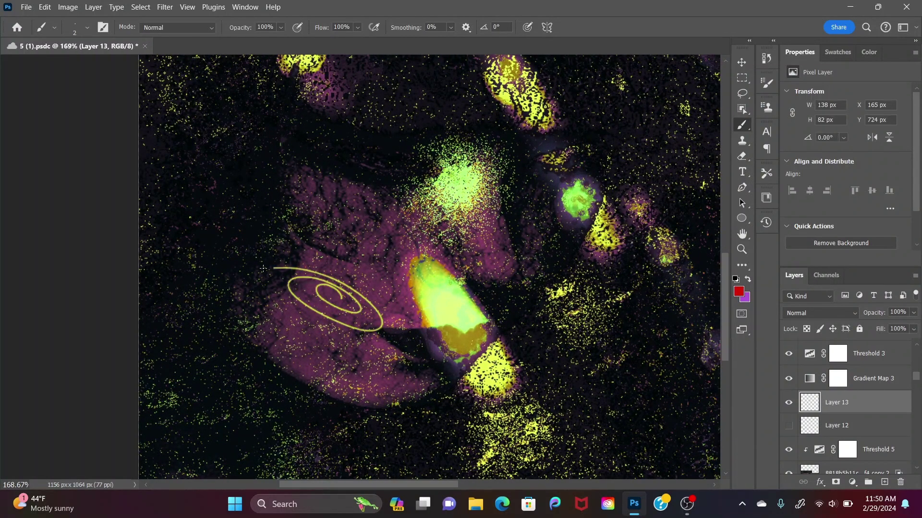
key(ctrl+z)
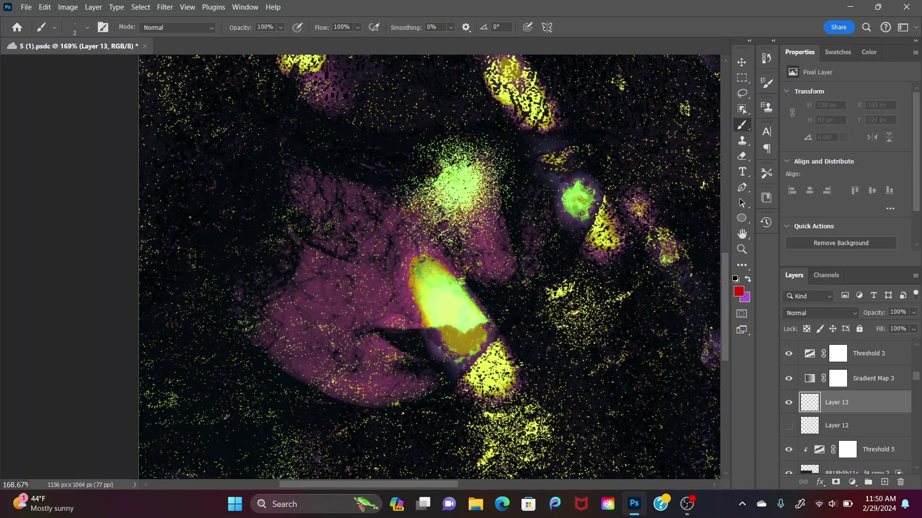
Step: Paint a thin spiral about 84 px wide and 122 px high over the purple face shape with the 2 px brush
mouse_move(331, 298)
mouse_down()
mouse_move(308, 288)
mouse_move(368, 248)
mouse_up()
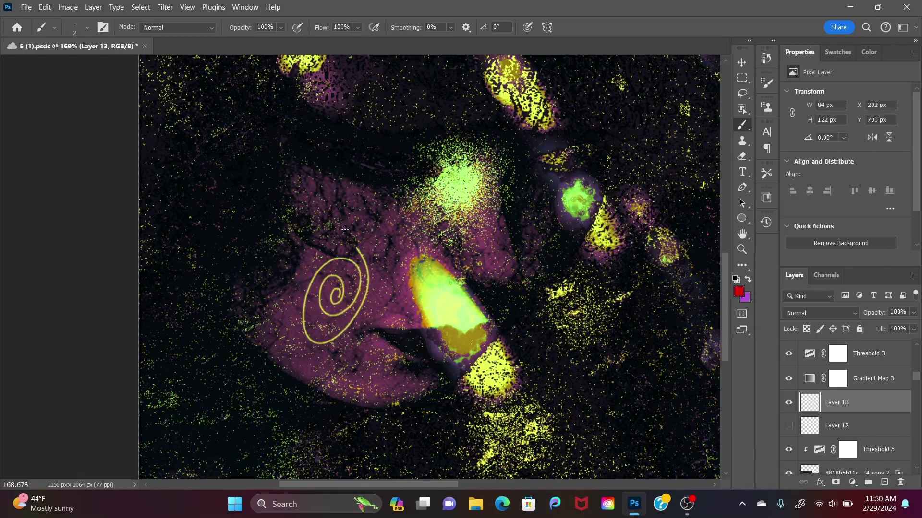
scroll(344, 229, down, 5)
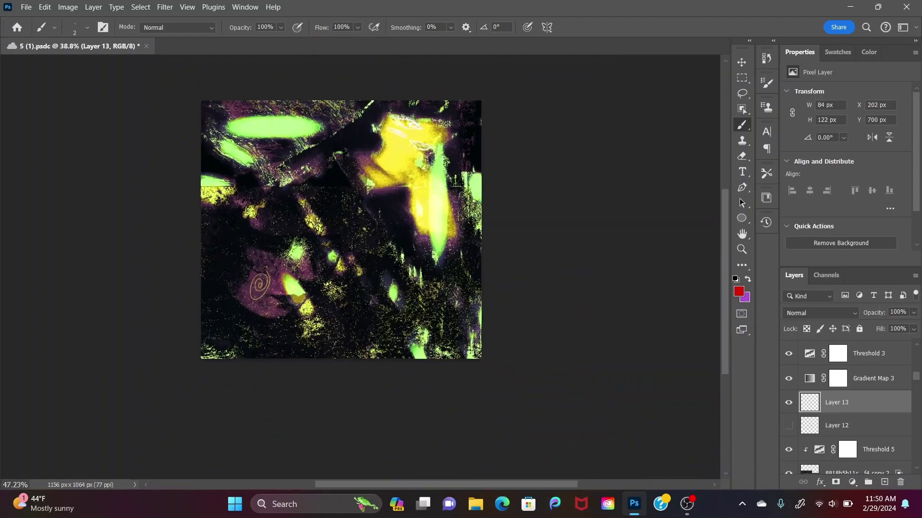
scroll(345, 230, up, 3)
scroll(344, 230, down, 3)
scroll(192, 317, up, 3)
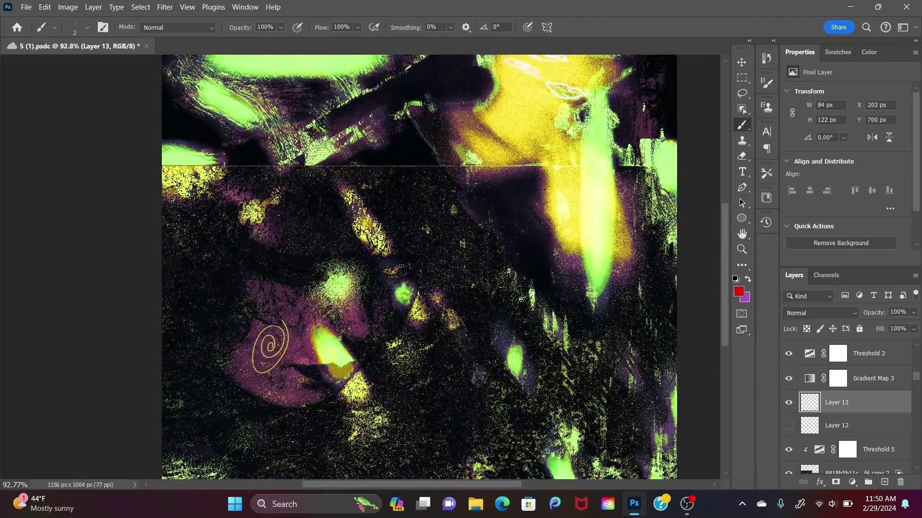
Step: Duplicate the spiral layer and thicken the copy with the Minimum filter at a 1.8 pixel radius, preserving roundness
key(ctrl+j)
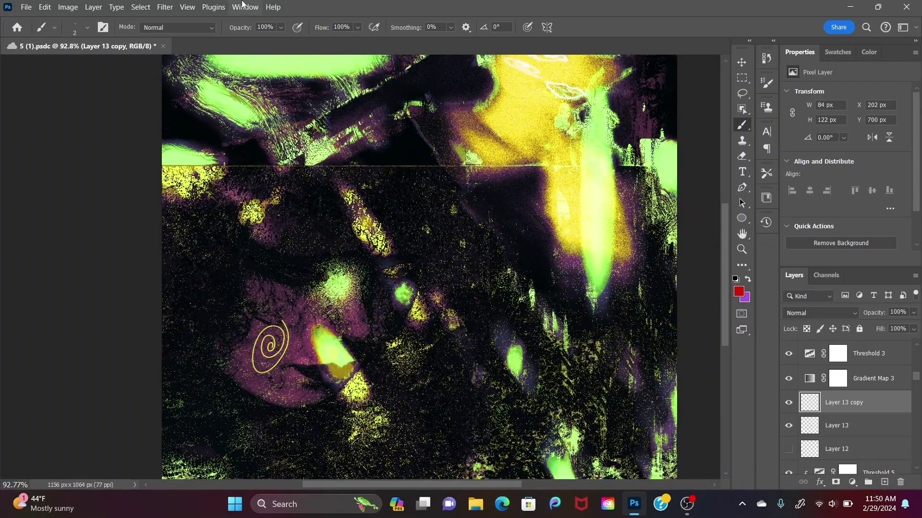
click(158, 7)
mouse_move(226, 252)
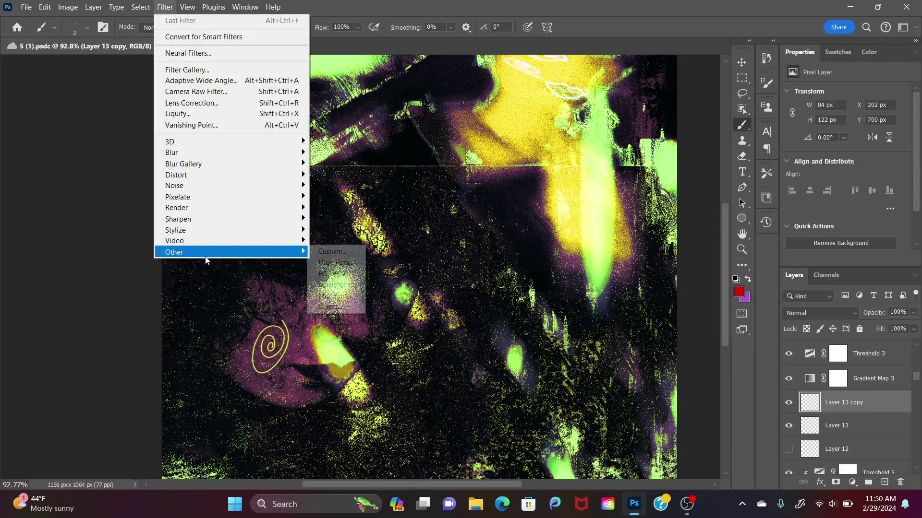
click(343, 296)
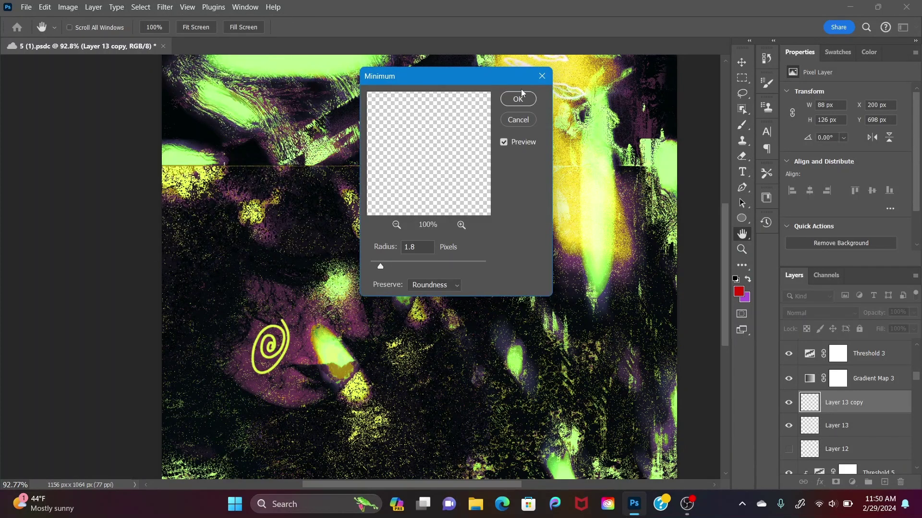
click(518, 99)
Step: Set the blend mode of the thickened spiral copy to Lighten
click(819, 313)
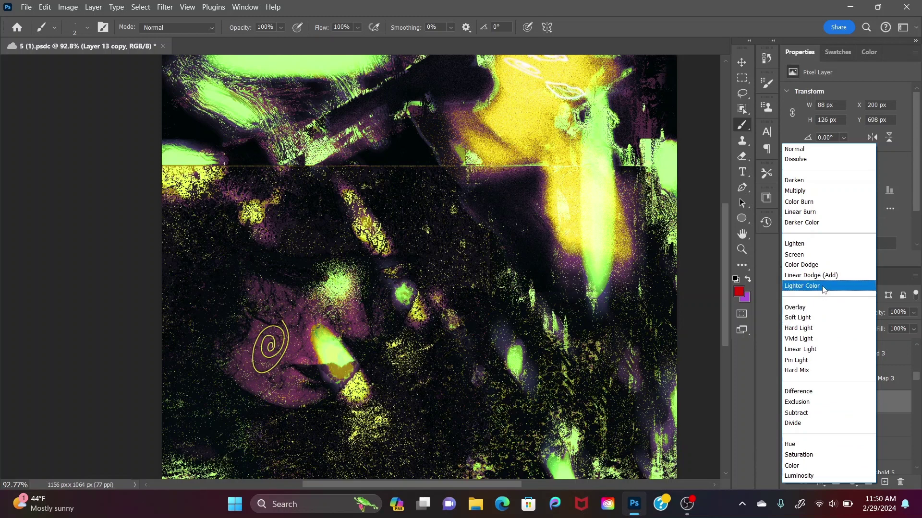
click(818, 242)
Step: Review the blend mode options for Layer 13 and inspect the Lighten spiral copy within the artwork
click(830, 426)
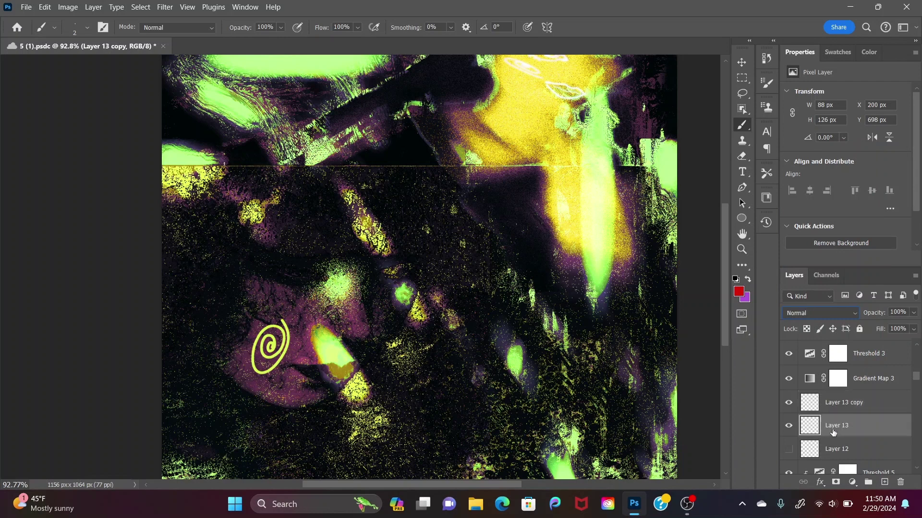
click(820, 312)
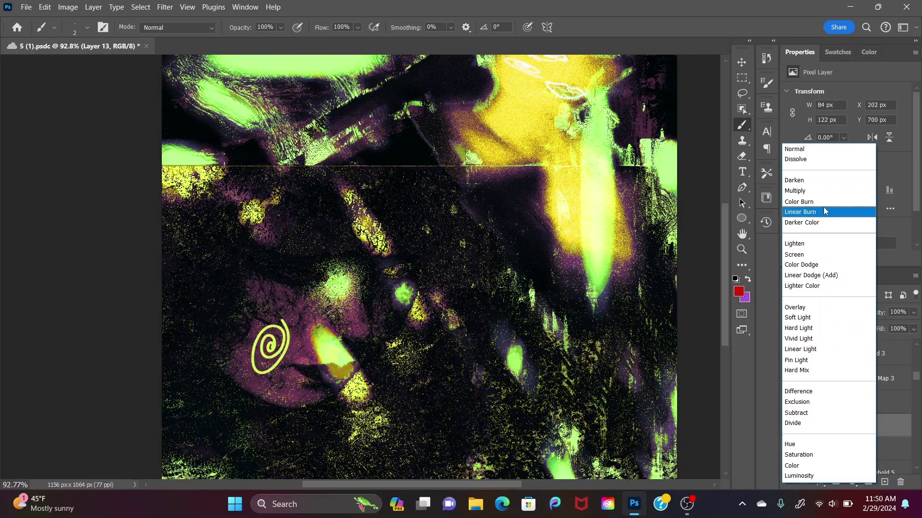
key(Escape)
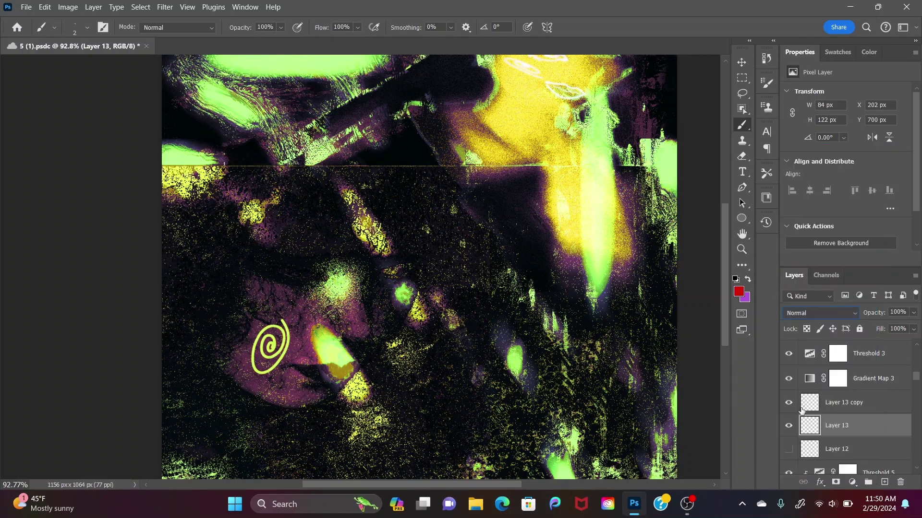
click(846, 410)
scroll(419, 267, up, 2)
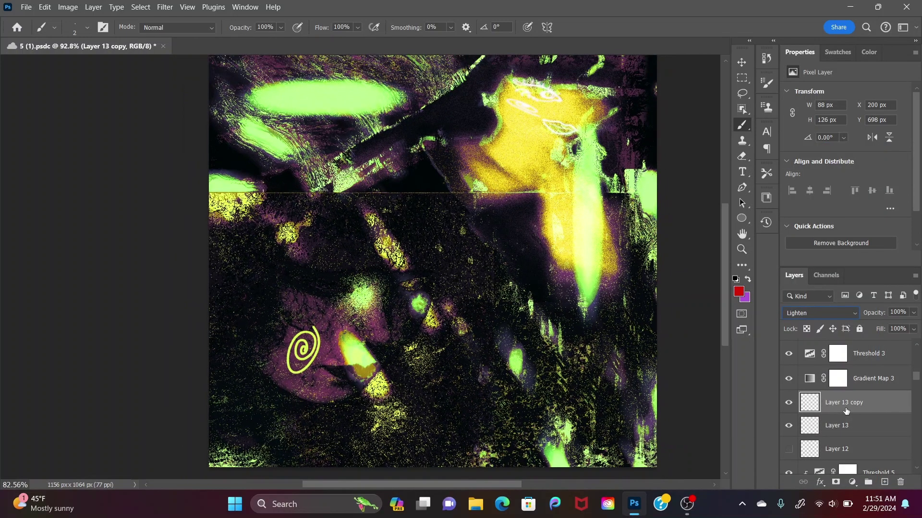
scroll(415, 307, up, 6)
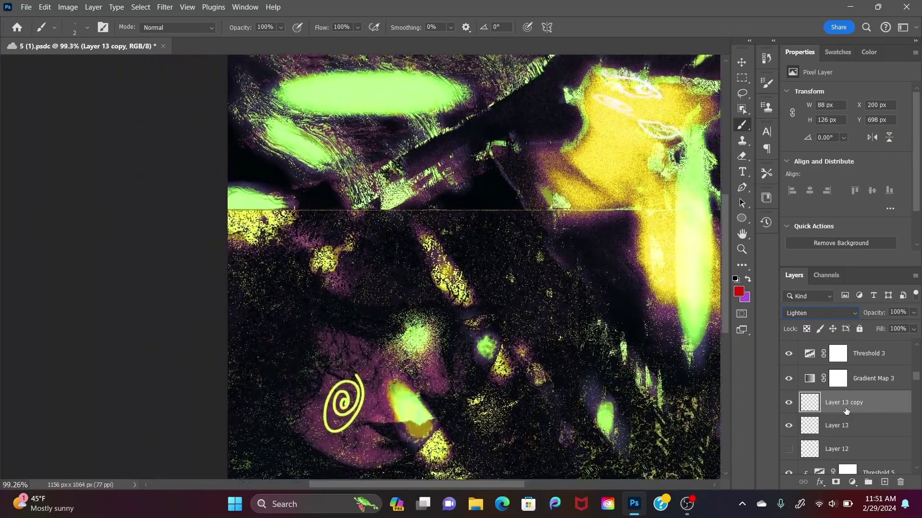
scroll(415, 307, down, 10)
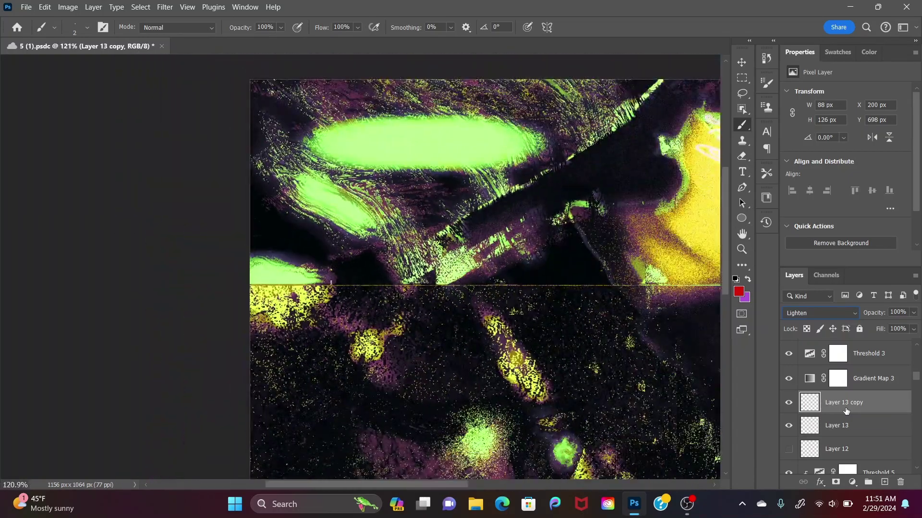
scroll(415, 307, up, 2)
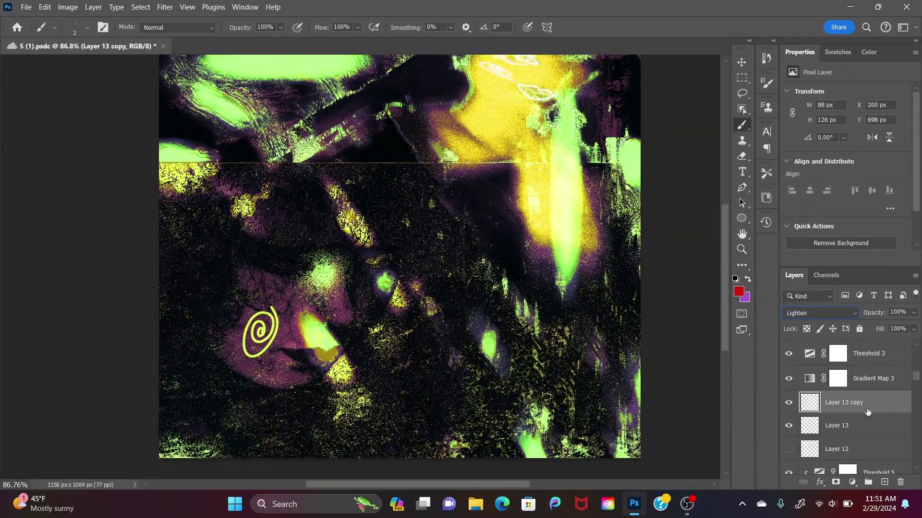
Step: Place the underwater photo of the upside-down swimmer from the RAW PHOTOS folder as an embedded image at its default size
click(29, 6)
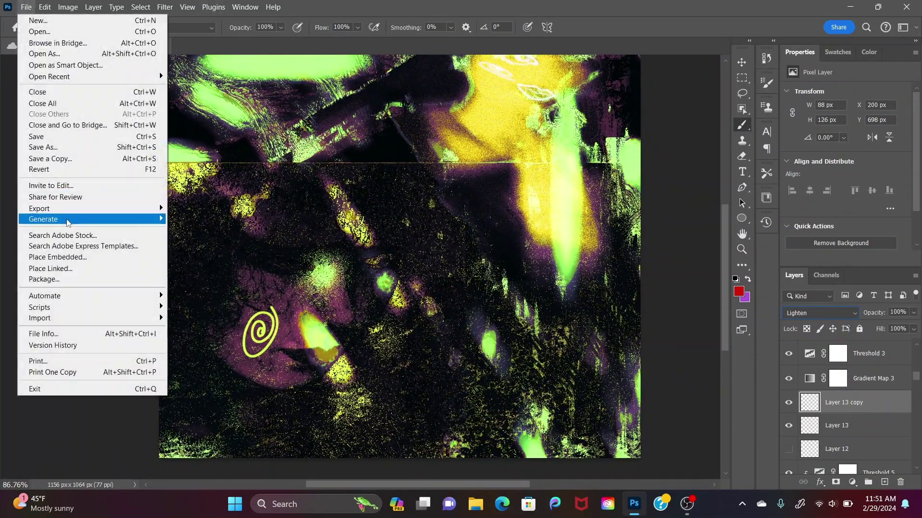
click(73, 259)
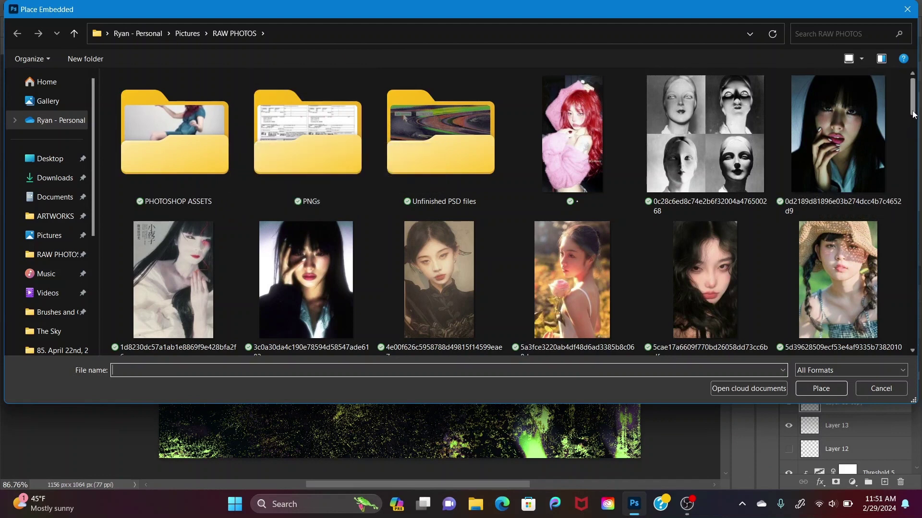
drag(913, 113, 825, 342)
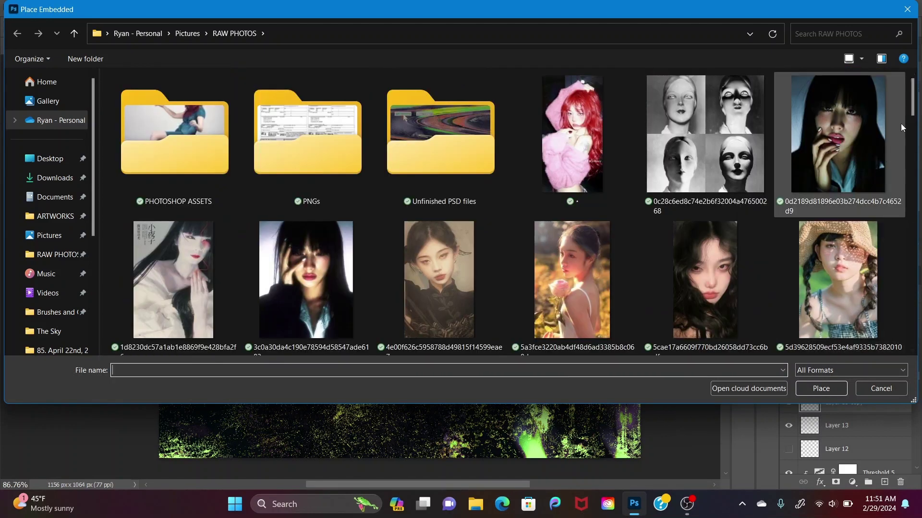
drag(912, 111, 906, 342)
click(727, 117)
click(727, 117)
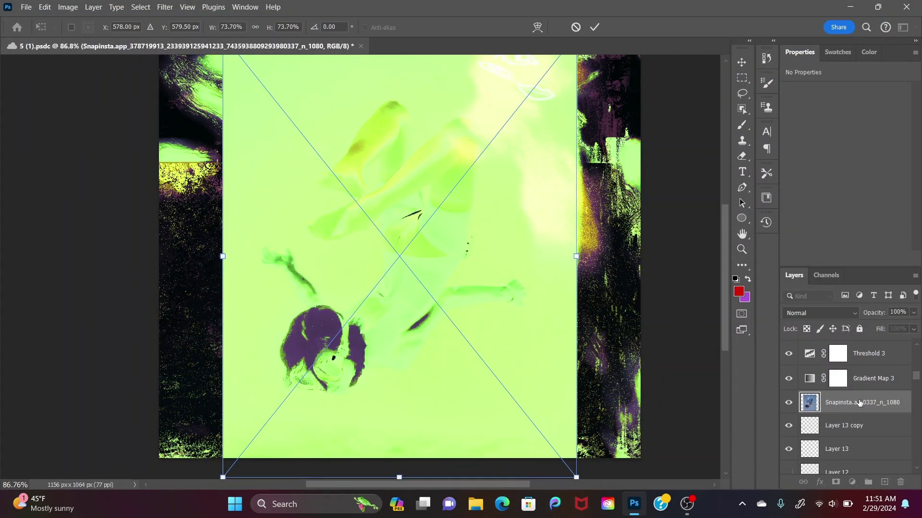
key(Return)
Step: Move the placed photo's layer above Layer 11 copy and select the swimmer with Select Subject
drag(876, 400, 848, 384)
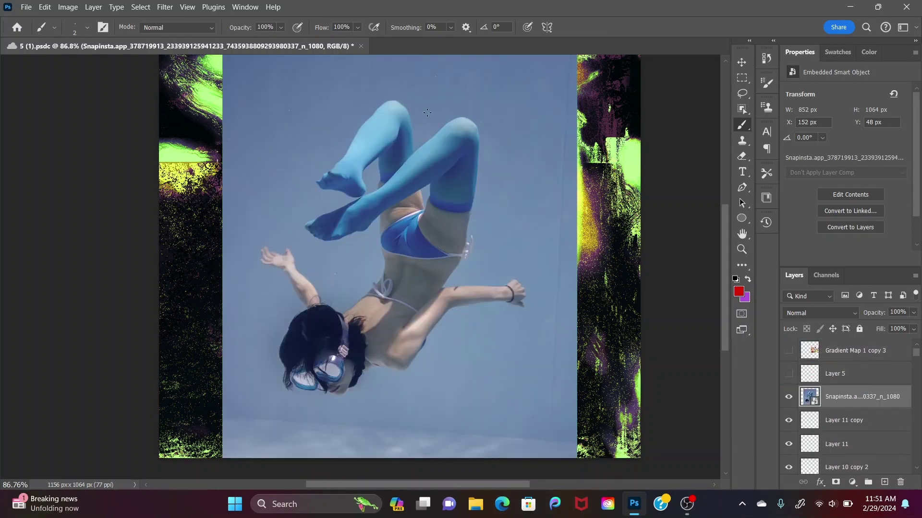
click(141, 7)
click(150, 144)
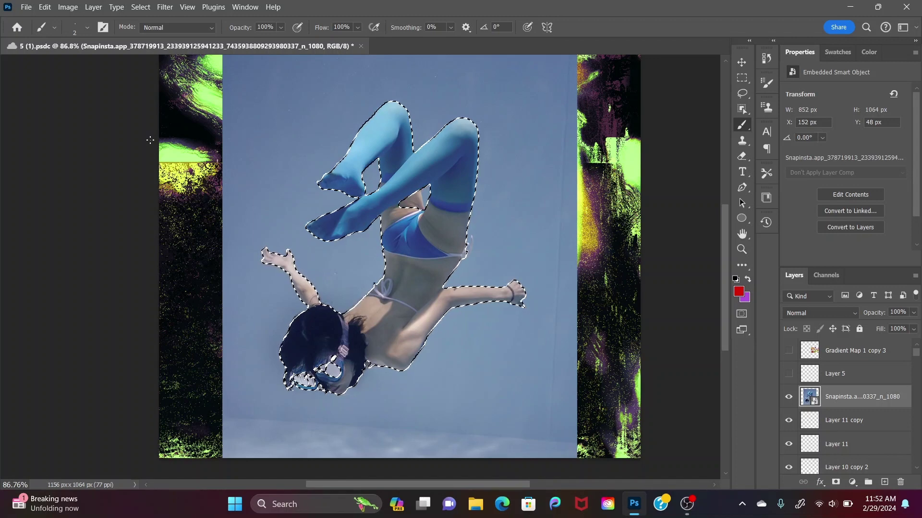
Step: Add the unselected goggle lenses and highlight to the swimmer selection by tracing around the goggles with the Magnetic Lasso Tool
scroll(150, 140, up, 5)
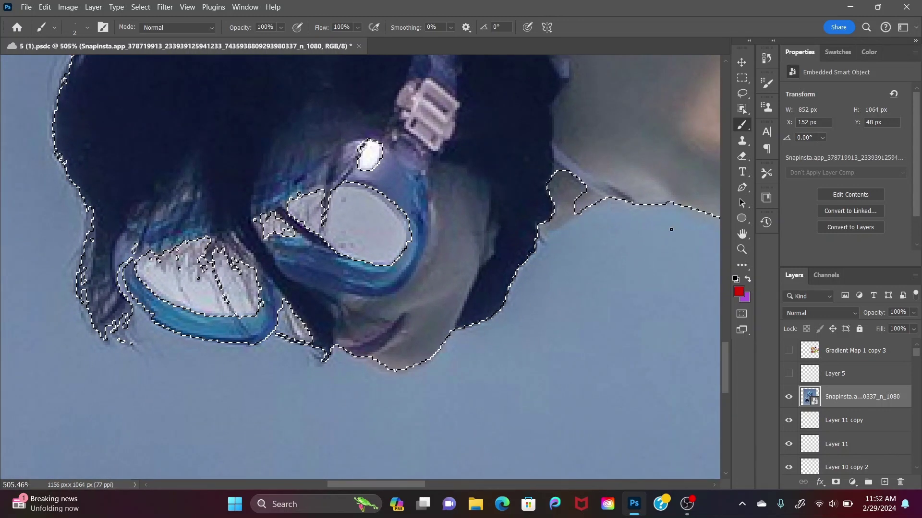
key(i)
click(742, 265)
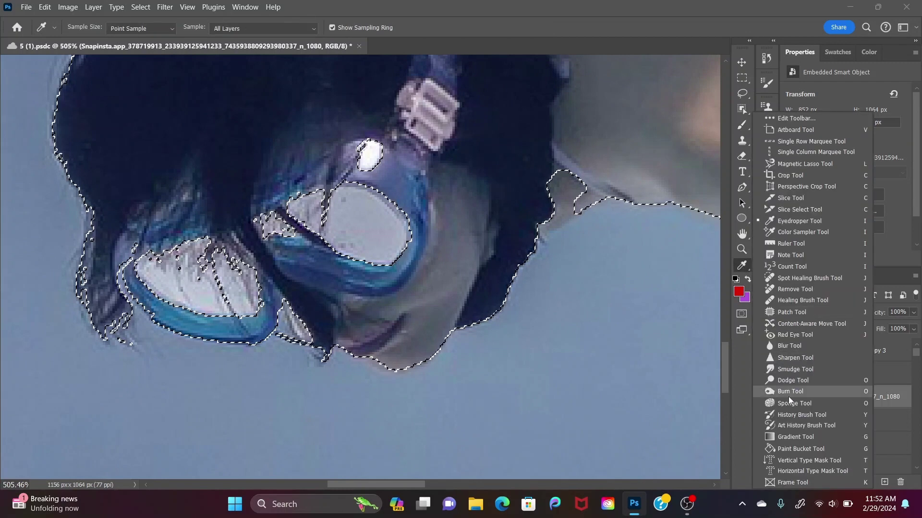
click(782, 164)
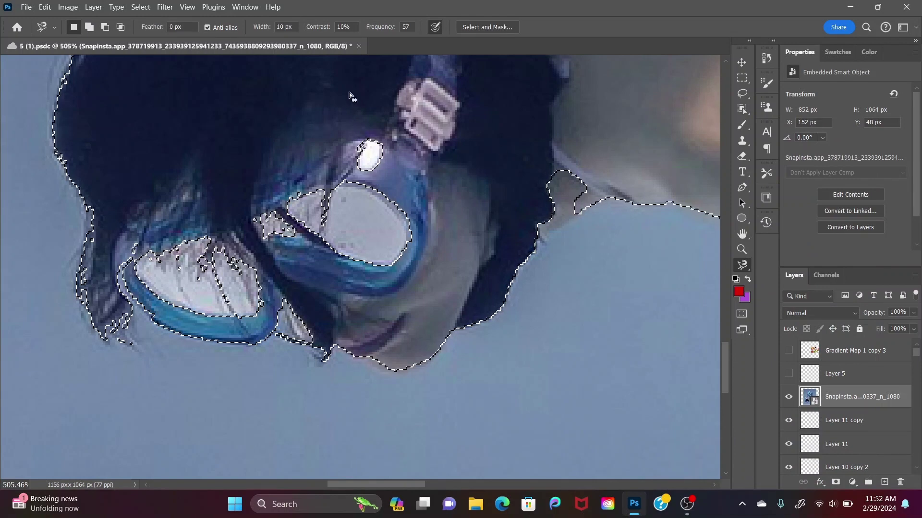
key(alt)
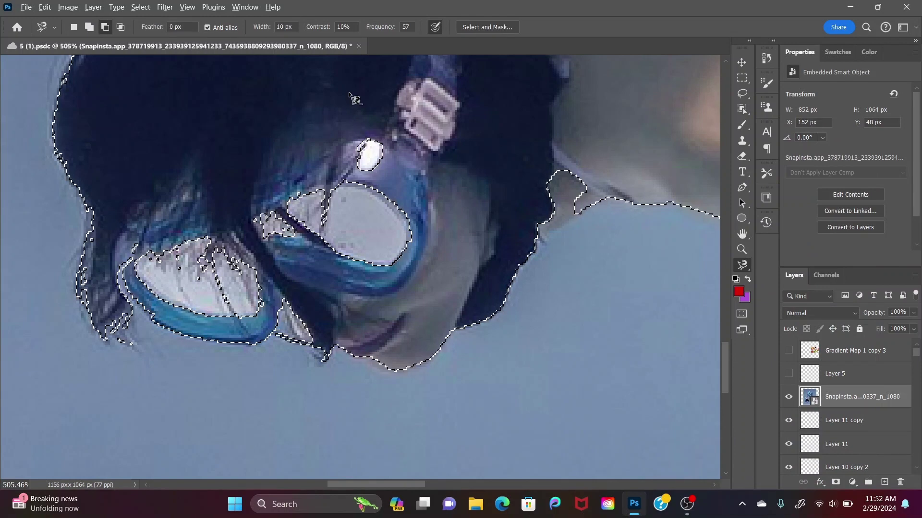
key(shift)
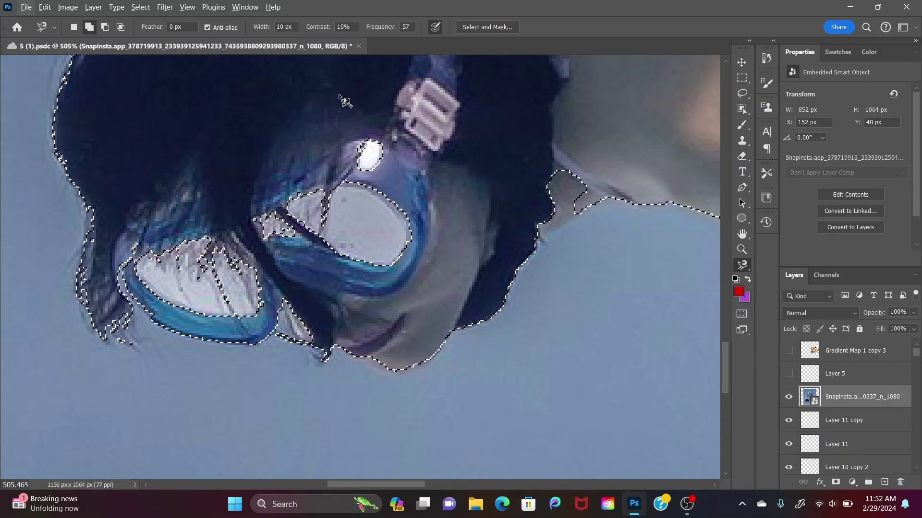
shift+click(307, 98)
mouse_move(425, 143)
mouse_down()
mouse_move(446, 255)
mouse_move(424, 296)
mouse_move(391, 320)
mouse_move(297, 285)
mouse_move(266, 319)
mouse_move(207, 323)
mouse_move(163, 307)
mouse_move(130, 274)
mouse_move(129, 242)
mouse_move(151, 208)
mouse_move(311, 100)
mouse_up()
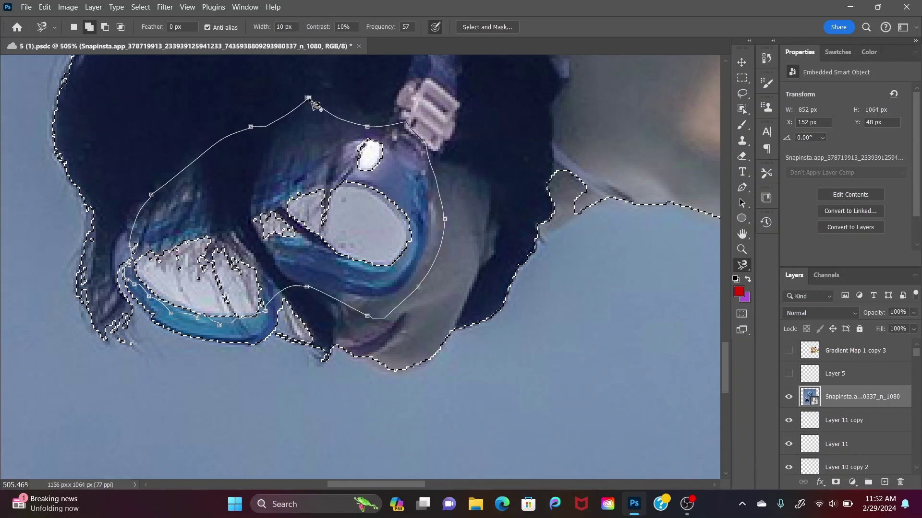
click(307, 98)
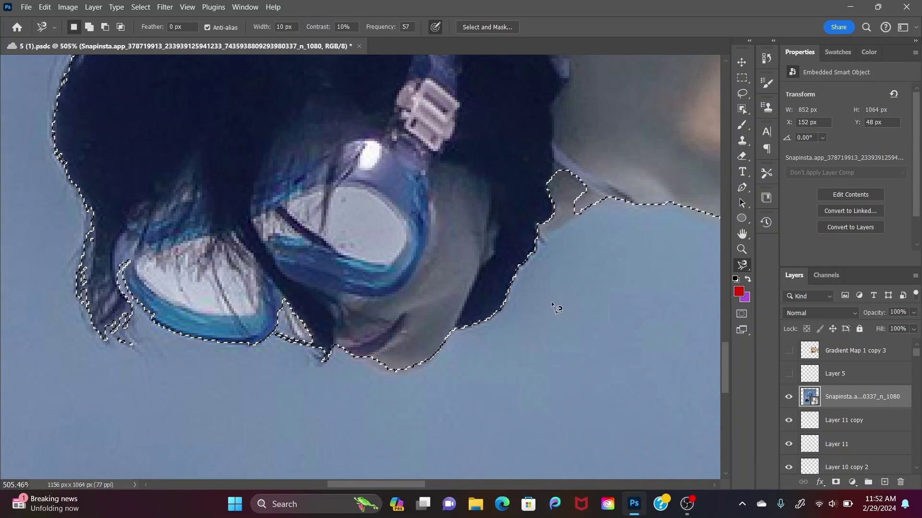
Step: Add the missing skin area between the swimmer's hair and shoulder to the selection with the Magnetic Lasso Tool
key(shift)
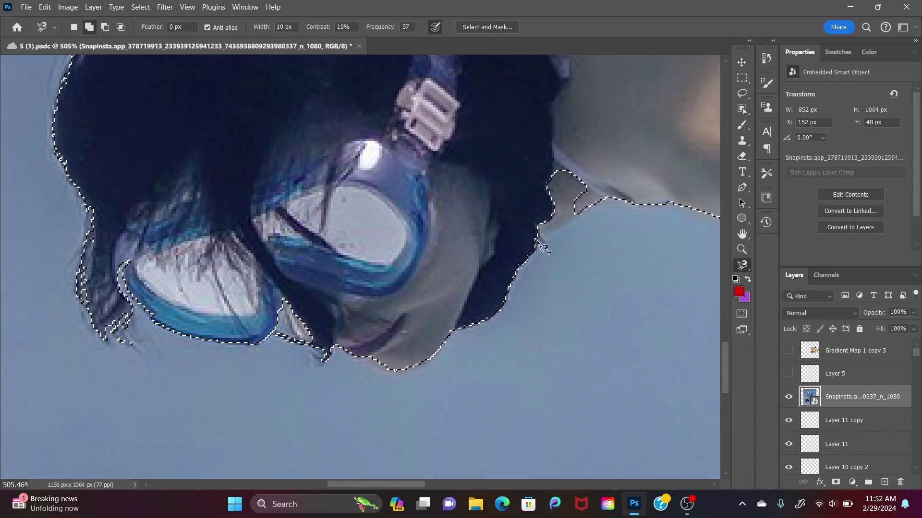
mouse_move(552, 246)
mouse_down()
mouse_move(582, 215)
mouse_move(533, 212)
mouse_move(541, 245)
mouse_up()
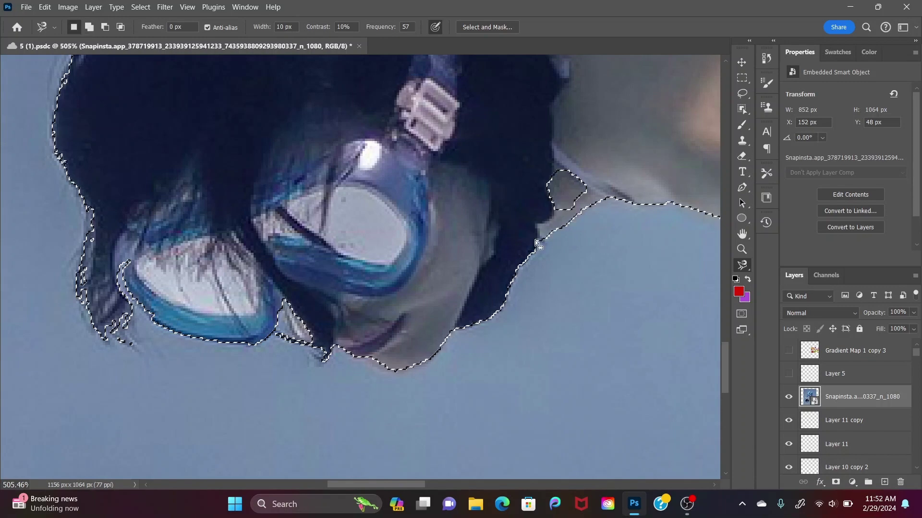
click(535, 240)
scroll(533, 235, right, 2)
scroll(533, 235, up, 1)
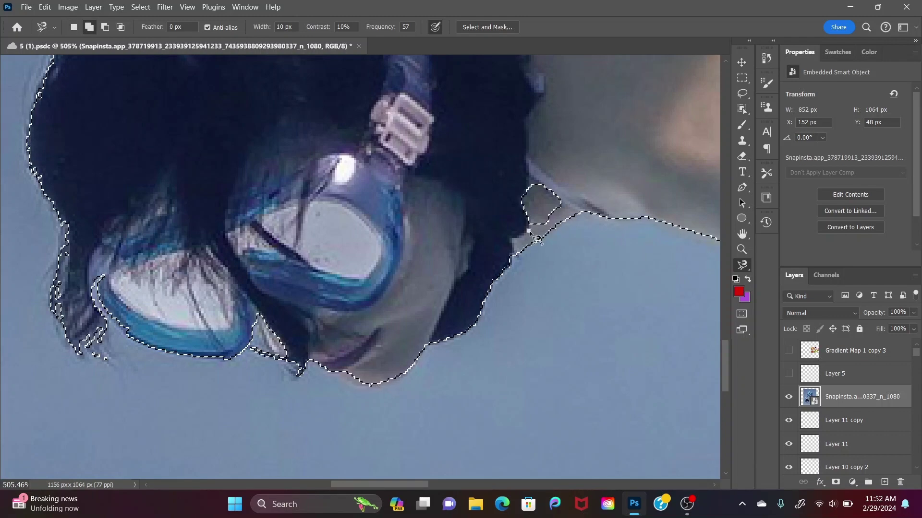
shift+click(529, 231)
click(528, 231)
Step: Copy the selected swimmer to a new layer and delete the placed photo's layer
scroll(529, 232, down, 5)
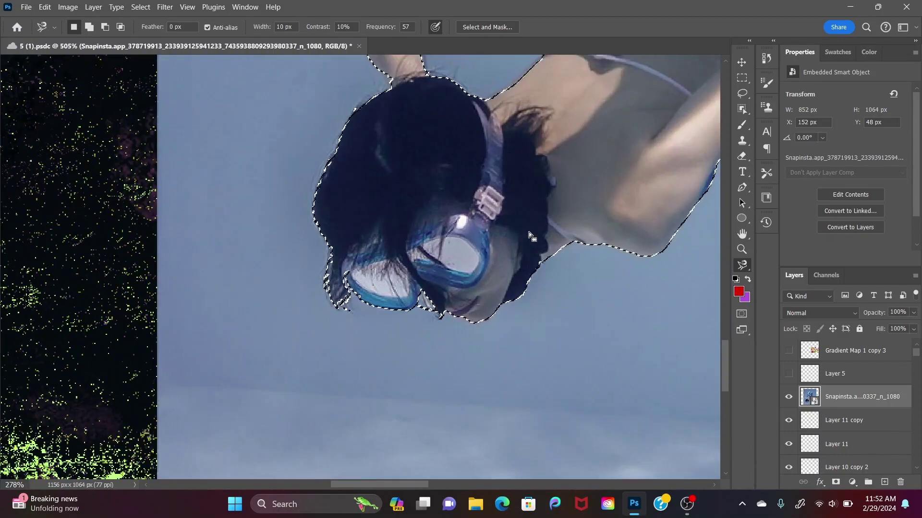
scroll(529, 232, down, 4)
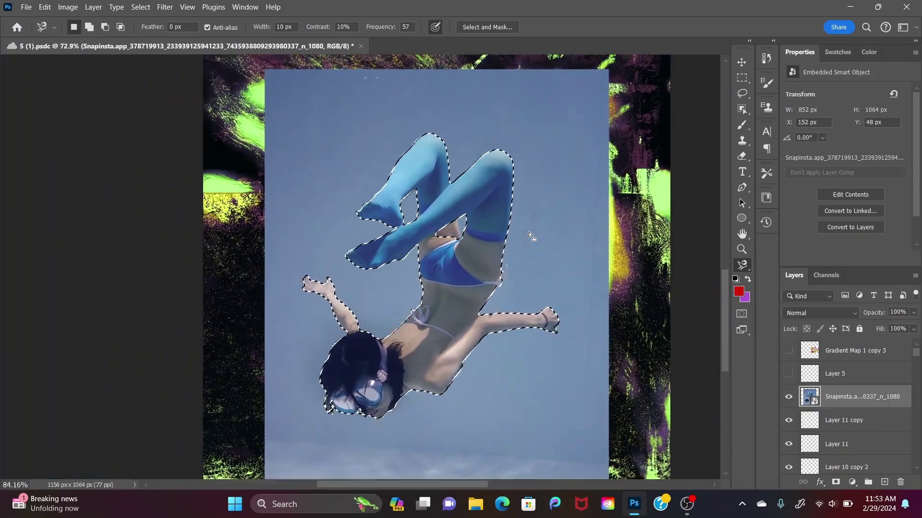
key(ctrl+j)
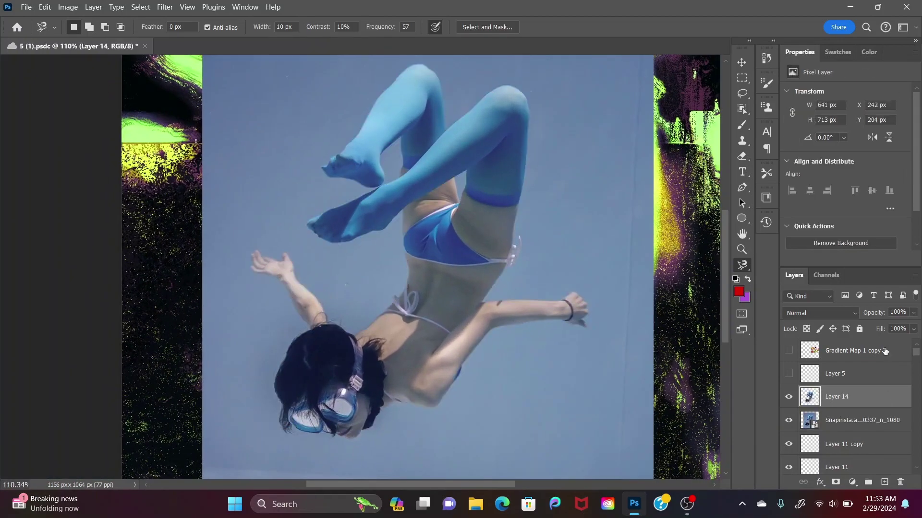
click(883, 426)
key(Delete)
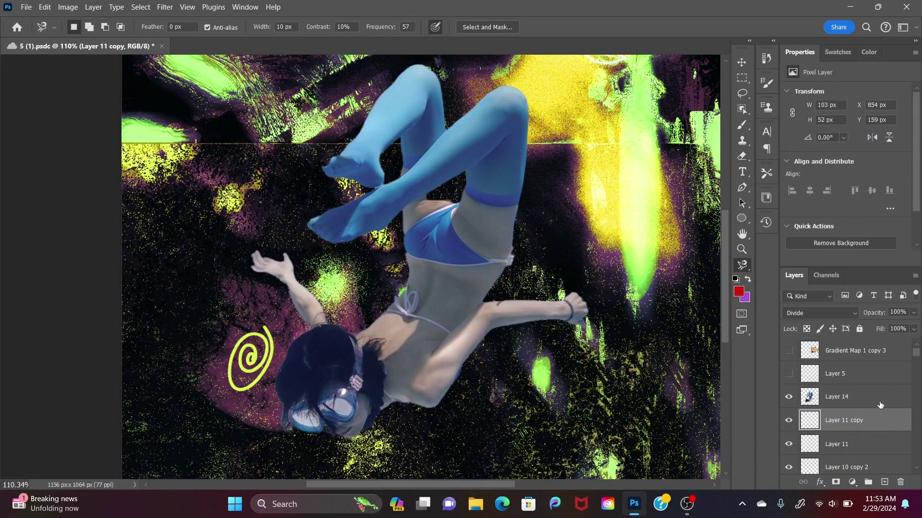
Step: Move the swimmer cutout layer directly below Gradient Map 3 and flip the swimmer horizontally and vertically
drag(880, 405, 864, 414)
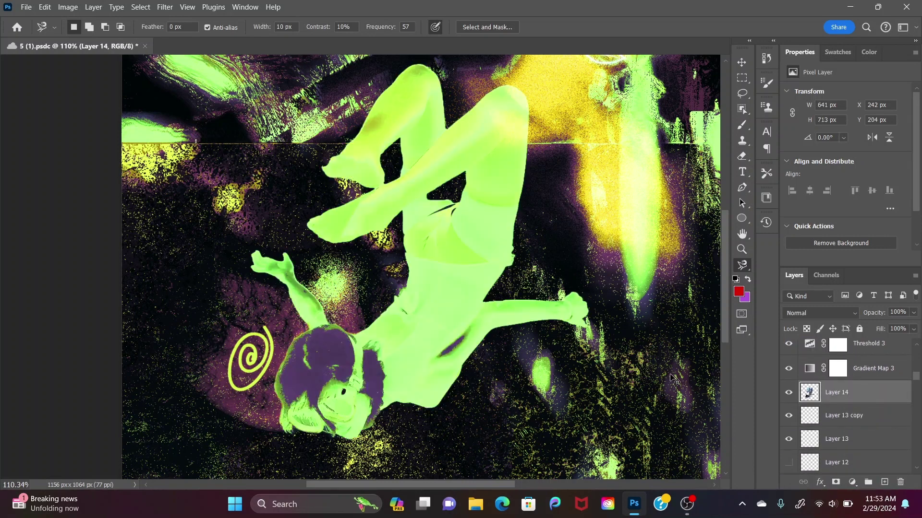
key(ctrl+t)
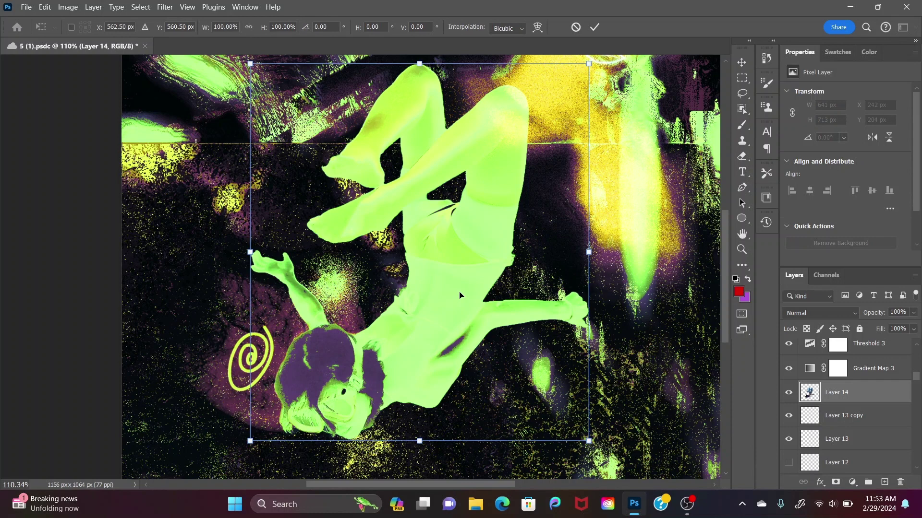
key(l)
key(ctrl+t)
right_click(475, 299)
click(492, 281)
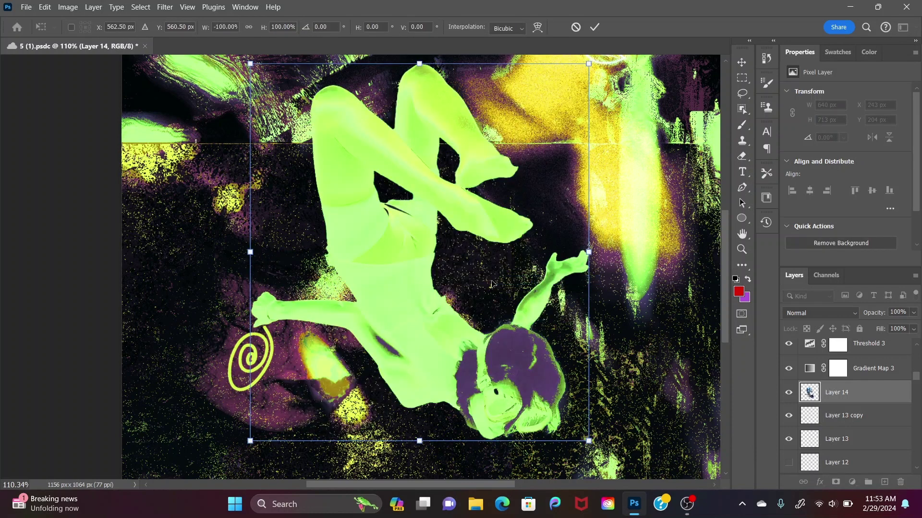
right_click(492, 282)
click(512, 276)
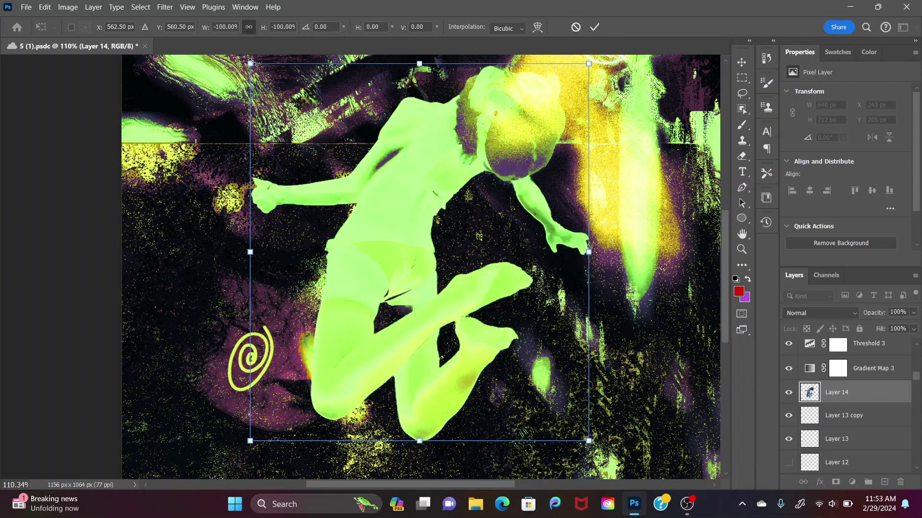
Step: Scale the flipped swimmer to about 8.37% and place it near X 838 px, Y 865 px, in the artwork's lower right area
drag(250, 63, 555, 404)
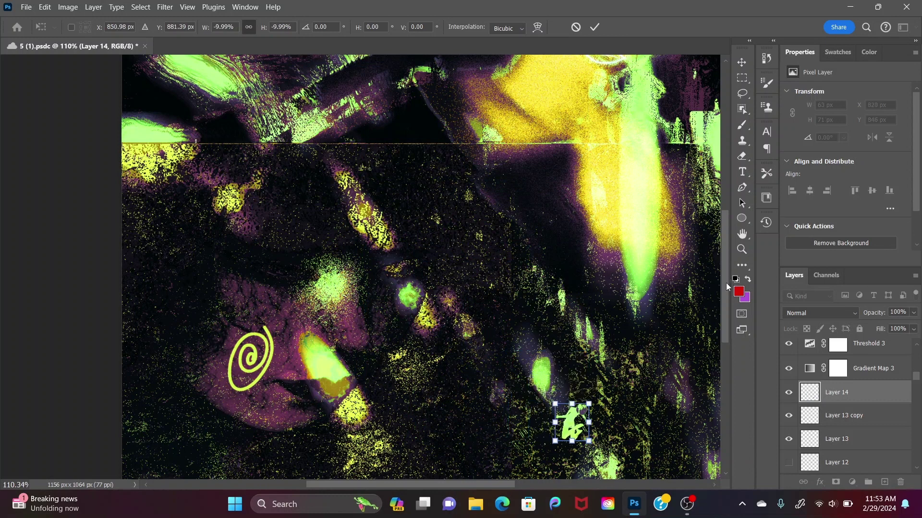
scroll(726, 283, down, 2)
drag(579, 368, 596, 387)
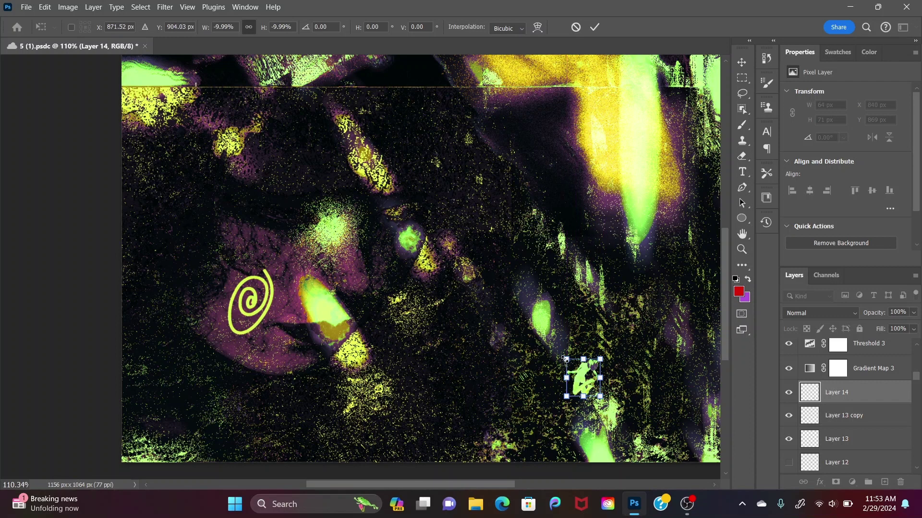
drag(565, 358, 572, 366)
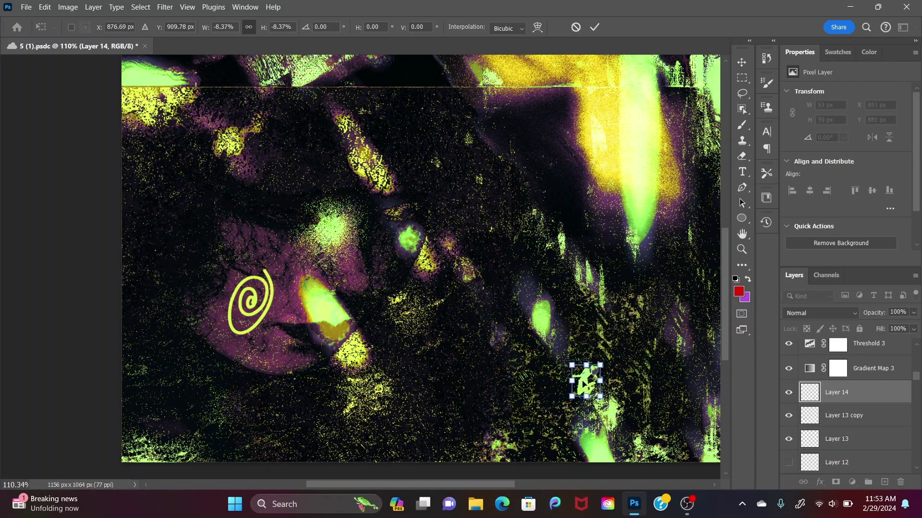
key(Return)
key(l)
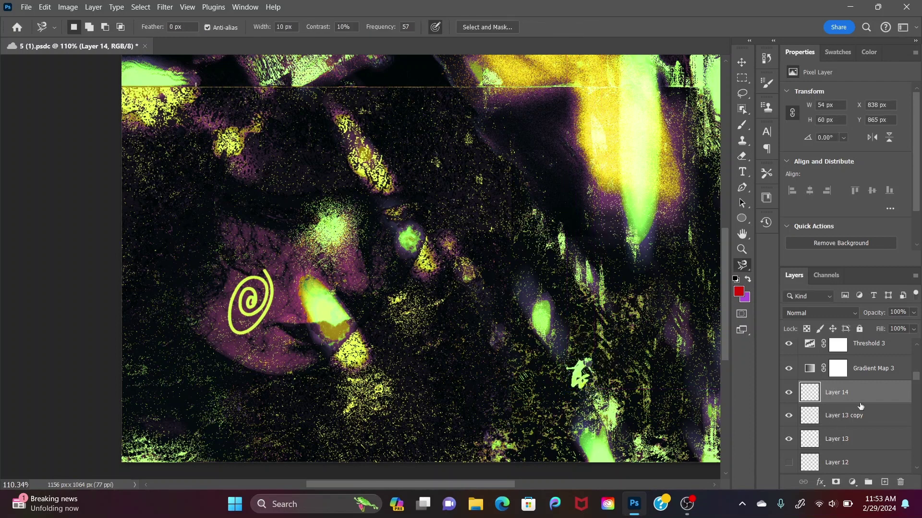
Step: Duplicate Layer 14 and apply a Motion Blur to the copy with a -48° angle and 29-pixel distance
click(860, 405)
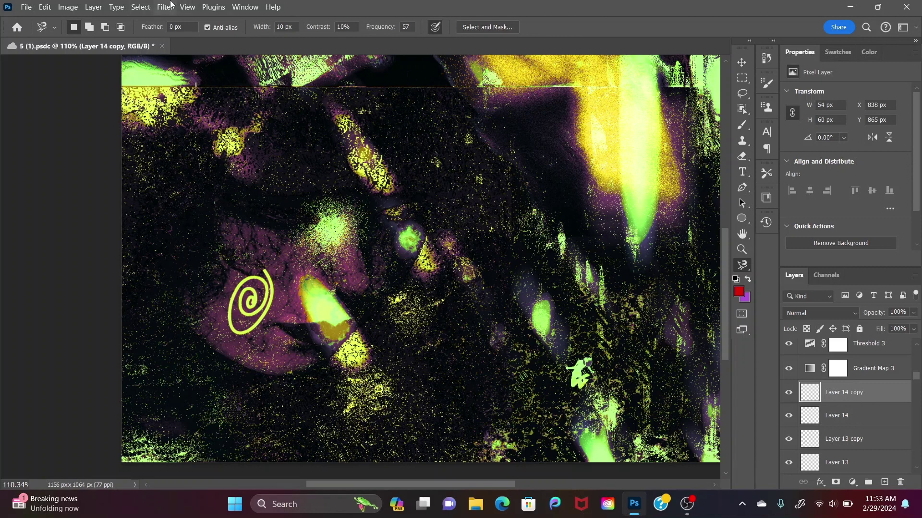
click(170, 6)
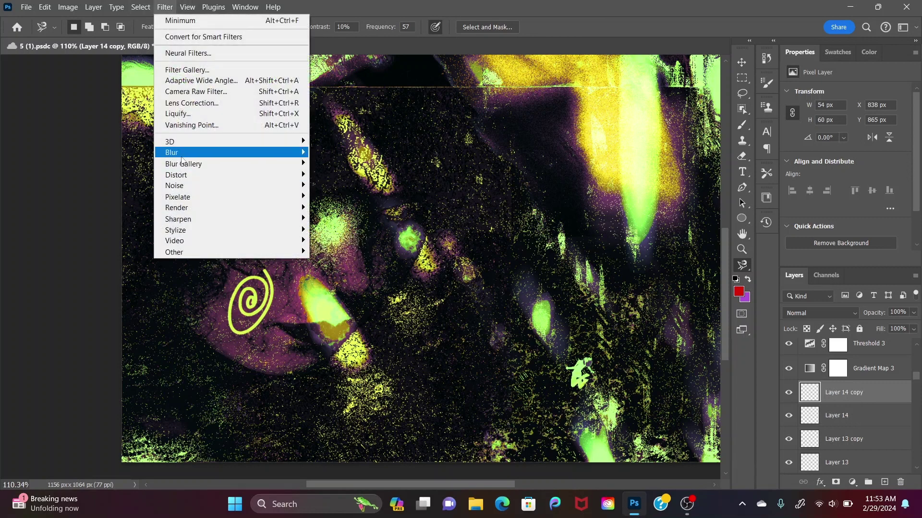
mouse_move(182, 153)
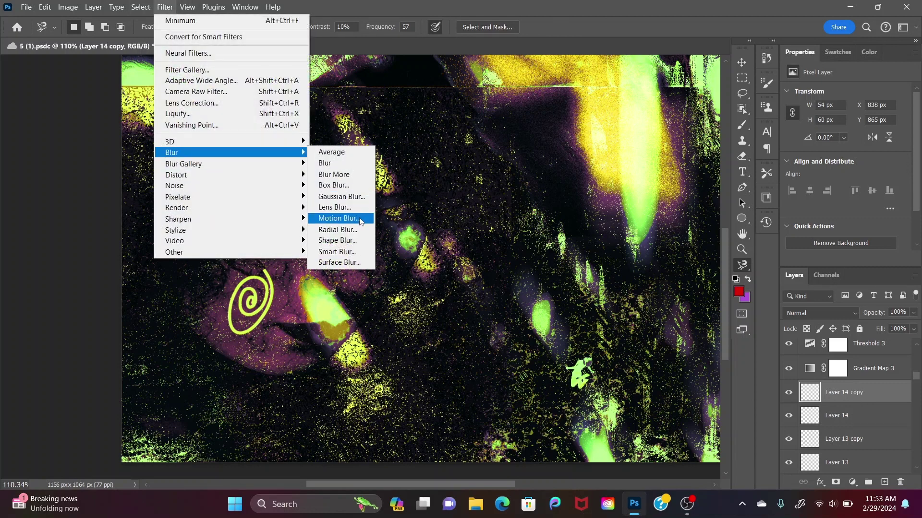
click(364, 218)
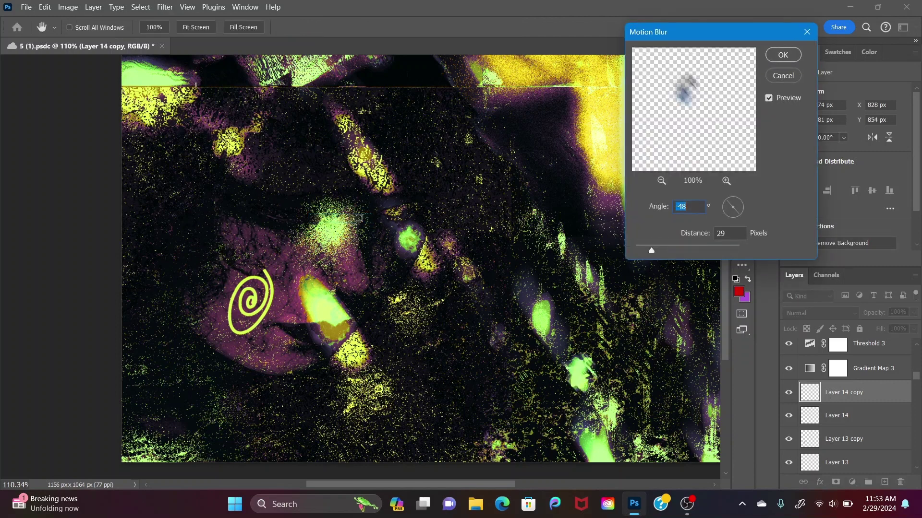
key(Return)
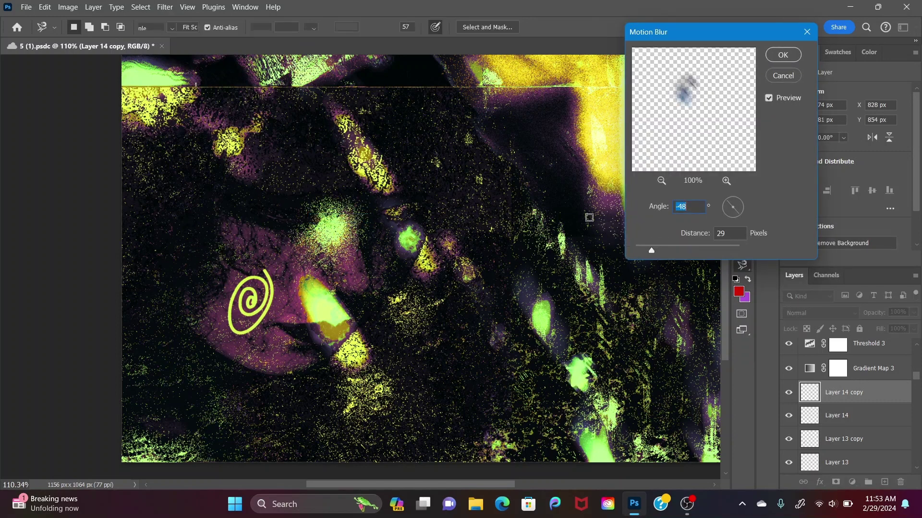
Step: Move the blurred swimmer copy below Layer 14 and set Layer 14's blend mode to Divide
drag(873, 394, 867, 426)
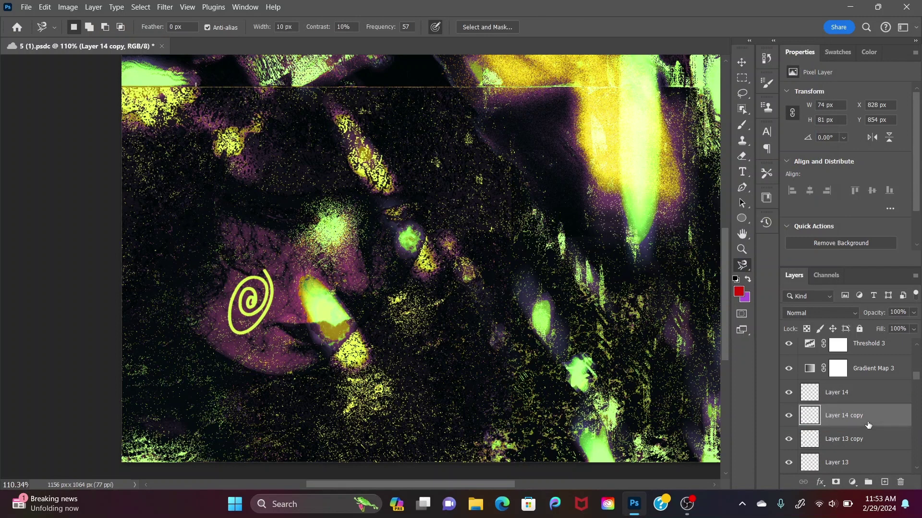
click(859, 393)
click(819, 313)
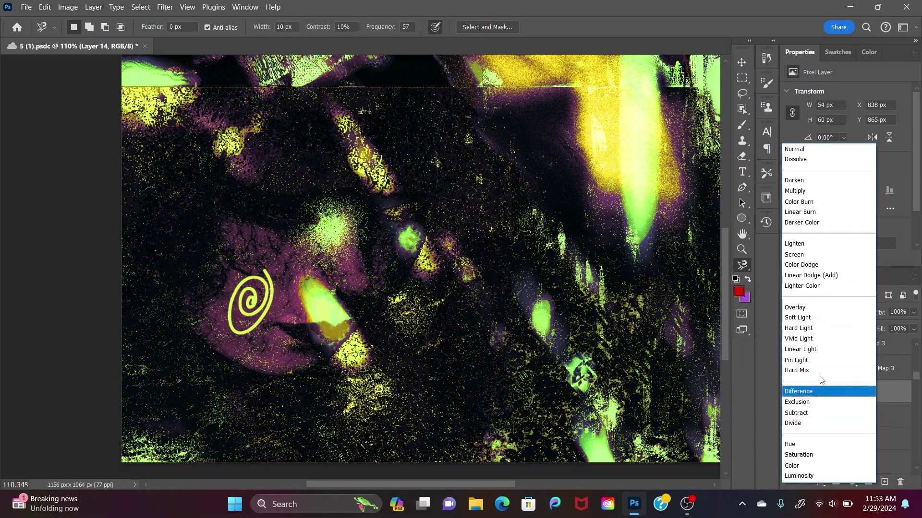
click(837, 425)
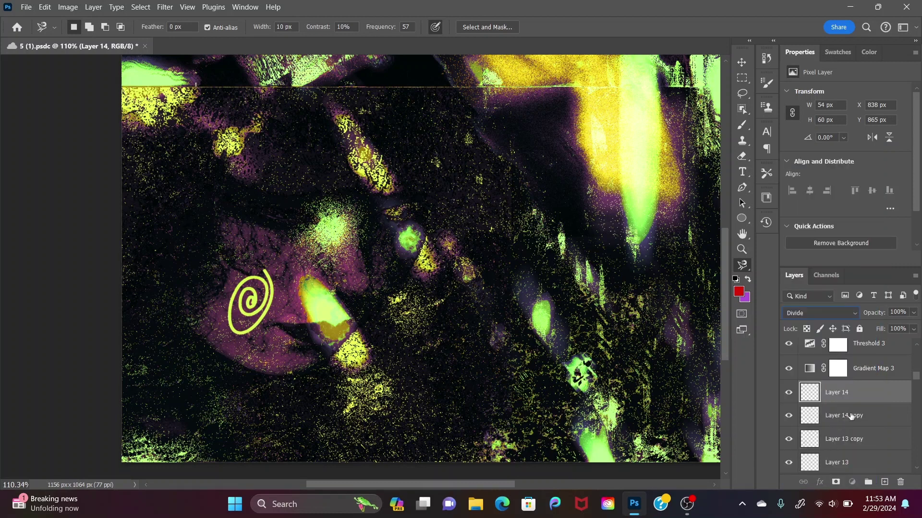
click(851, 416)
click(822, 315)
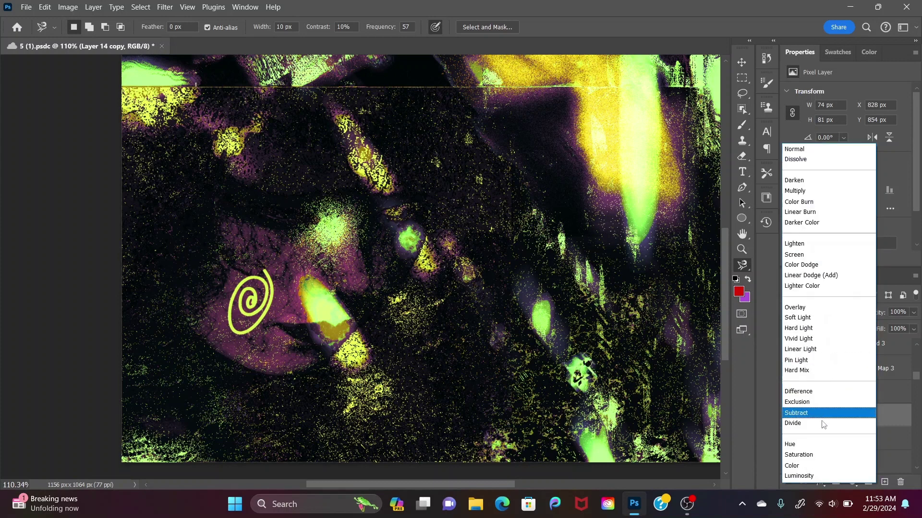
click(760, 396)
Step: Add a Stroke effect to Layer 14 with its existing settings
click(851, 391)
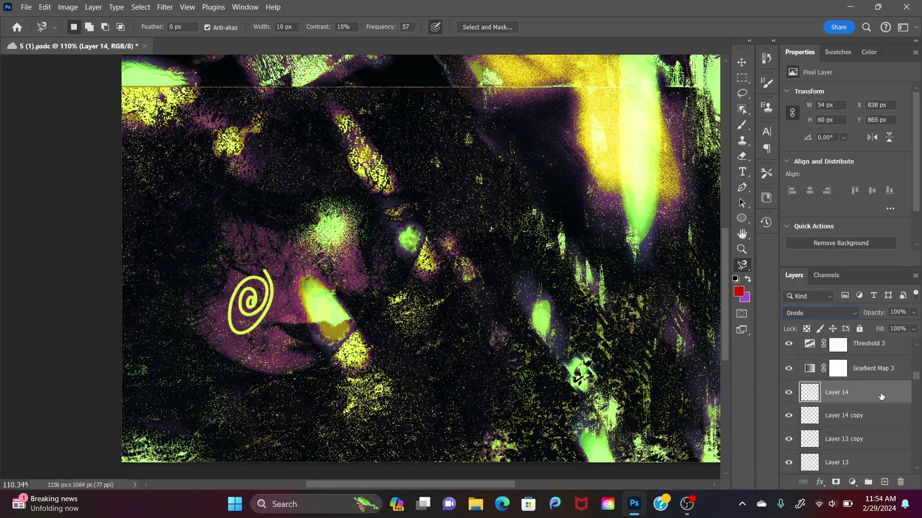
double_click(881, 396)
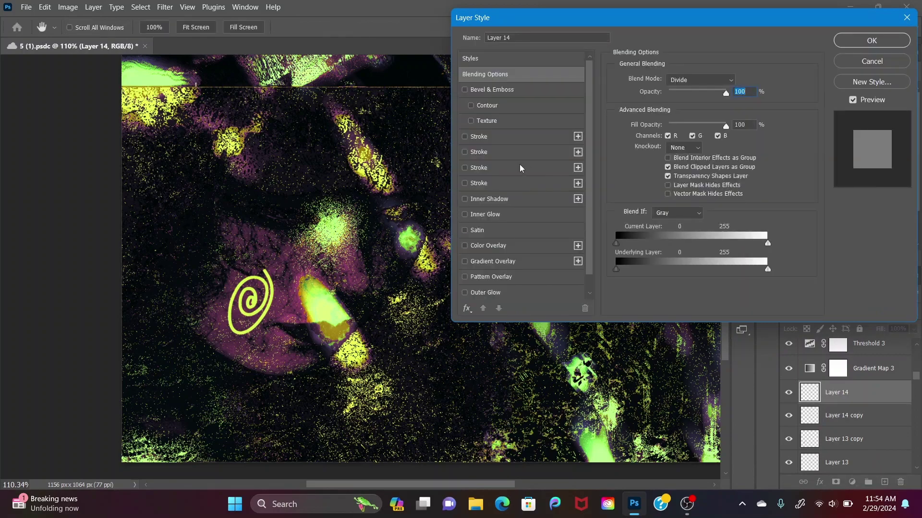
click(465, 136)
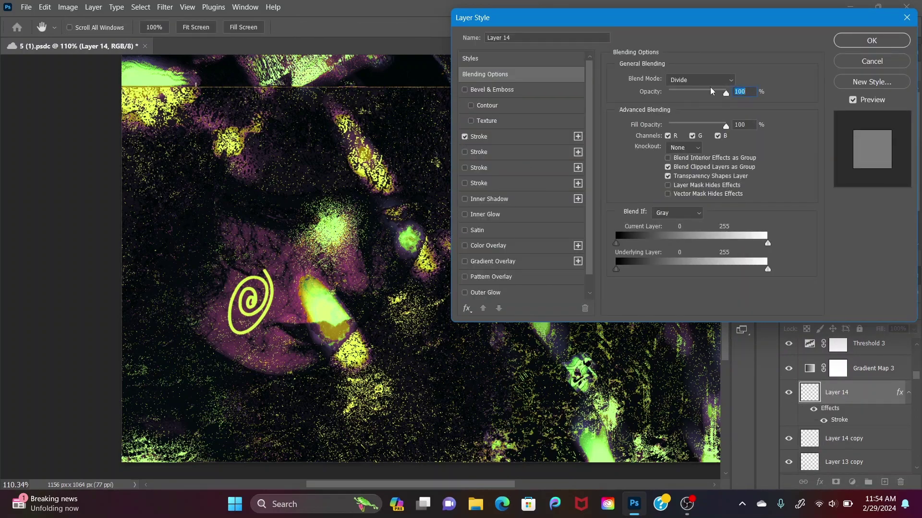
click(836, 44)
scroll(725, 129, up, 3)
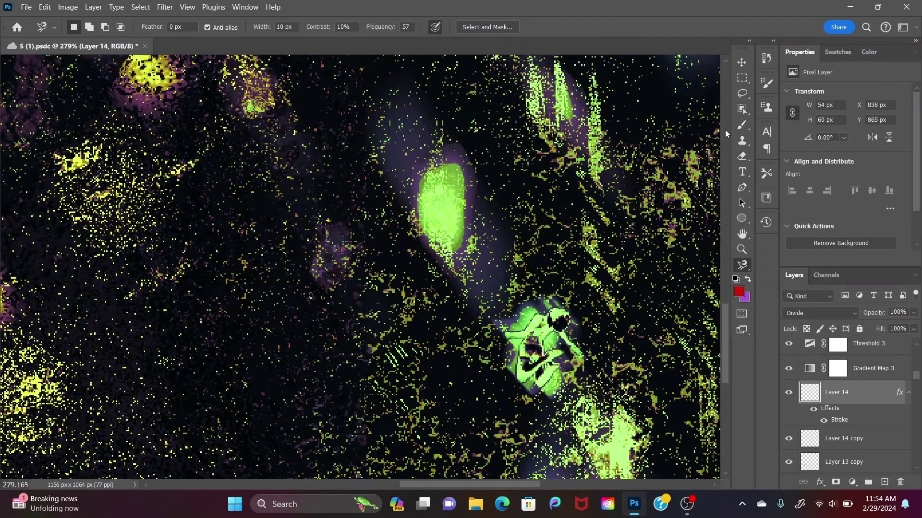
Step: Duplicate the blurred swimmer layer, Layer 14 copy, and move the duplicate above Layer 14 in the layer stack
scroll(724, 129, up, 4)
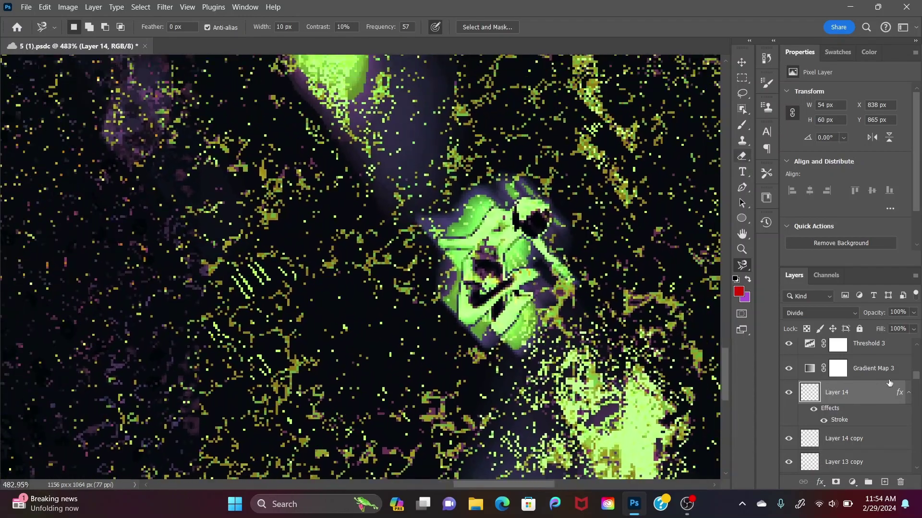
click(860, 446)
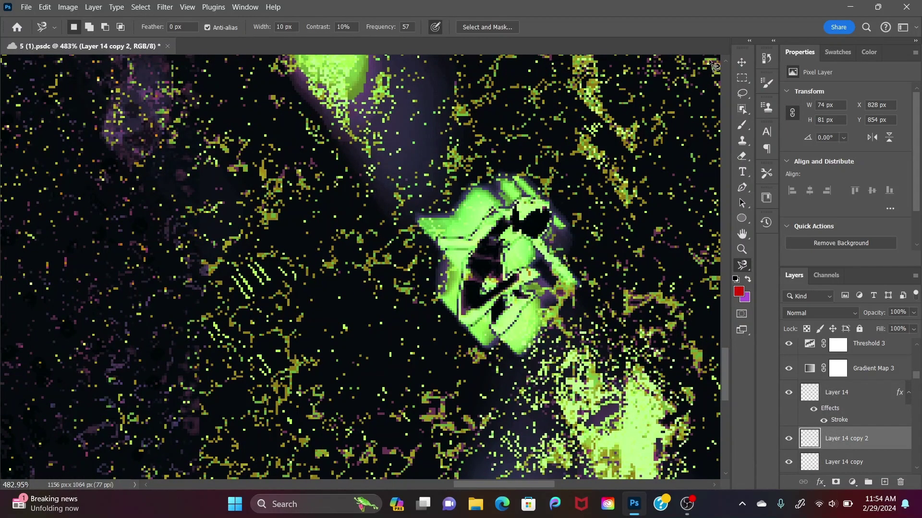
key(ctrl+t)
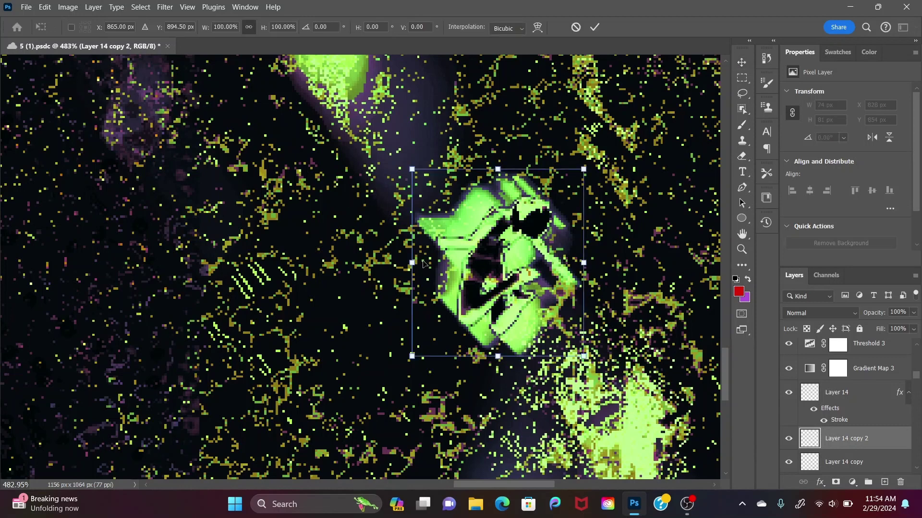
drag(840, 438, 842, 382)
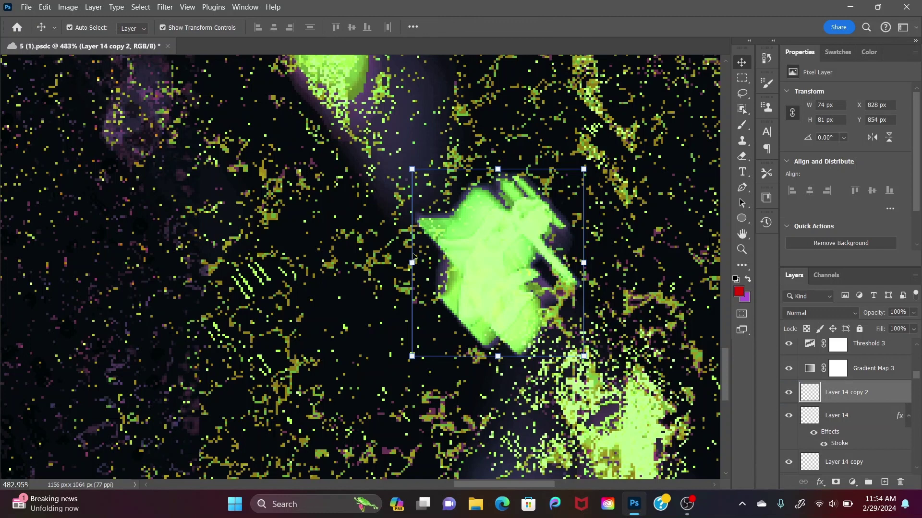
Step: Scale the new blurred copy to about 60 × 65 px near X 846 px, Y 870 px, and set its blend mode to Difference
drag(412, 168, 445, 204)
drag(544, 265, 553, 268)
key(Return)
click(821, 312)
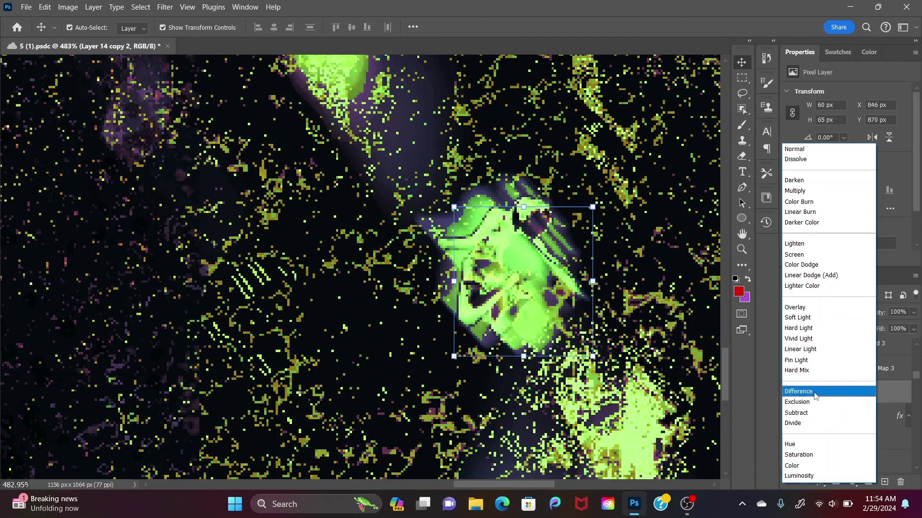
click(815, 394)
Step: Examine the overall composition and how the tiny swimmer fits into the artwork's lower right area
click(742, 249)
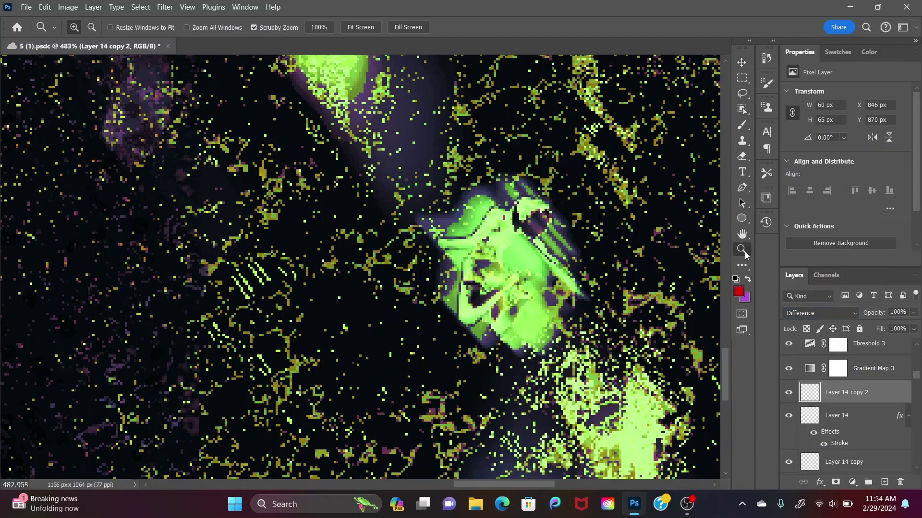
key(ctrl+minus)
key(ctrl+minus)
key(ctrl+minus)
key(ctrl+minus)
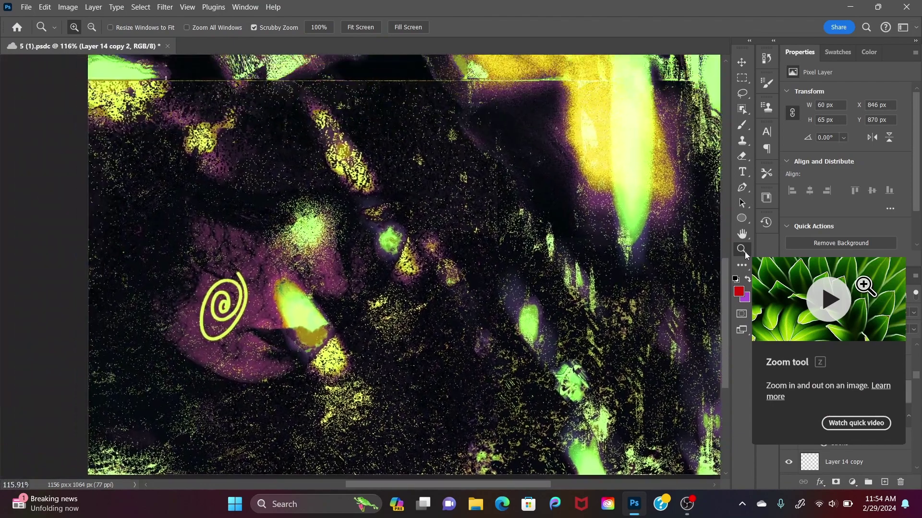
key(ctrl+minus)
key(ctrl+minus)
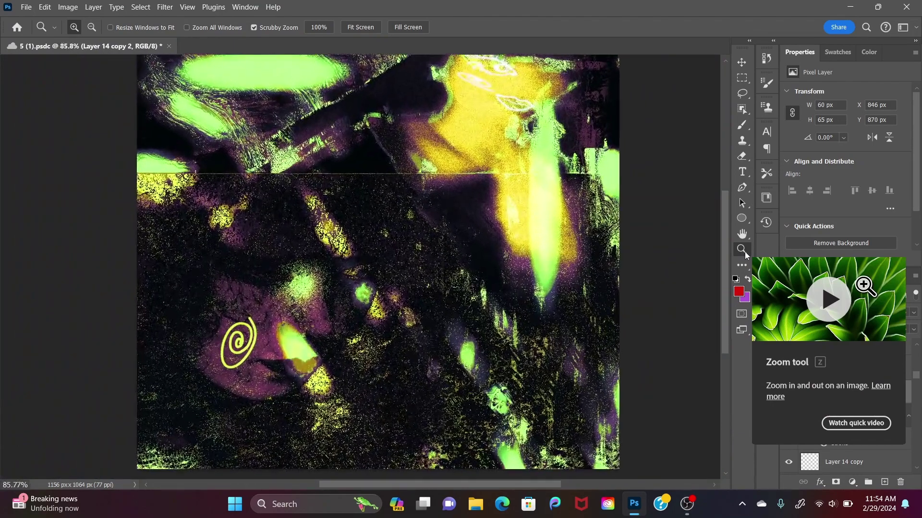
key(ctrl+plus)
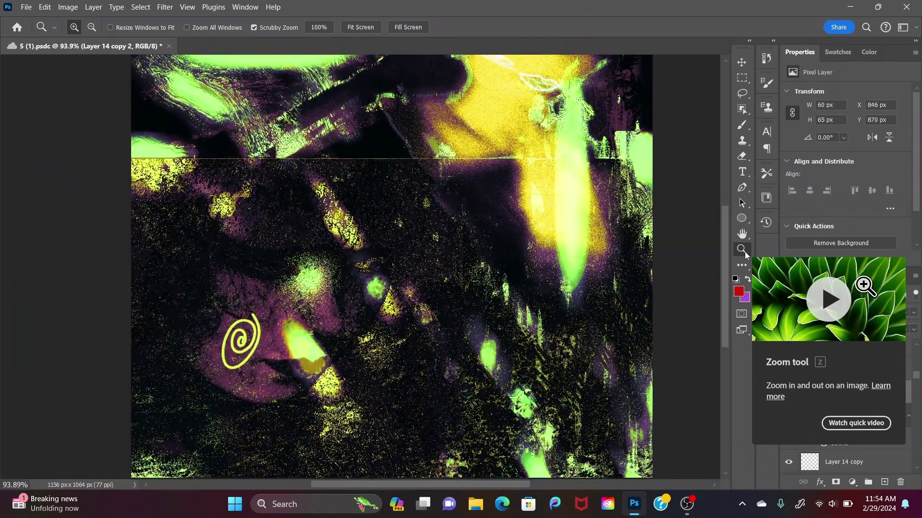
key(ctrl+plus)
key(ctrl+plus)
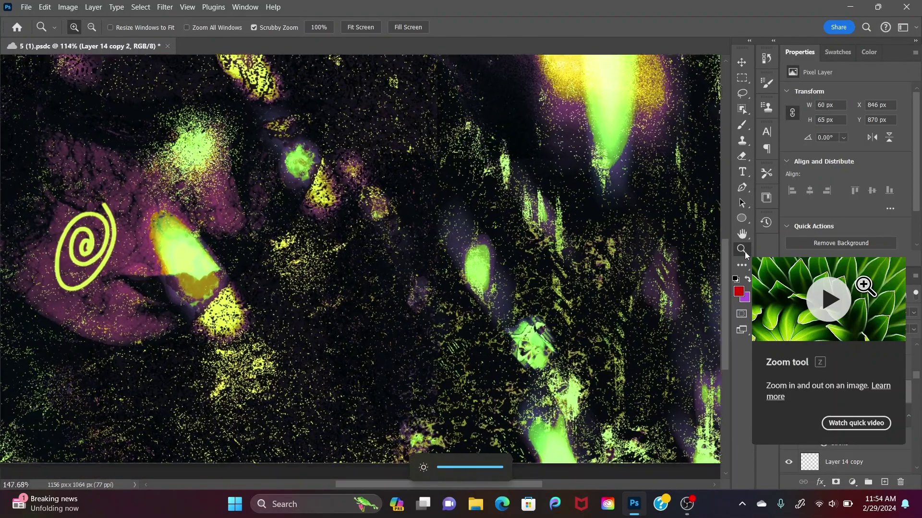
key(ctrl+minus)
key(ctrl+minus)
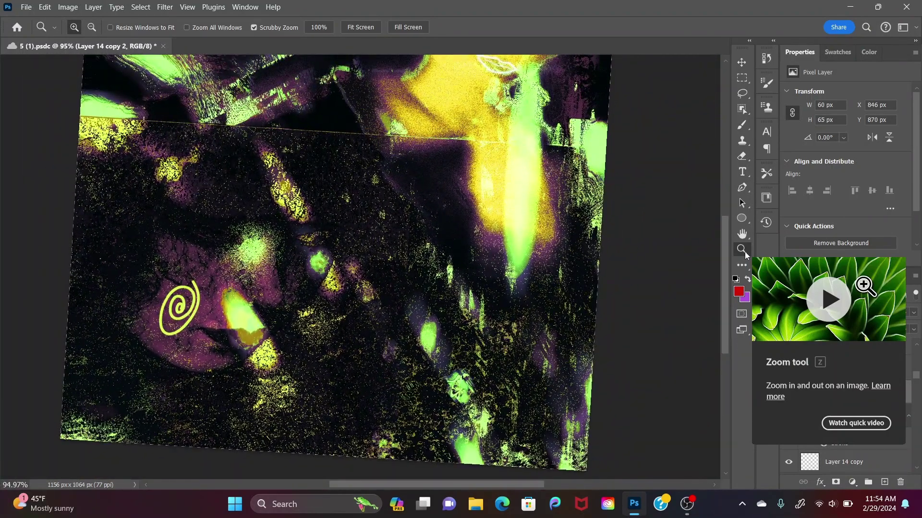
scroll(745, 251, up, 2)
scroll(744, 251, up, 2)
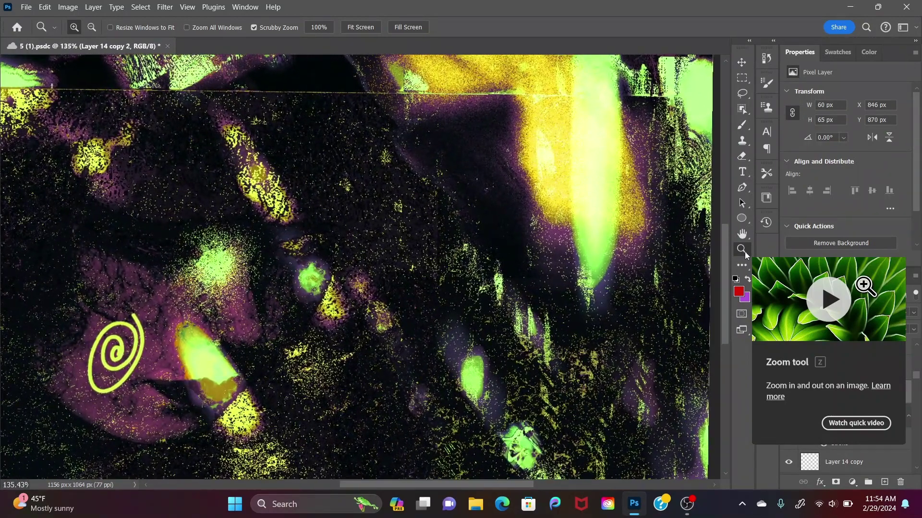
Step: Select Layer 11 copy near the top of the layer stack and activate the Custom Shape tool
scroll(868, 370, down, 2)
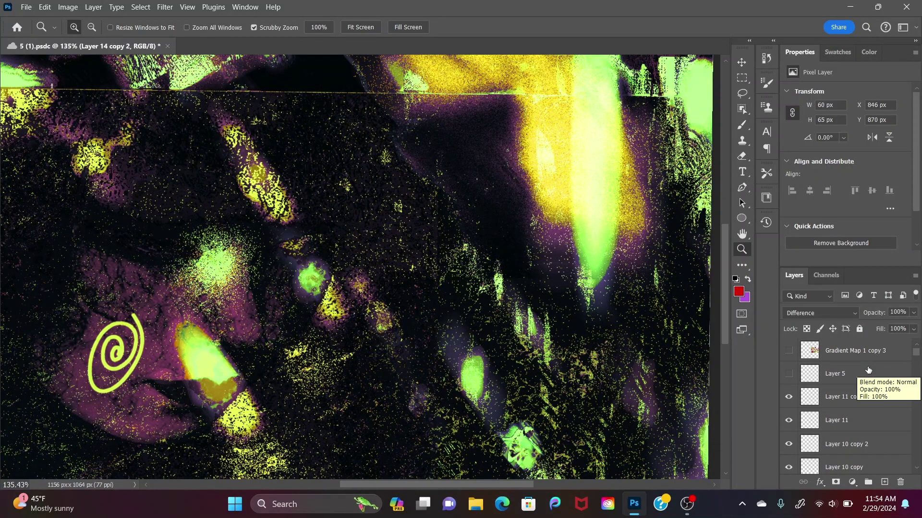
click(854, 408)
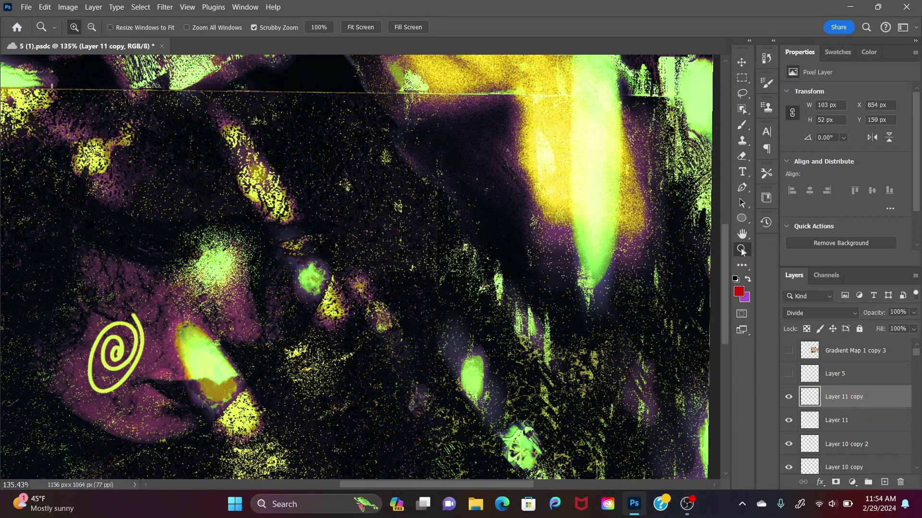
drag(743, 221, 784, 277)
key(shift+u)
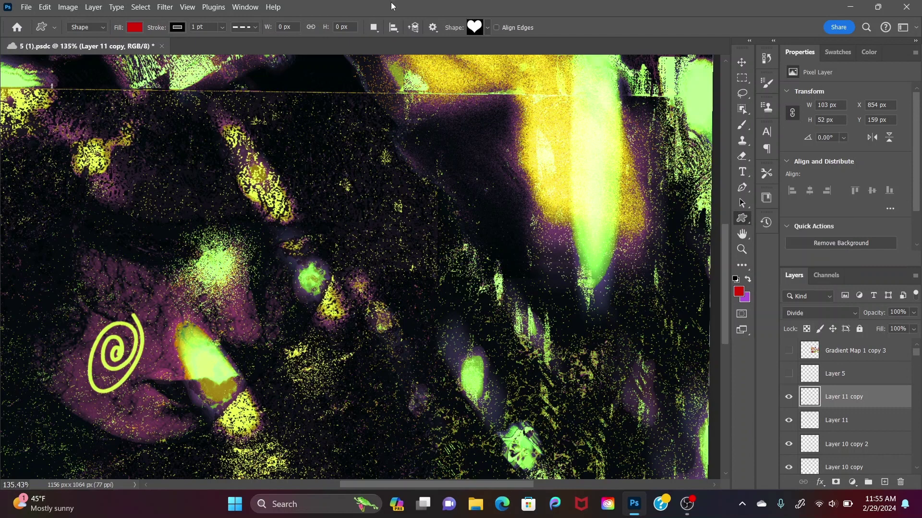
Step: Browse the custom shape library through Legacy Shapes and More and 2019 Shapes, and expand All Legacy Default Shapes
click(488, 28)
scroll(362, 203, down, 3)
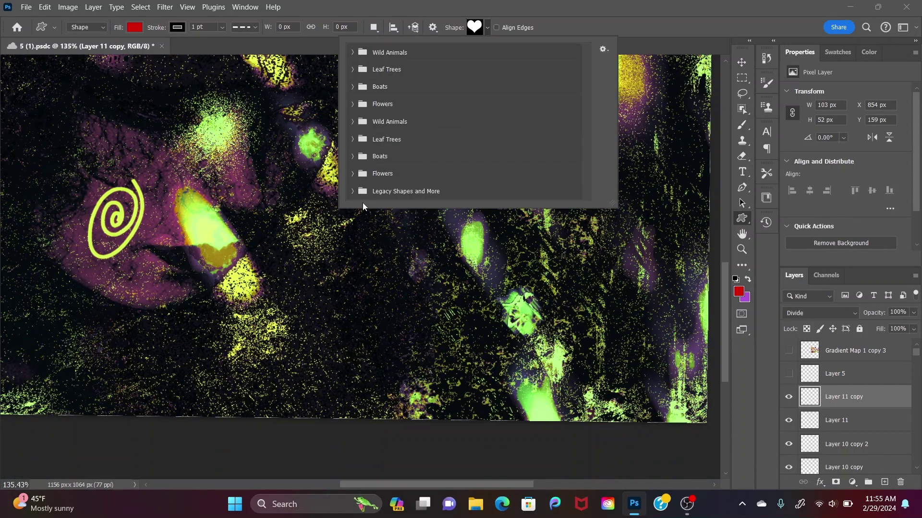
click(349, 192)
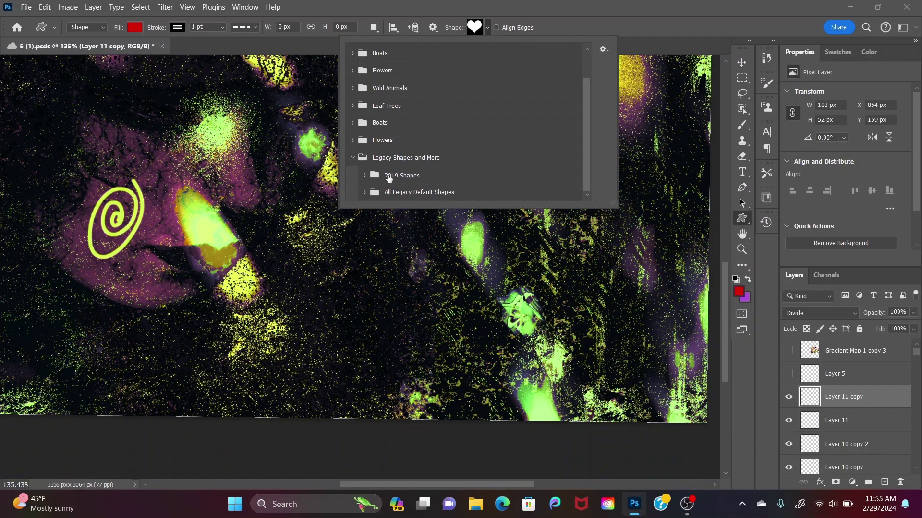
click(363, 173)
scroll(386, 176, down, 4)
scroll(388, 176, up, 2)
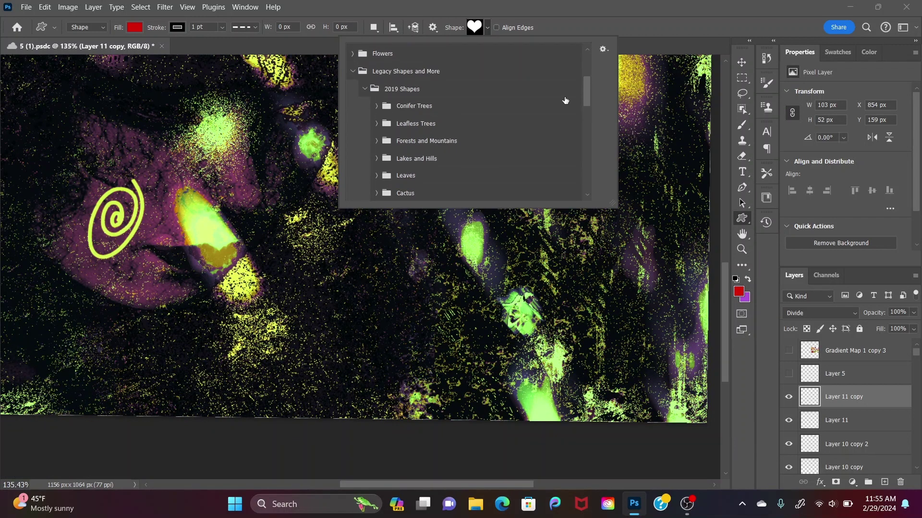
drag(586, 95, 590, 126)
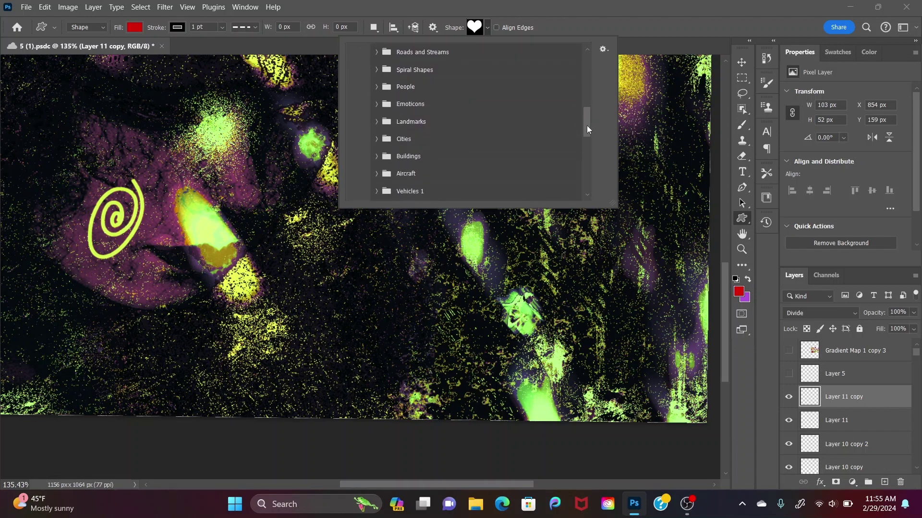
drag(586, 126, 582, 181)
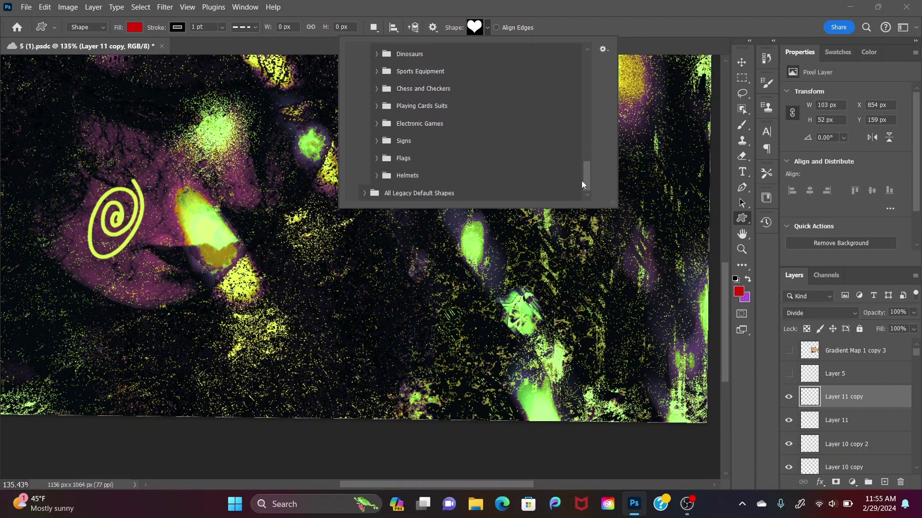
click(362, 194)
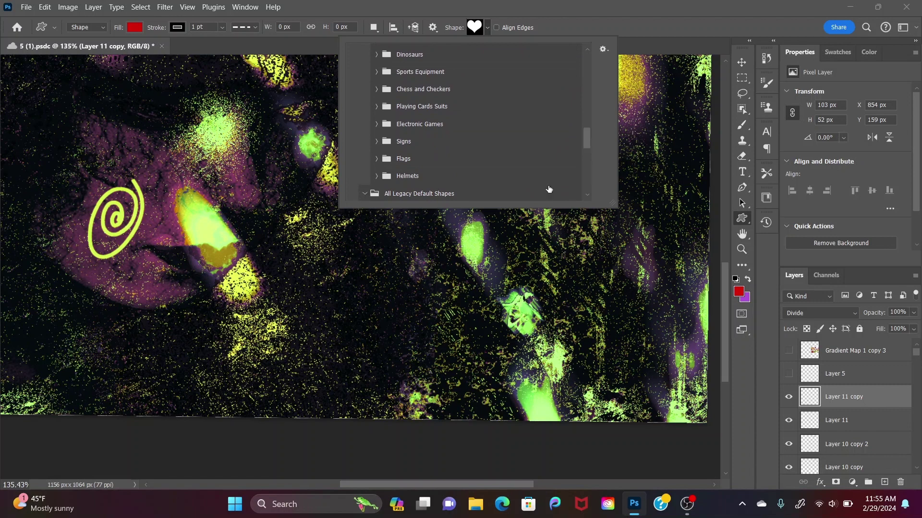
drag(588, 139, 586, 165)
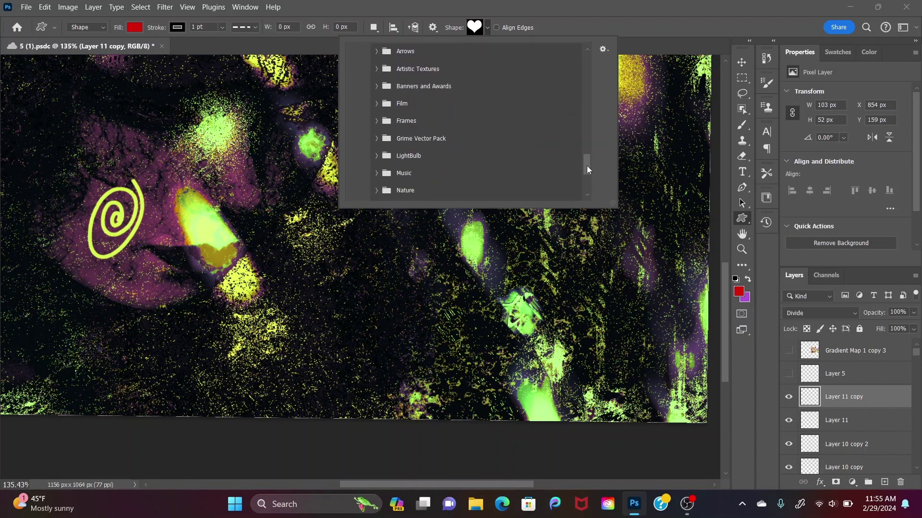
Step: Draw the first oval speech bubble from the Talk Bubbles set just above the swimmer, about 83 × 61 px
click(376, 68)
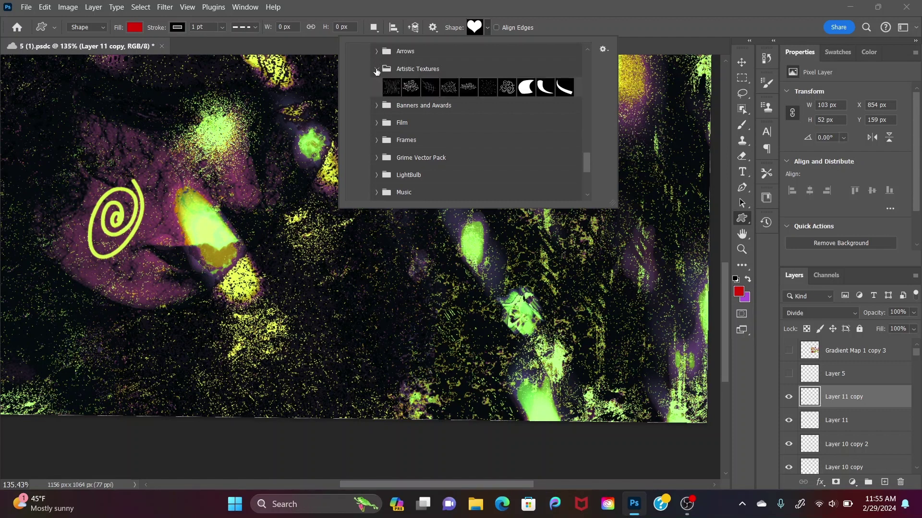
click(376, 69)
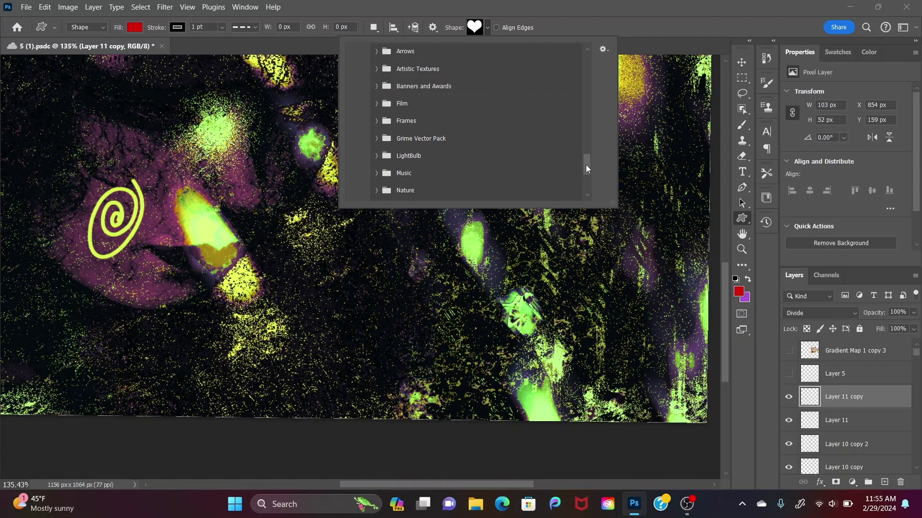
drag(586, 165, 583, 179)
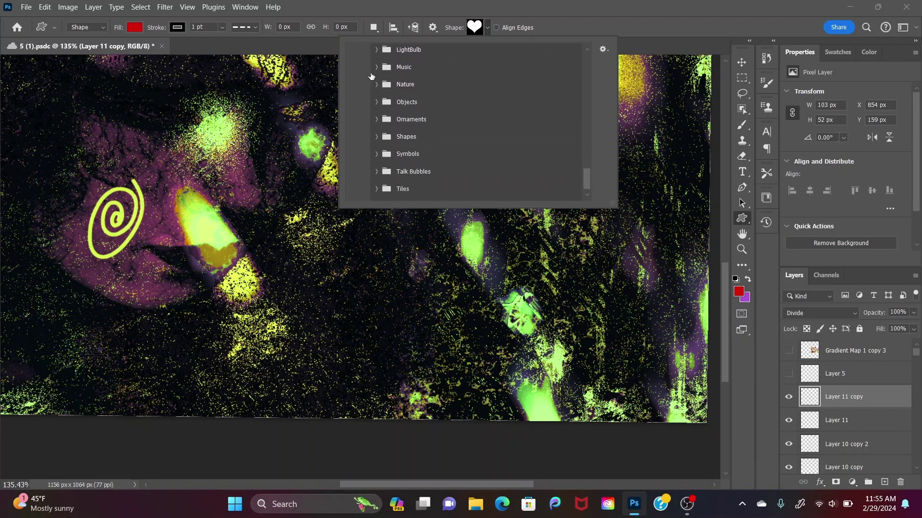
click(377, 137)
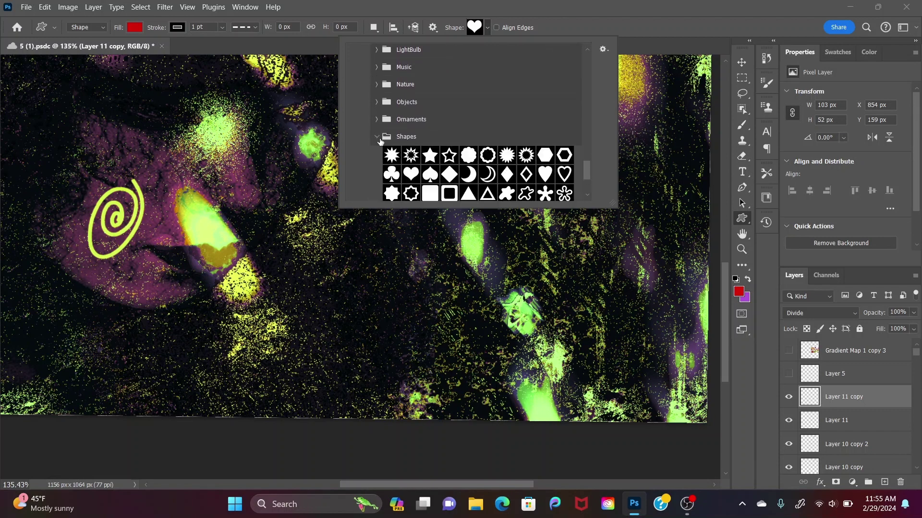
drag(589, 170, 589, 182)
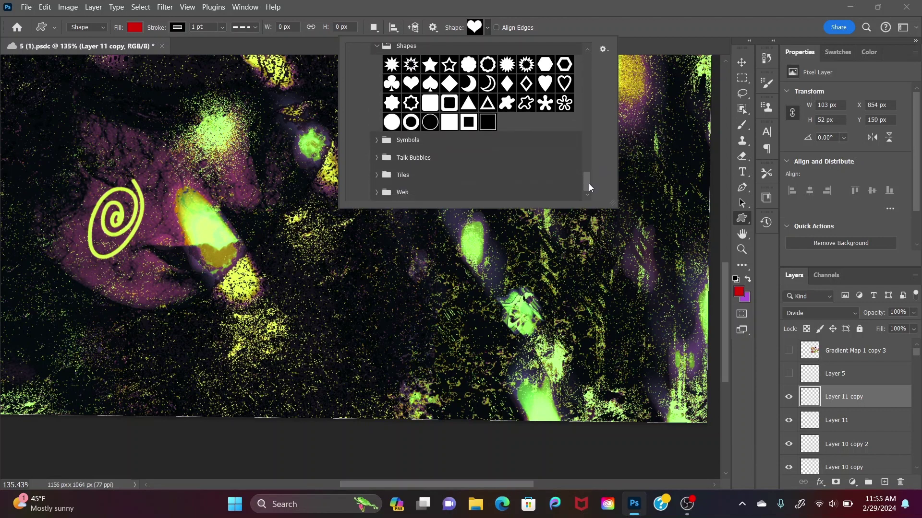
click(378, 158)
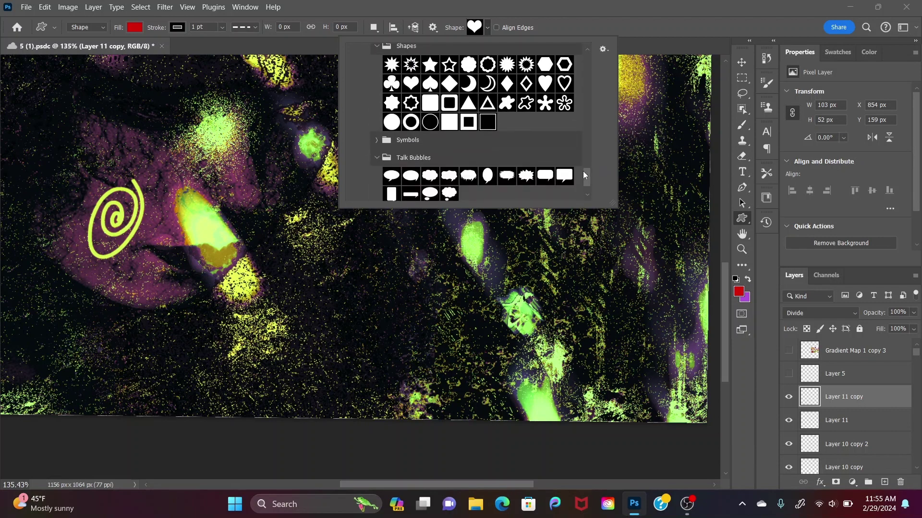
drag(588, 174, 586, 177)
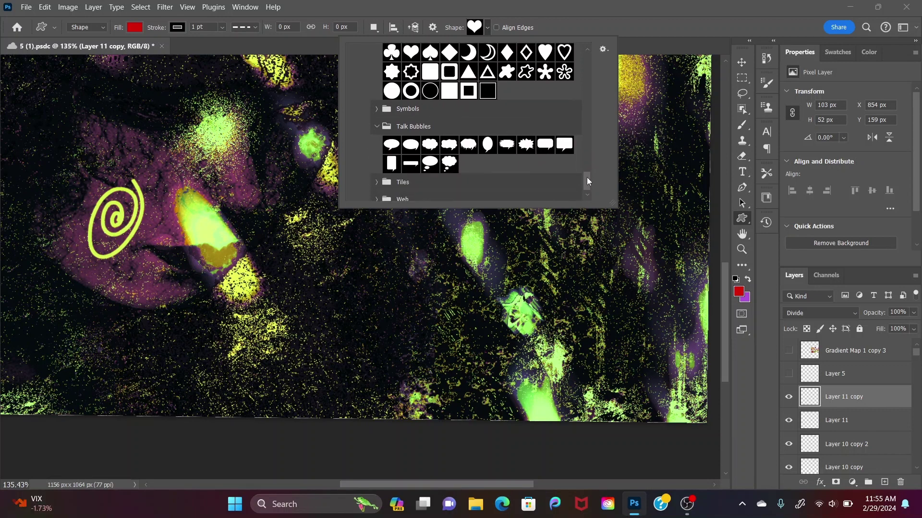
click(391, 145)
click(576, 222)
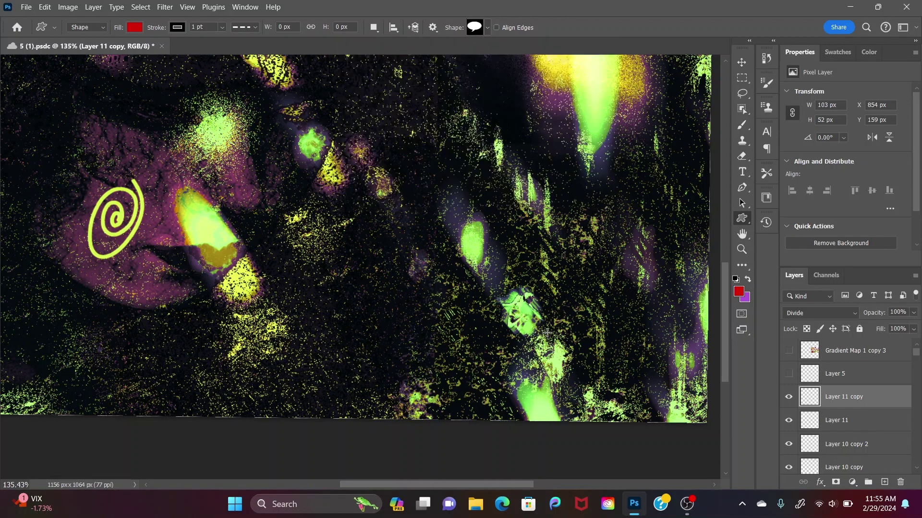
drag(529, 266, 475, 227)
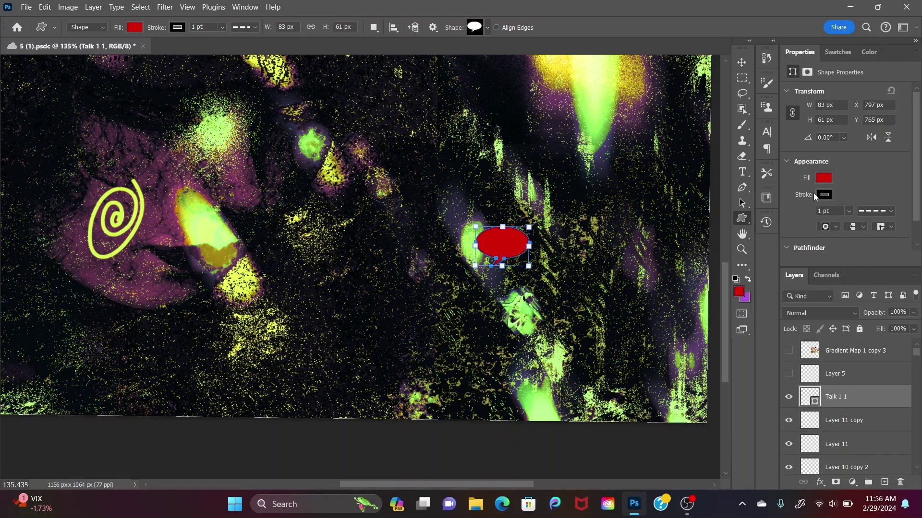
Step: Give the speech bubble a white fill and a solid stroke line
click(824, 178)
click(811, 242)
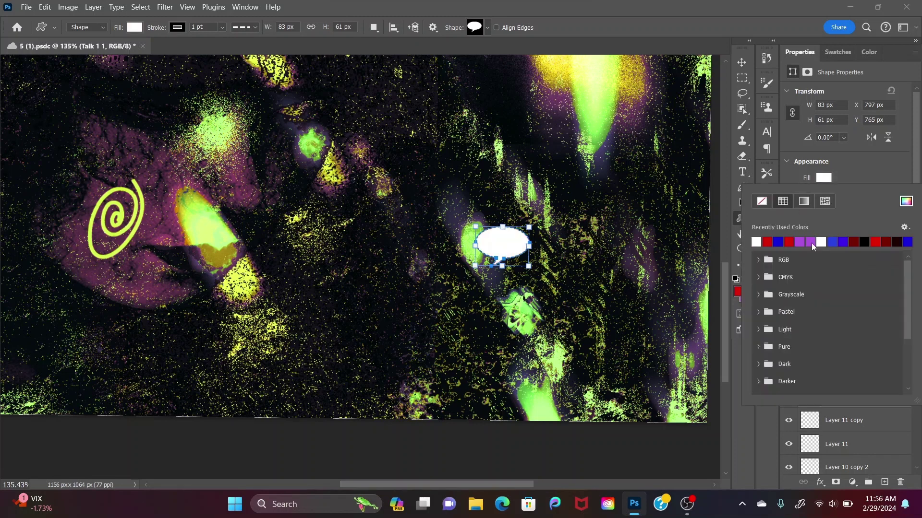
click(256, 28)
click(253, 65)
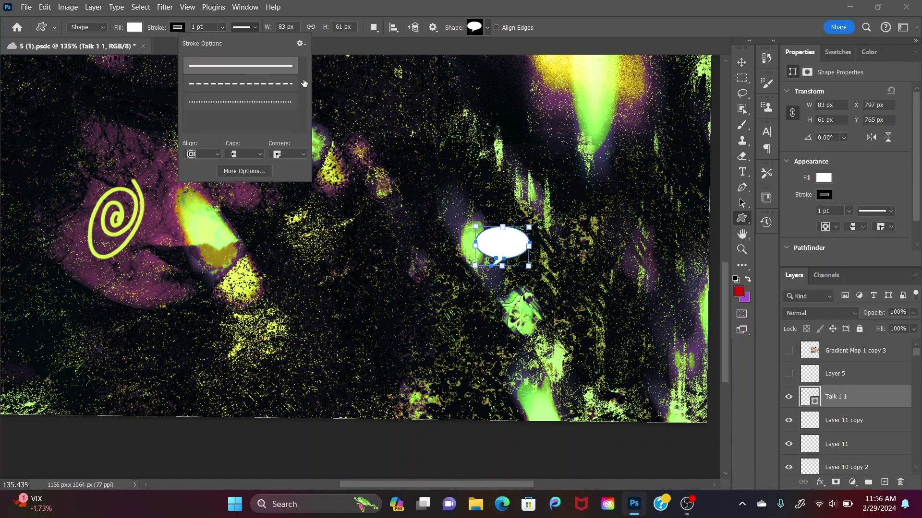
click(591, 3)
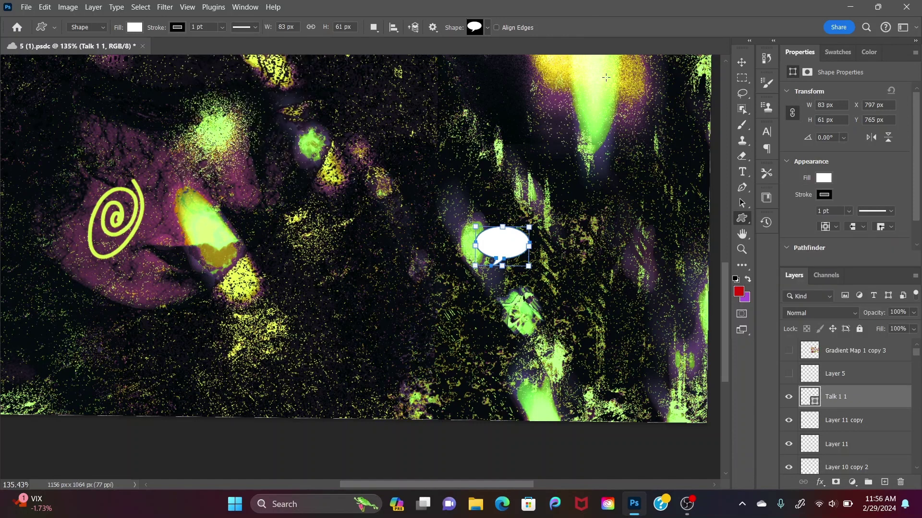
Step: Move the speech bubble so its tail points at the swimmer and scale it up proportionally to about 105 × 77 px
key(ctrl+t)
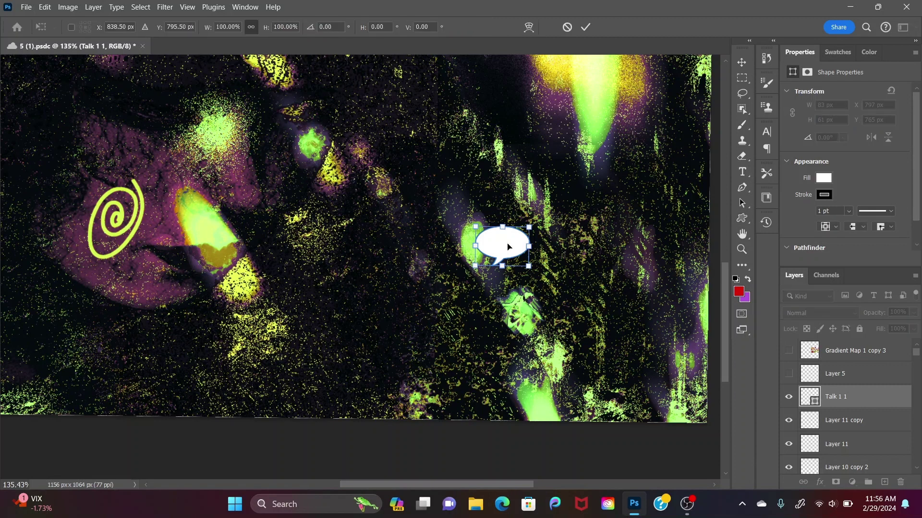
drag(510, 246, 553, 264)
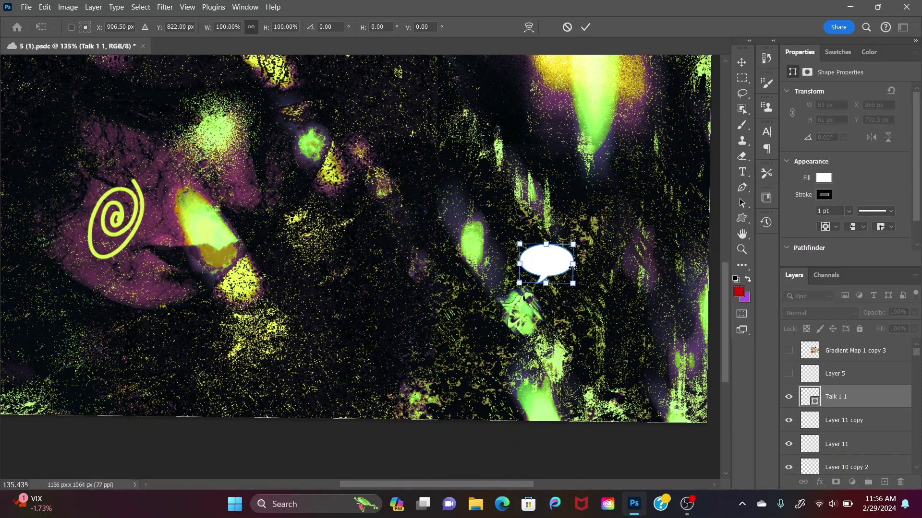
drag(573, 264, 589, 265)
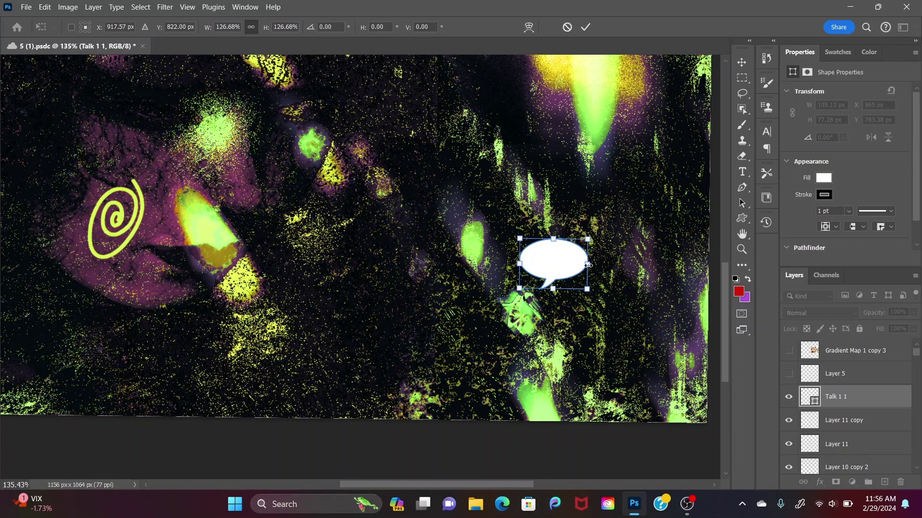
click(742, 249)
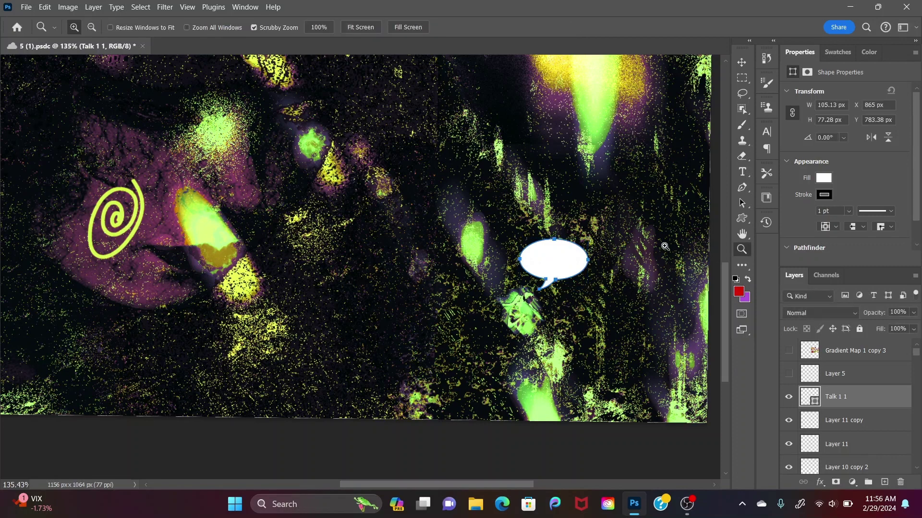
Step: Examine the resized speech bubble's placement within the whole artwork
drag(665, 246, 622, 201)
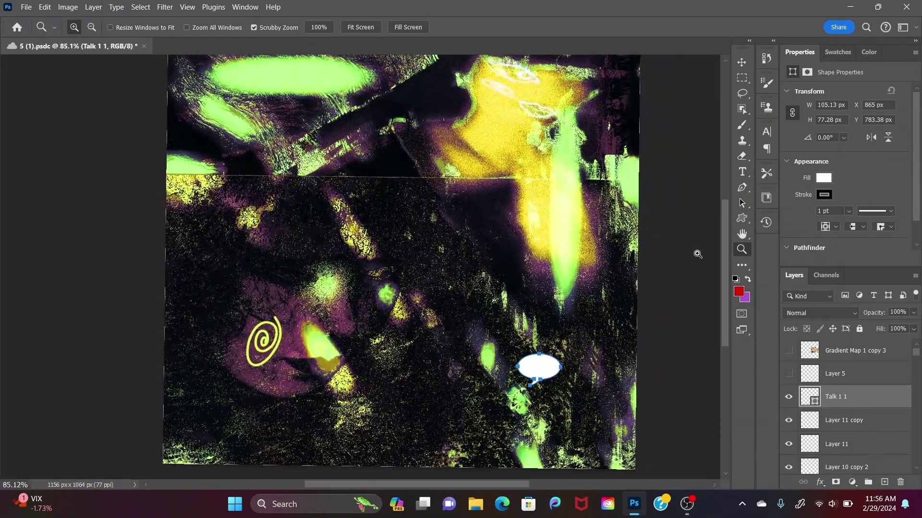
click(742, 201)
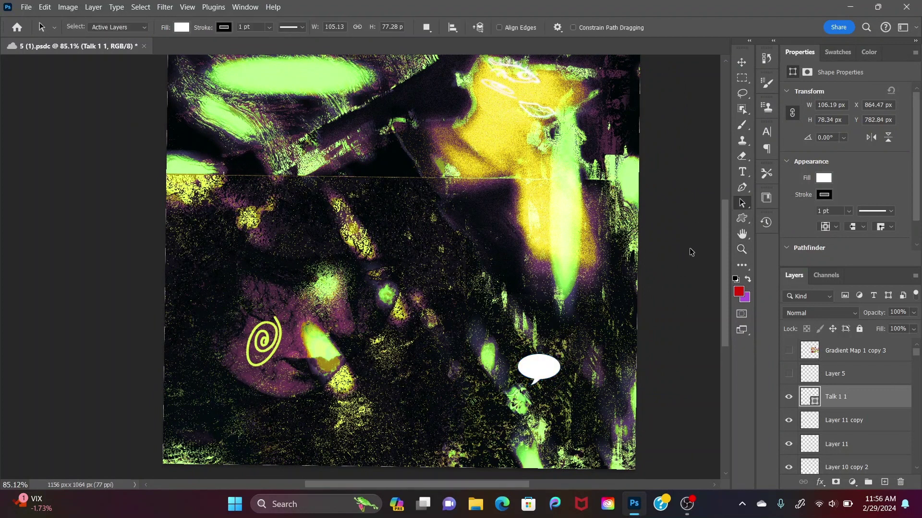
click(742, 265)
click(790, 176)
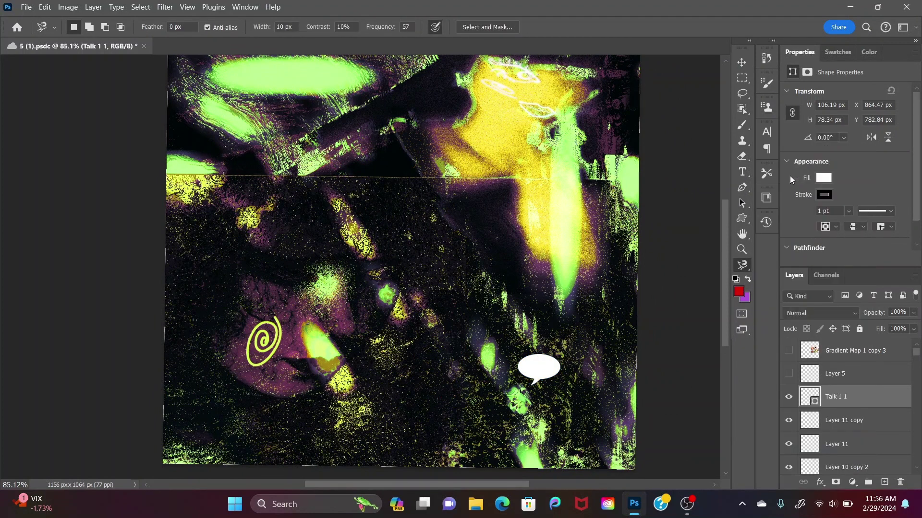
click(742, 61)
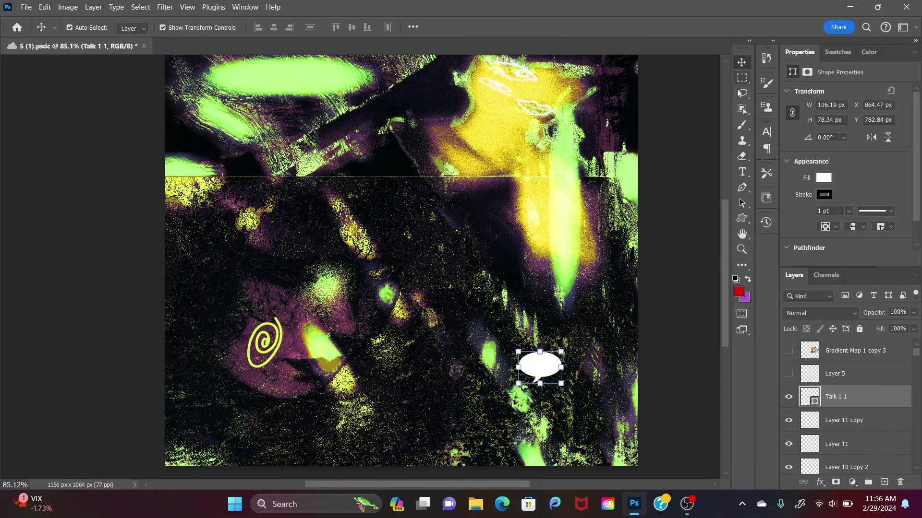
click(742, 203)
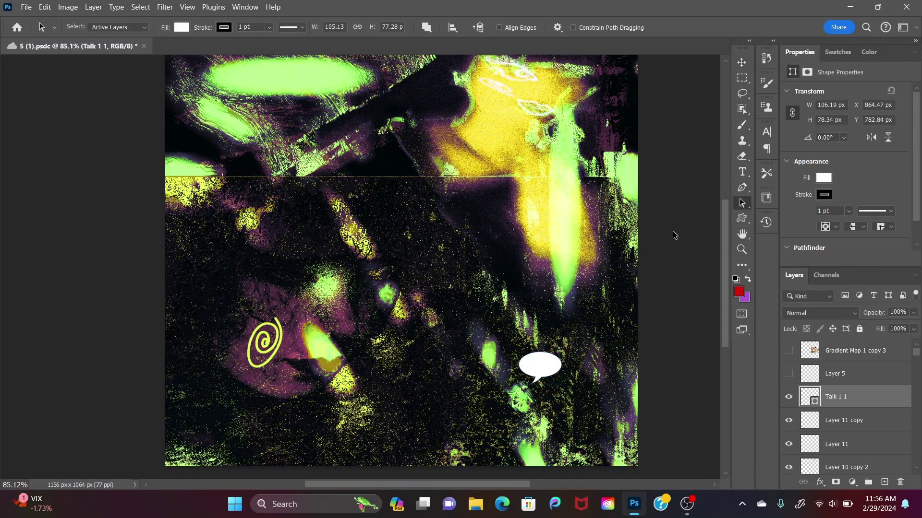
drag(727, 264, 726, 249)
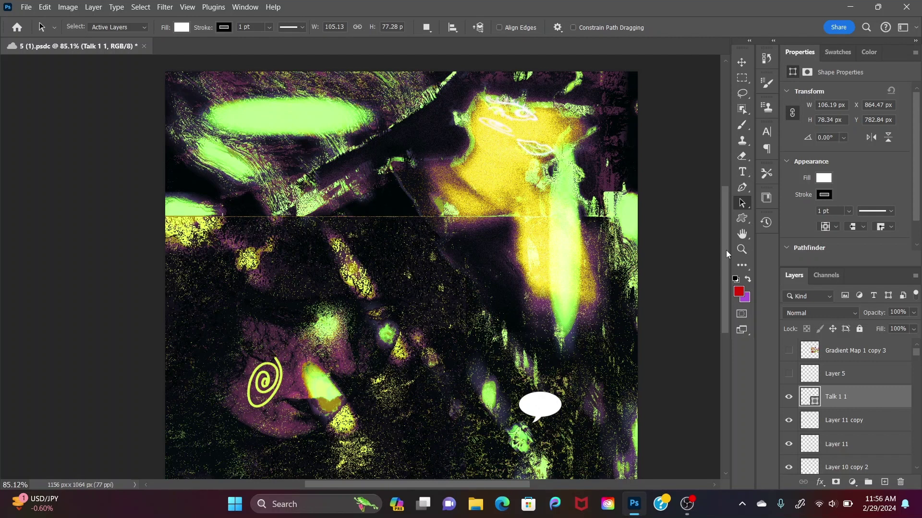
drag(726, 249, 724, 264)
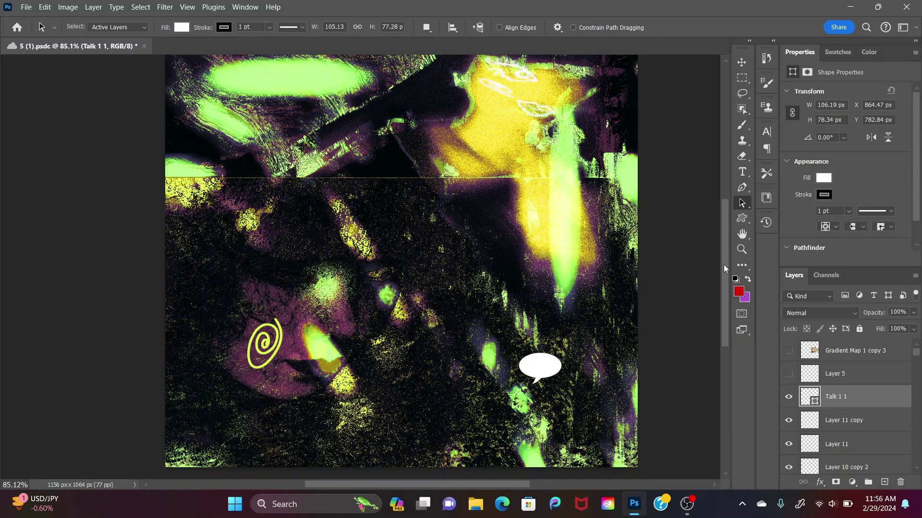
drag(723, 264, 718, 298)
Step: Activate the Type tool for lettering inside the speech bubble
key(ctrl+plus)
key(ctrl+plus)
key(ctrl+plus)
key(ctrl+plus)
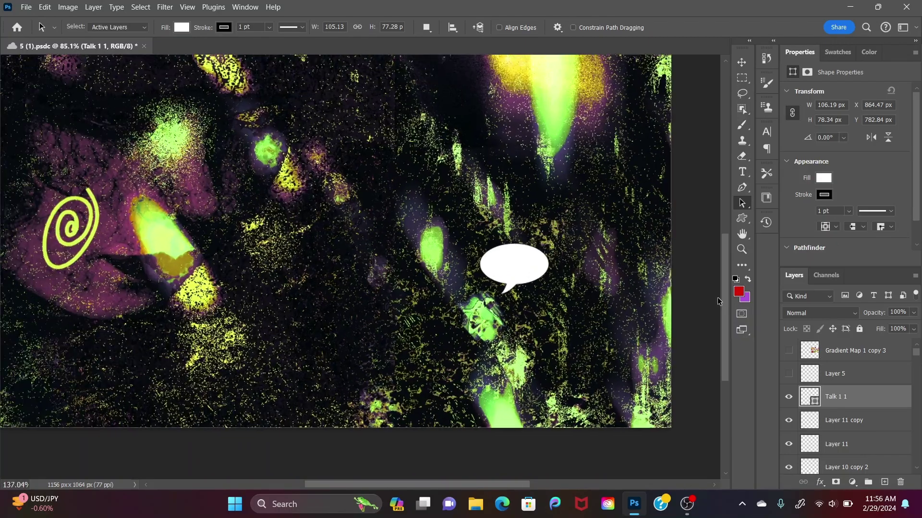
scroll(717, 301, down, 3)
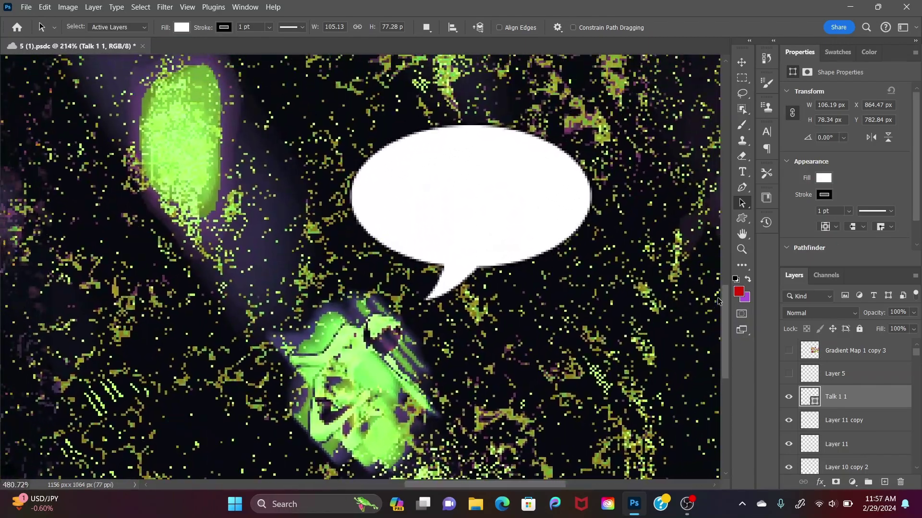
scroll(718, 301, up, 1)
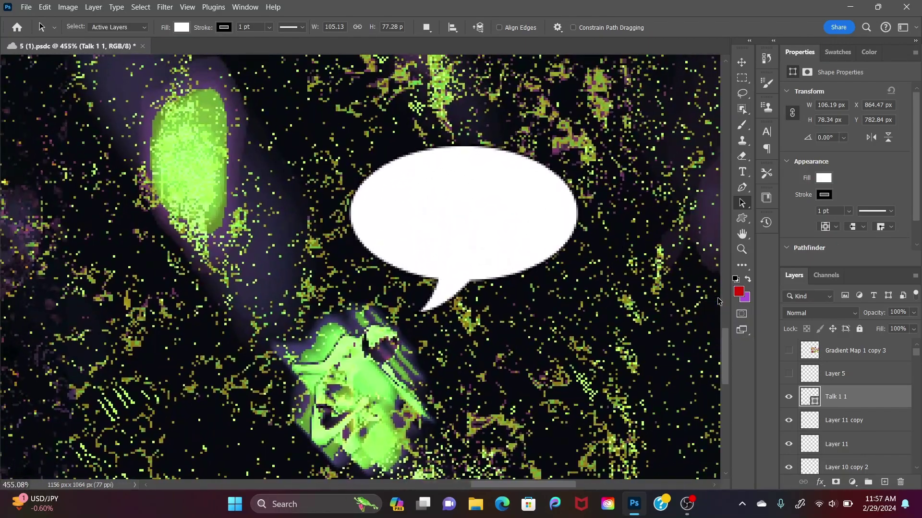
click(742, 172)
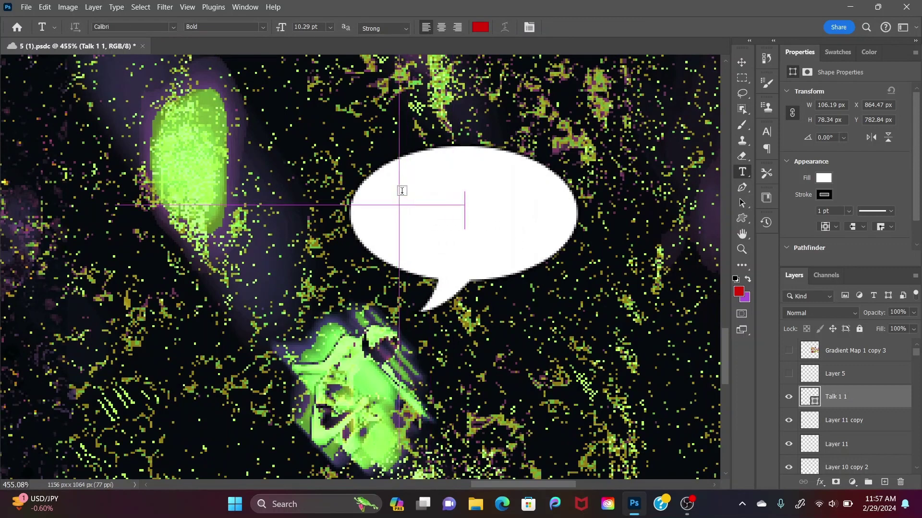
drag(463, 205, 399, 191)
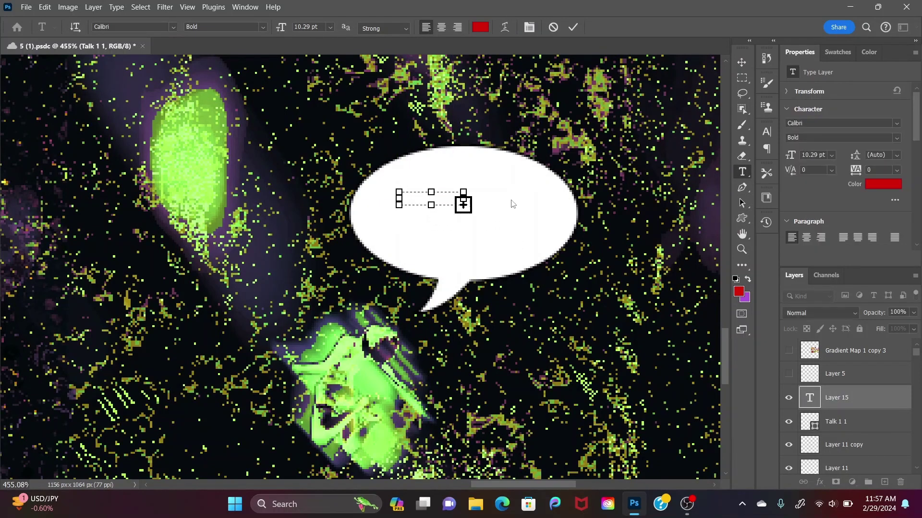
click(865, 409)
key(Delete)
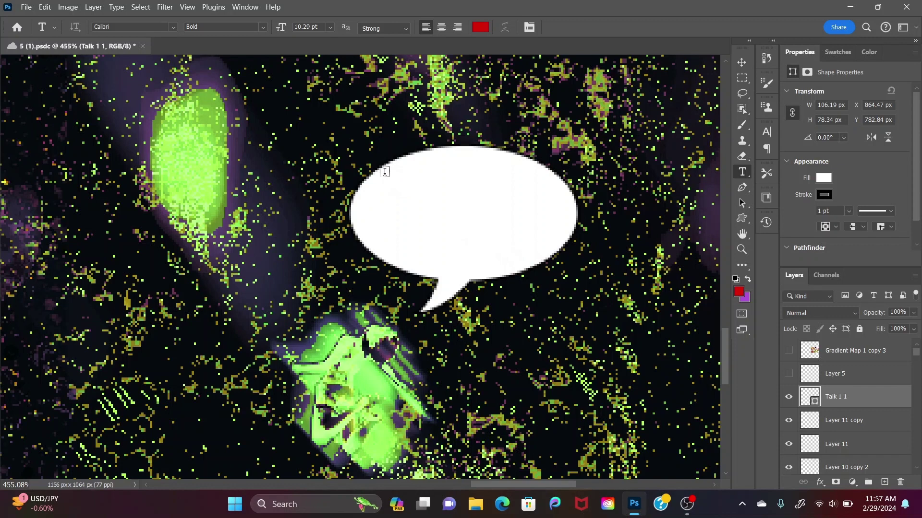
Step: Create a paragraph text box spanning most of the speech bubble and set its font to Comic Sans MS Regular
drag(384, 172, 543, 251)
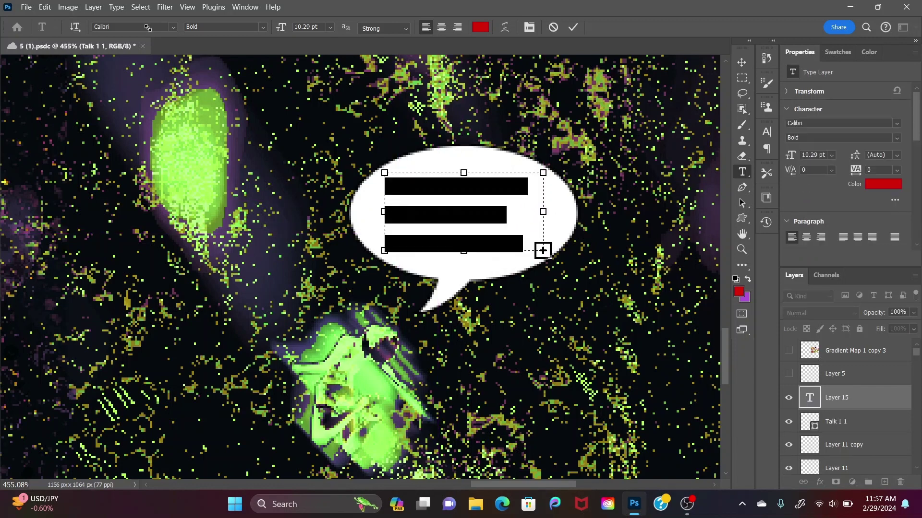
click(174, 27)
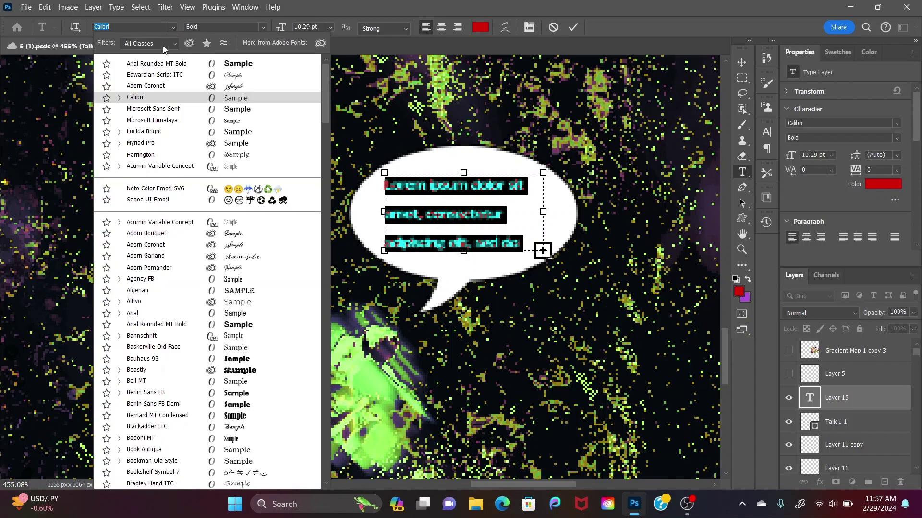
text(Comic Sans MS)
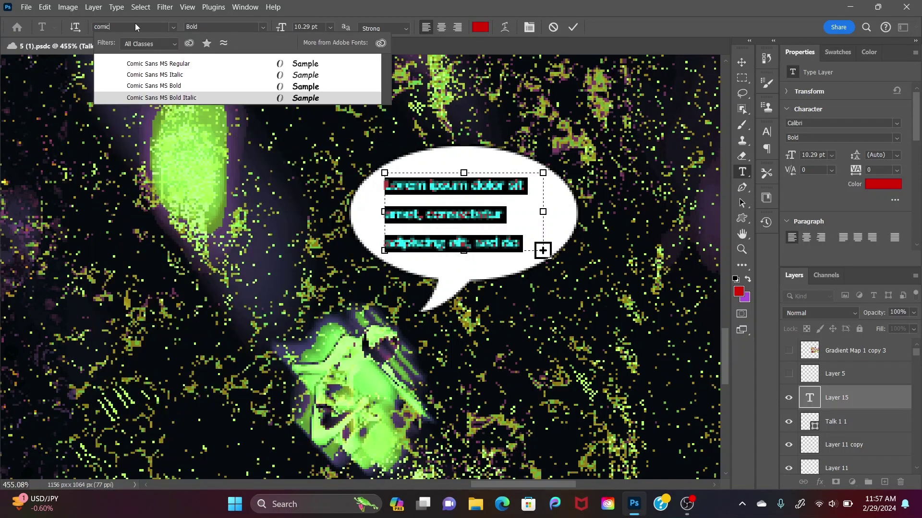
click(153, 64)
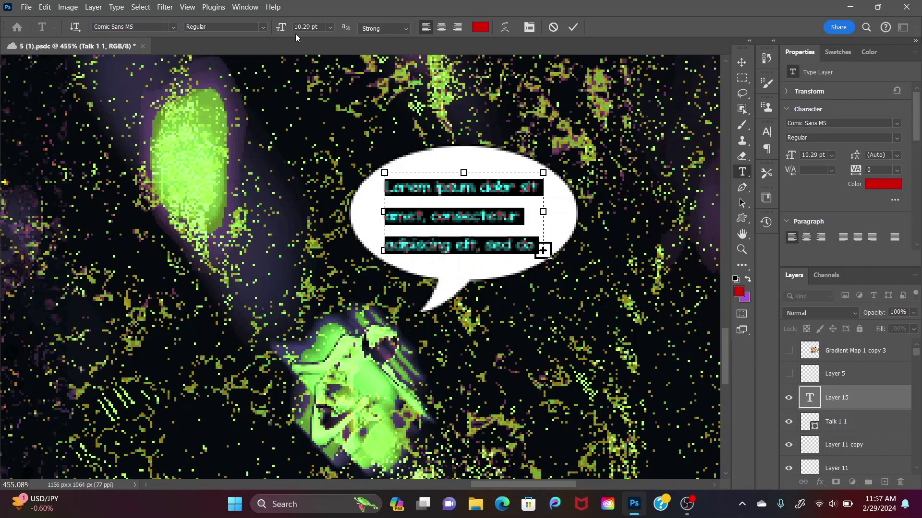
Step: Change the speech bubble text's color to a near-black shade
click(480, 27)
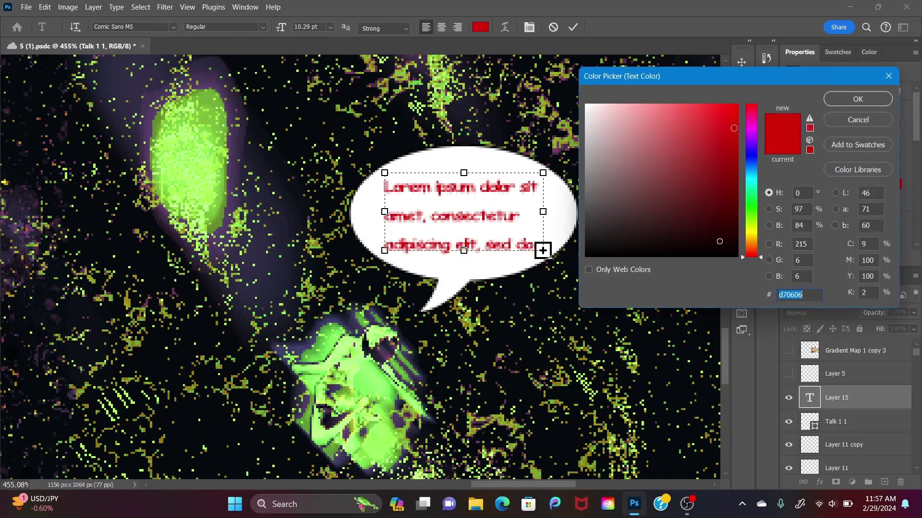
click(718, 244)
click(874, 98)
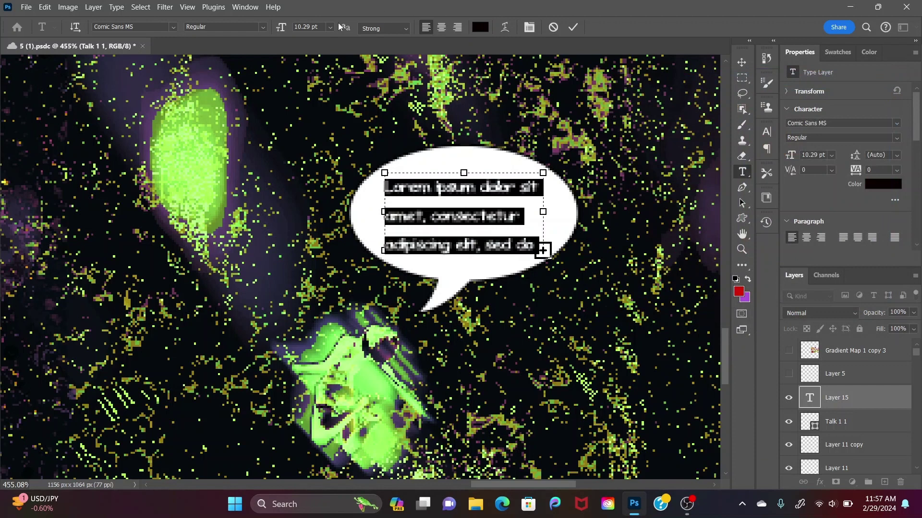
Step: Try the Sharp, Smooth, Strong and Crisp anti-aliasing options on the bubble text and set anti-aliasing to None
click(407, 28)
click(395, 48)
click(390, 29)
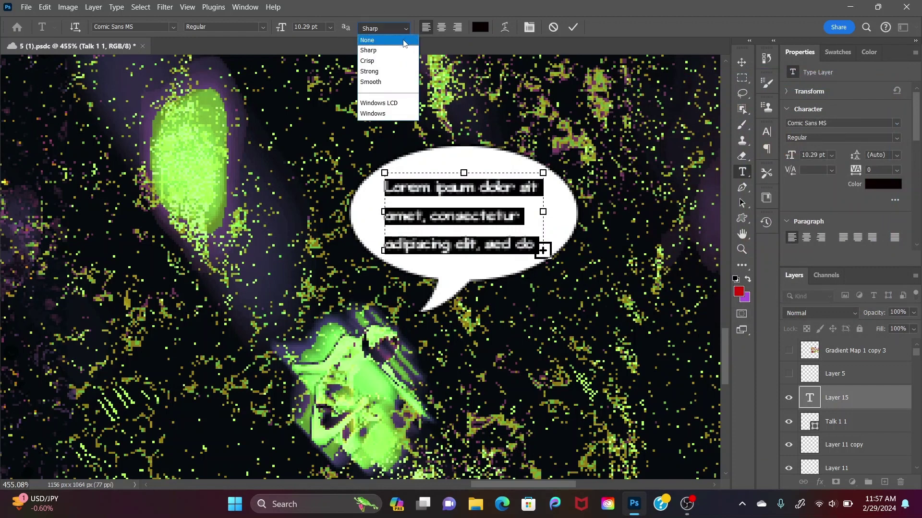
click(402, 39)
click(397, 30)
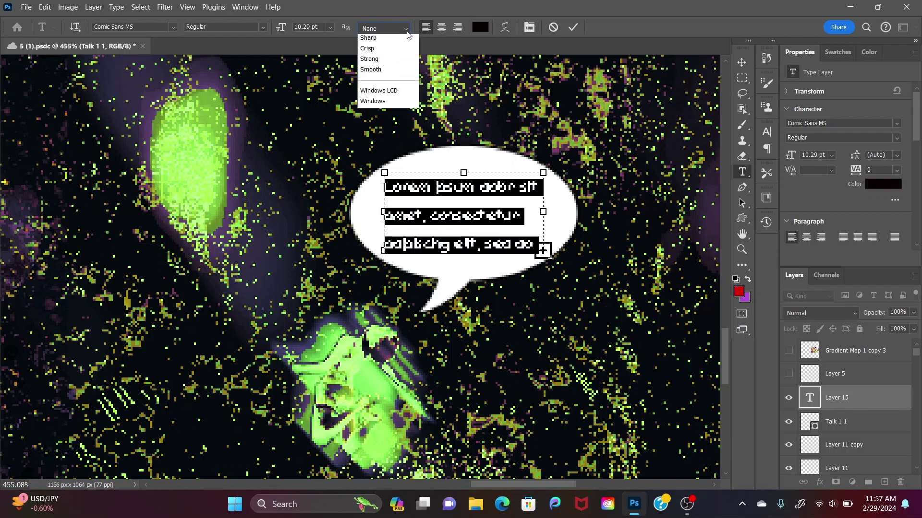
click(388, 84)
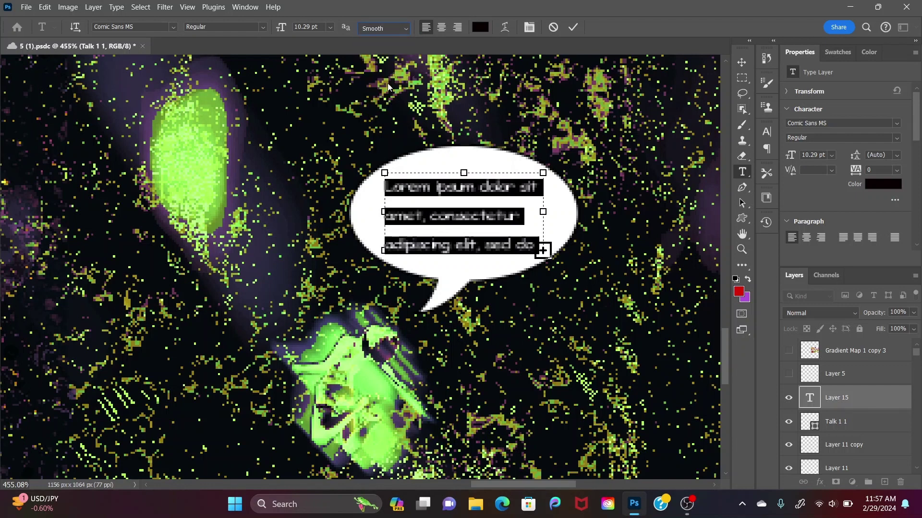
click(384, 29)
click(391, 72)
click(408, 30)
click(392, 60)
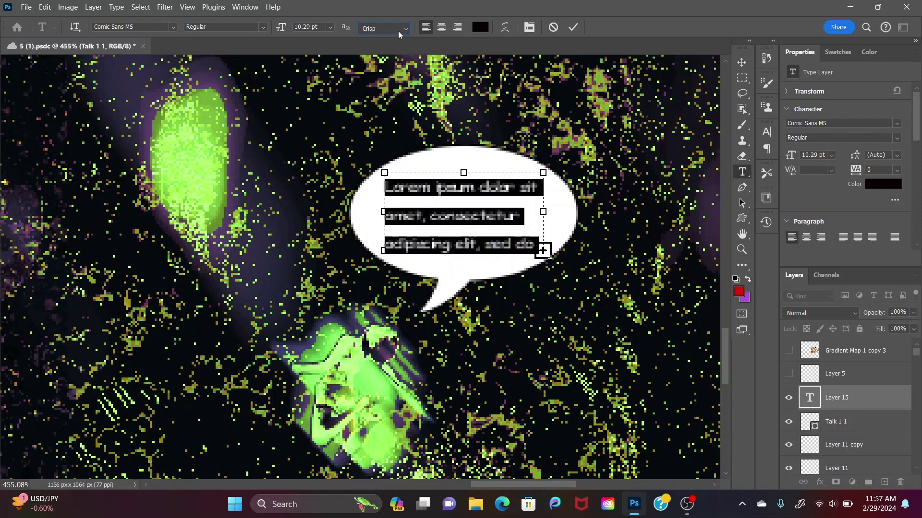
click(402, 28)
click(397, 40)
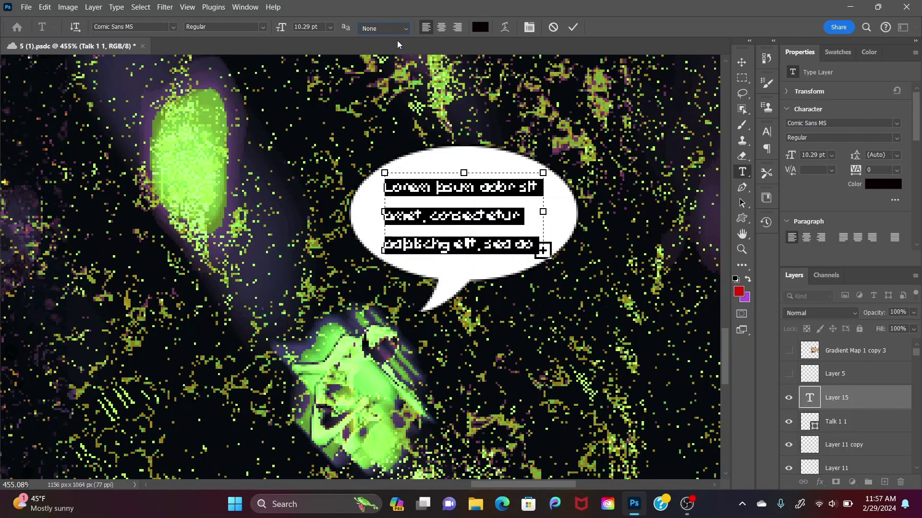
Step: Select all the placeholder text in the speech bubble's text box and remove it
right_click(520, 231)
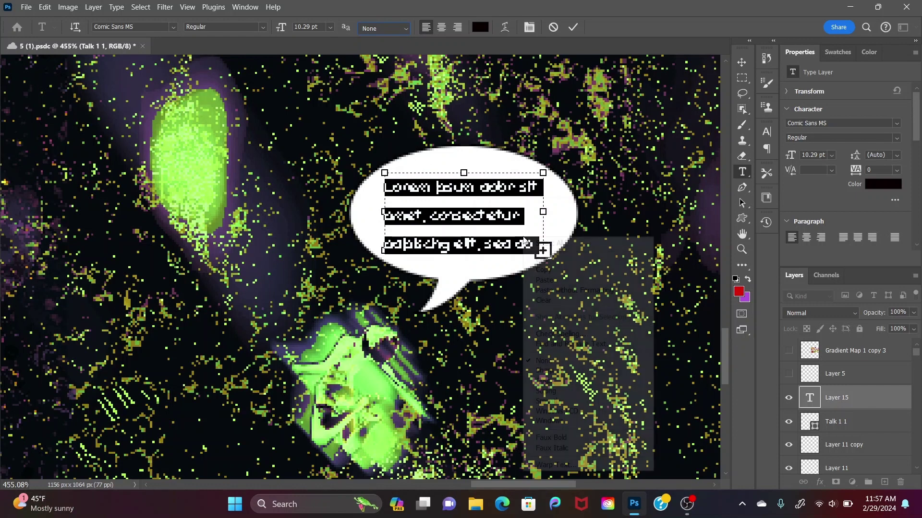
click(550, 244)
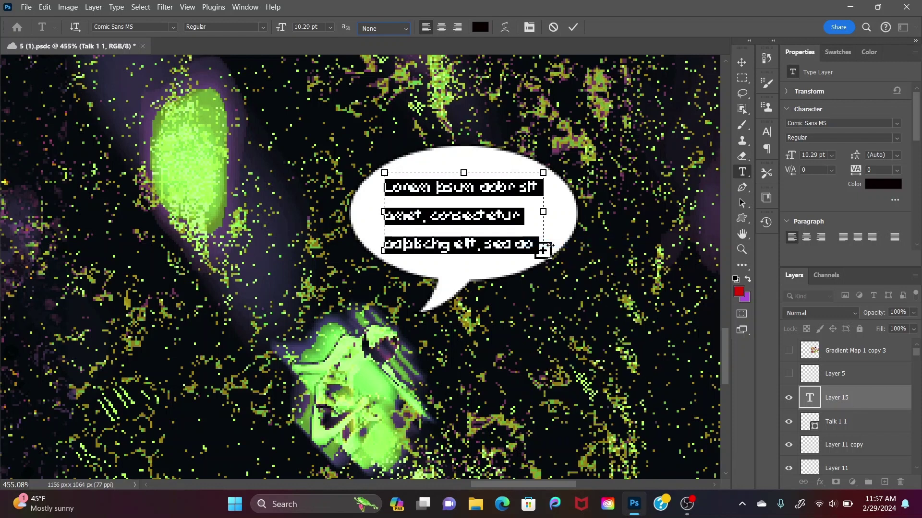
click(512, 240)
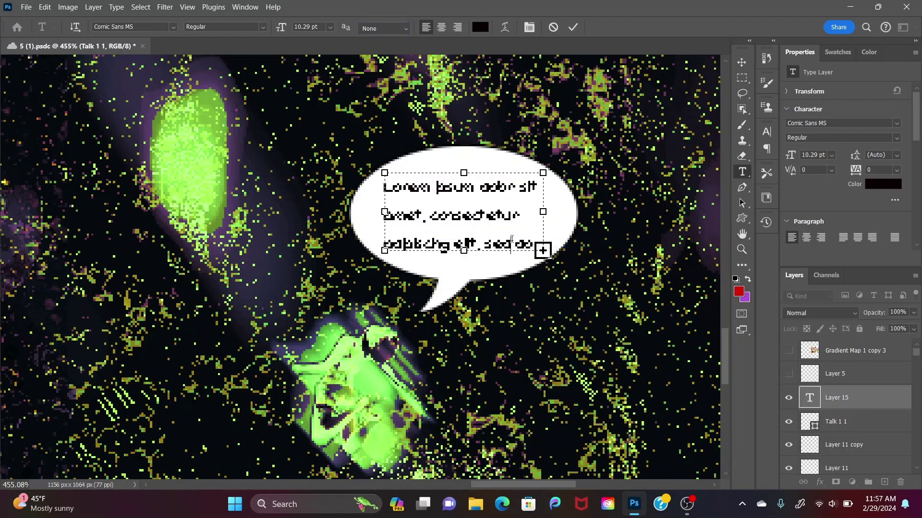
triple_click(518, 241)
click(520, 243)
drag(532, 244, 381, 172)
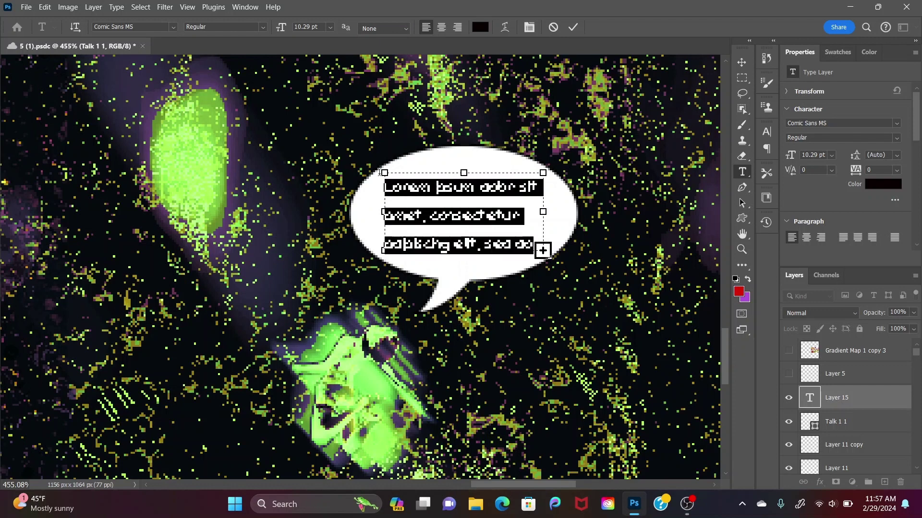
right_click(417, 186)
click(446, 198)
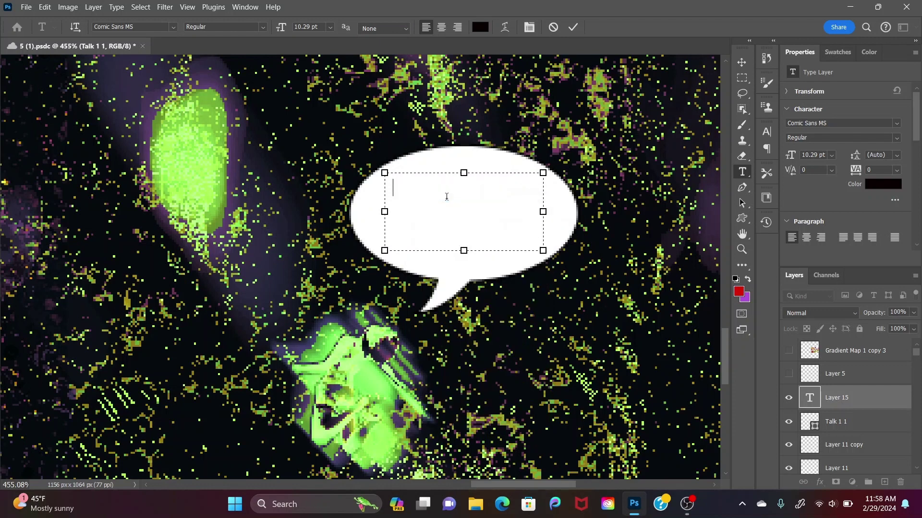
Step: Try the text "Please Lord, help me" and "I am lost and I cannot find my way" in the speech bubble, and clear it
text(Press )
text(Lord, )
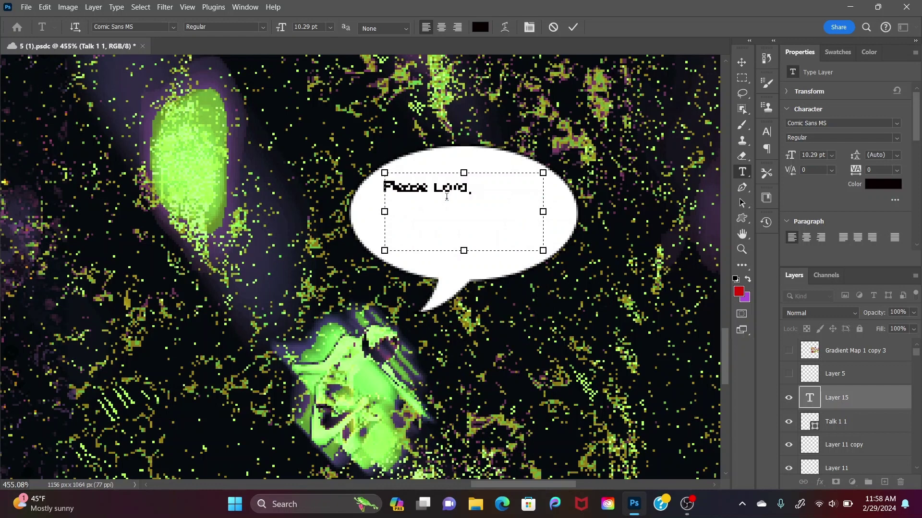
text(help me)
key(Return)
text(I am lot)
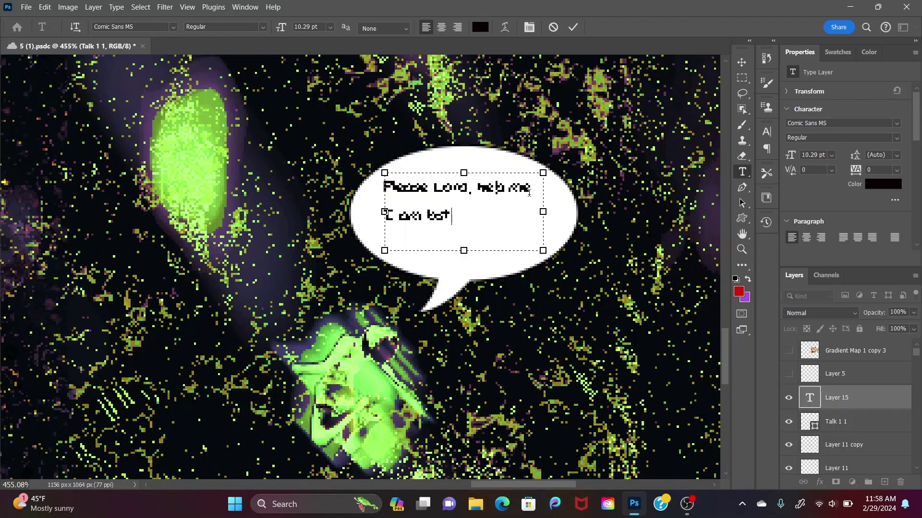
key(BackSpace)
key(BackSpace)
key(BackSpace)
text(lot and I cannot find my way)
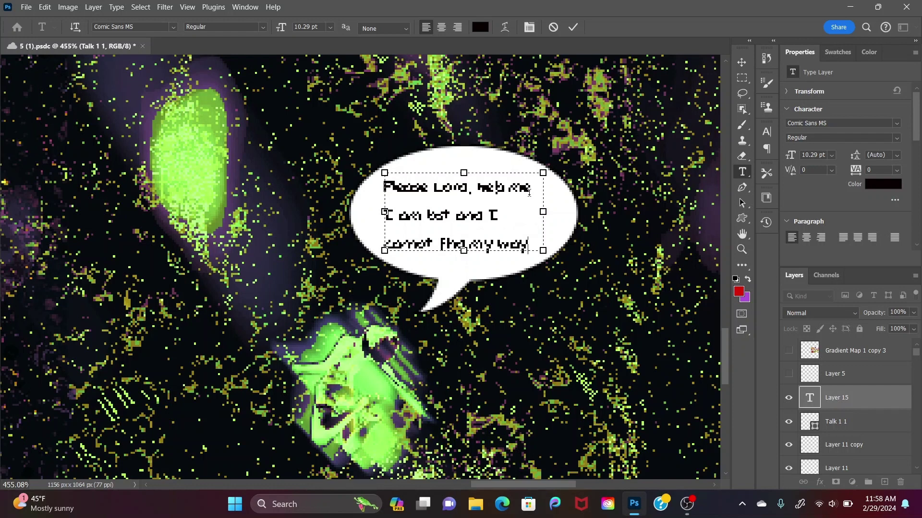
drag(529, 246, 370, 188)
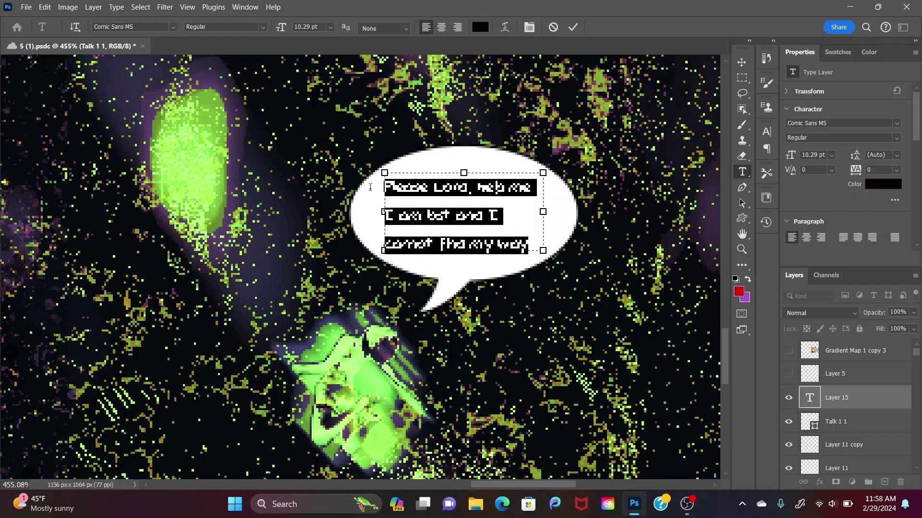
key(BackSpace)
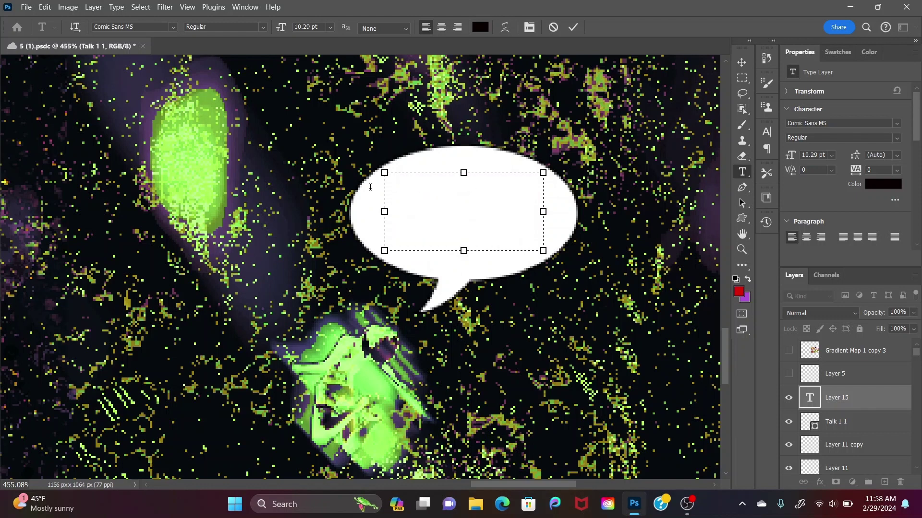
Step: Enter "Please Lord, help me" in the bubble's text box, shorten the box to one line and commit the text
text(P)
key(BackSpace)
text(Please Lord, H)
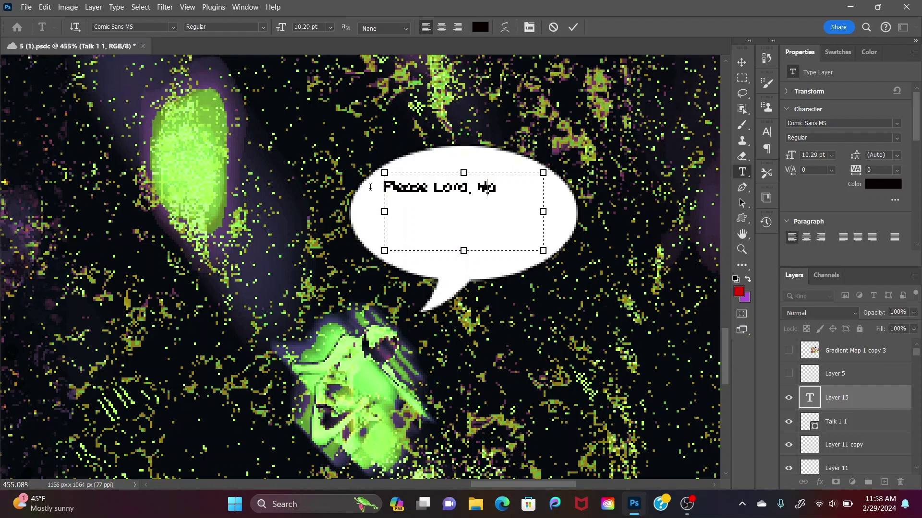
text(elp me)
drag(464, 251, 464, 200)
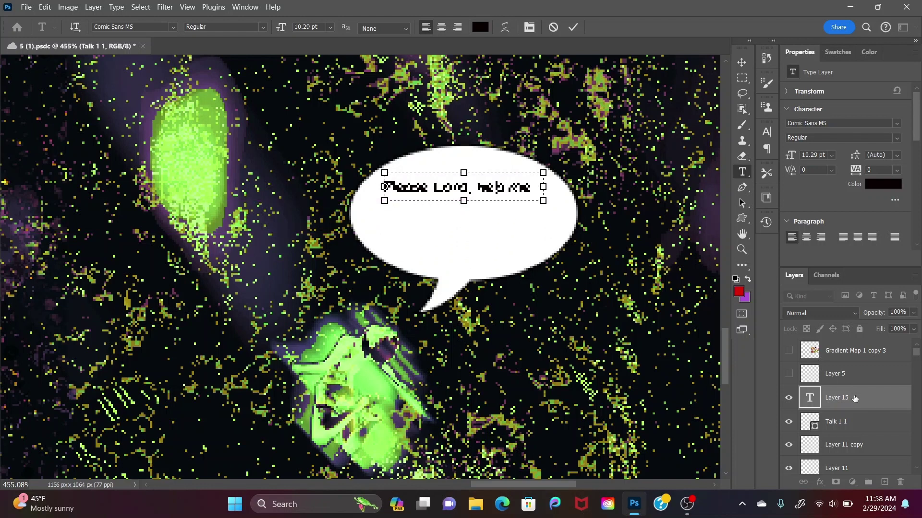
key(ctrl+Return)
Step: Scale the bubble text up to about 134.8% and position it across the middle of the speech bubble
key(ctrl+t)
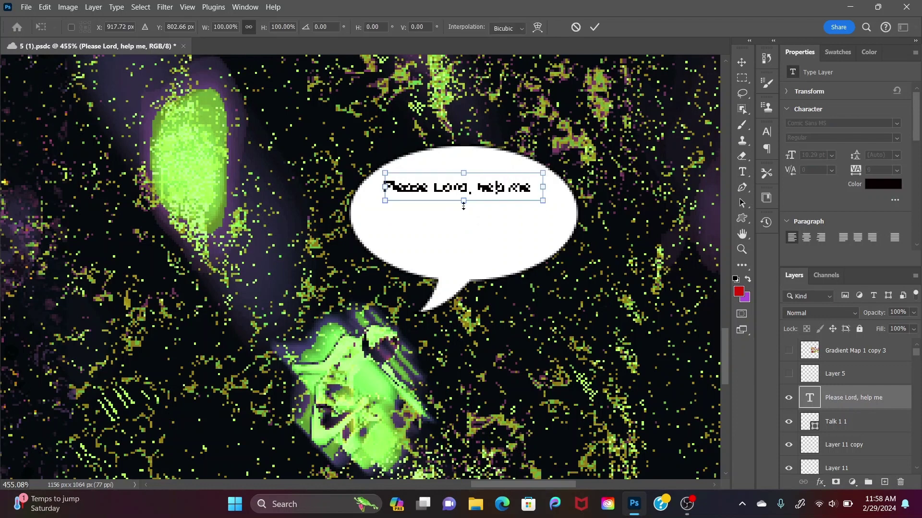
mouse_move(463, 206)
mouse_down()
mouse_move(465, 229)
mouse_move(480, 208)
mouse_move(485, 224)
mouse_move(468, 195)
mouse_up()
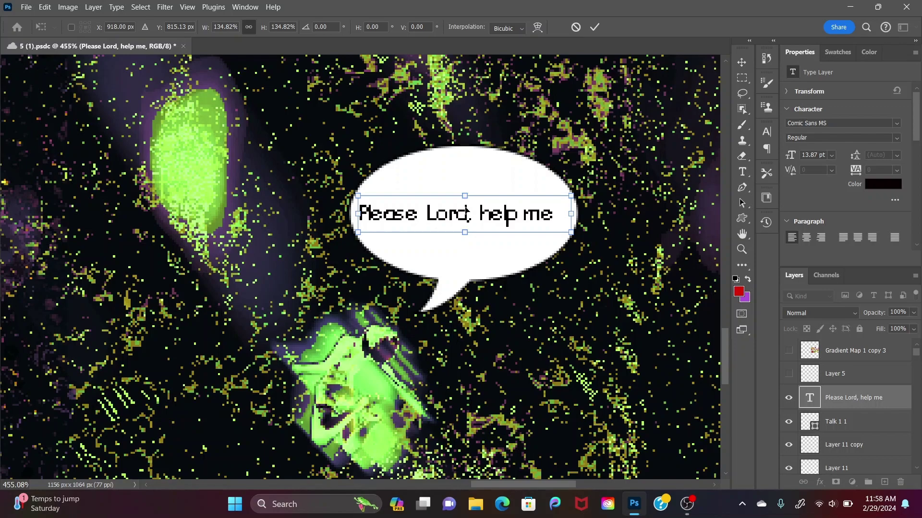
click(743, 251)
scroll(607, 248, down, 15)
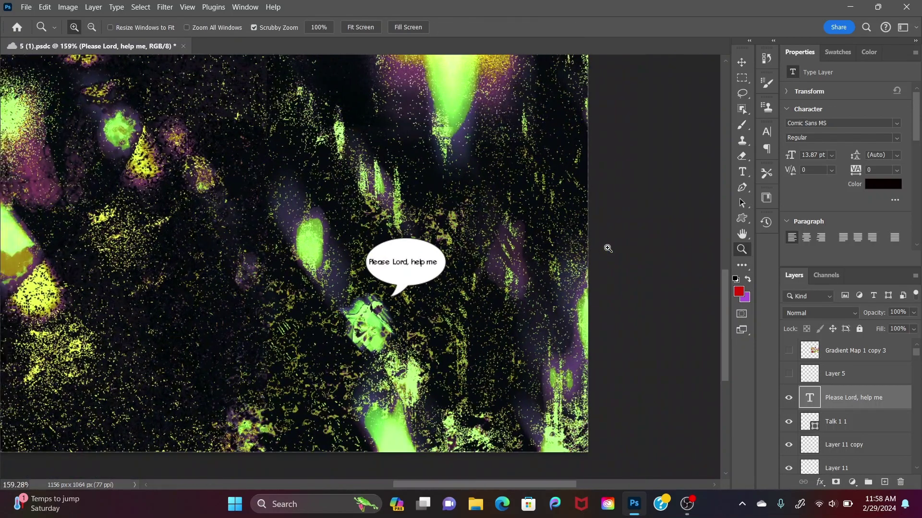
scroll(607, 248, up, 4)
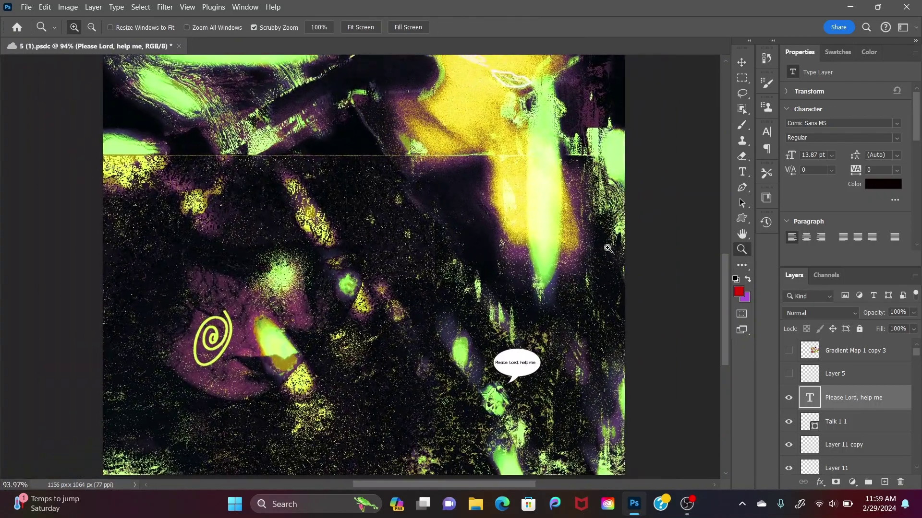
scroll(607, 247, up, 15)
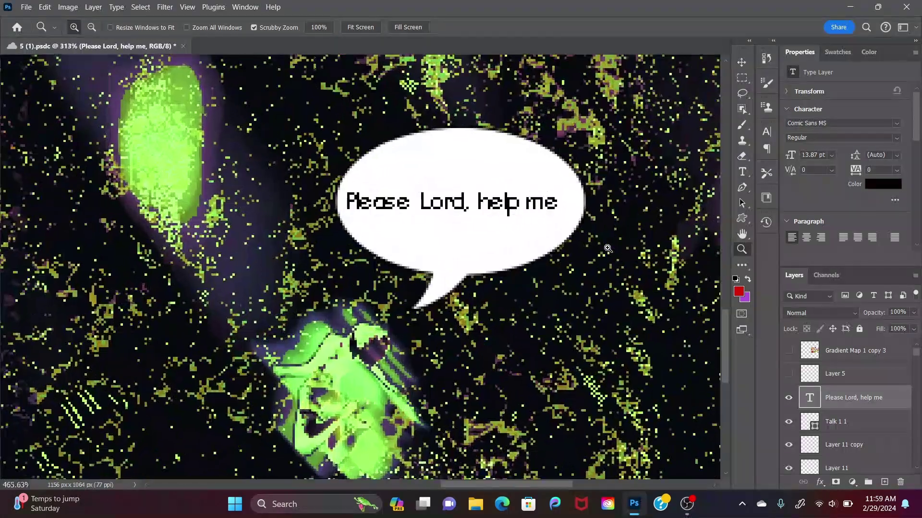
Step: Duplicate the Talk 1 1 speech bubble layer and save the document
click(848, 422)
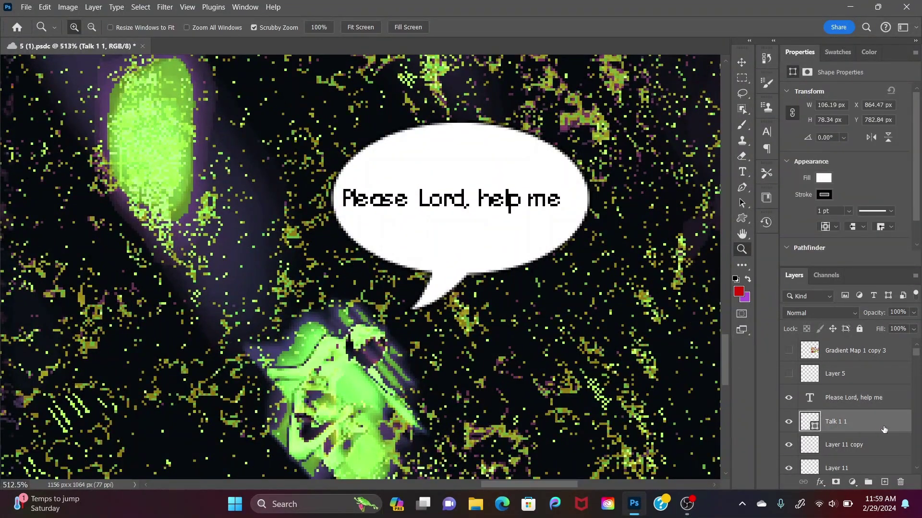
key(ctrl+j)
key(ctrl+s)
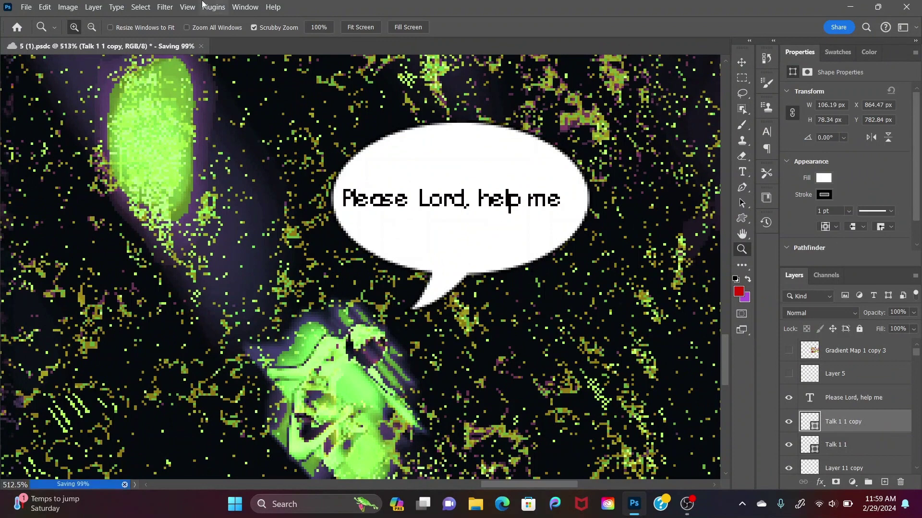
click(163, 7)
mouse_move(197, 197)
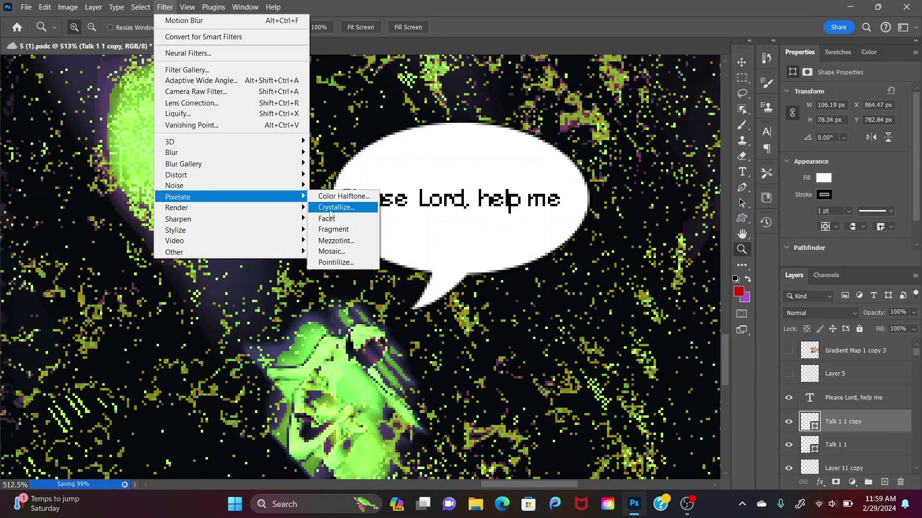
click(337, 240)
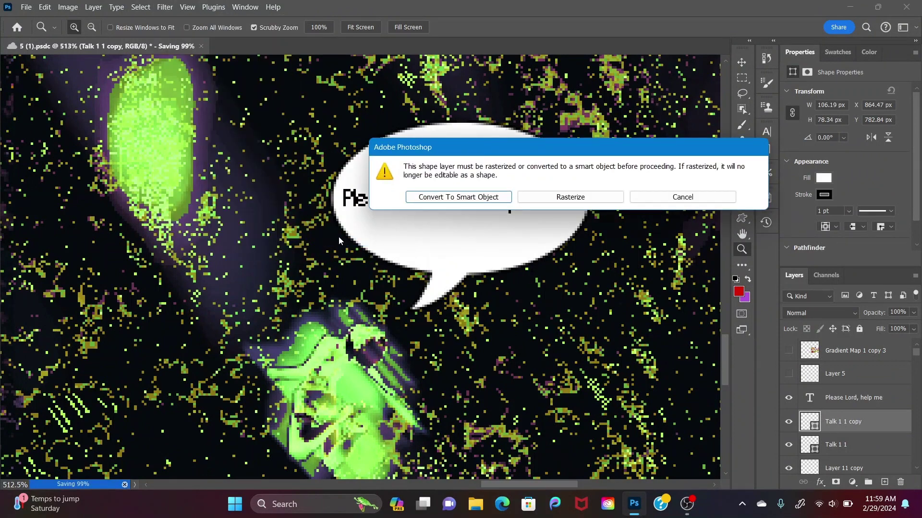
click(559, 201)
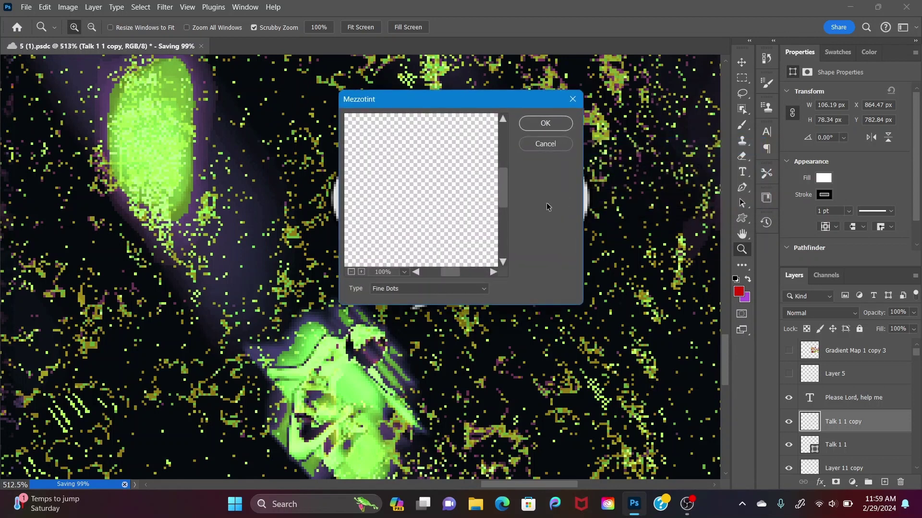
click(556, 150)
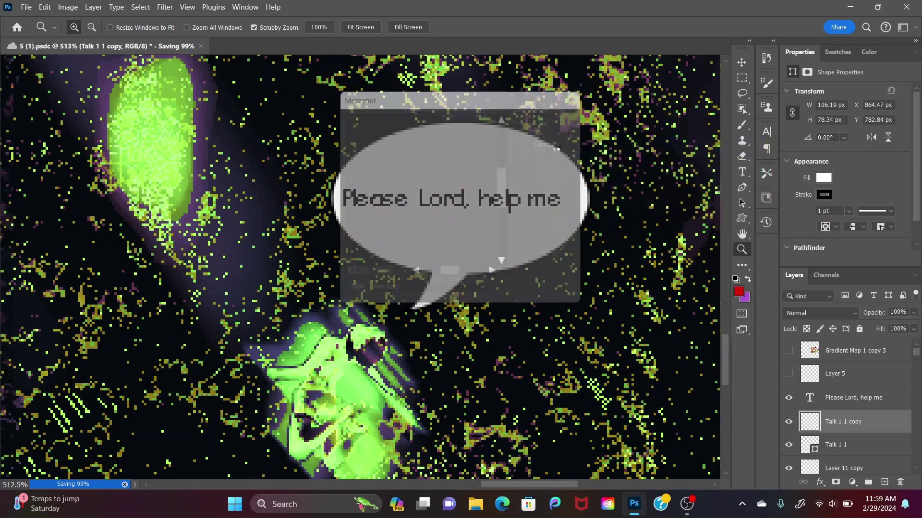
Step: Rasterize the duplicated speech bubble and apply a Mosaic filter to it with a cell size of 2
click(165, 7)
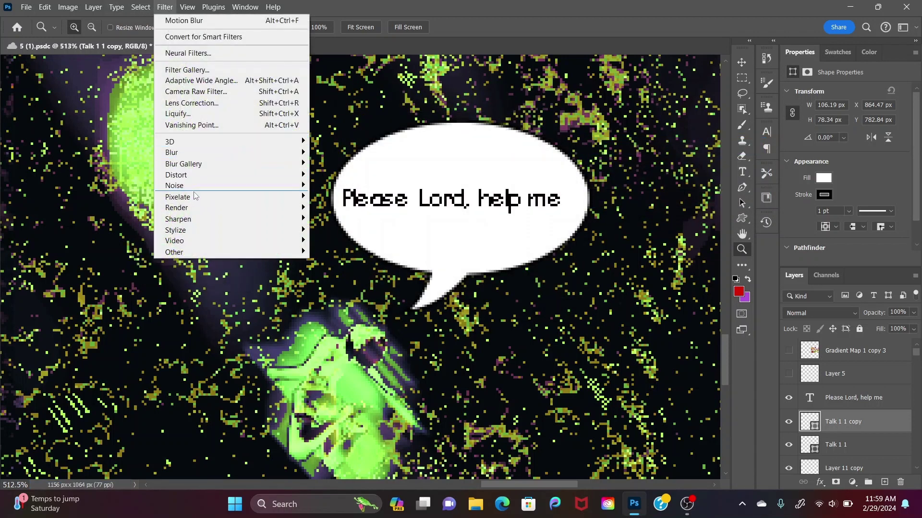
mouse_move(195, 197)
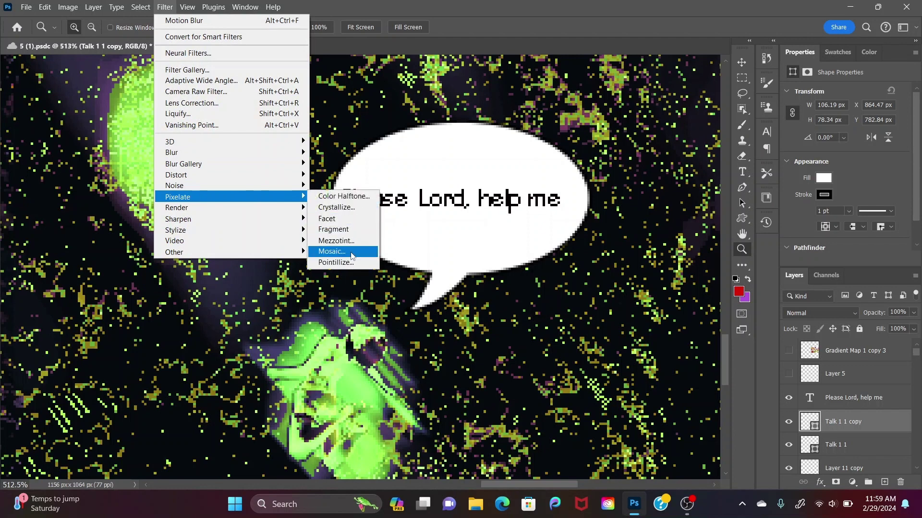
click(357, 257)
click(558, 197)
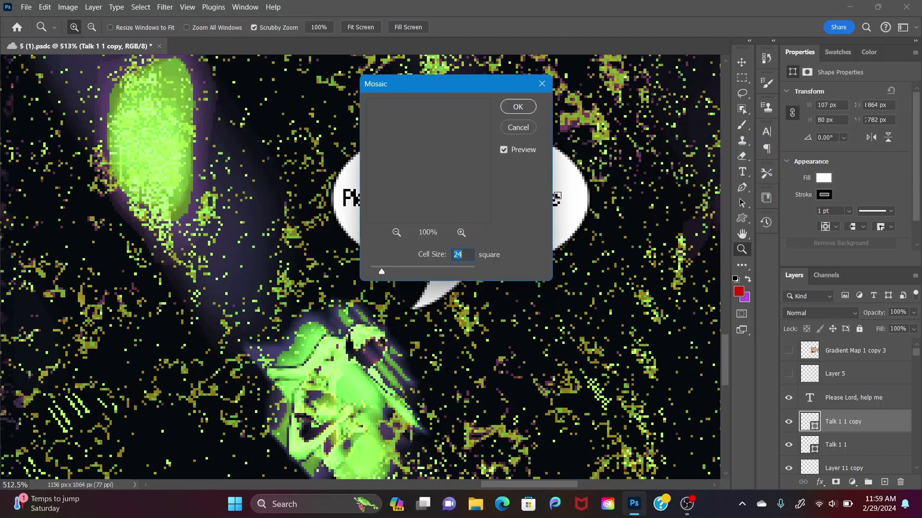
drag(452, 92, 257, 70)
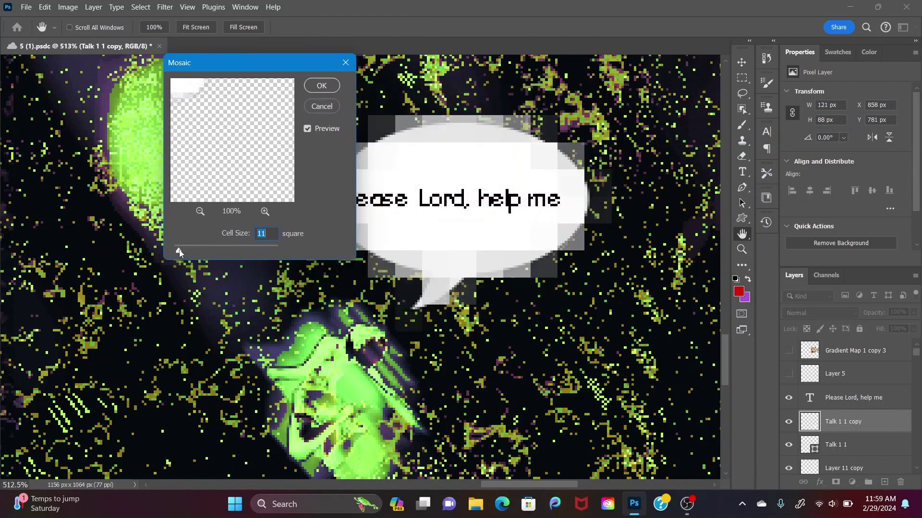
drag(179, 252, 176, 253)
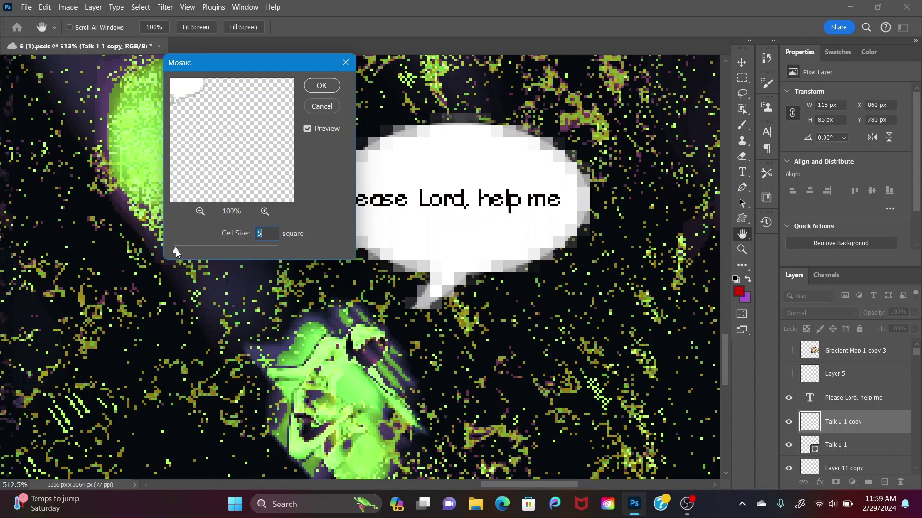
drag(176, 253, 176, 253)
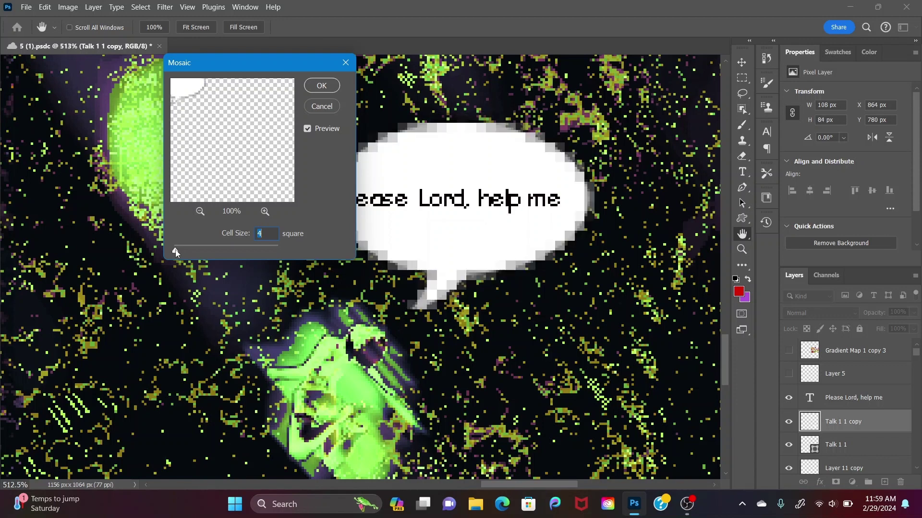
text(2)
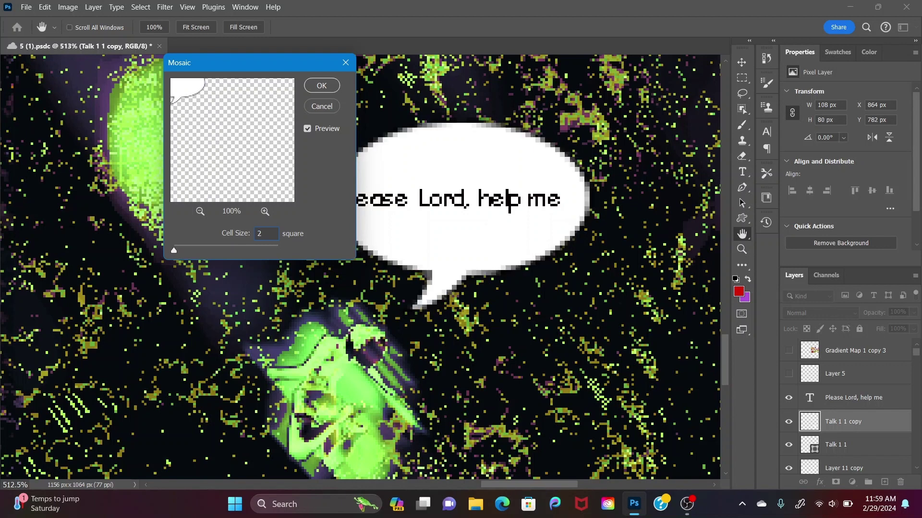
key(Return)
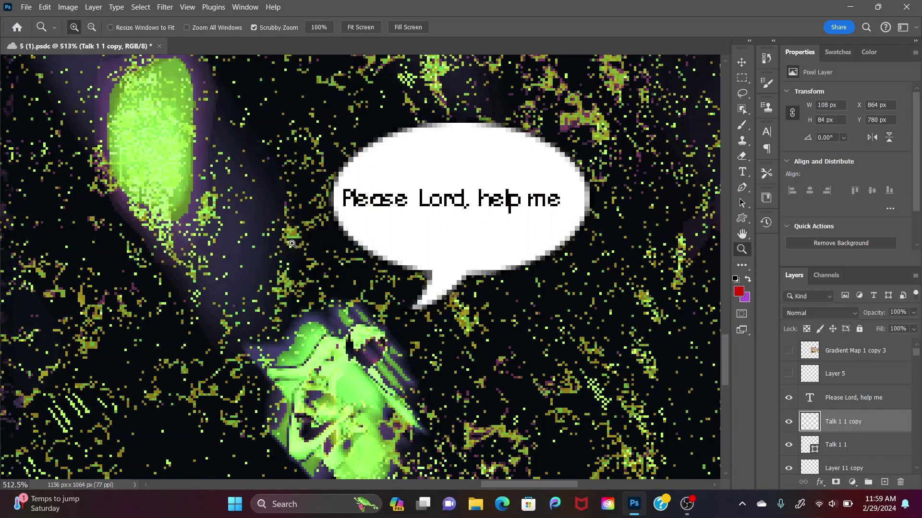
Step: Keep the pixelated bubble copy's blend mode at Normal and set the original Talk 1 1 layer's blend mode to Color
click(806, 312)
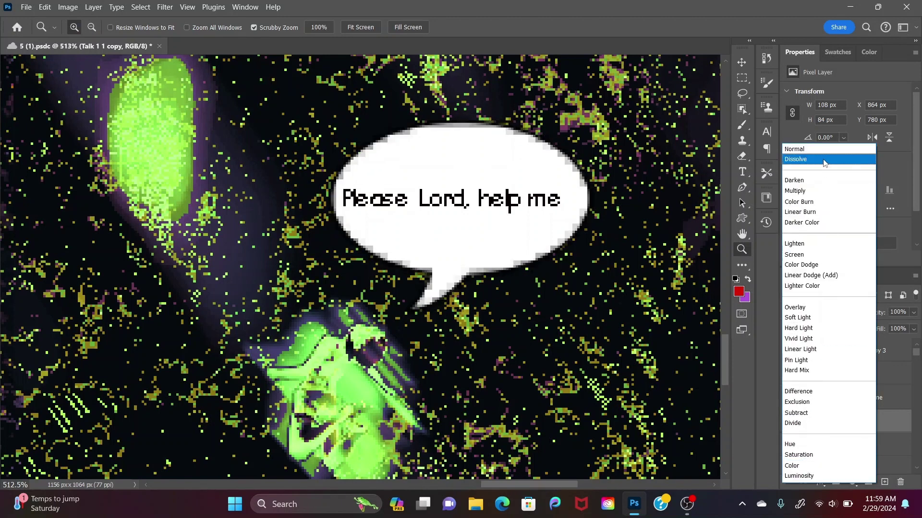
click(824, 150)
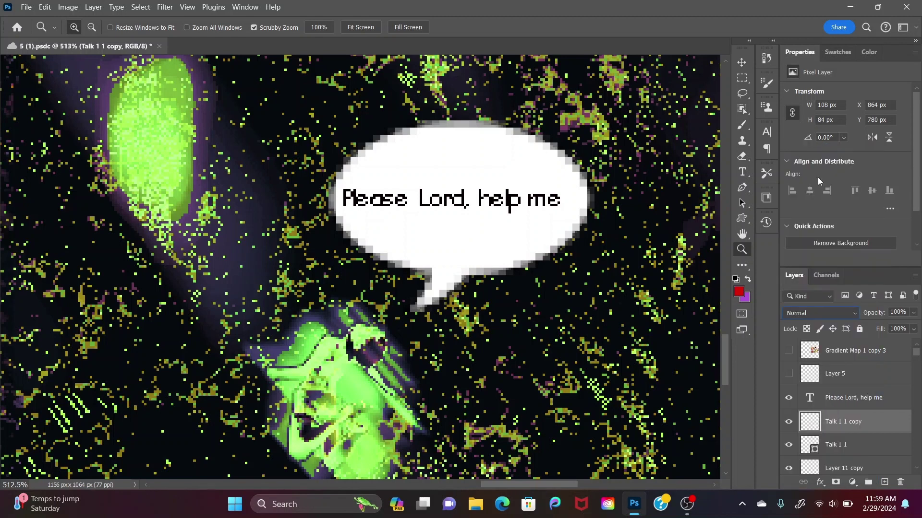
click(871, 451)
click(811, 314)
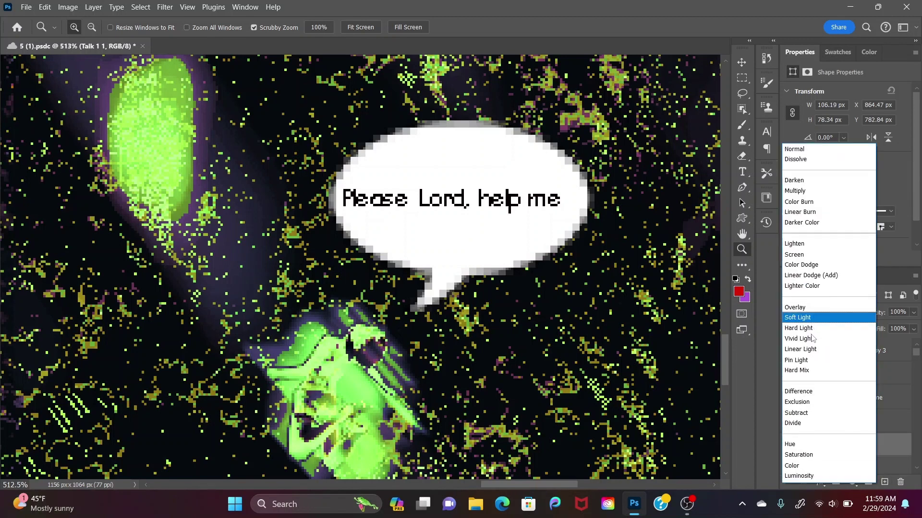
click(815, 467)
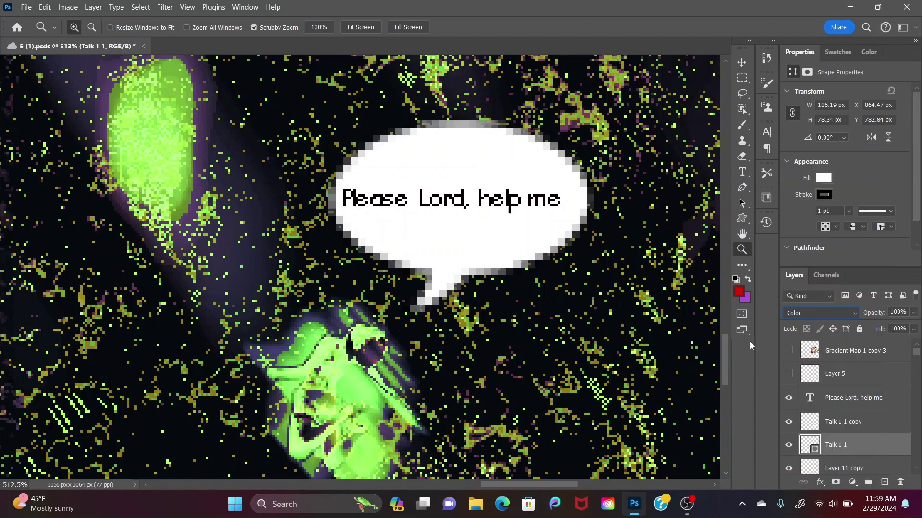
Step: Examine how the pixelated speech bubble and its text look within the whole artwork
key(ctrl+minus)
key(ctrl+minus)
key(ctrl+minus)
key(ctrl+minus)
key(ctrl+minus)
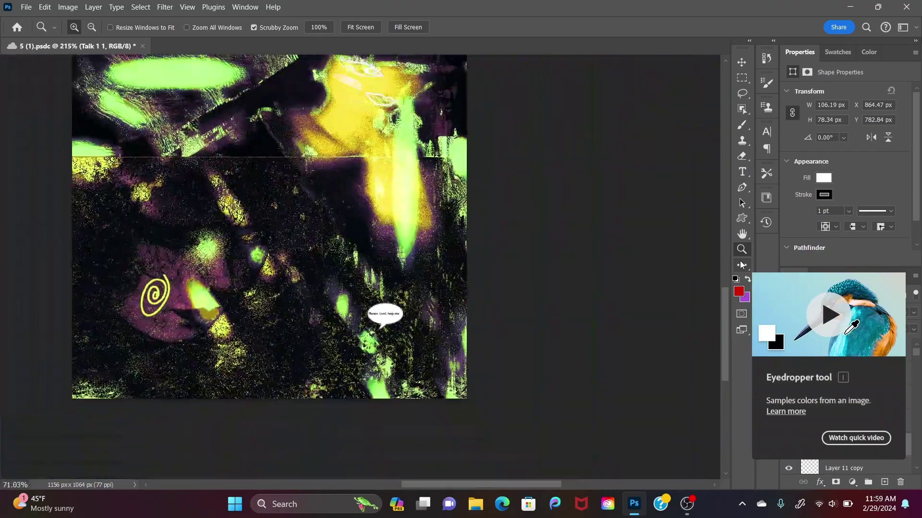
key(ctrl+plus)
key(ctrl+plus)
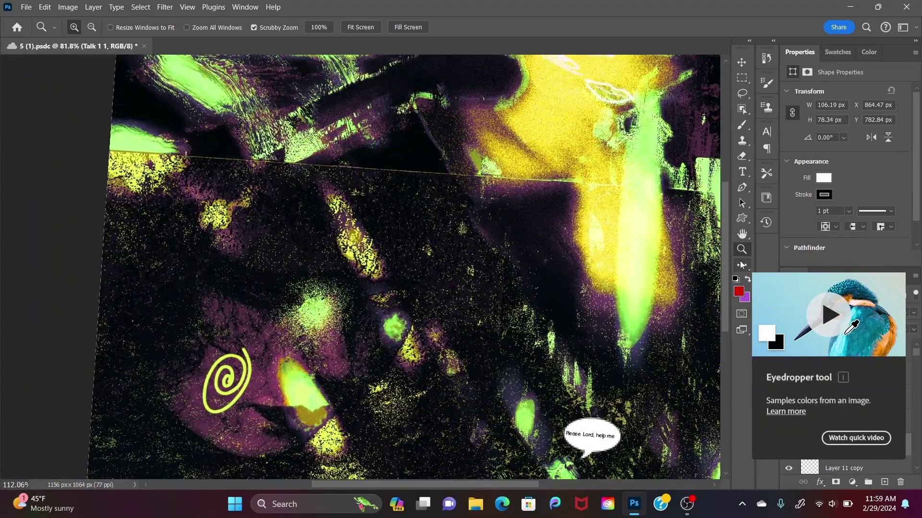
key(ctrl+minus)
scroll(741, 265, down, 1)
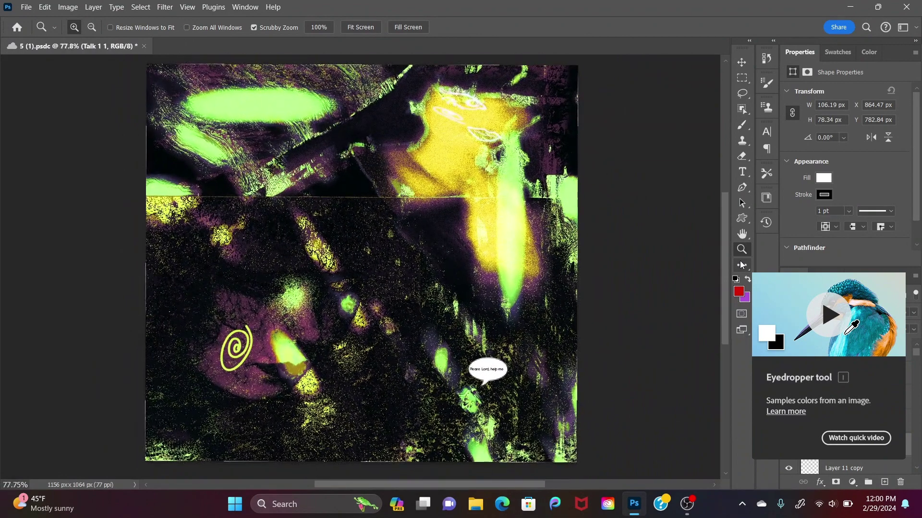
scroll(740, 265, up, 1)
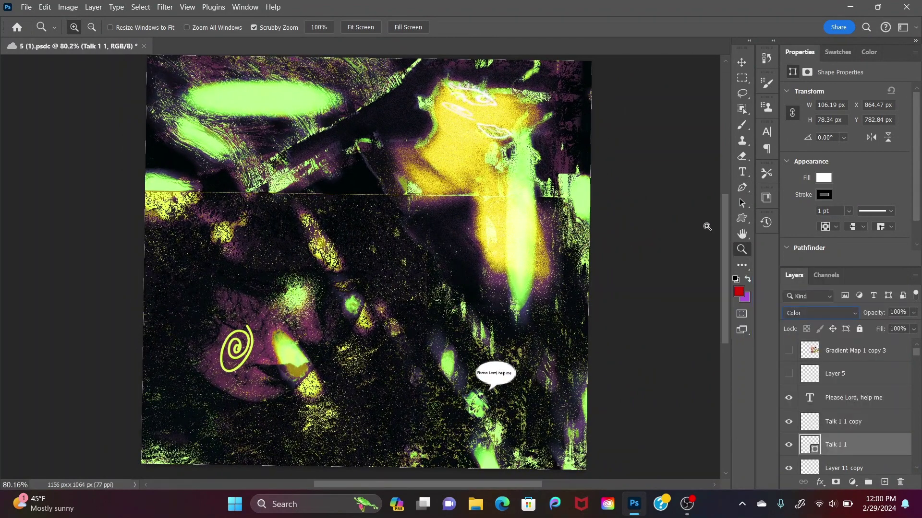
Step: Merge all visible layers of the artwork into the Talk 1 1 copy layer
click(740, 267)
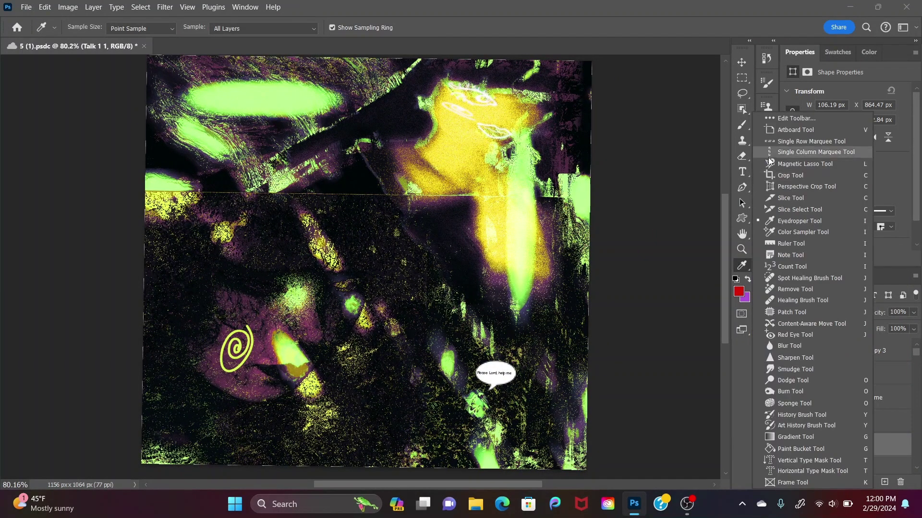
right_click(886, 422)
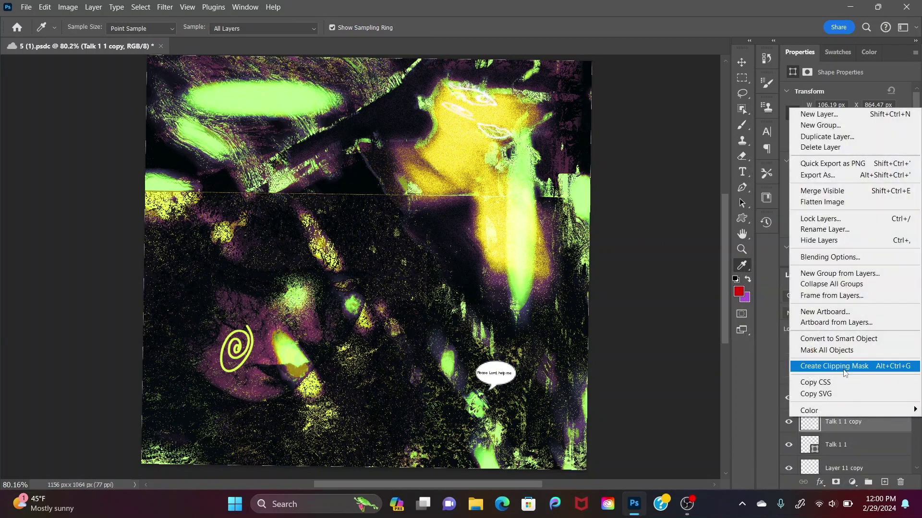
click(811, 191)
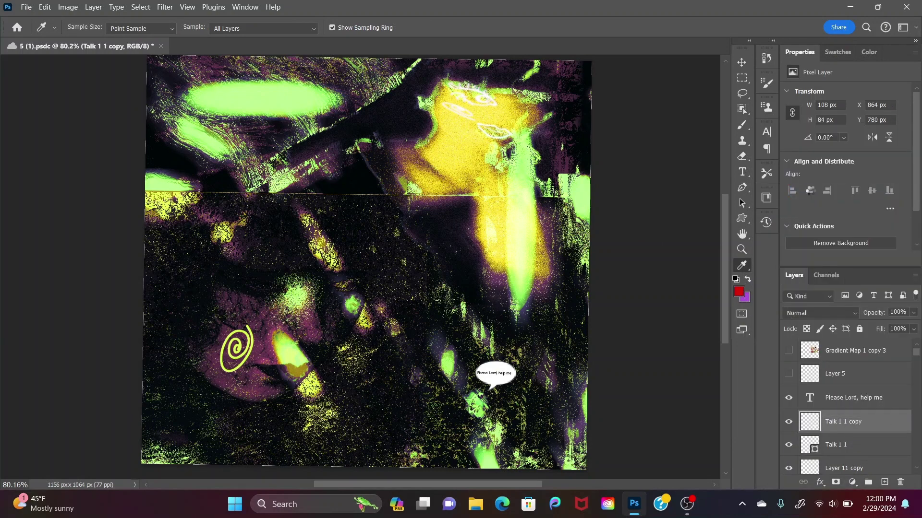
click(740, 267)
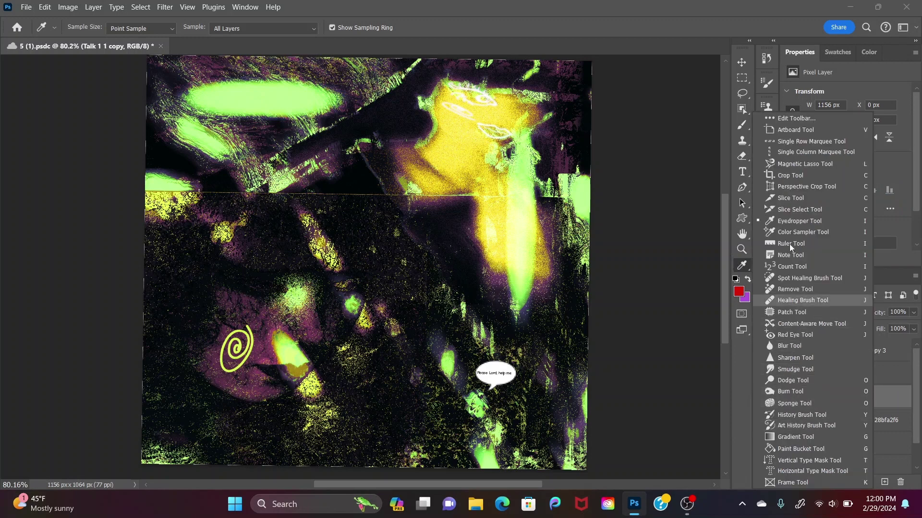
click(792, 174)
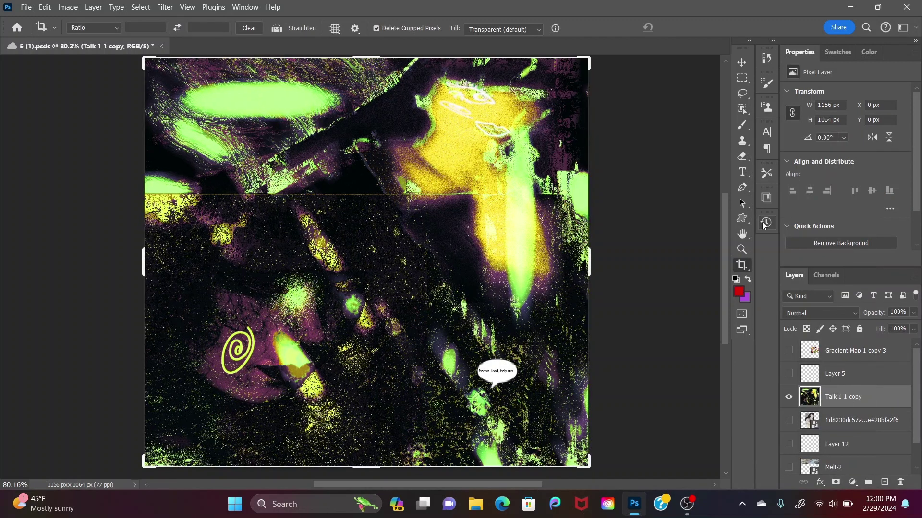
click(742, 248)
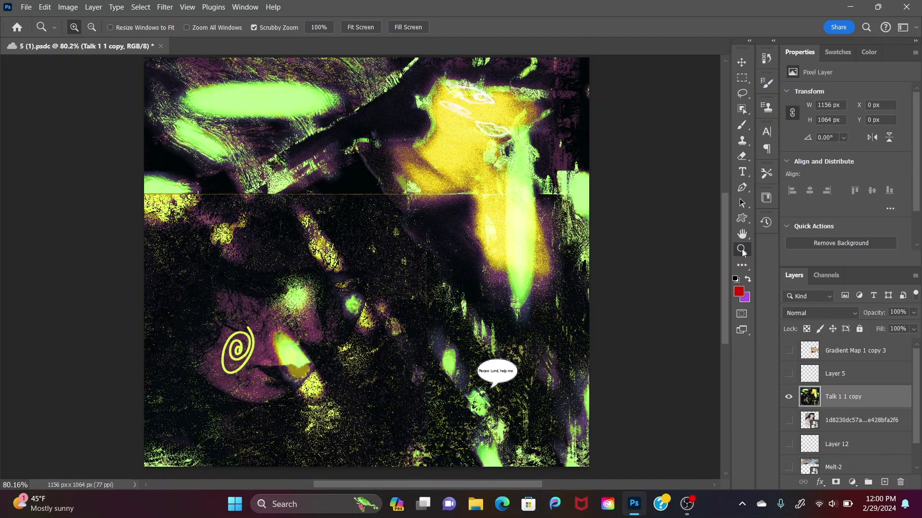
click(687, 503)
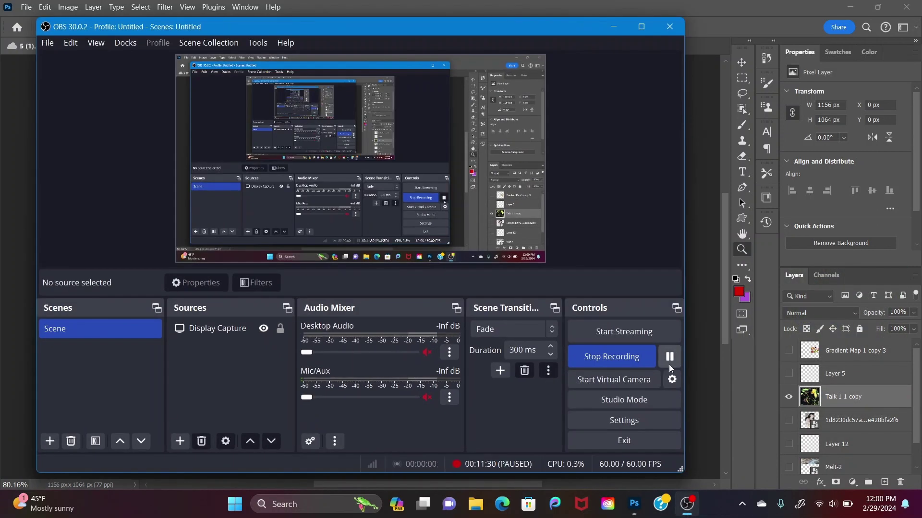
click(614, 28)
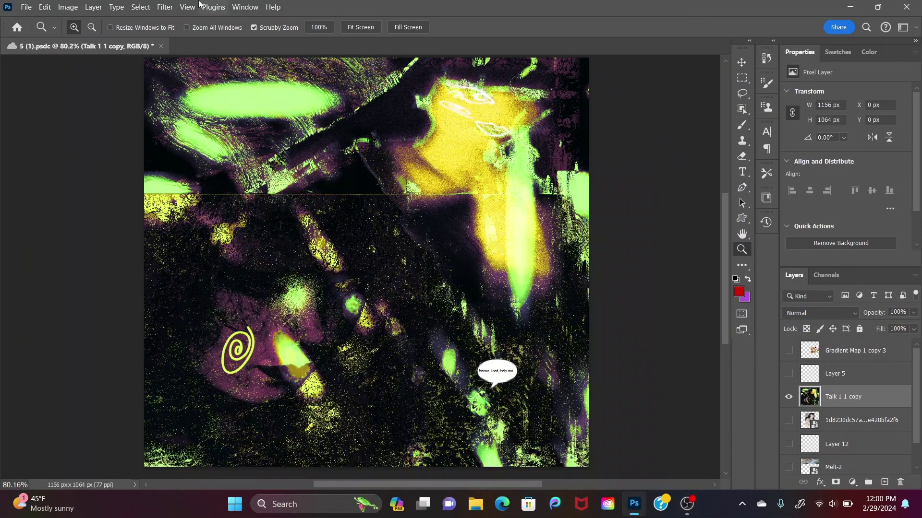
Step: Browse the document's version history for February 28 and compare the previews of the 12:15 PM and 12:16 PM versions
click(766, 223)
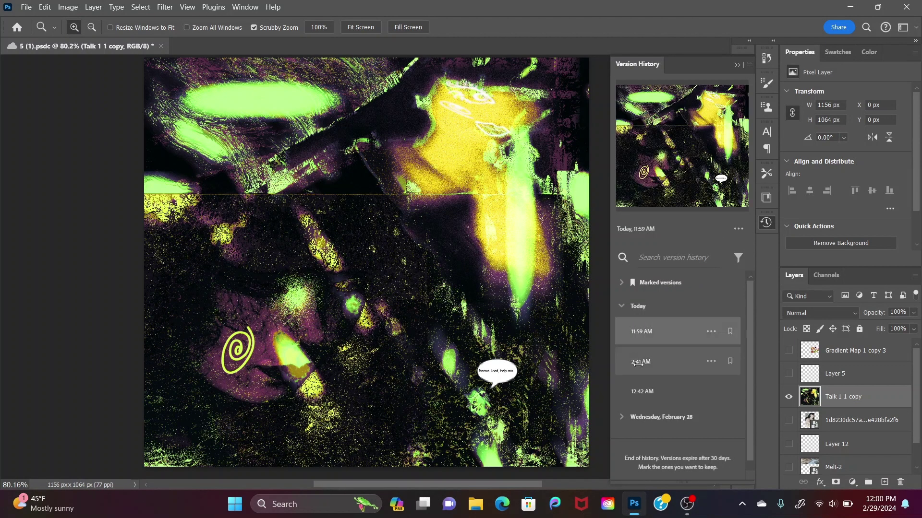
click(676, 416)
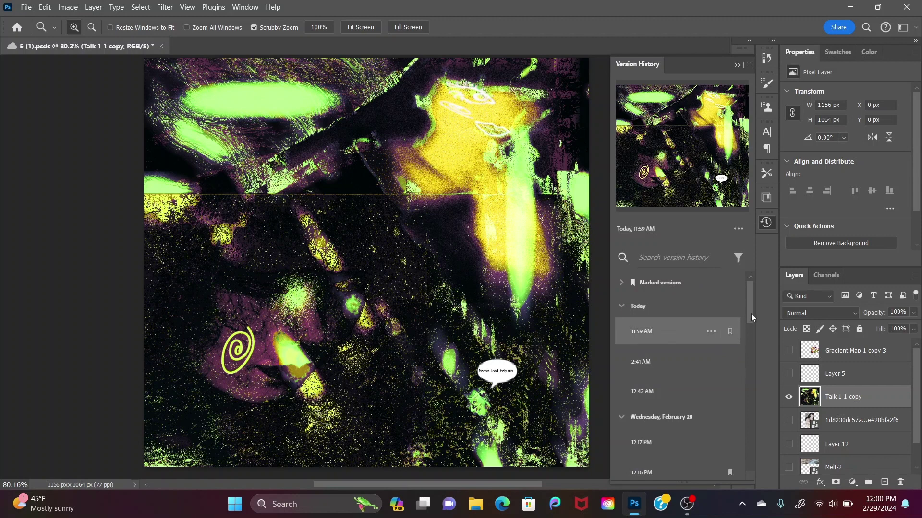
drag(751, 313, 747, 343)
click(649, 341)
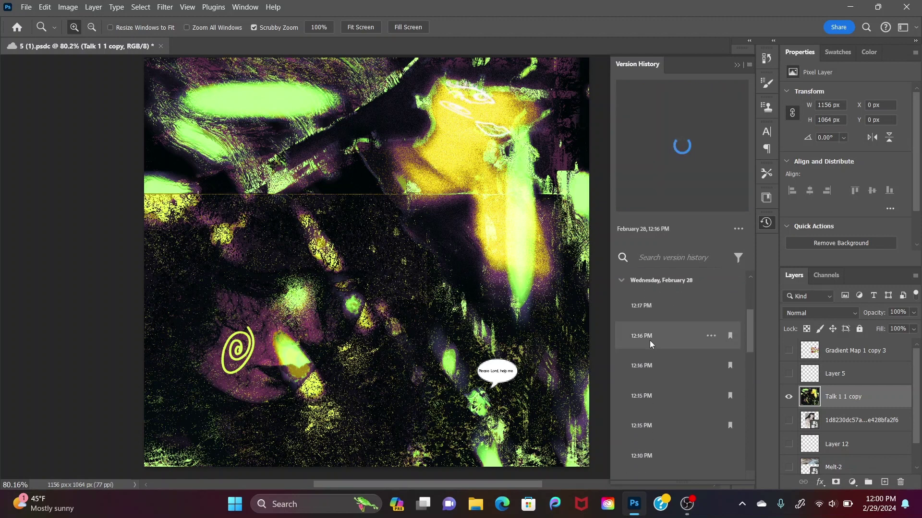
click(651, 371)
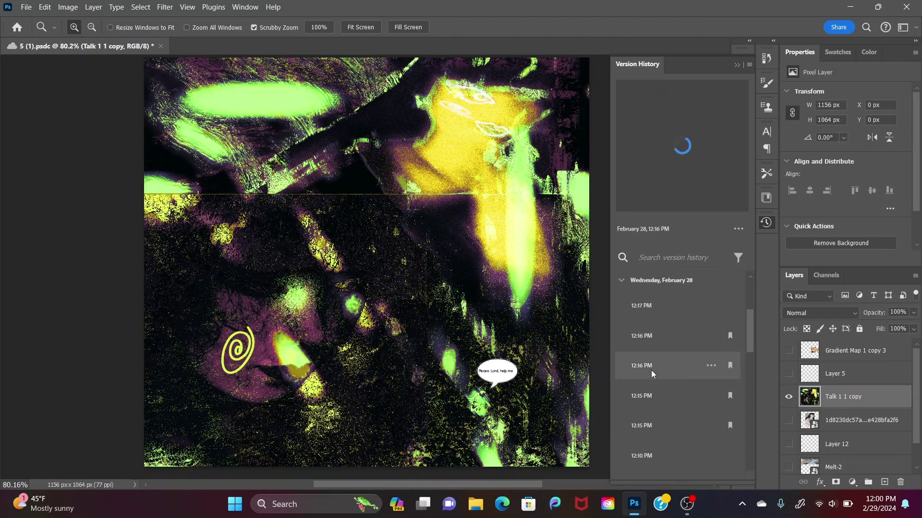
click(656, 400)
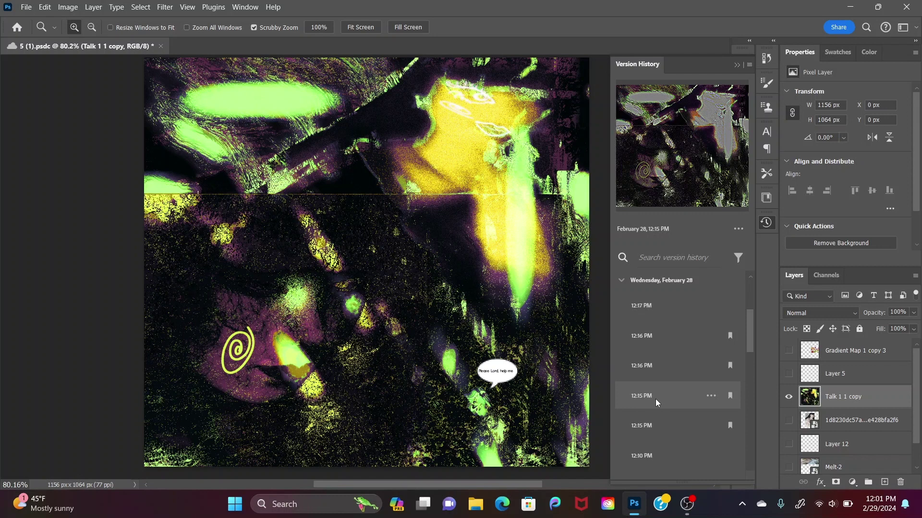
click(672, 370)
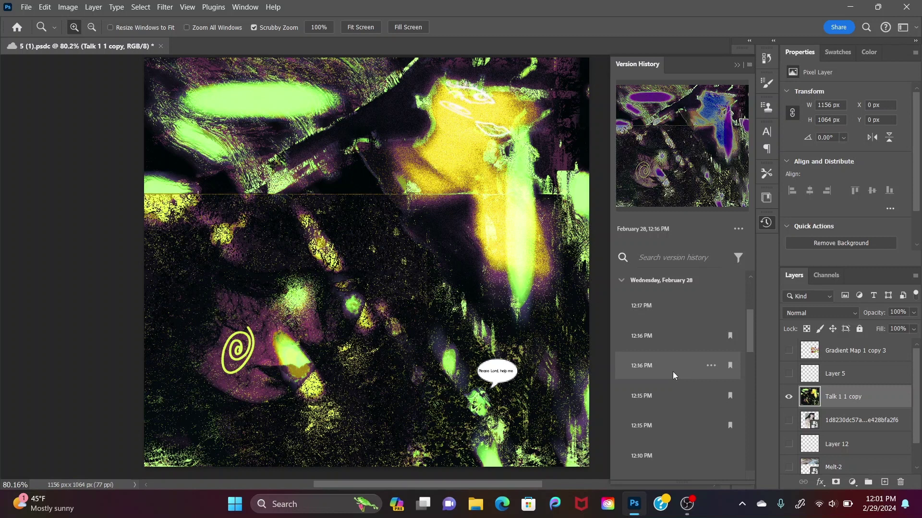
click(671, 394)
click(678, 425)
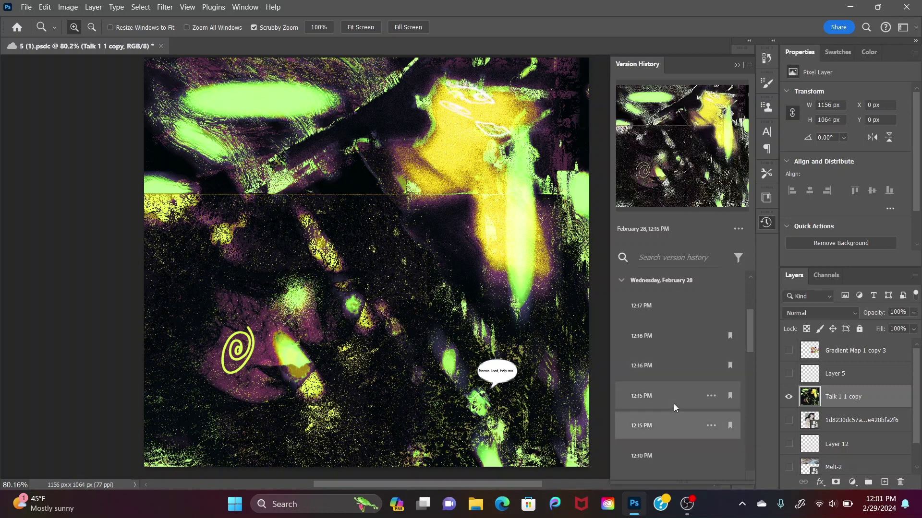
click(673, 404)
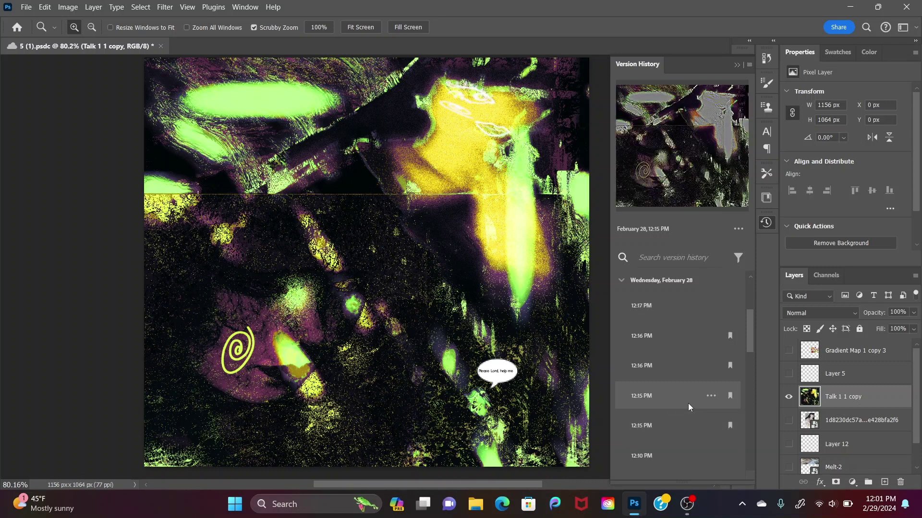
Step: Open the upper February 28, 12:16 PM version as a separate document and select its Layer 7 copy 4 for reference
click(710, 397)
click(643, 395)
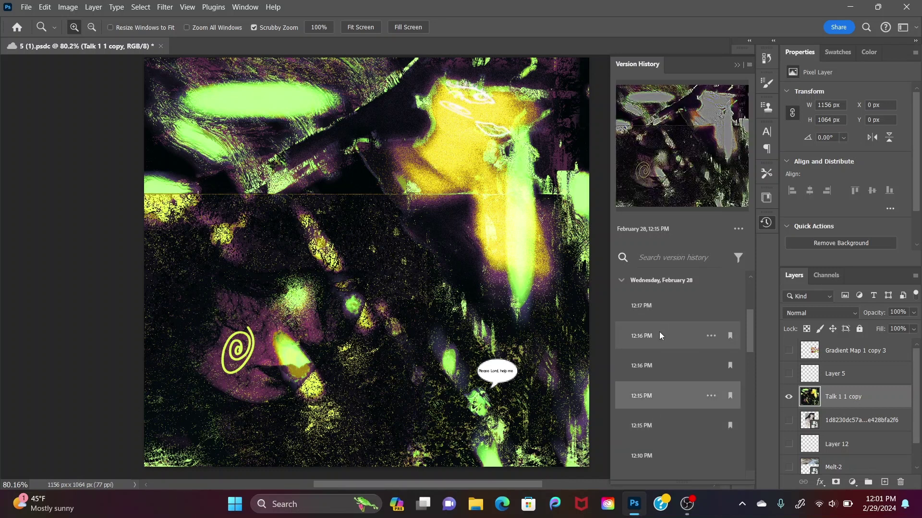
click(661, 334)
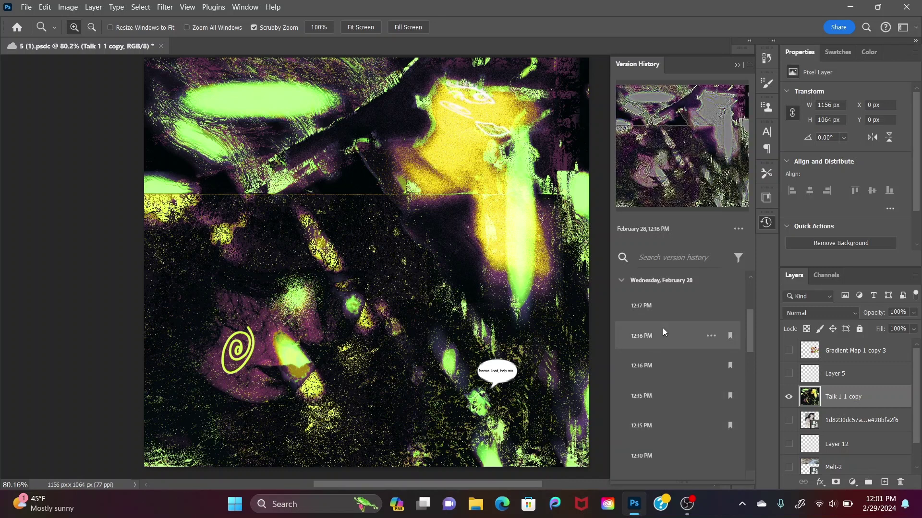
click(711, 337)
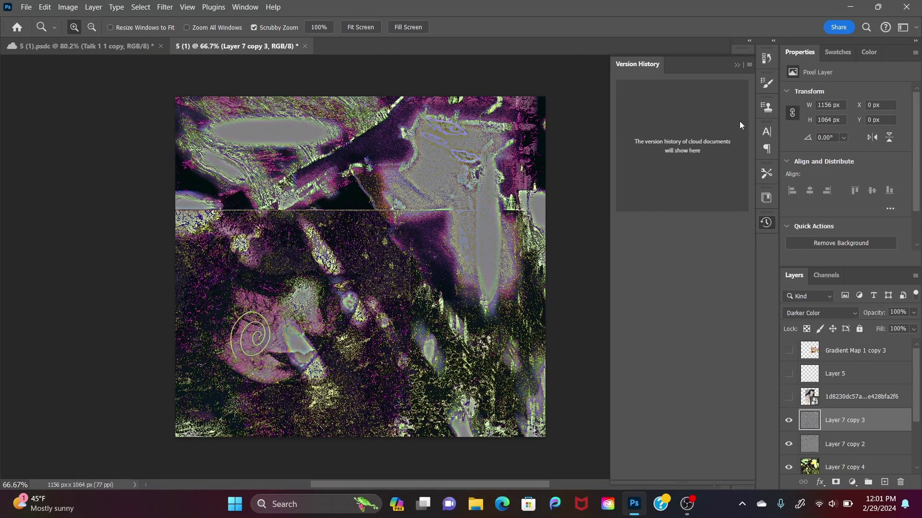
click(737, 65)
scroll(584, 126, up, 3)
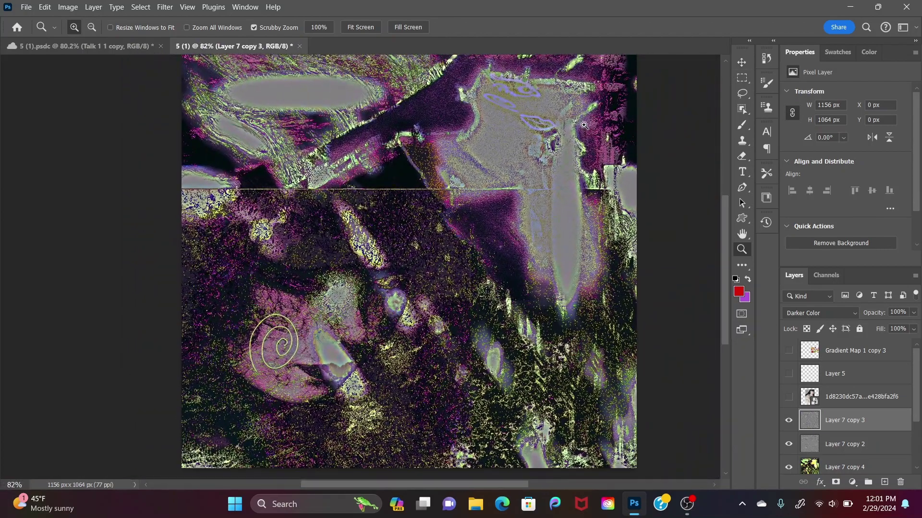
scroll(838, 461, down, 2)
click(849, 420)
click(845, 428)
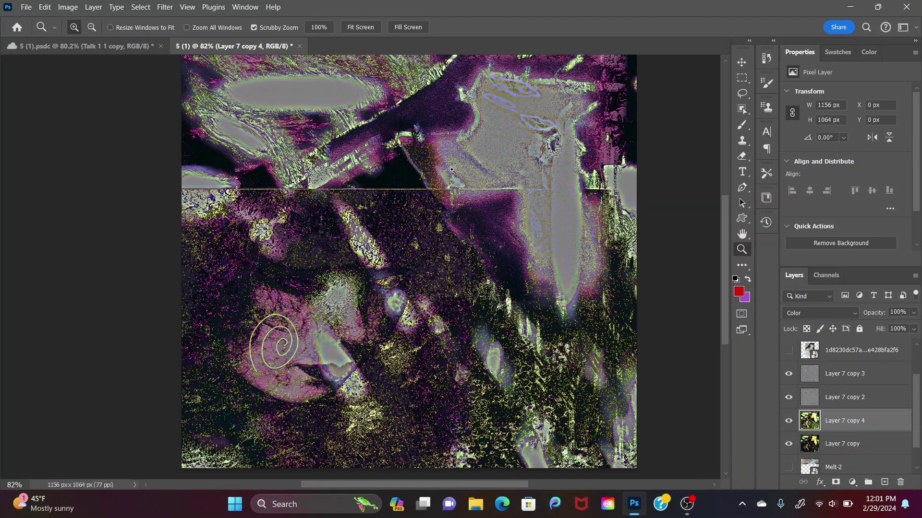
Step: Duplicate the merged artwork layer in 5 (1).psdc and apply a Maximum filter with a 1.2-pixel radius preserving Roundness
click(139, 46)
key(ctrl+j)
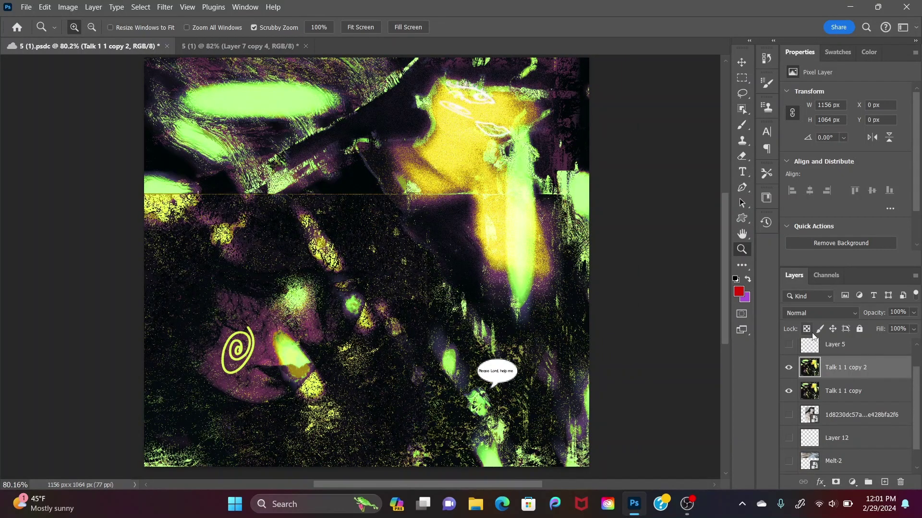
click(165, 6)
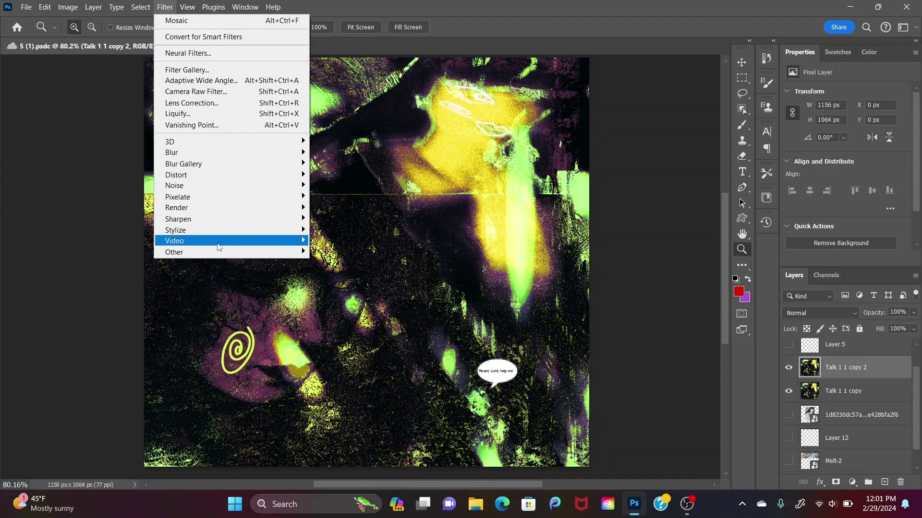
mouse_move(224, 251)
click(334, 284)
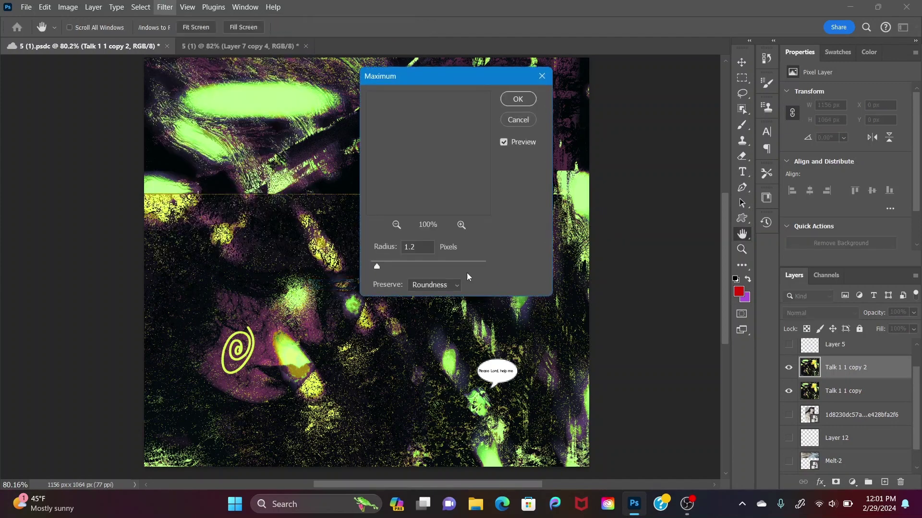
key(Return)
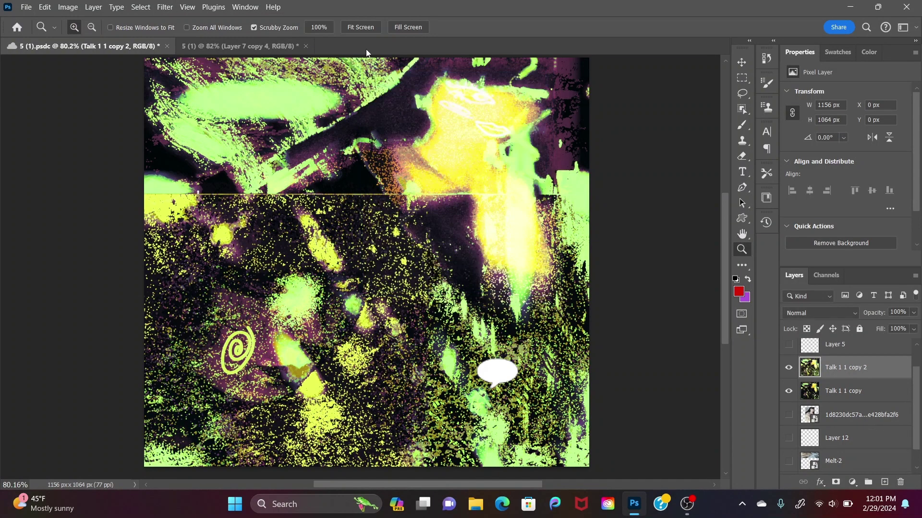
Step: Set the Maximum-filtered copy's blend mode to Color, matching Layer 7 copy 4 in the older version
click(263, 44)
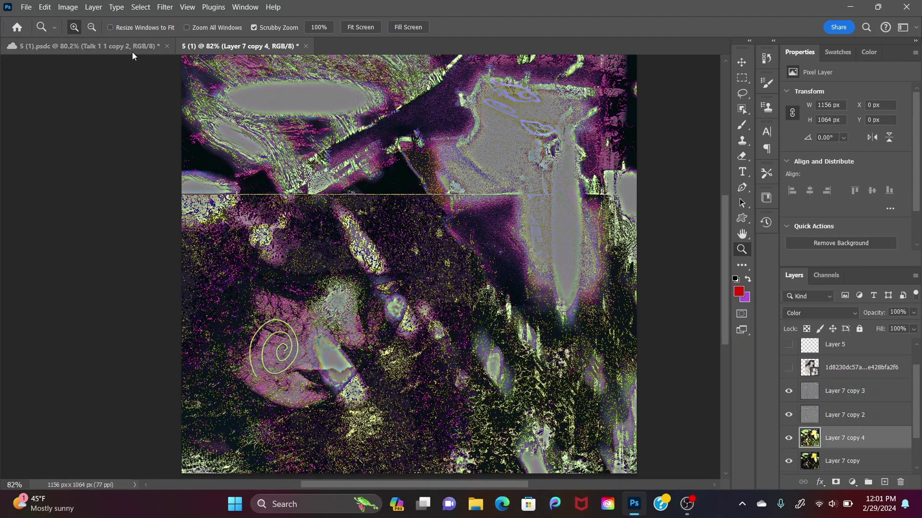
click(87, 45)
click(805, 313)
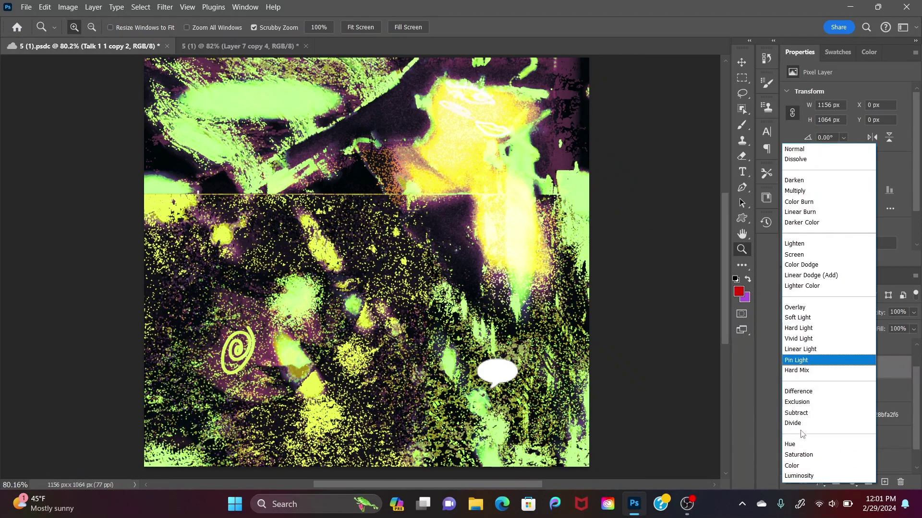
click(800, 464)
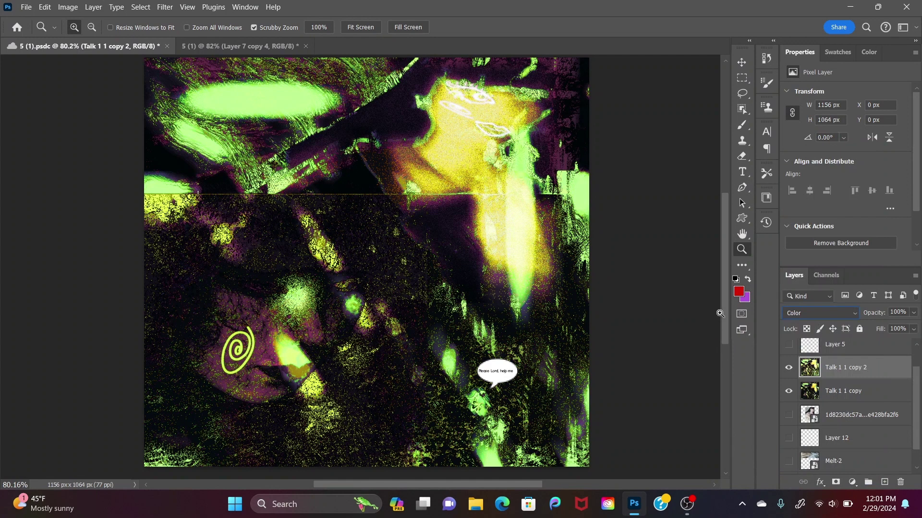
Step: Duplicate the Talk 1 1 copy layer again and move the duplicate above the Color-blended copy
click(849, 393)
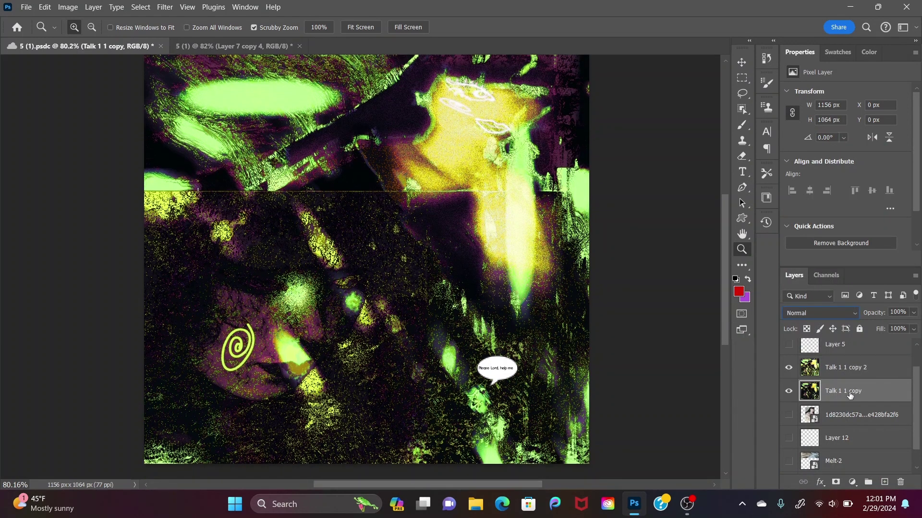
key(ctrl+j)
drag(849, 394, 857, 369)
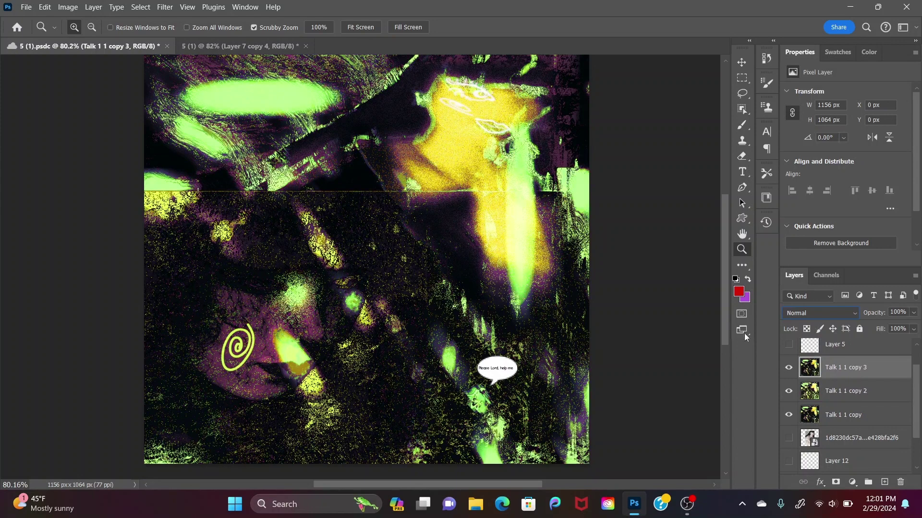
Step: Apply a High Pass filter with a 7.4-pixel radius to the Talk 1 1 copy 3 layer in 5 (1).psdc
click(225, 46)
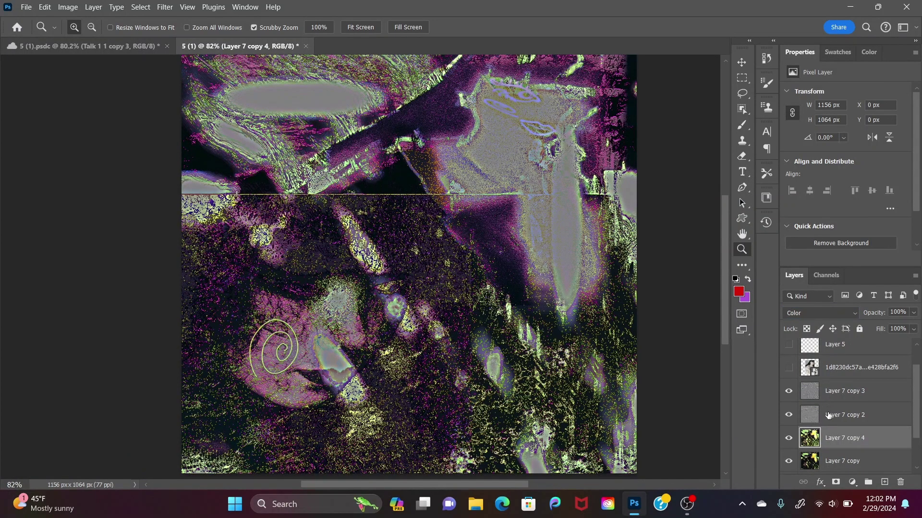
click(120, 45)
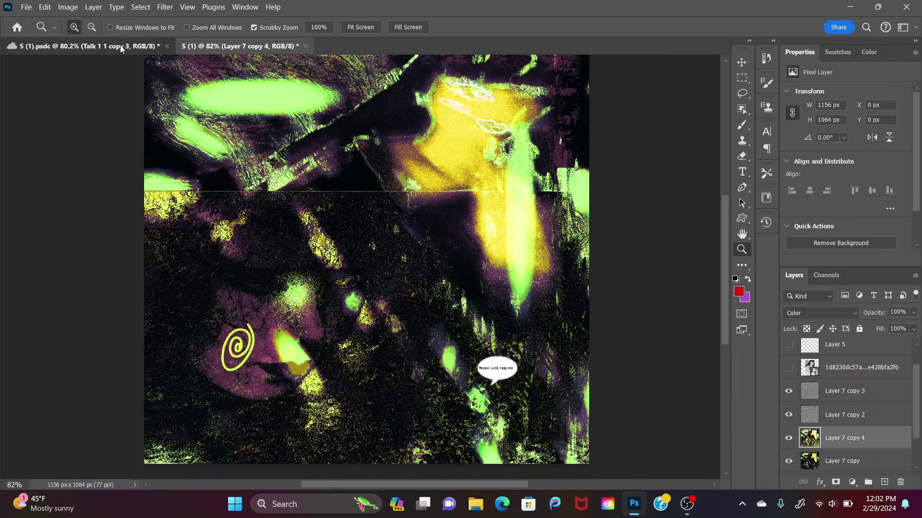
click(852, 482)
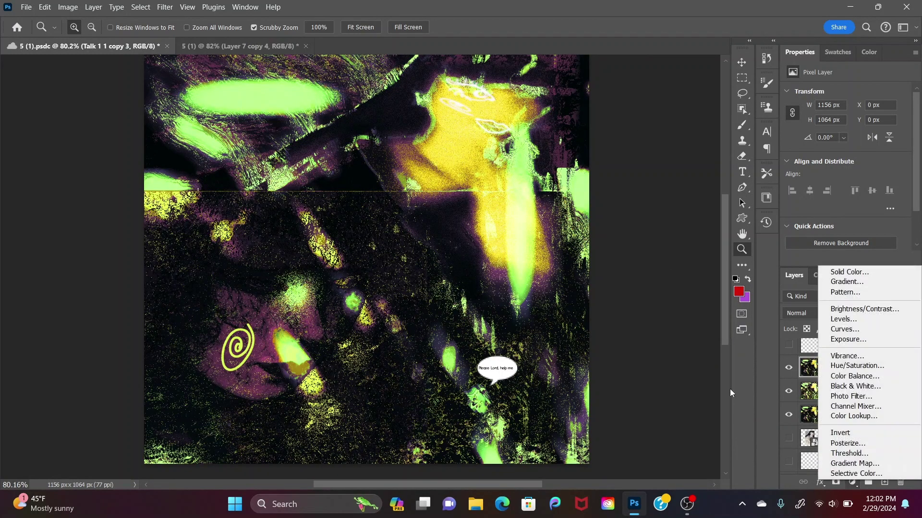
click(187, 6)
click(164, 6)
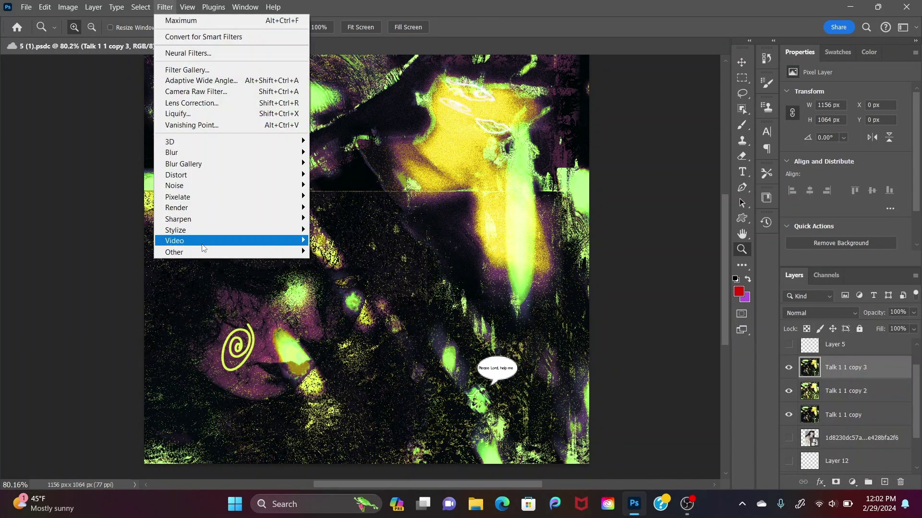
mouse_move(219, 258)
click(322, 263)
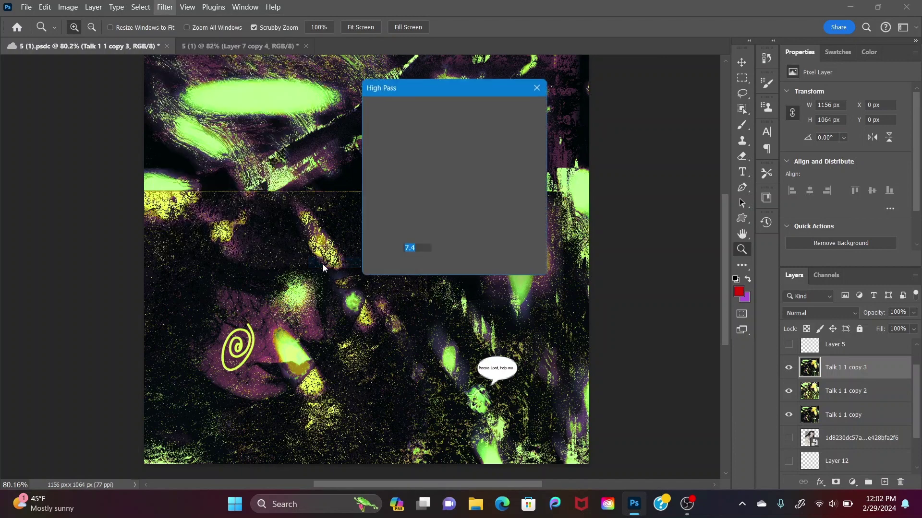
key(Return)
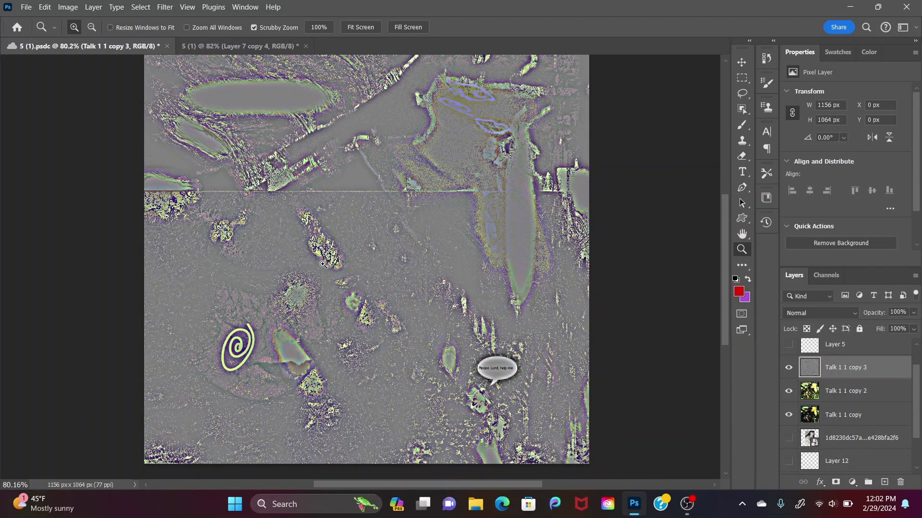
Step: Set the High Pass copy's blend mode to Divide, matching Layer 7 copy 2 in the older version
click(217, 47)
click(875, 417)
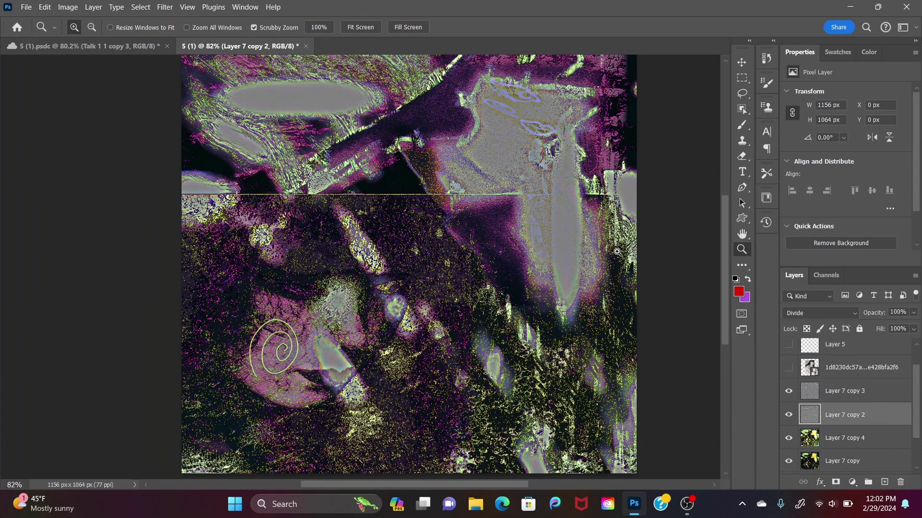
click(133, 51)
click(812, 314)
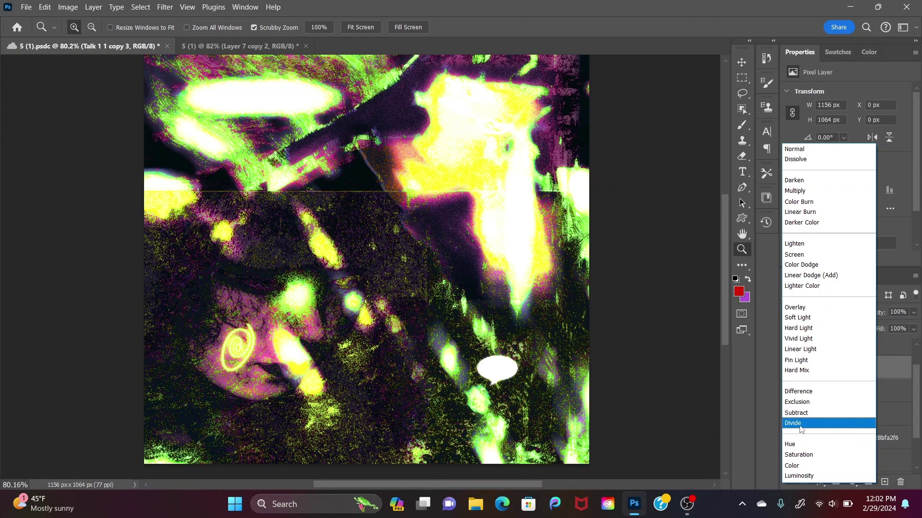
click(801, 424)
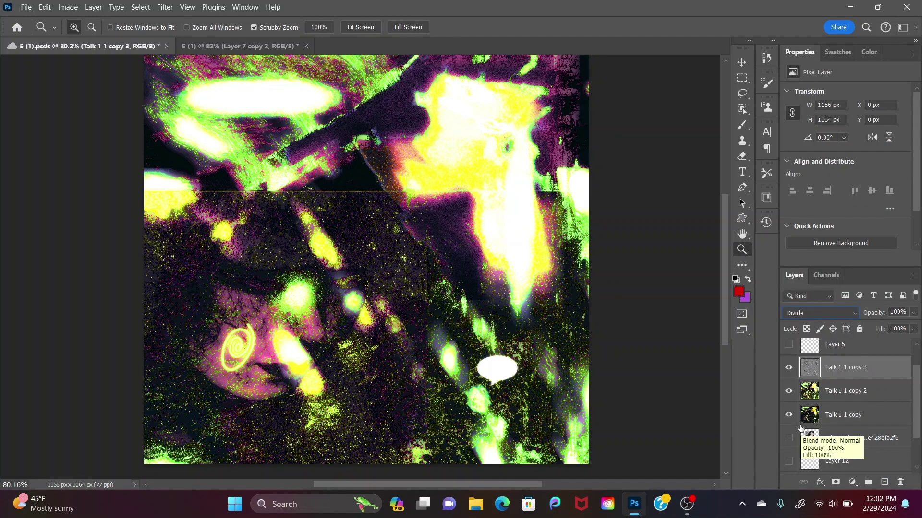
Step: Duplicate the Talk 1 1 copy layer again and apply an Emboss filter to the duplicate
click(857, 420)
key(ctrl+j)
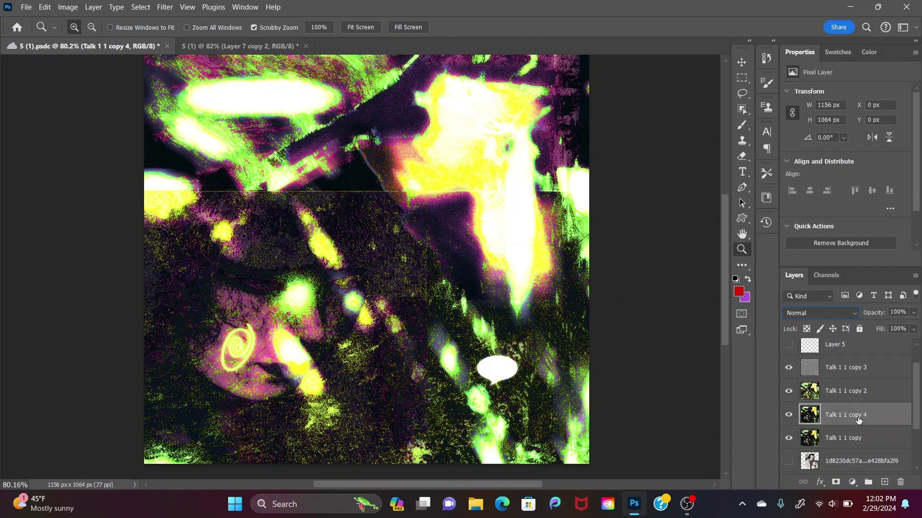
click(165, 7)
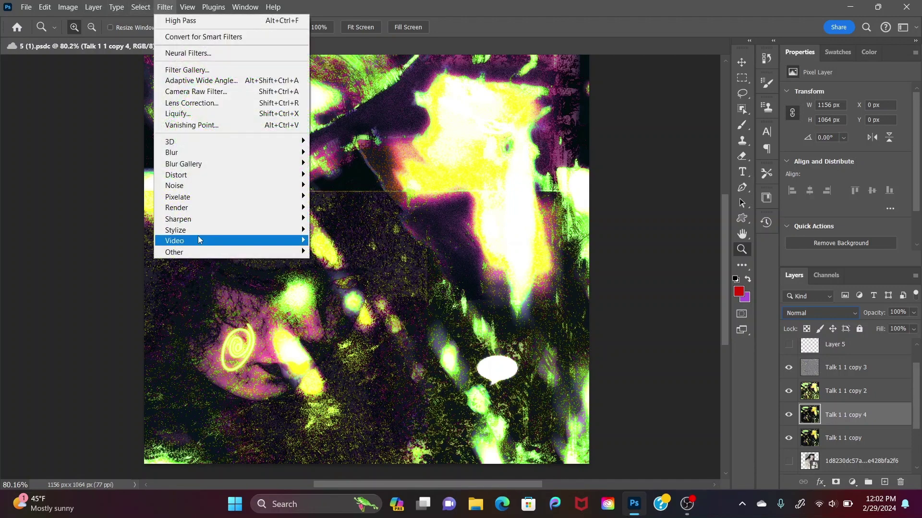
mouse_move(252, 232)
click(322, 247)
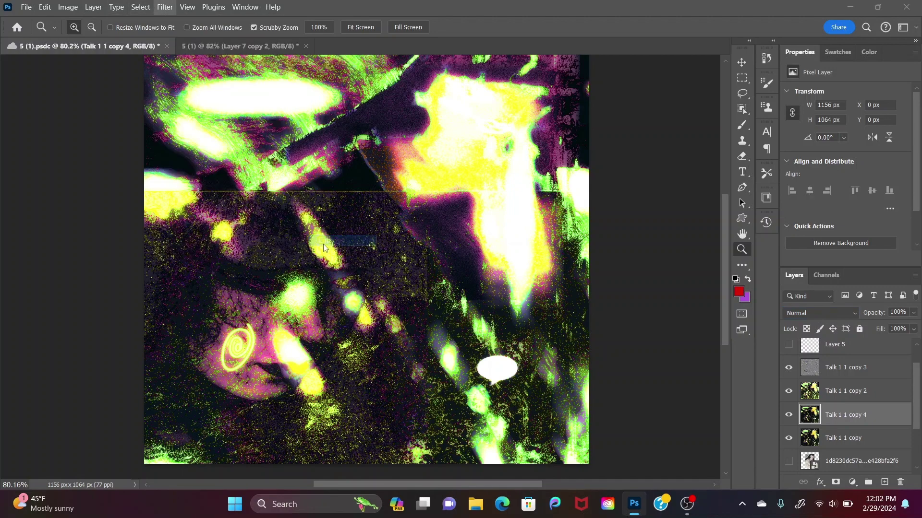
key(Return)
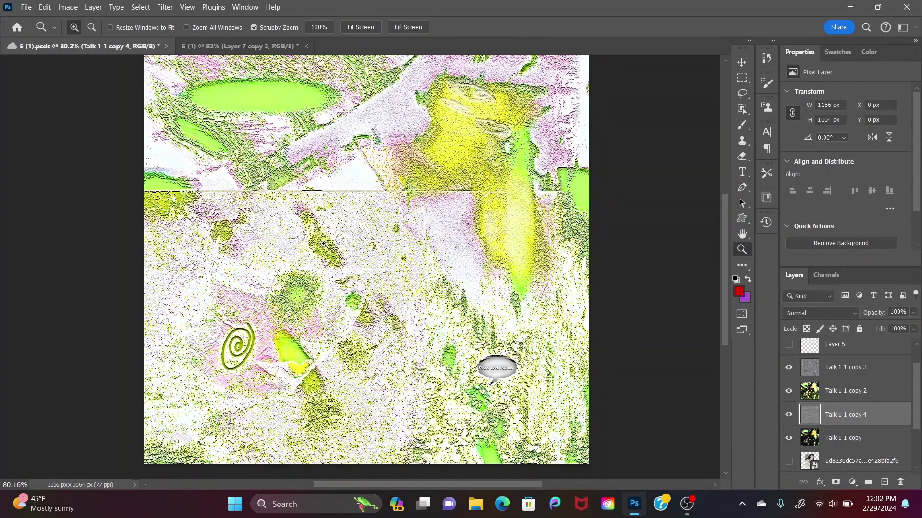
Step: Check Layer 7 copy 3 in the older version and move the embossed copy above the High Pass copy
click(250, 43)
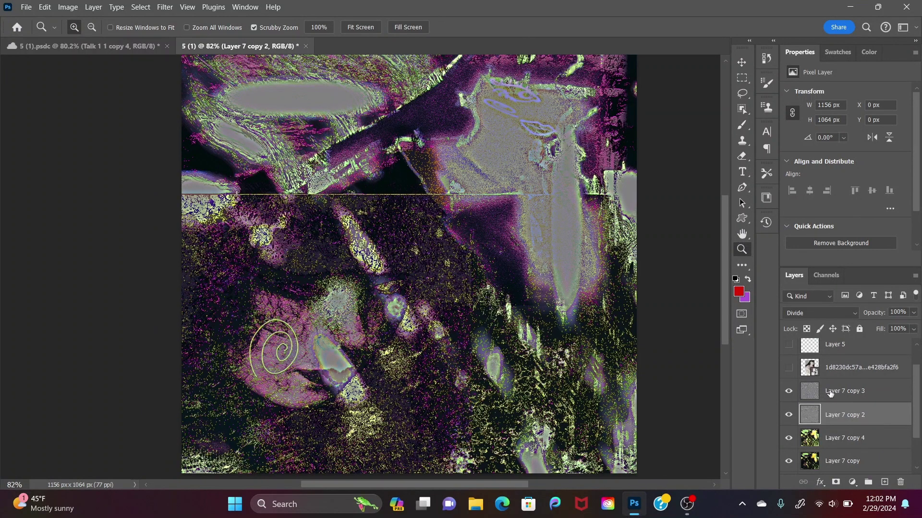
key(alt+bracketright)
click(97, 48)
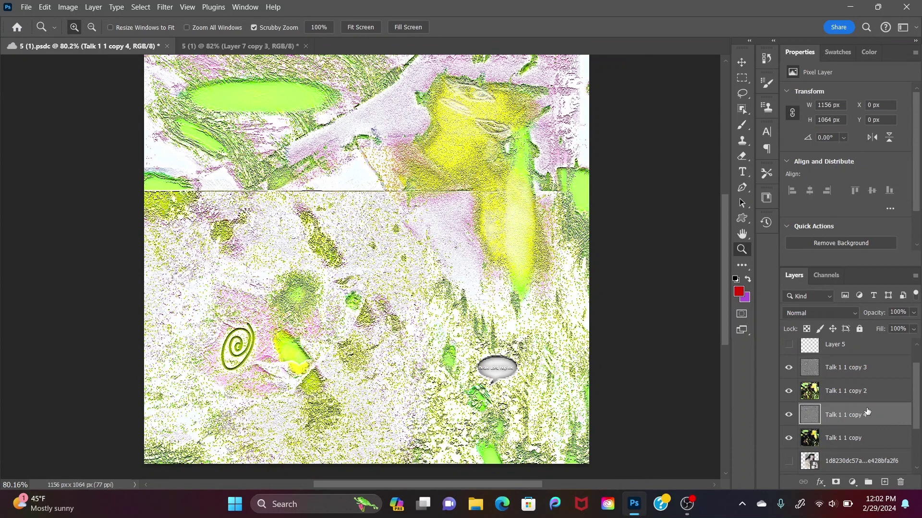
drag(868, 412, 881, 365)
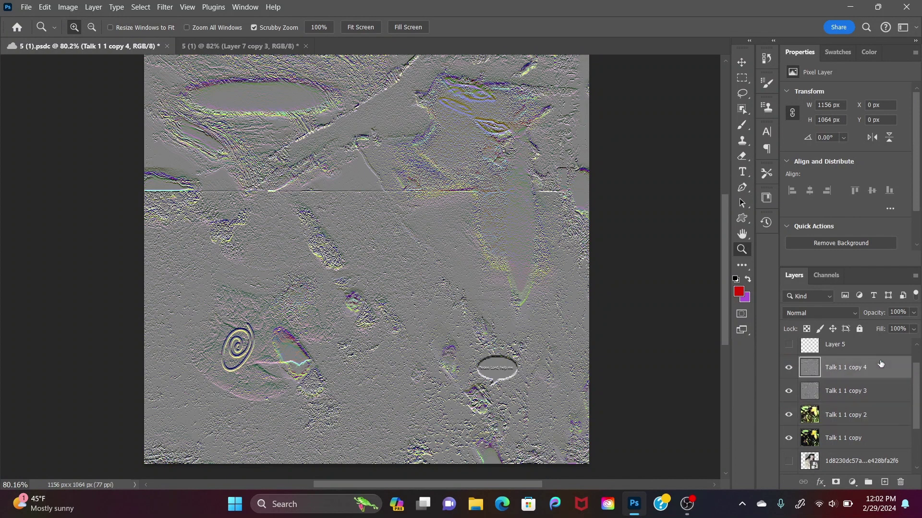
Step: Set the embossed copy's blend mode to Darker Color, matching Layer 7 copy 3, and compare the artwork with the older version
click(165, 7)
mouse_move(250, 241)
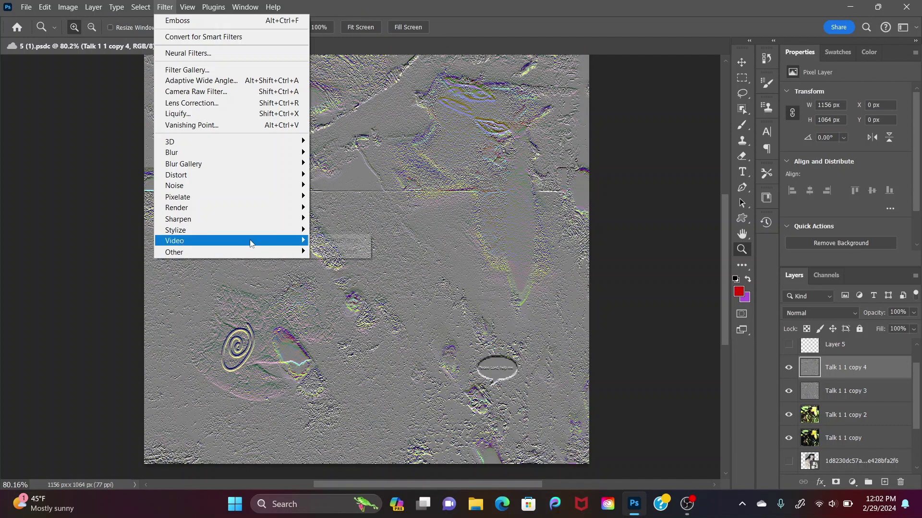
click(814, 308)
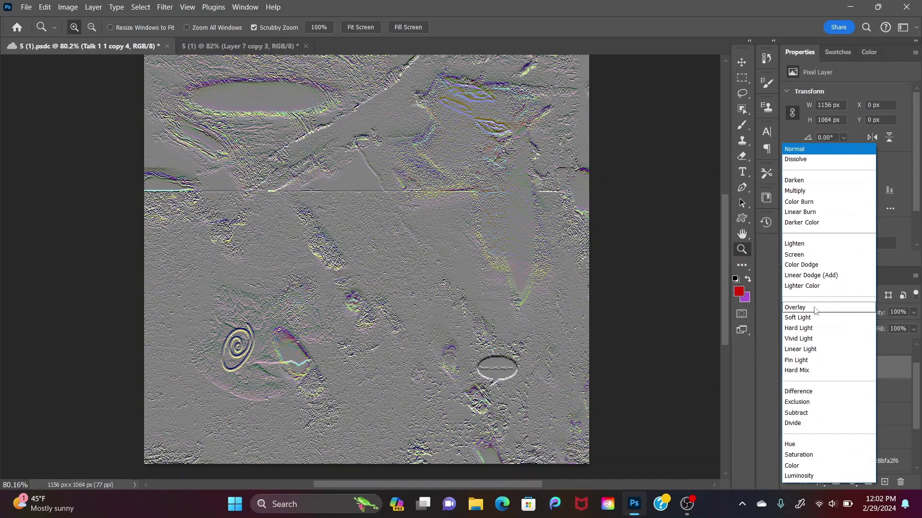
key(Escape)
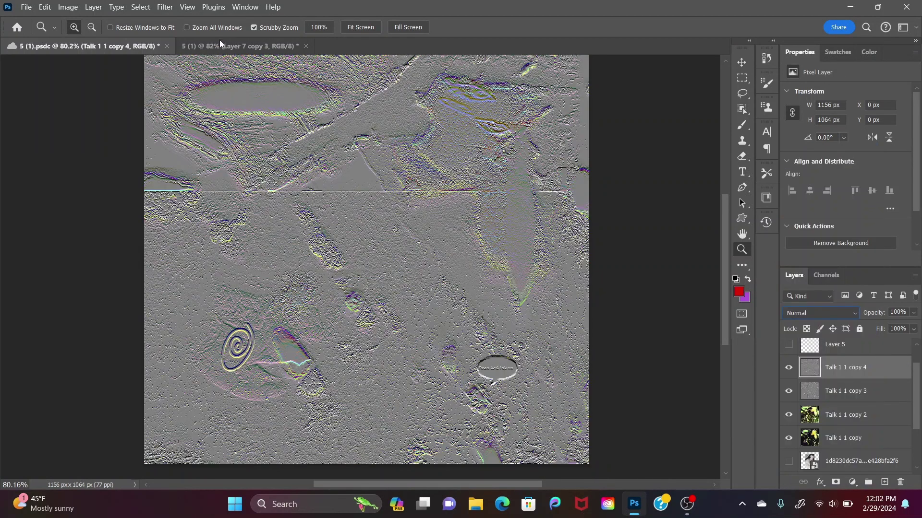
click(281, 47)
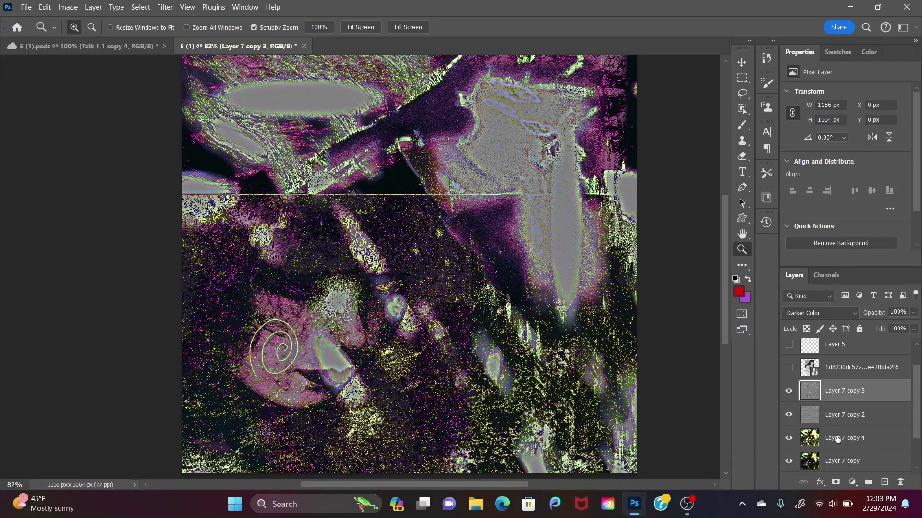
click(124, 46)
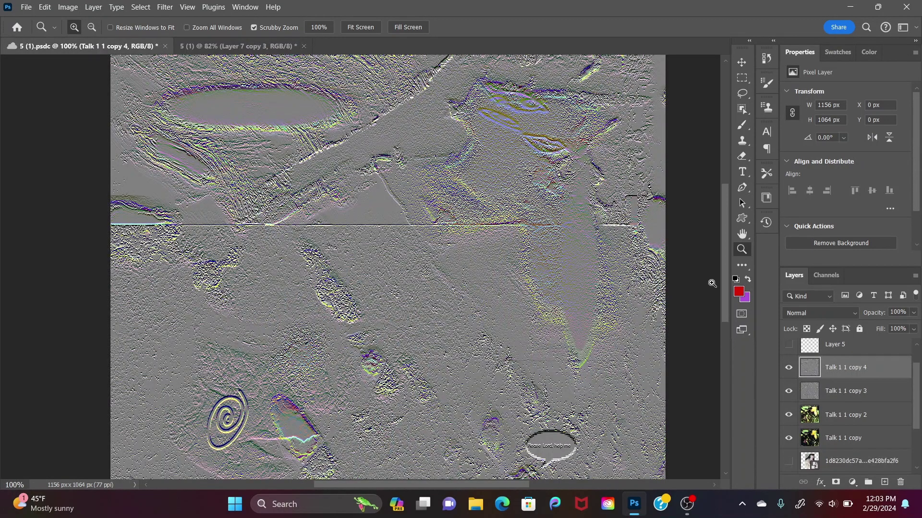
click(804, 314)
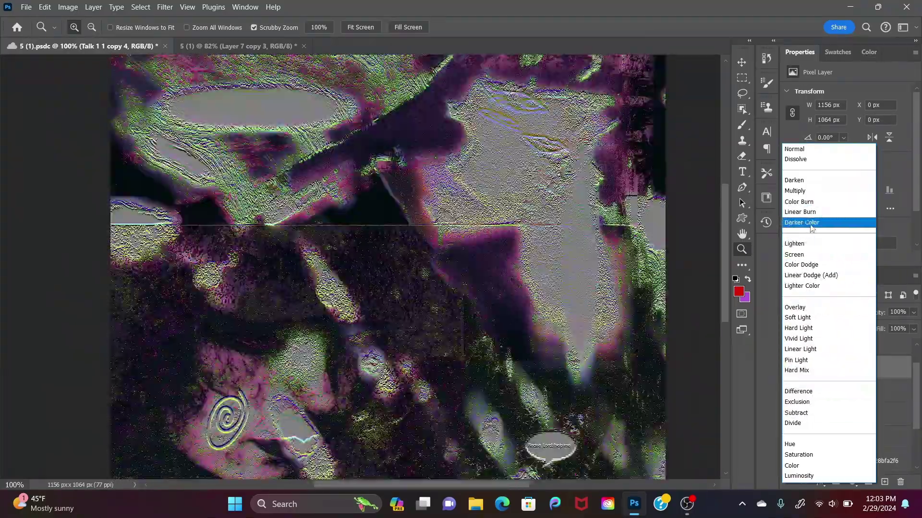
click(810, 223)
drag(727, 231, 722, 266)
scroll(722, 266, down, 2)
scroll(722, 266, up, 2)
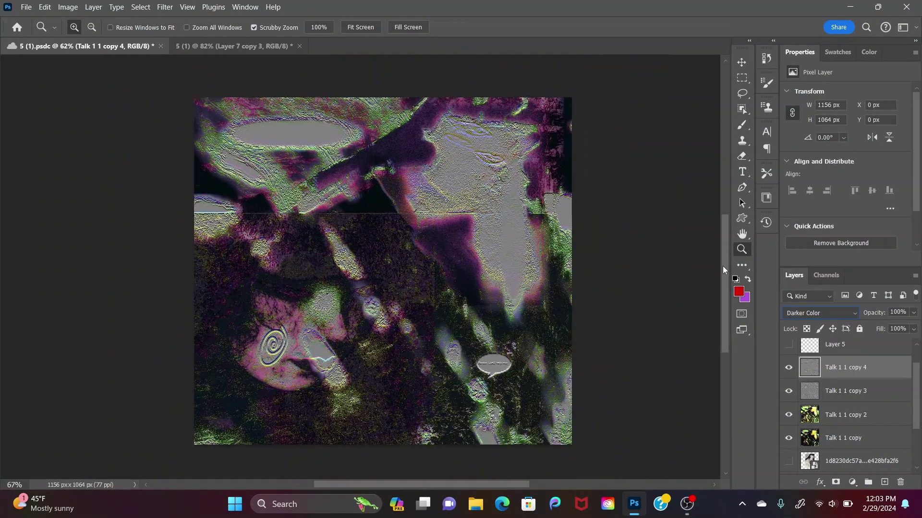
click(258, 47)
click(137, 47)
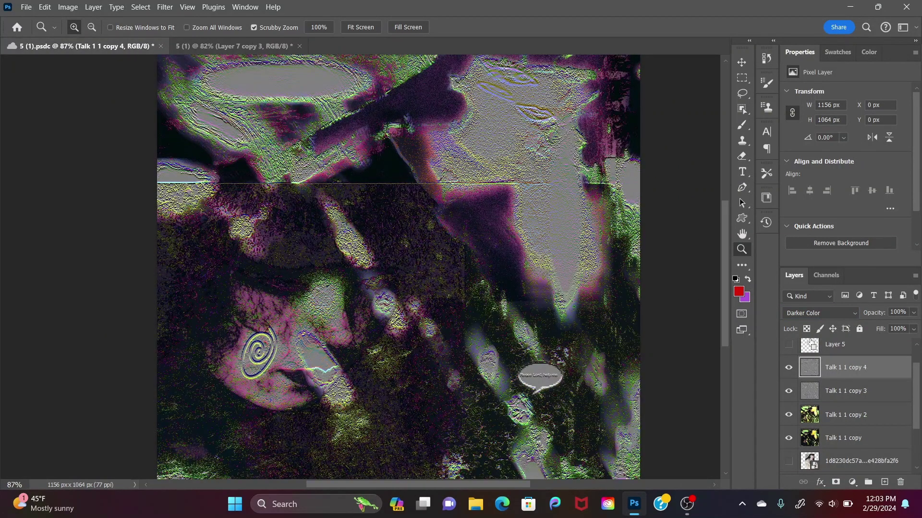
Step: Undo the embossed and High Pass copies, going back to the Color-blended Talk 1 1 copy 2 as the uppermost artwork layer
key(ctrl+z)
key(ctrl+z)
key(ctrl+z)
key(ctrl+z)
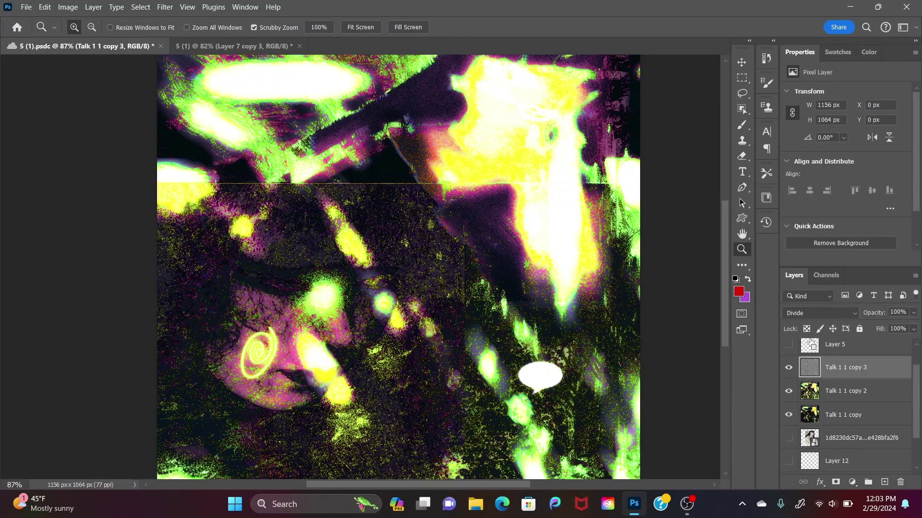
key(ctrl+z)
key(ctrl+z)
key(ctrl+z)
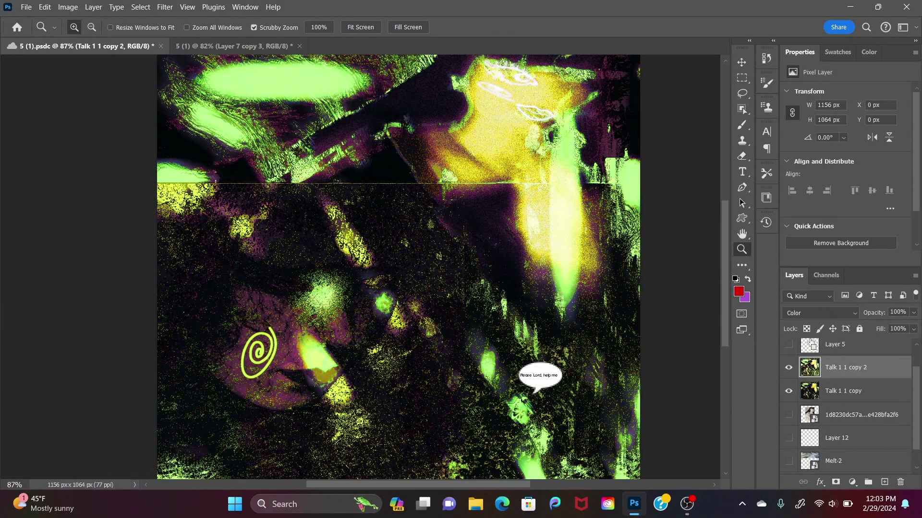
Step: Duplicate the Color-blended Talk 1 1 copy 2 and apply a High Pass filter with a 7.4-pixel radius to the duplicate
key(ctrl+j)
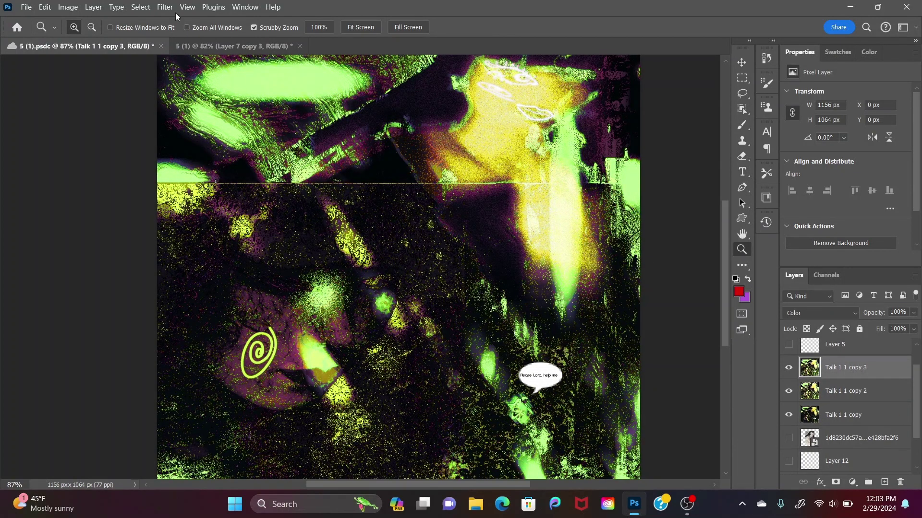
click(166, 6)
mouse_move(288, 252)
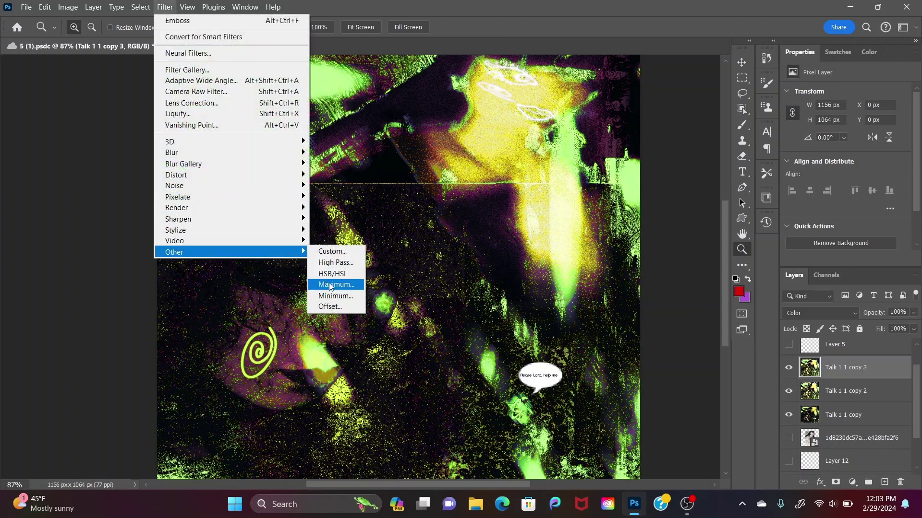
click(336, 263)
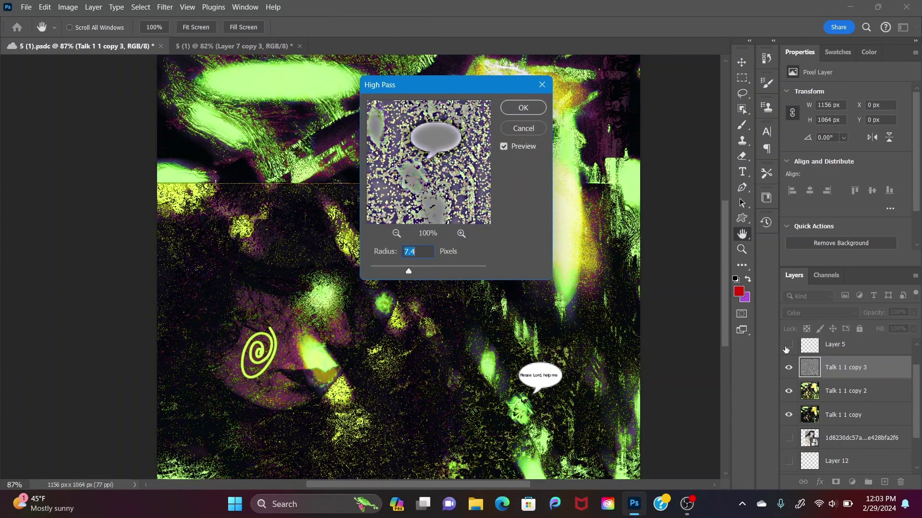
key(Return)
Step: Try the Divide blend mode on the new High Pass copy and check it against the Layer 7 copies in the older version
click(812, 310)
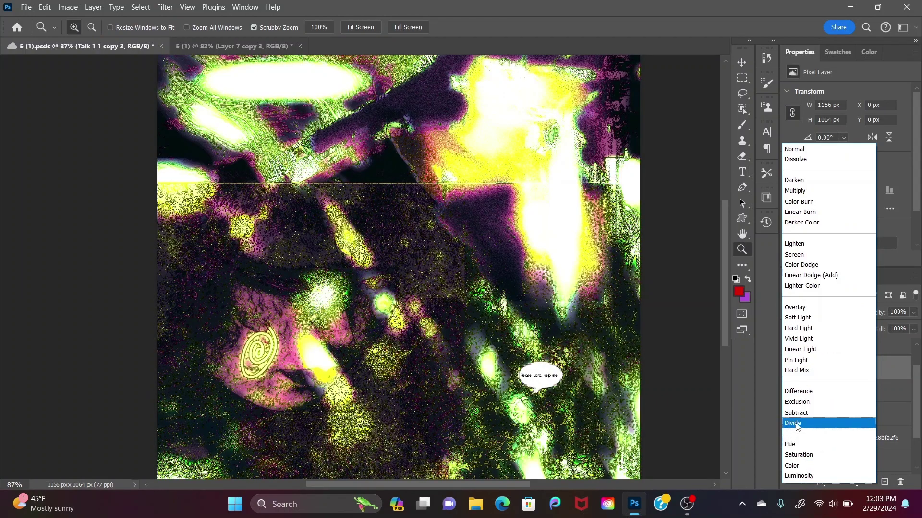
click(796, 424)
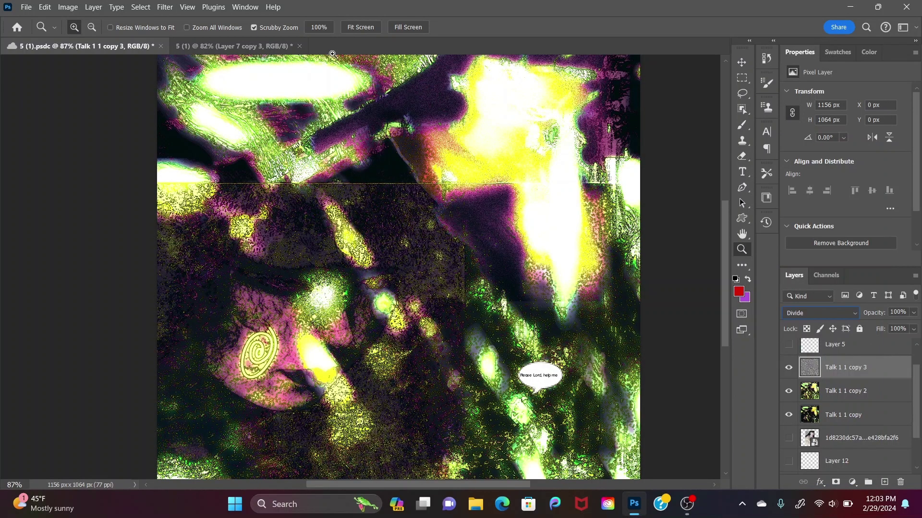
click(259, 41)
click(850, 417)
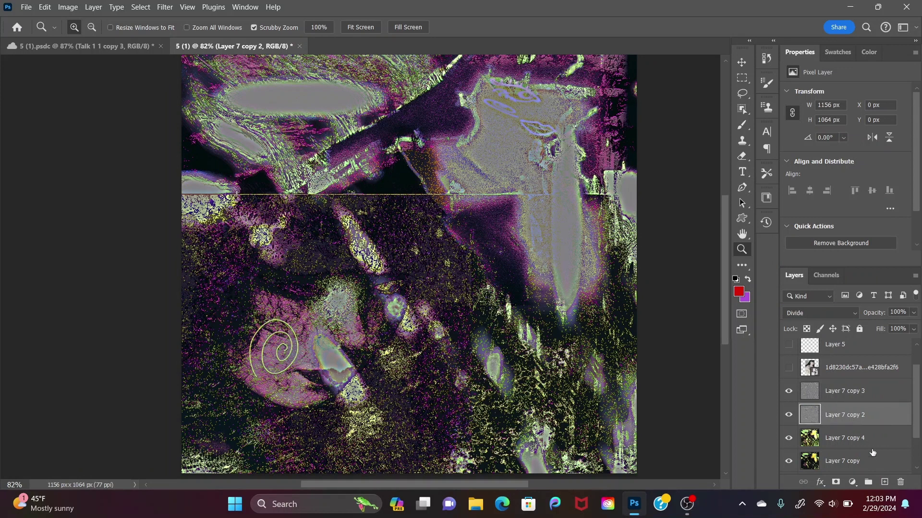
click(872, 441)
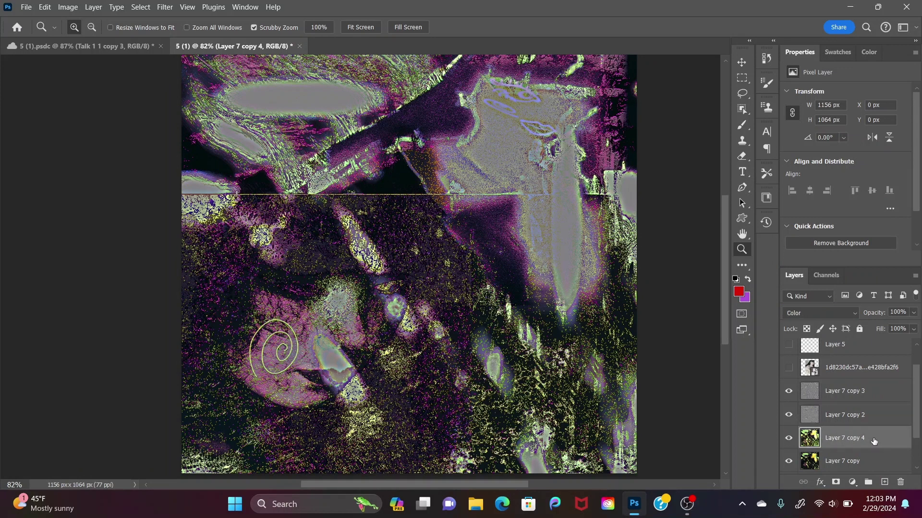
click(845, 464)
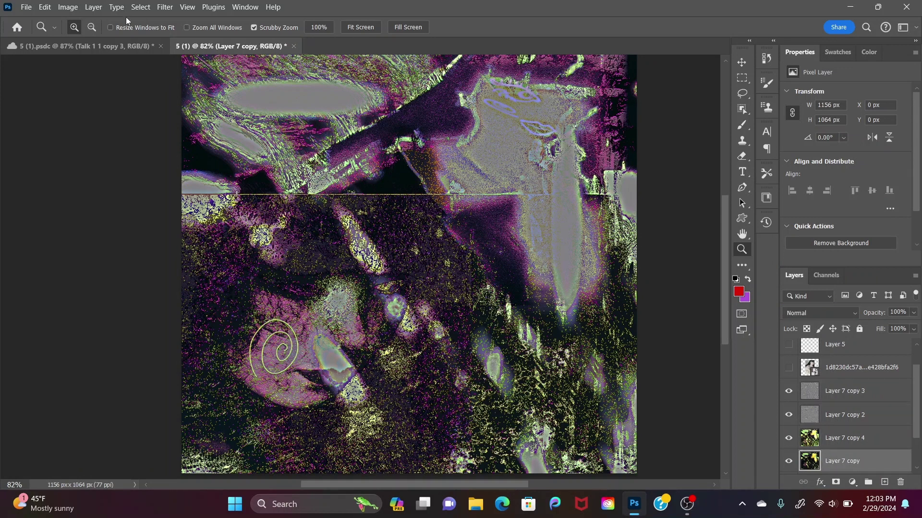
click(101, 46)
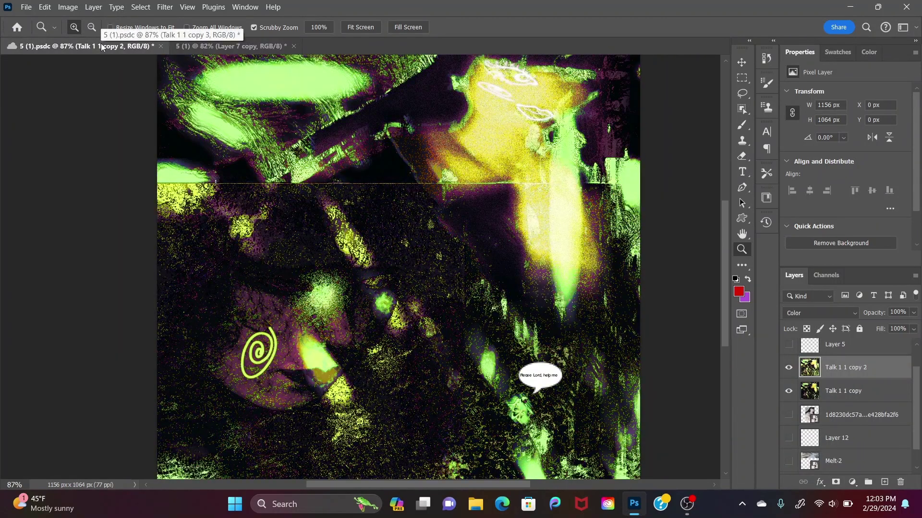
Step: Hide Layer 7 copy 3 and Layer 7 copy 2 in the older version and compare it with the current artwork
click(230, 46)
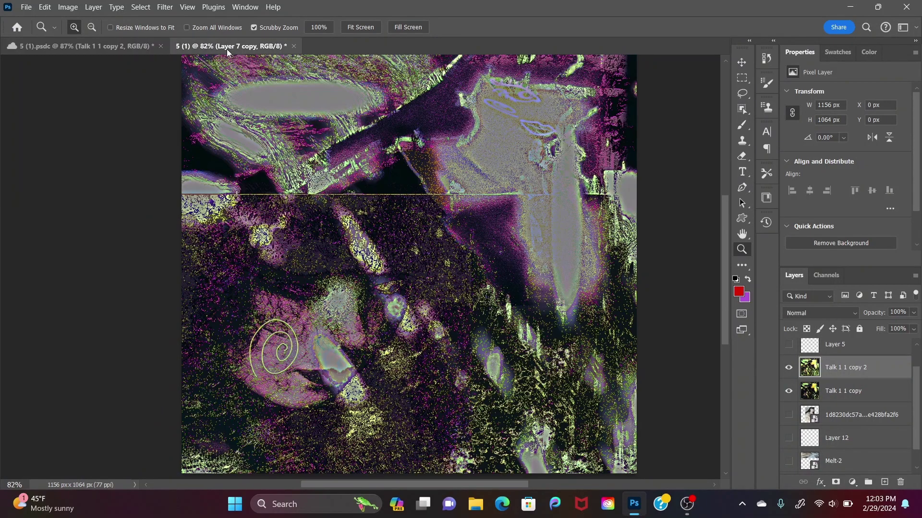
click(788, 392)
click(789, 415)
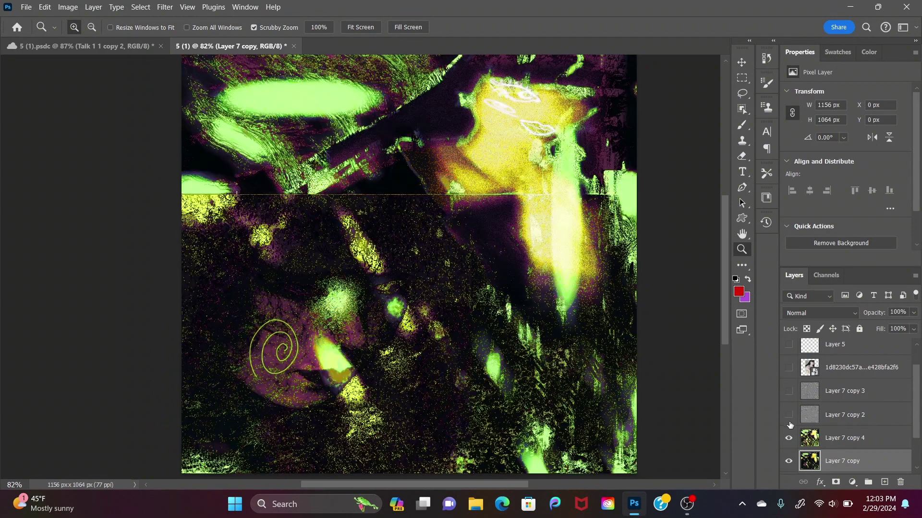
click(96, 48)
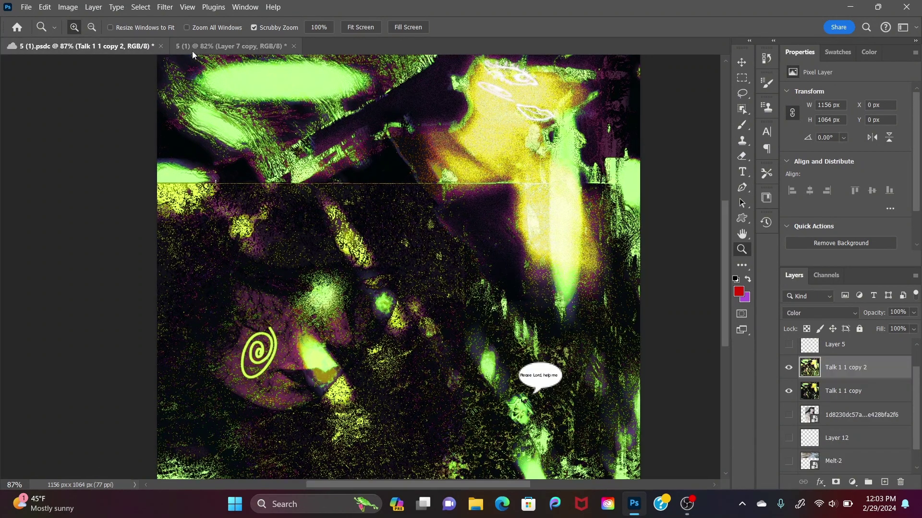
click(213, 48)
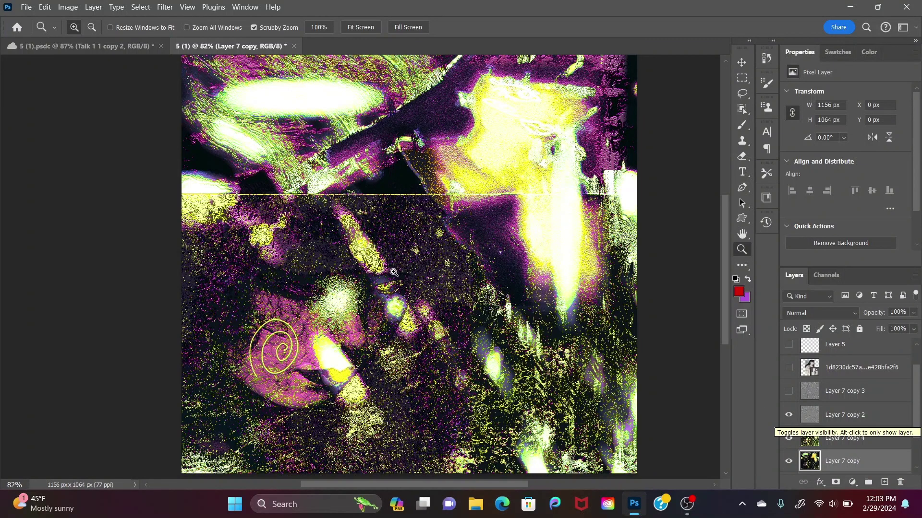
Step: Check the blend mode of Layer 7 copy 2 in the older version and toggle its visibility to isolate its effect
click(826, 416)
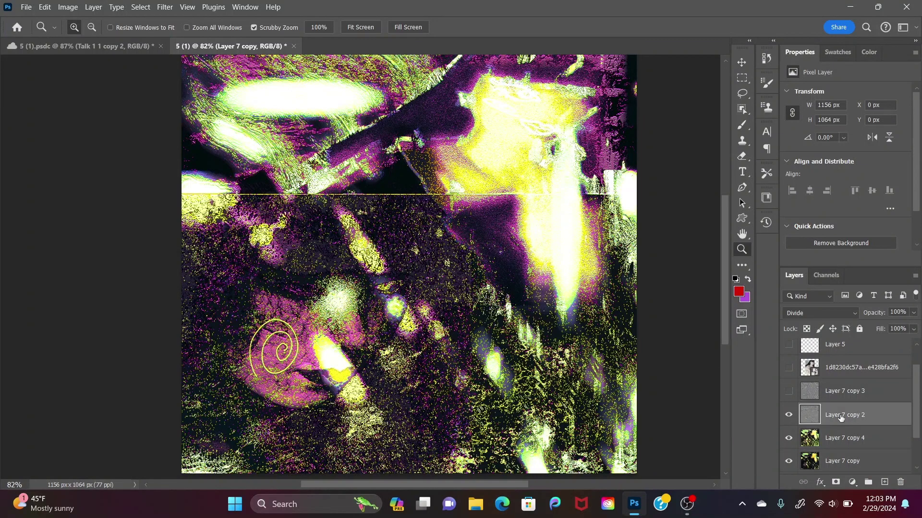
click(789, 415)
click(789, 391)
click(789, 391)
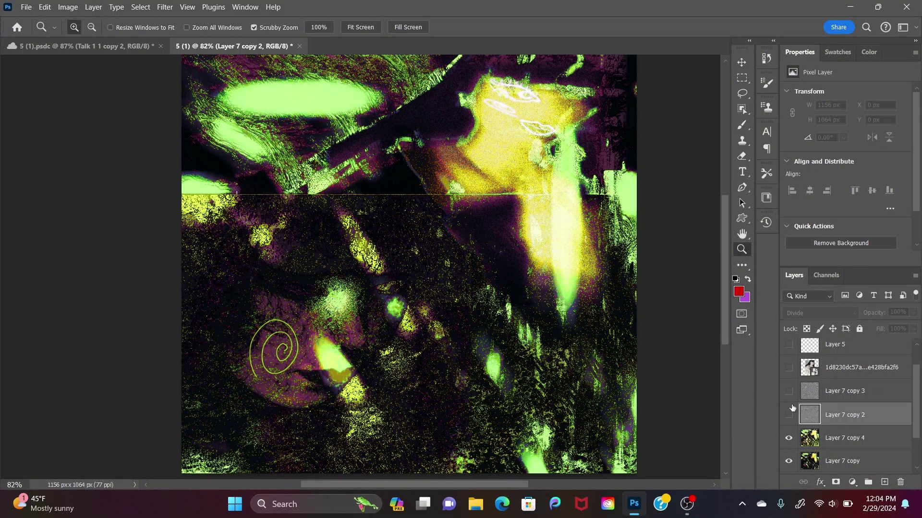
click(788, 415)
click(792, 417)
click(77, 46)
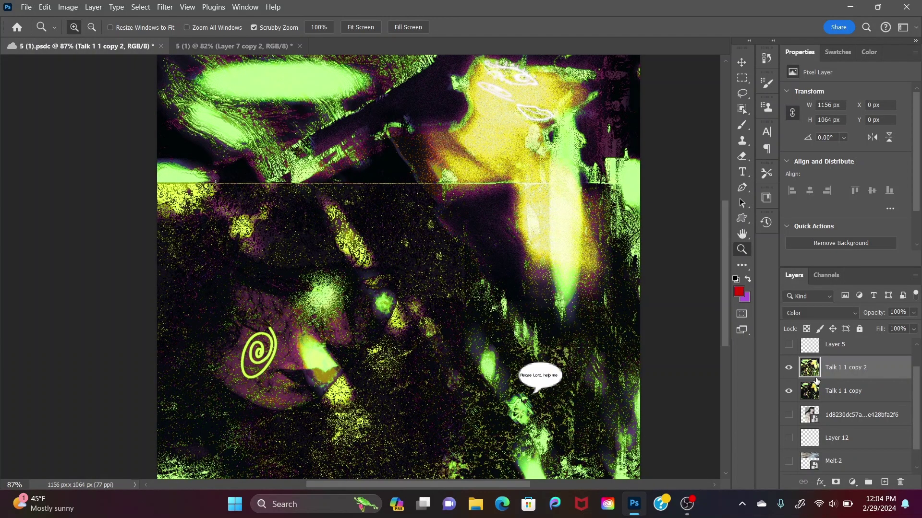
Step: Switch Layer 7 copy 2 on and off repeatedly in the older version, and return to the current artwork
click(230, 46)
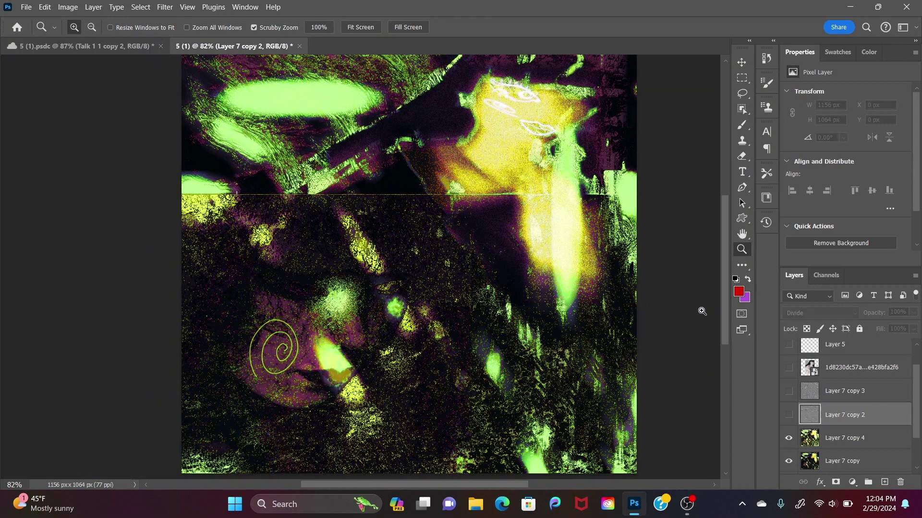
click(790, 416)
click(790, 416)
click(788, 416)
click(788, 416)
click(789, 415)
click(61, 45)
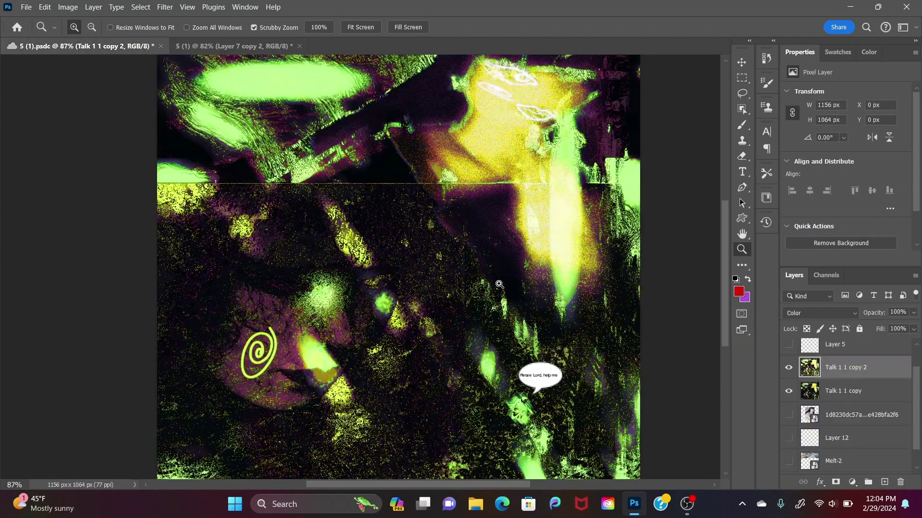
Step: Try a duplicate of Talk 1 1 copy 2 embossed at 92°, height 1 pixel and amount 500% in Divide mode, and undo it
key(ctrl+j)
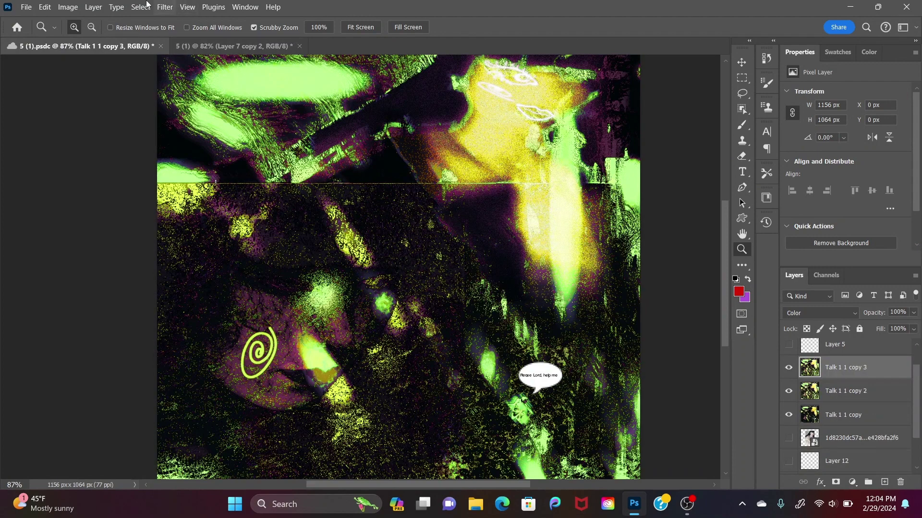
click(165, 7)
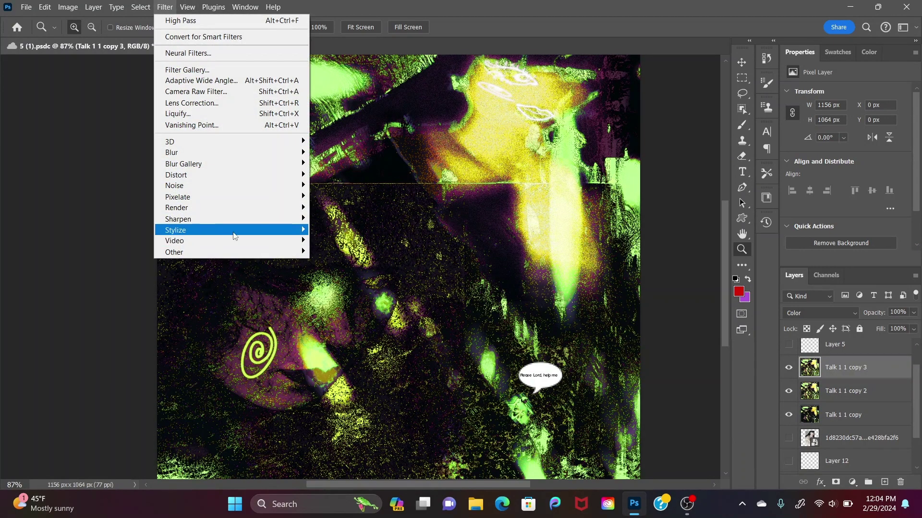
mouse_move(236, 233)
click(332, 241)
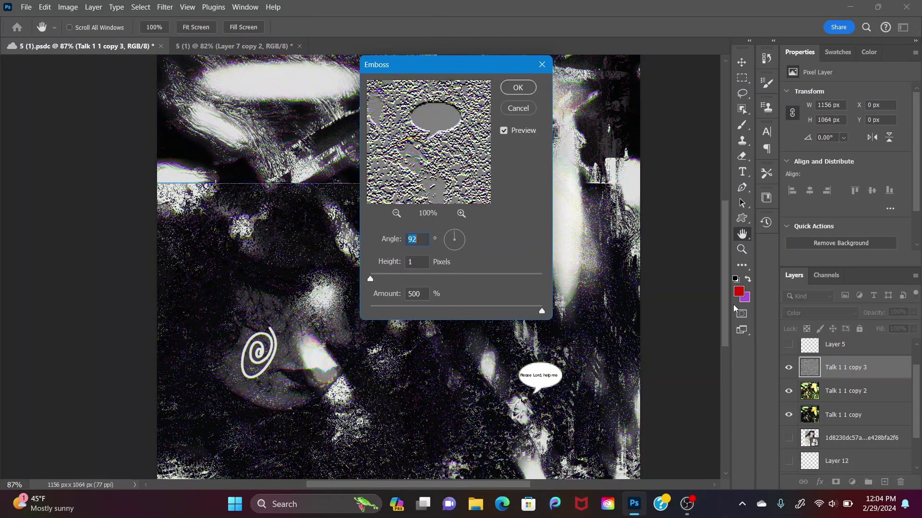
key(Return)
click(785, 317)
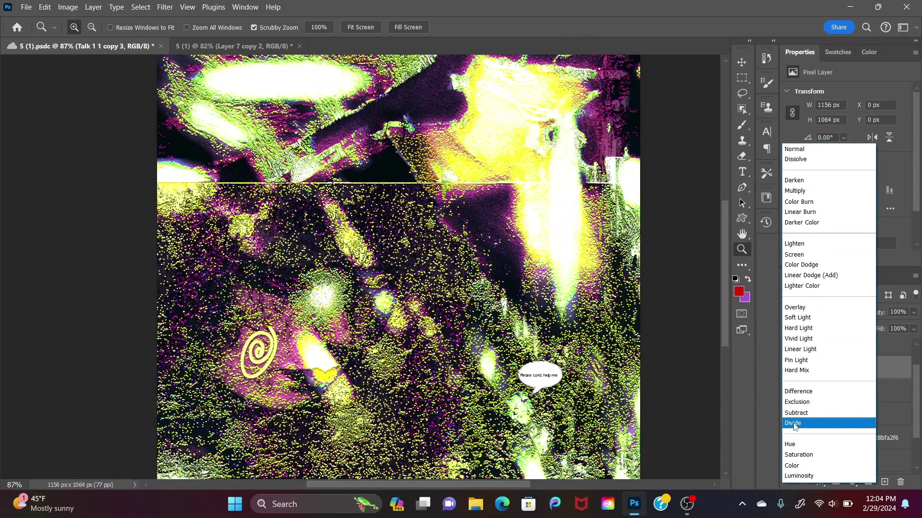
click(795, 424)
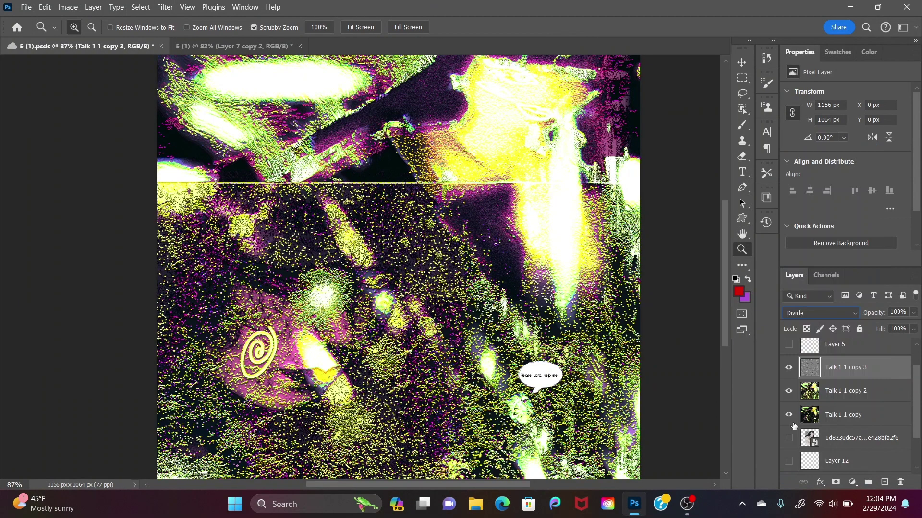
key(Delete)
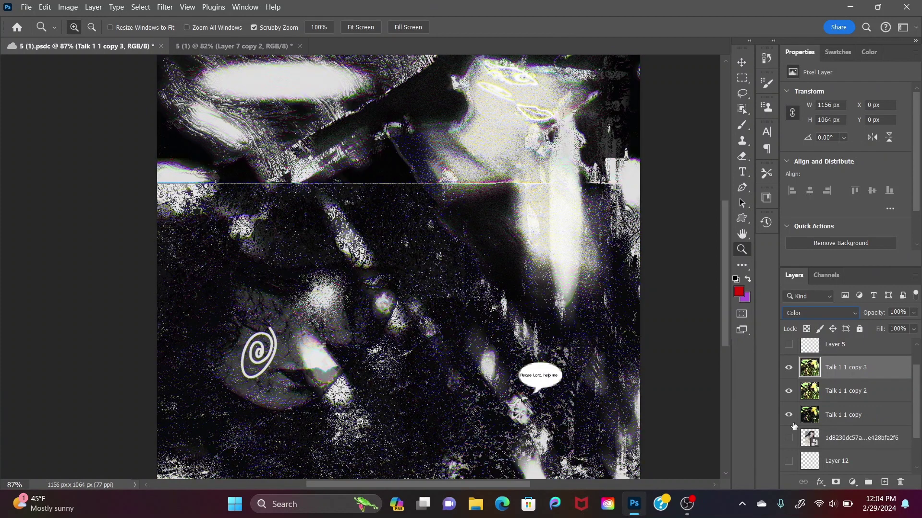
key(ctrl+z)
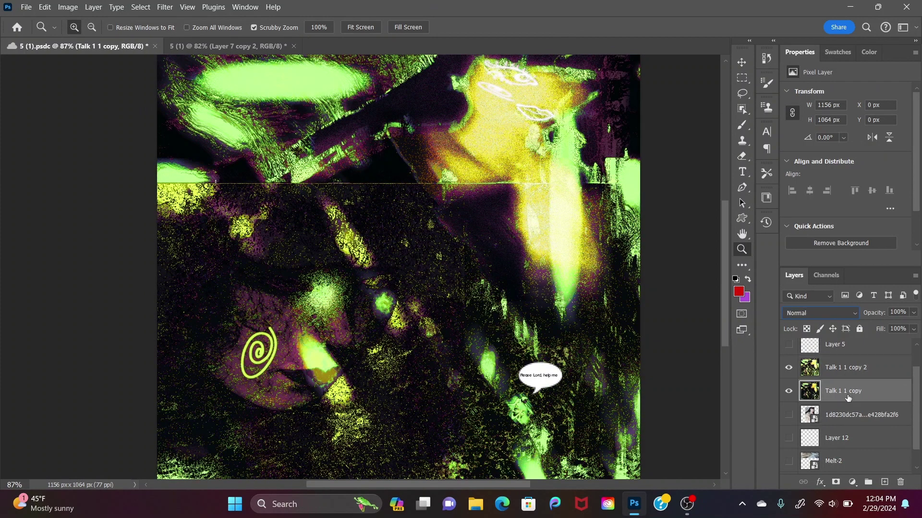
Step: Duplicate the Normal-mode Talk 1 1 copy above Talk 1 1 copy 2 and apply the Emboss filter to the duplicate
drag(852, 390, 862, 365)
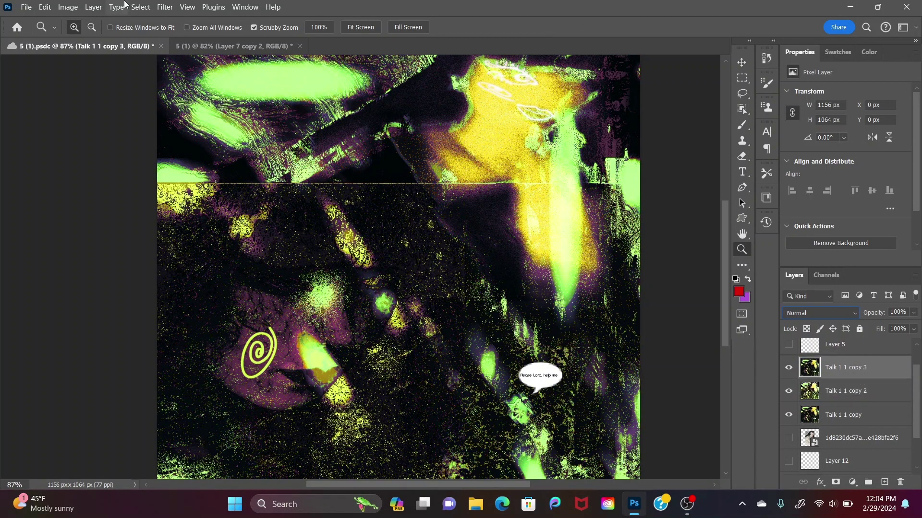
click(165, 7)
mouse_move(215, 230)
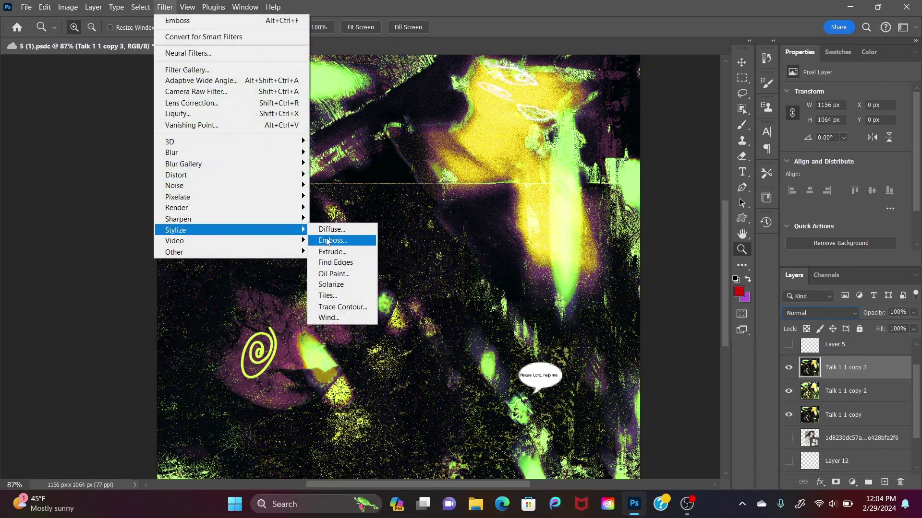
click(327, 239)
key(Return)
Step: Set the embossed copy's blend mode to Divide and check the artwork against the older version
click(808, 315)
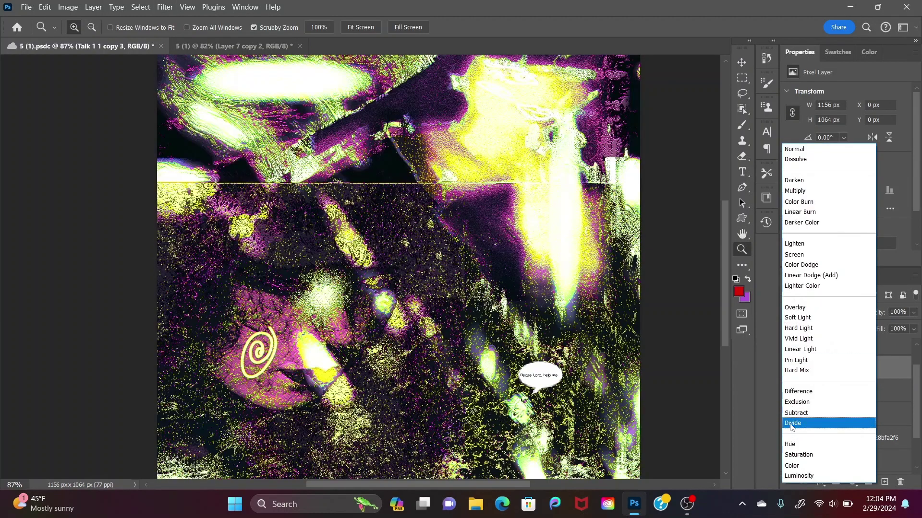
click(791, 423)
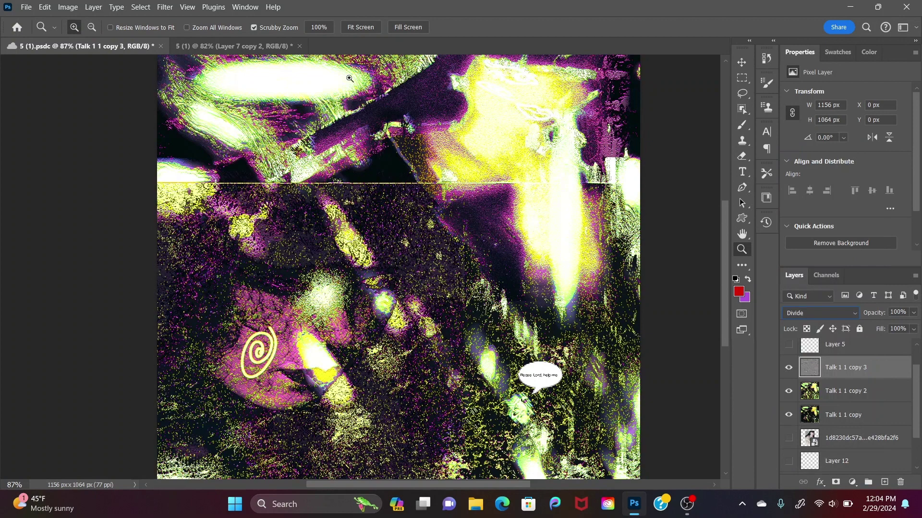
click(202, 46)
click(130, 45)
Step: Duplicate Talk 1 1 copy 2 and apply the High Pass filter to the duplicate
click(878, 399)
key(ctrl+j)
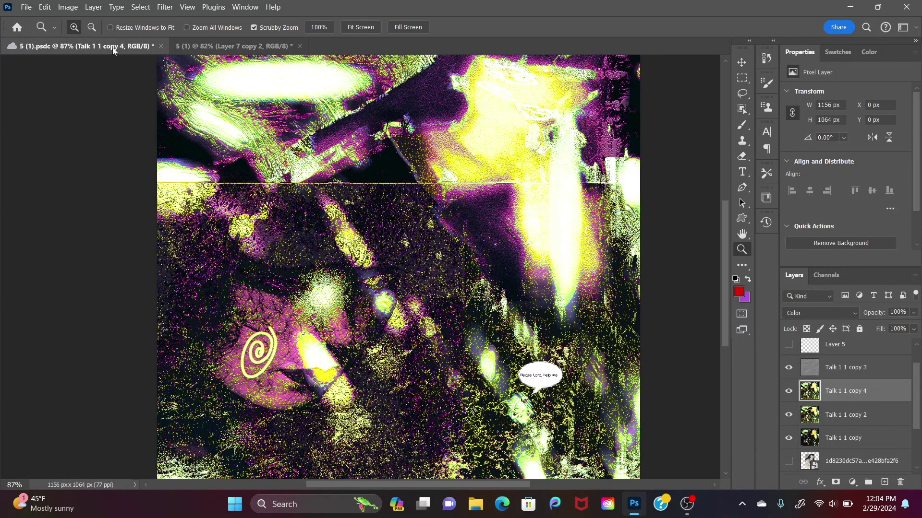
click(165, 6)
mouse_move(220, 253)
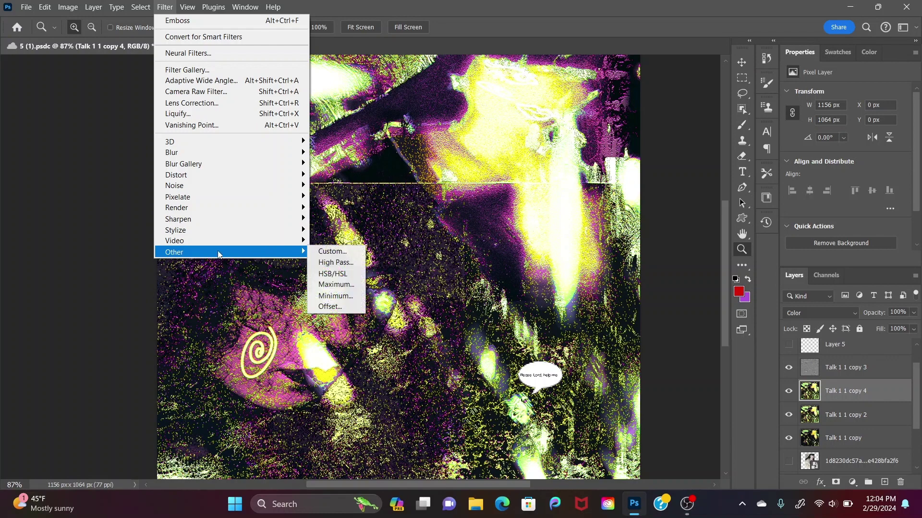
click(335, 262)
key(Return)
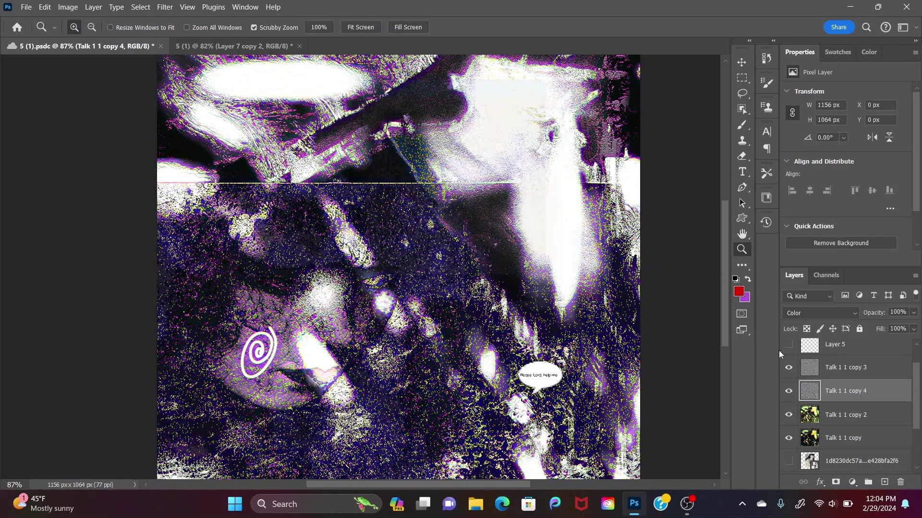
Step: Set the High Pass copy's blend mode to Darker Color and move it above the embossed Talk 1 1 copy 3
click(799, 314)
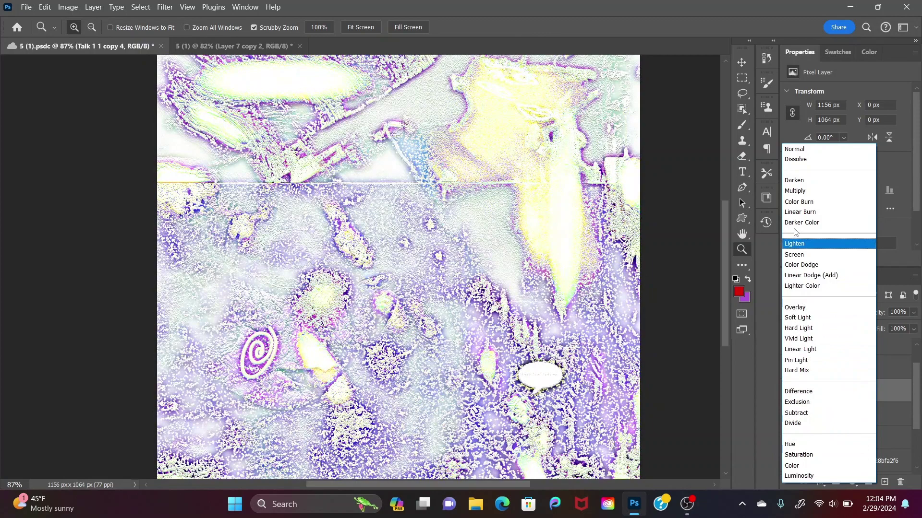
click(795, 226)
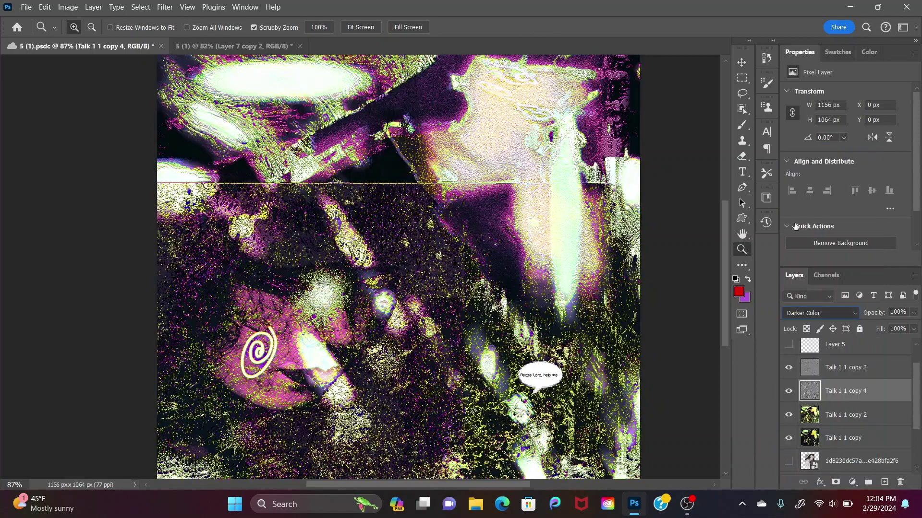
drag(845, 393, 849, 365)
scroll(677, 317, down, 2)
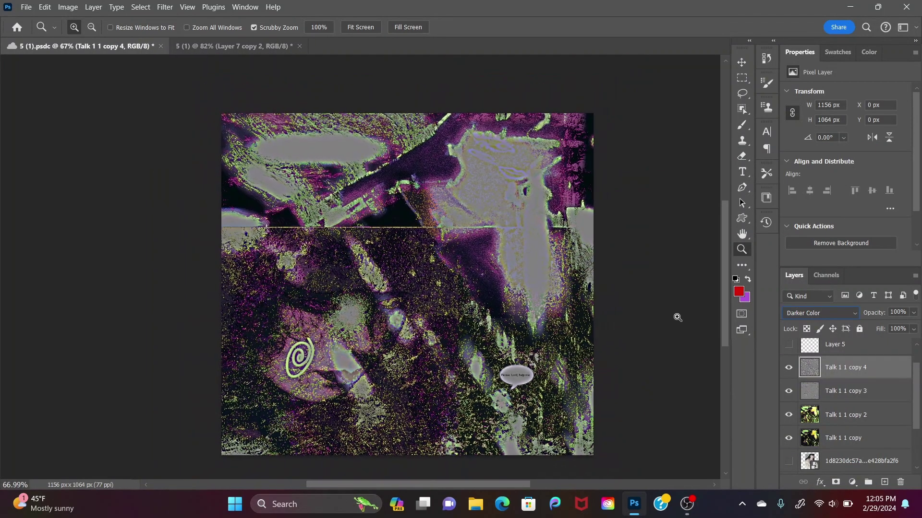
scroll(677, 318, up, 3)
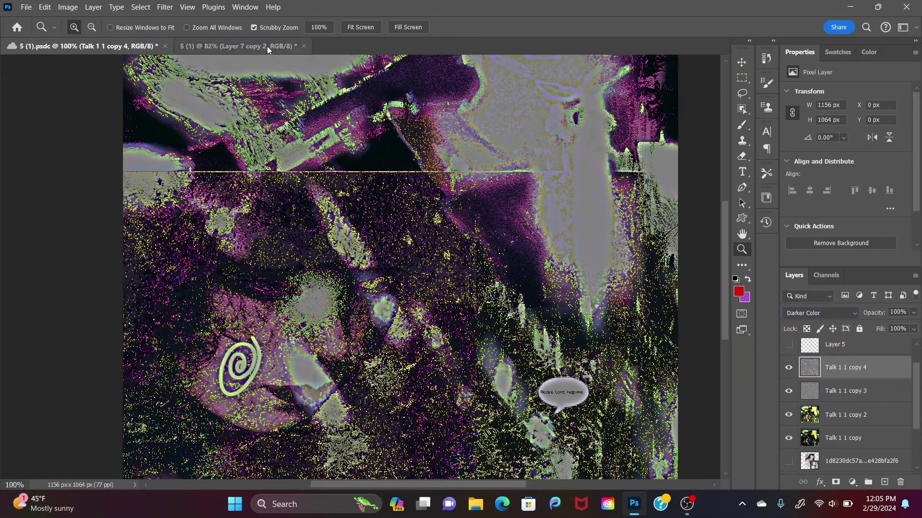
Step: Show Layer 7 copy 3 in the older version and compare the full effect with the current artwork
click(267, 46)
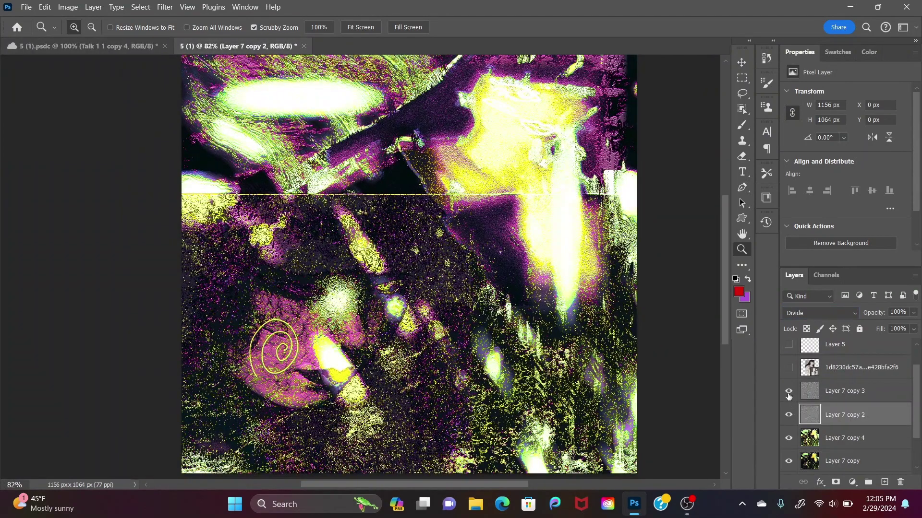
click(788, 393)
click(111, 46)
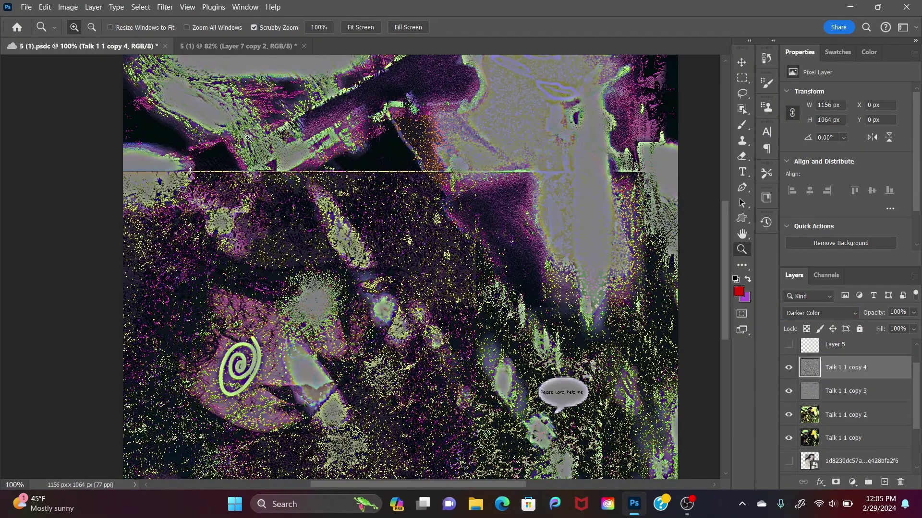
scroll(247, 138, down, 3)
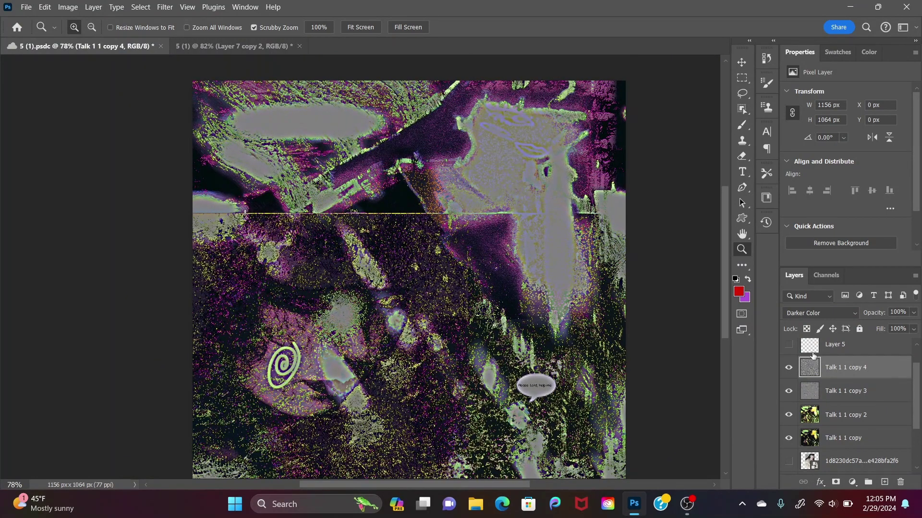
Step: Preview other blend modes on Talk 1 1 copy 4, keep Darker Color, and inspect the artwork up close
click(820, 313)
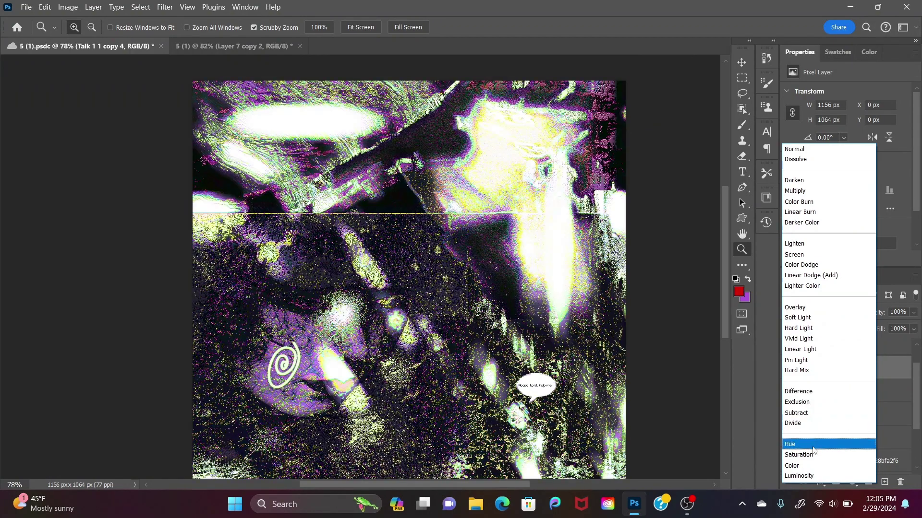
click(698, 419)
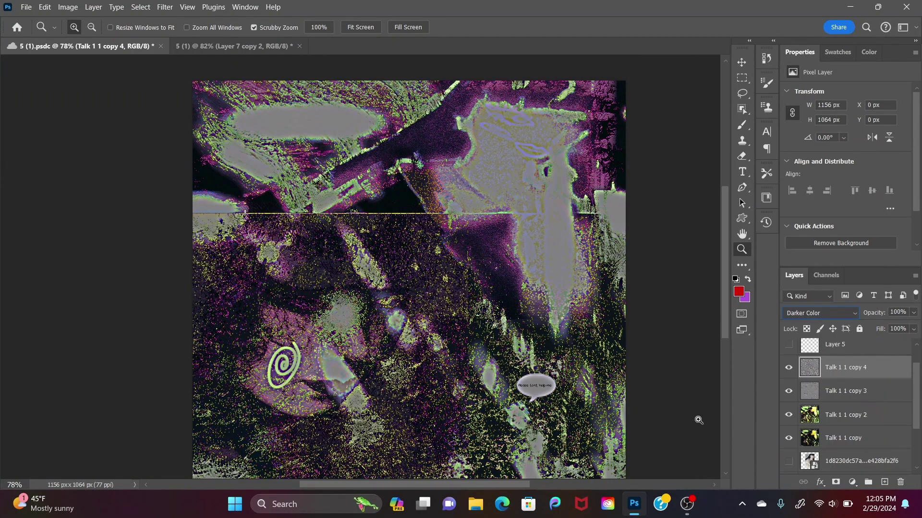
scroll(699, 420, up, 2)
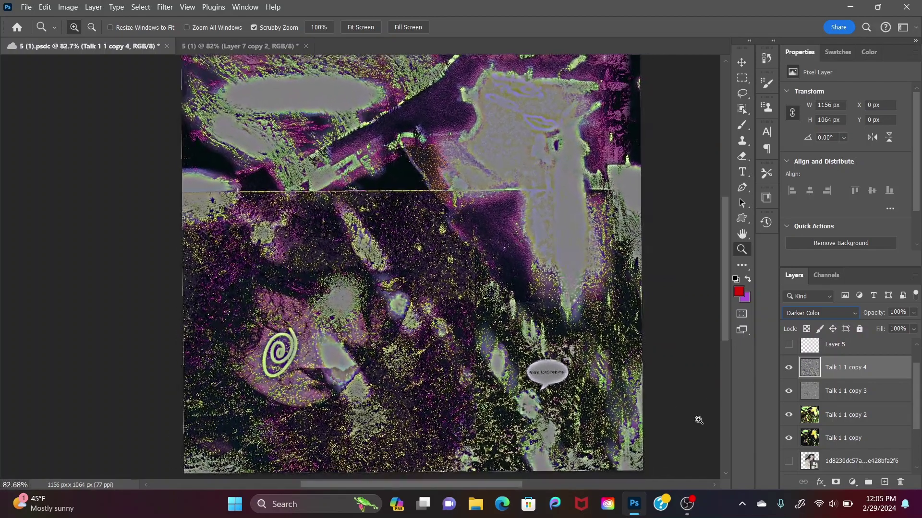
scroll(698, 420, up, 2)
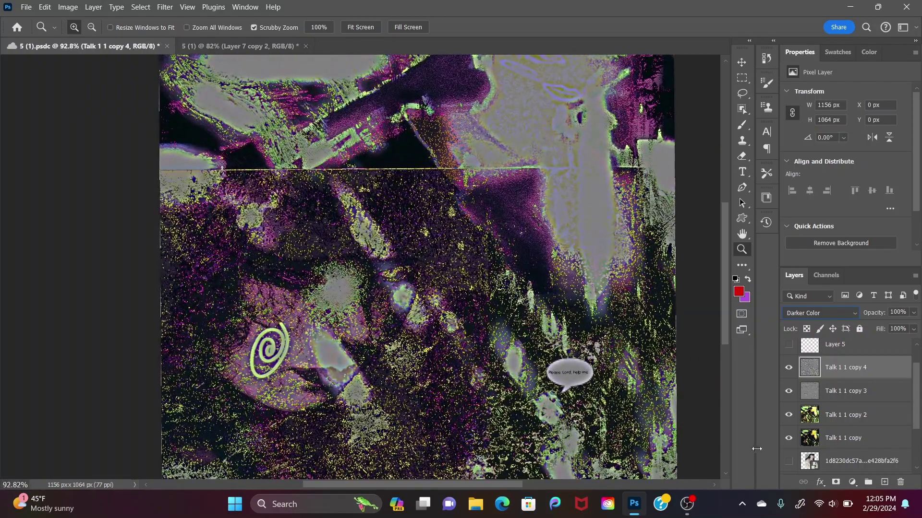
click(842, 391)
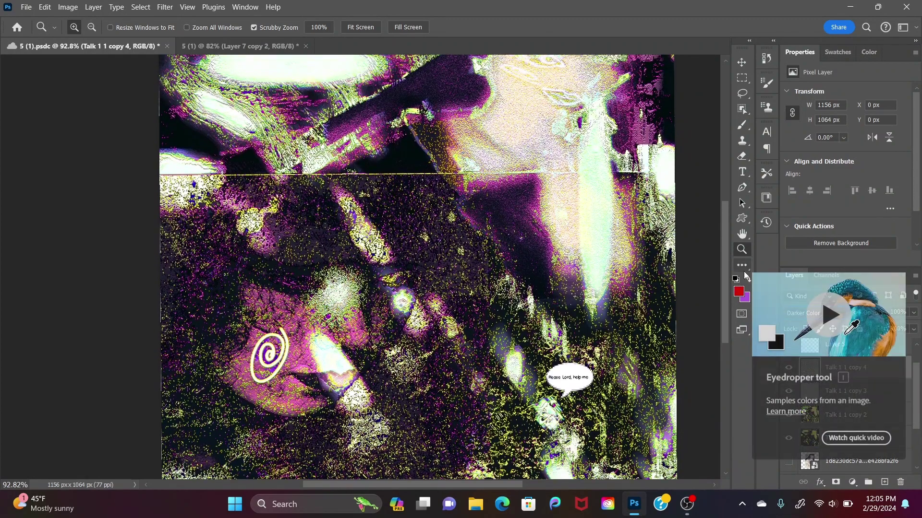
Step: Preview blend modes on Talk 1 1 copy 3 and move Talk 1 1 copy 2 above the two filtered copies
key(ctrl+z)
click(816, 314)
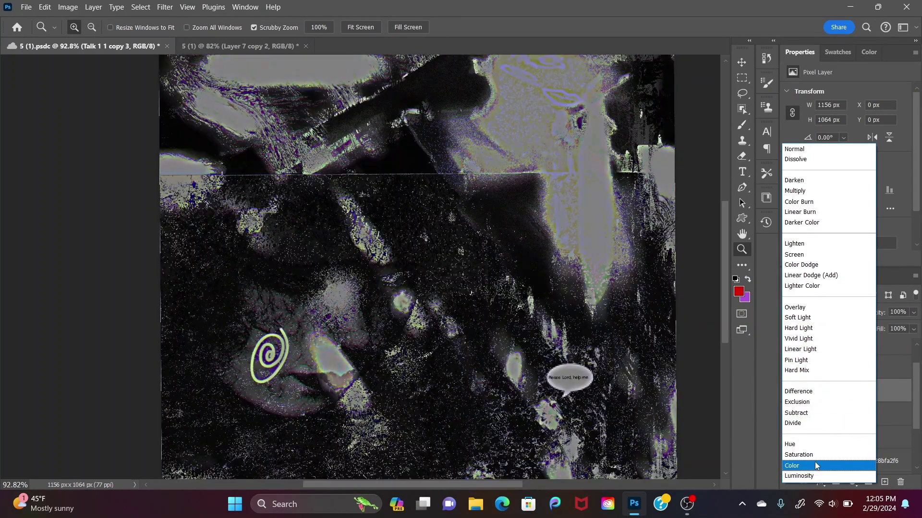
click(684, 439)
drag(859, 414, 866, 358)
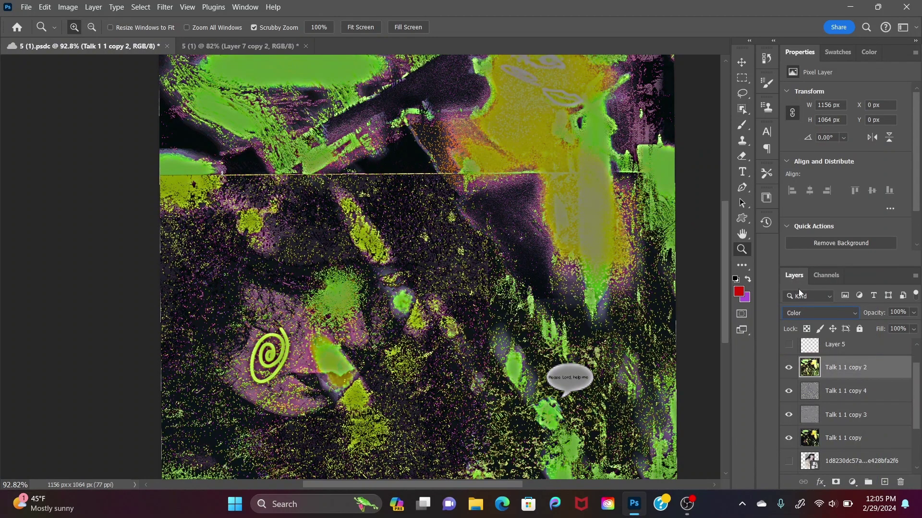
Step: Set Talk 1 1 copy 2's blend mode to Hue and inspect the artwork
click(812, 313)
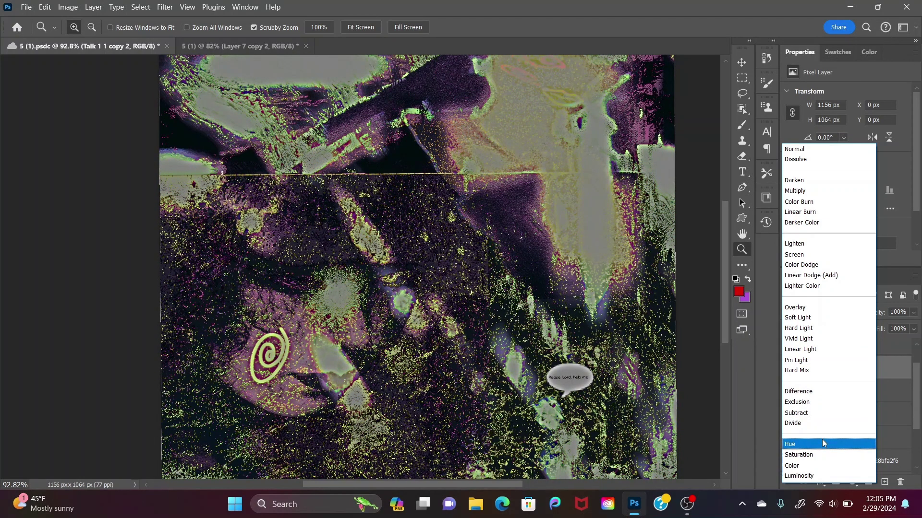
click(822, 444)
drag(728, 341, 727, 308)
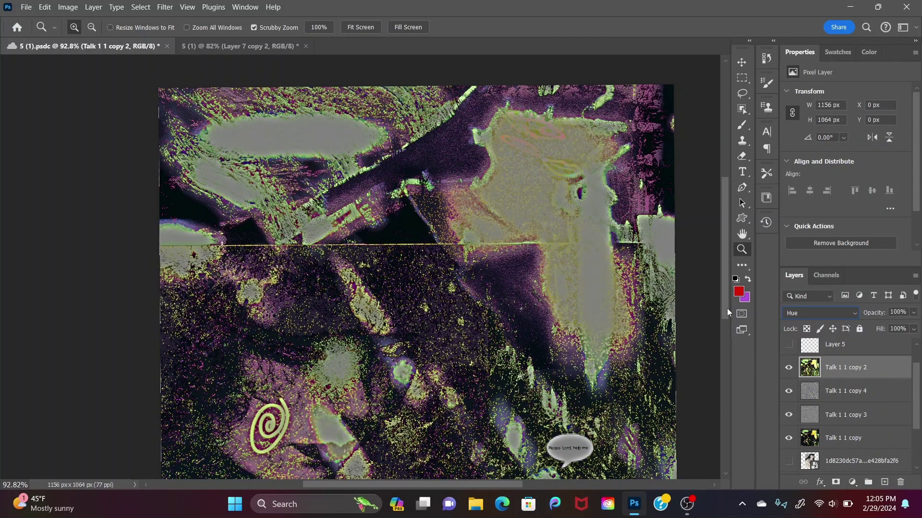
drag(726, 308, 726, 333)
key(i)
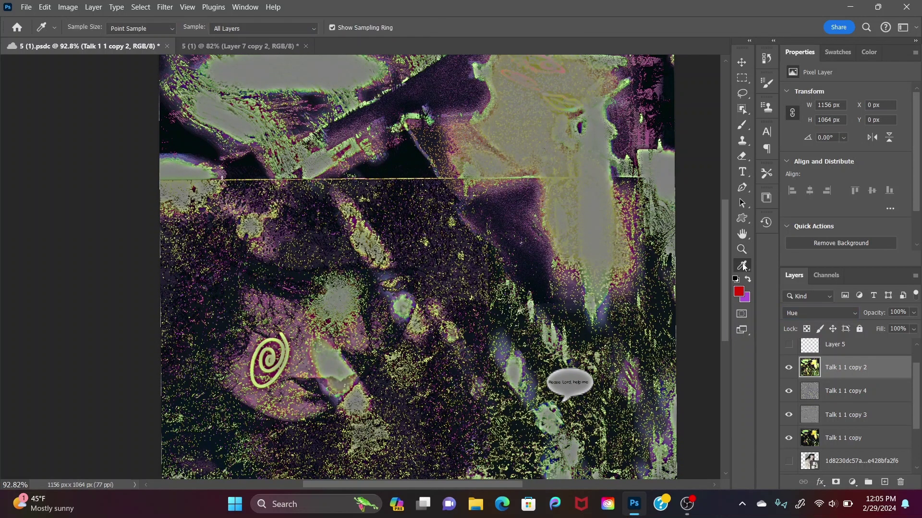
click(742, 265)
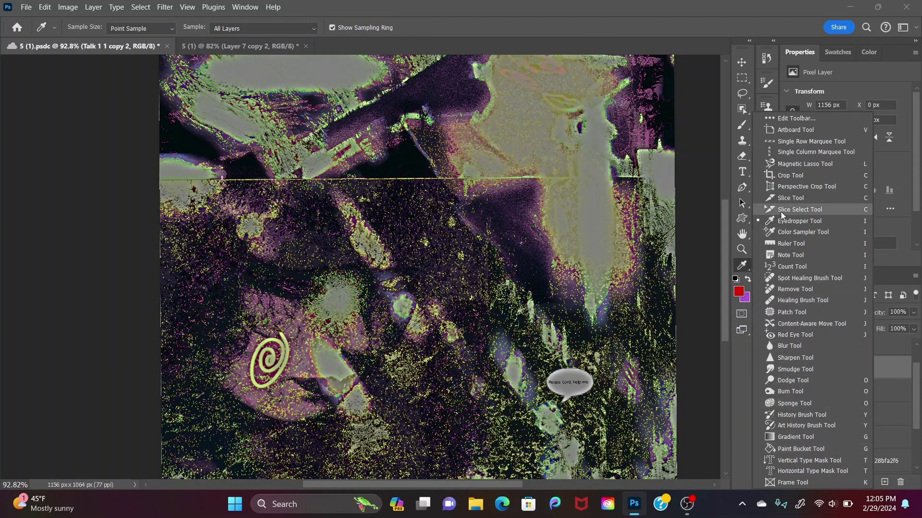
click(788, 174)
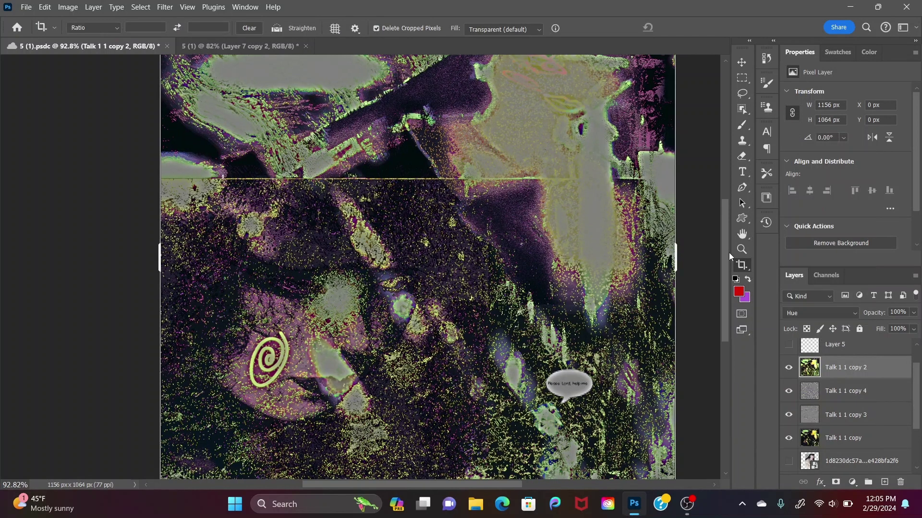
click(746, 62)
scroll(746, 62, down, 3)
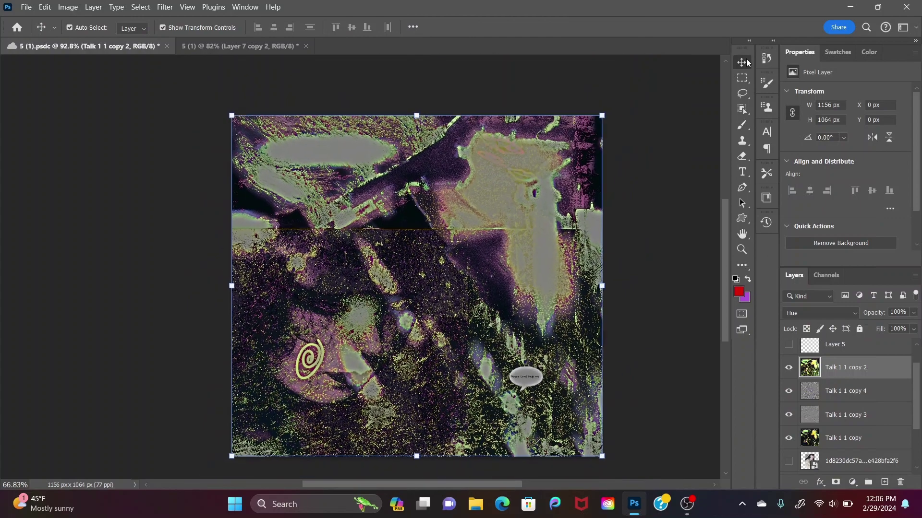
scroll(746, 62, up, 2)
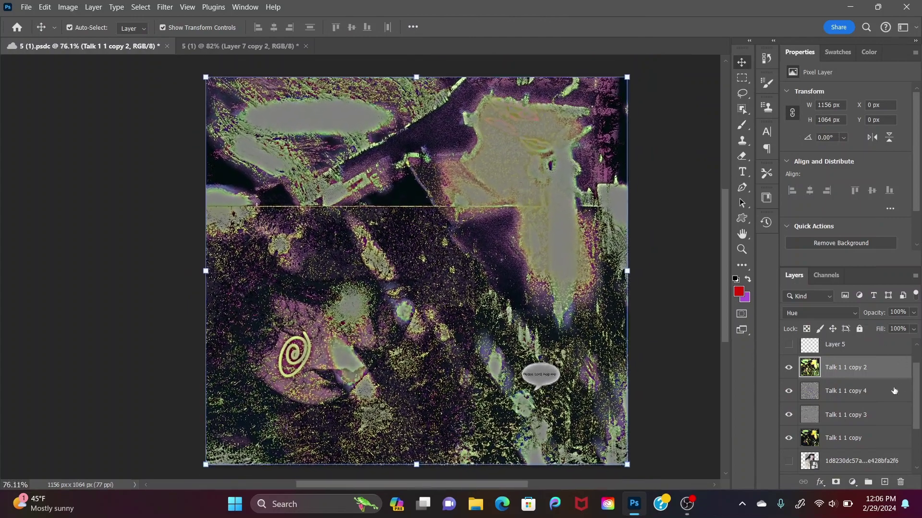
Step: Set Talk 1 1 copy 4's blend mode to Hard Light and inspect the result up close
click(854, 391)
click(818, 314)
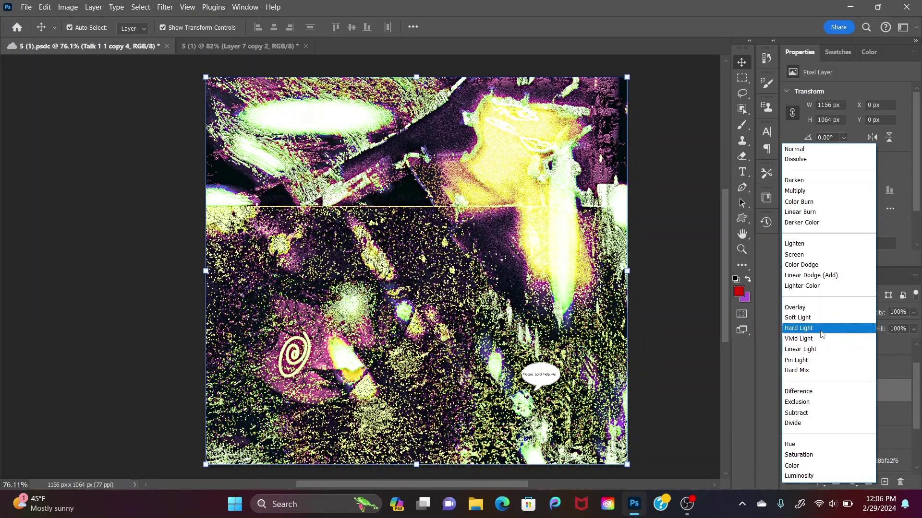
click(818, 328)
key(z)
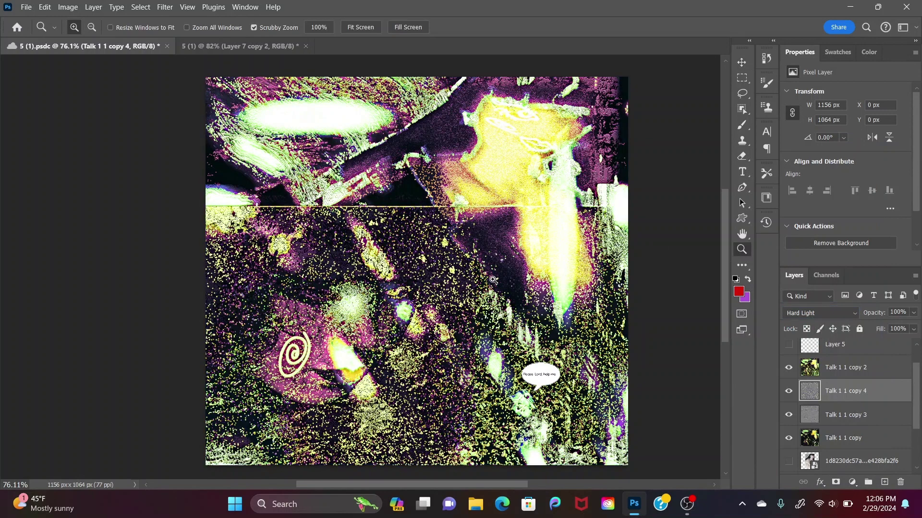
drag(492, 279, 492, 279)
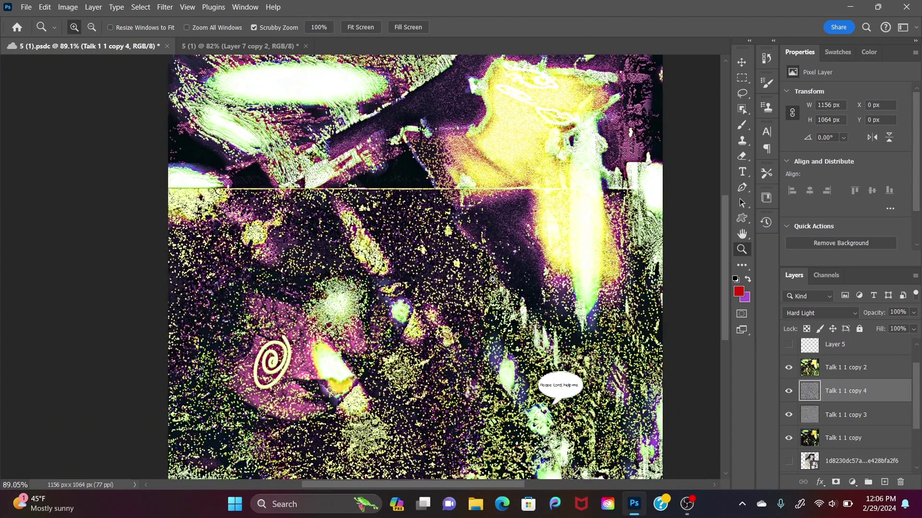
Step: Preview other blend modes on Talk 1 1 copy 3 and keep Divide
click(832, 422)
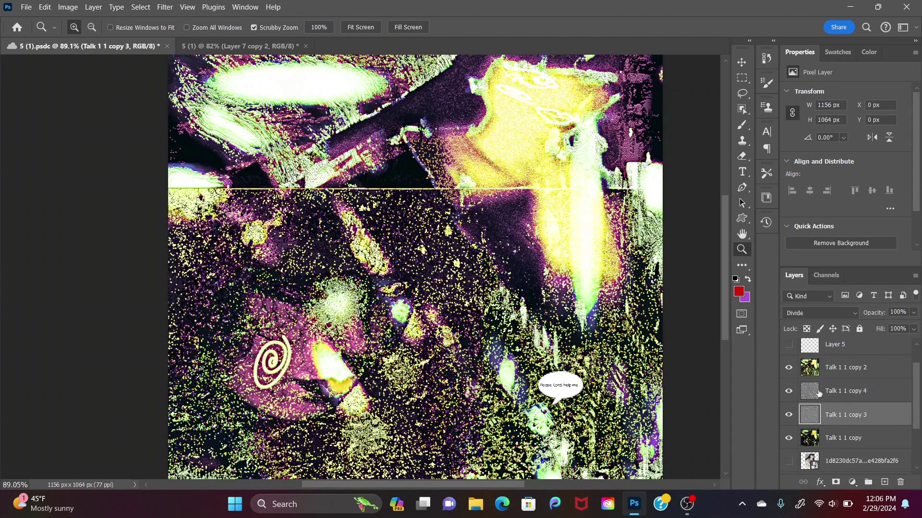
click(816, 313)
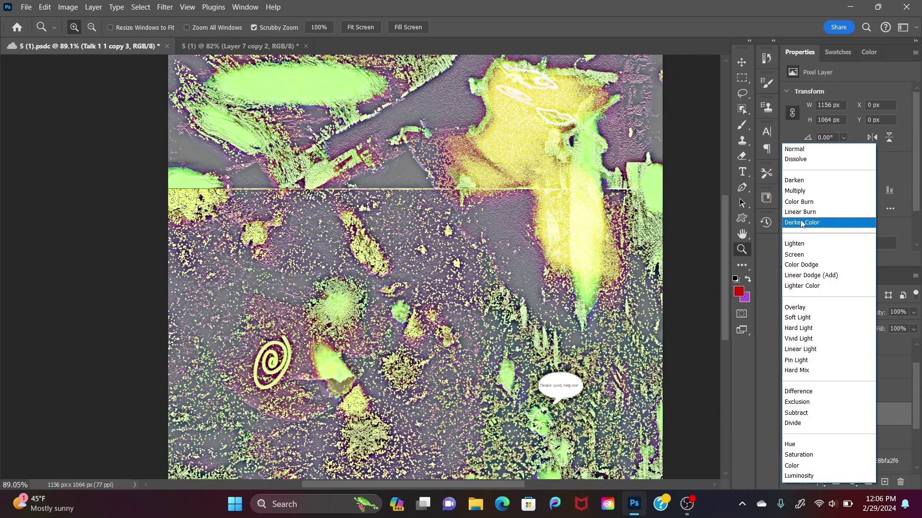
key(Escape)
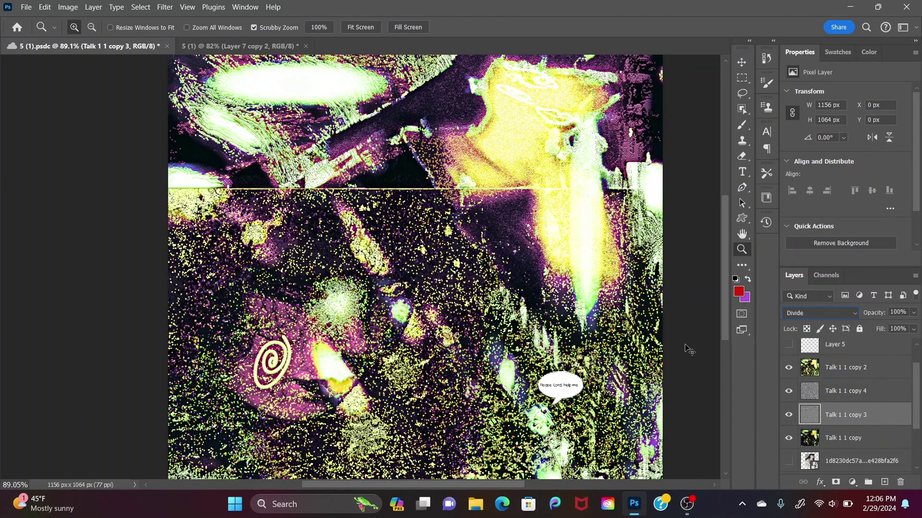
Step: Undo the recent blend mode and layer order changes back to the point where High Pass was applied to Talk 1 1 copy 4
ctrl+click(688, 350)
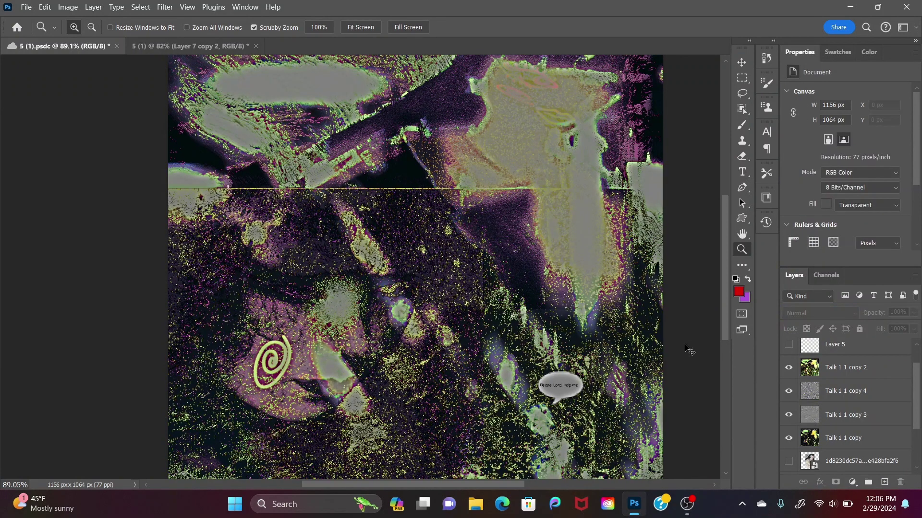
key(ctrl+z)
key(ctrl+z)
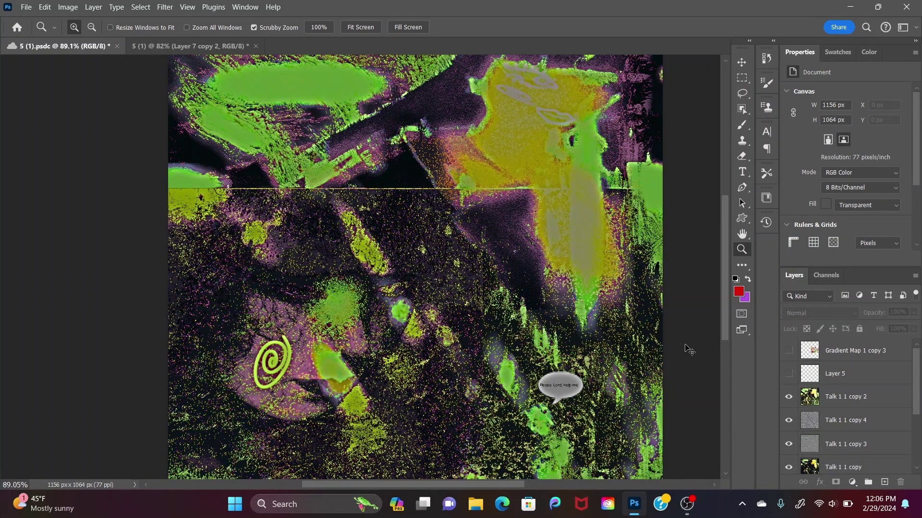
key(ctrl+z)
key(ctrl+z)
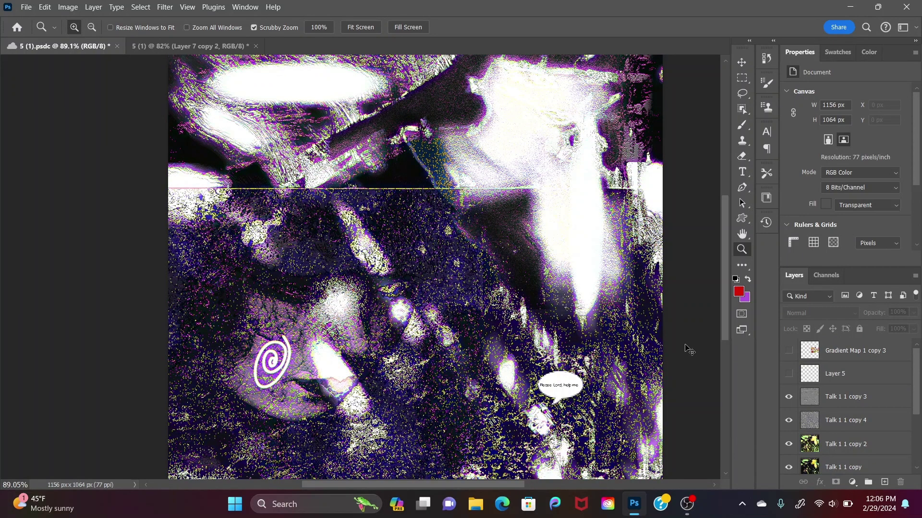
key(ctrl+z)
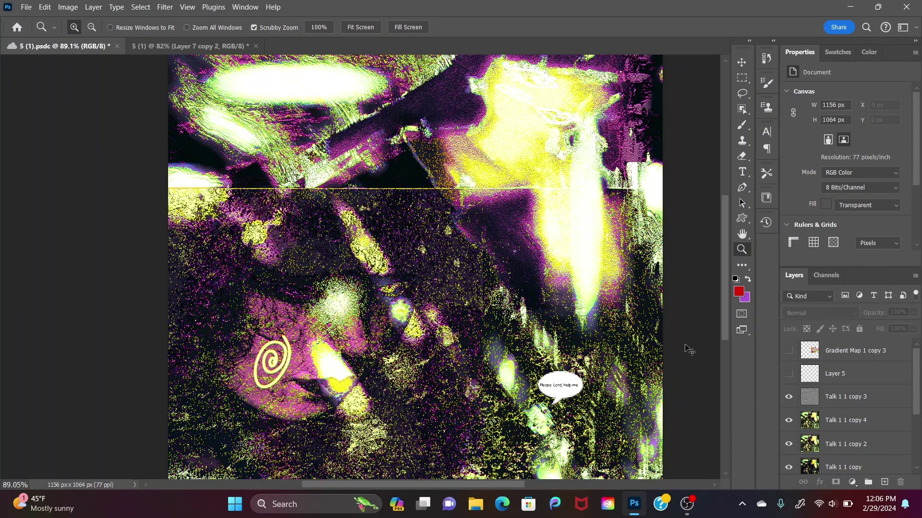
key(ctrl+shift+z)
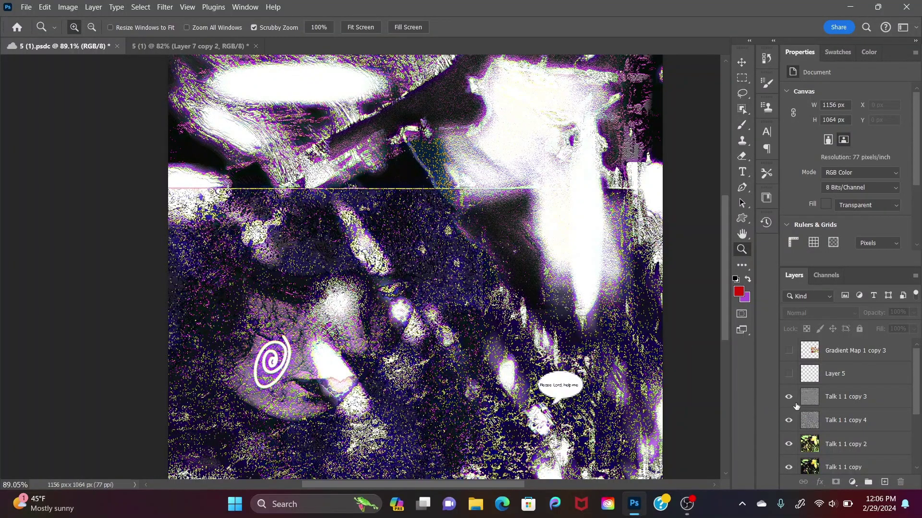
Step: Adjust the fill of Talk 1 1 copy 4 and set the opacity of Talk 1 1 copy 3 to 78%
click(837, 422)
click(913, 328)
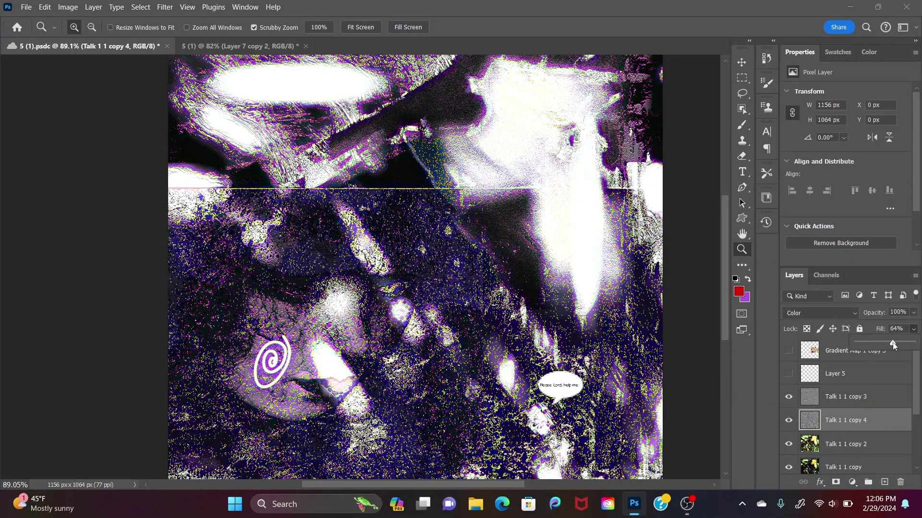
click(868, 396)
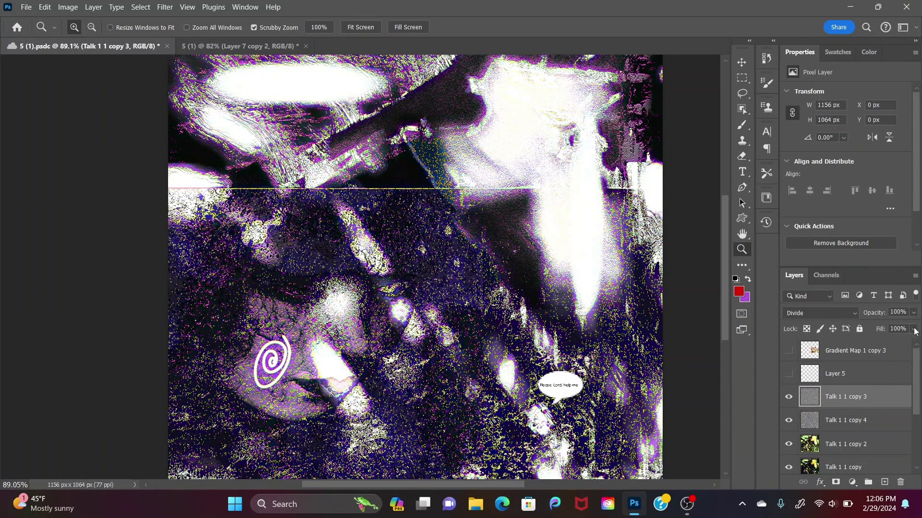
click(914, 313)
click(889, 328)
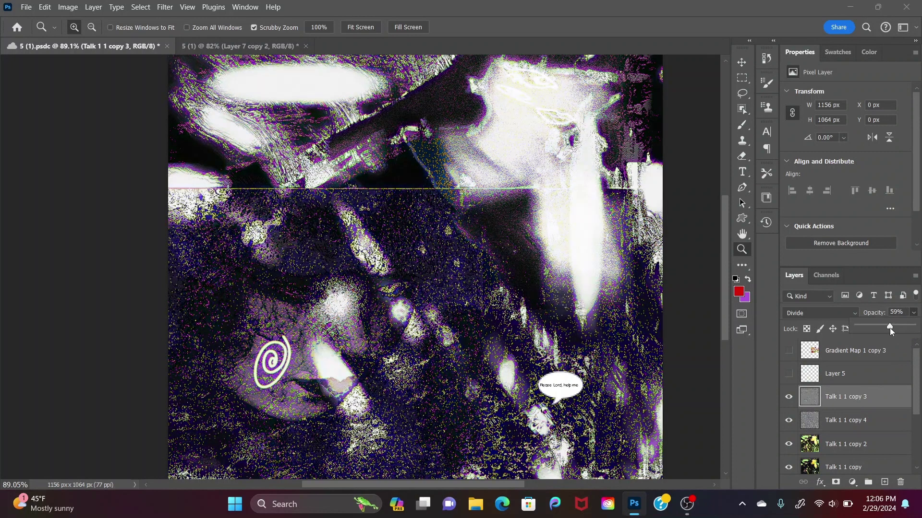
drag(890, 327, 898, 327)
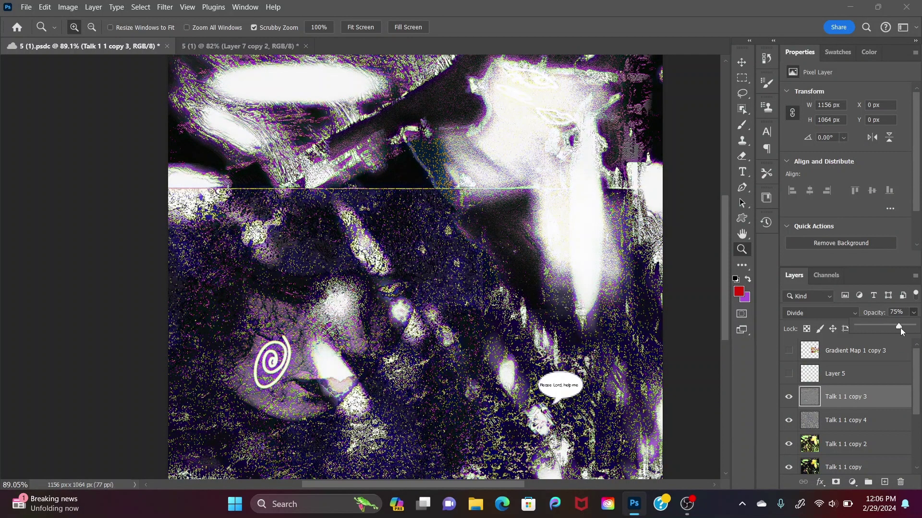
click(734, 297)
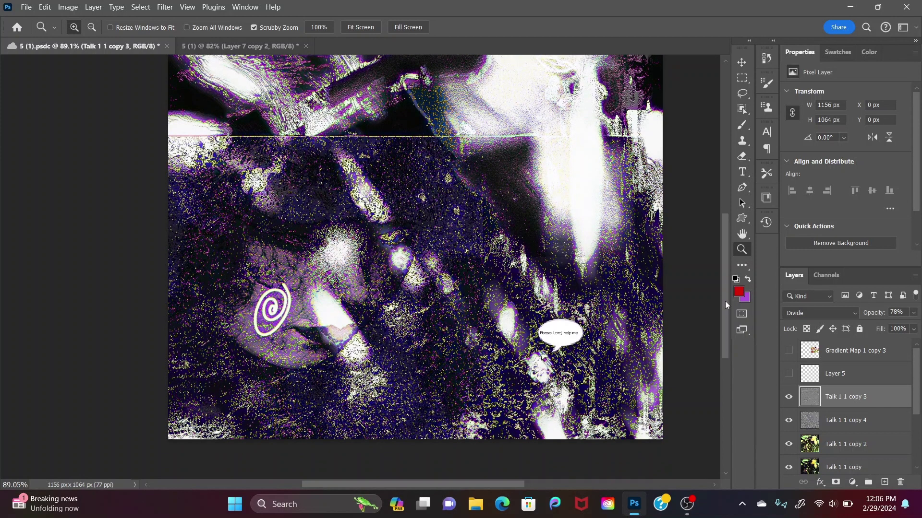
mouse_move(725, 301)
mouse_down()
mouse_move(722, 267)
mouse_move(722, 301)
mouse_move(722, 273)
mouse_move(723, 291)
mouse_up()
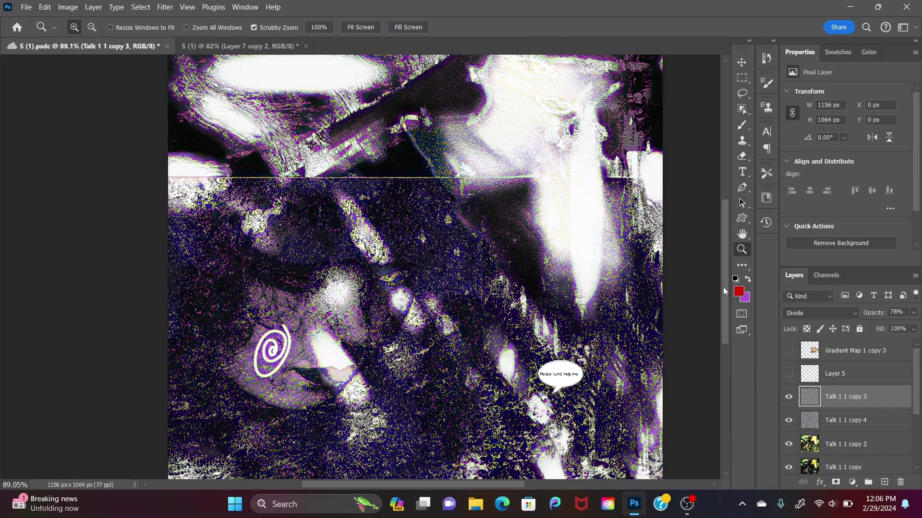
Step: Duplicate Talk 1 1 copy 2, invert the duplicate's colors, and place it between Talk 1 1 copy 3 and Talk 1 1 copy 4
click(849, 467)
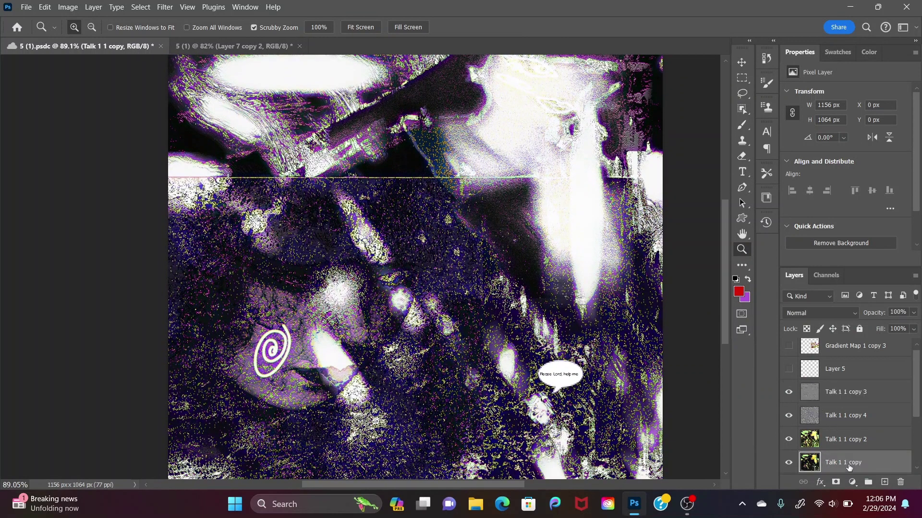
click(858, 447)
key(ctrl+j)
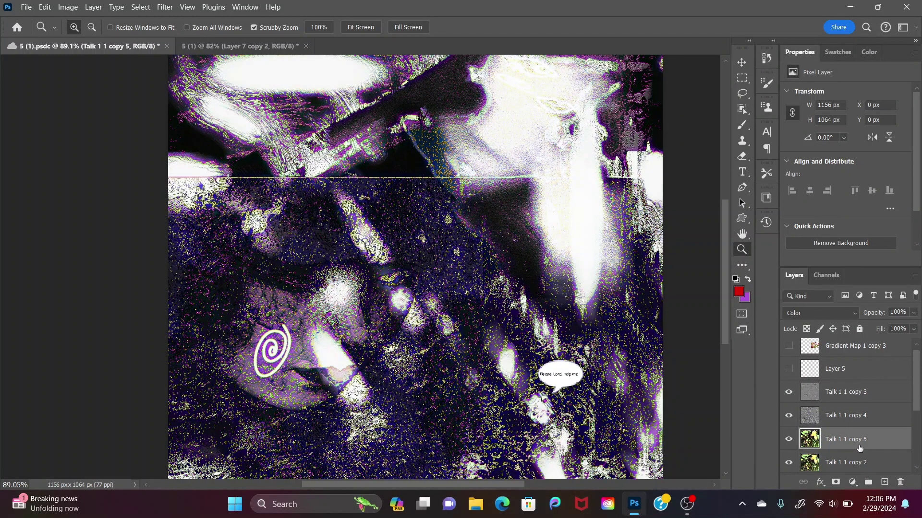
scroll(859, 449, down, 1)
mouse_move(859, 393)
mouse_down()
mouse_move(862, 360)
mouse_move(863, 386)
mouse_up()
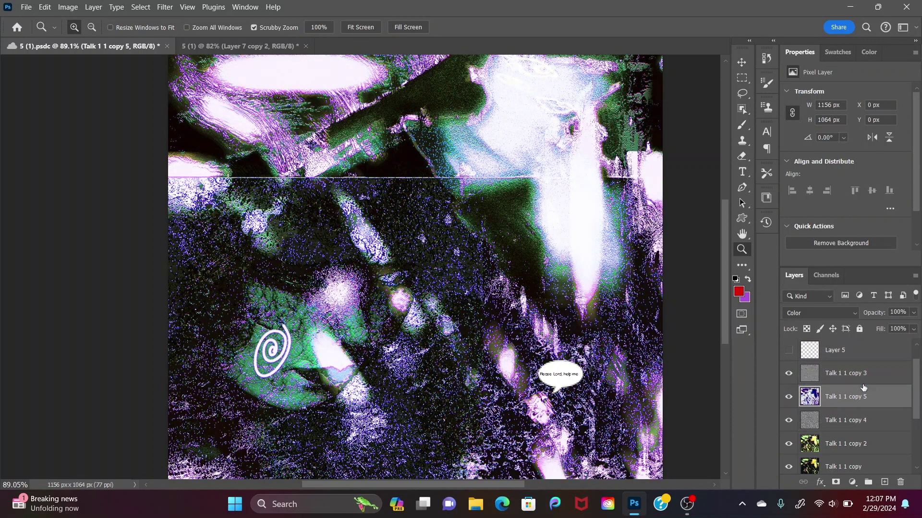
Step: Shift the inverted Talk 1 1 copy 5 about 12 px to the left with Free Transform
key(ctrl+t)
key(Right)
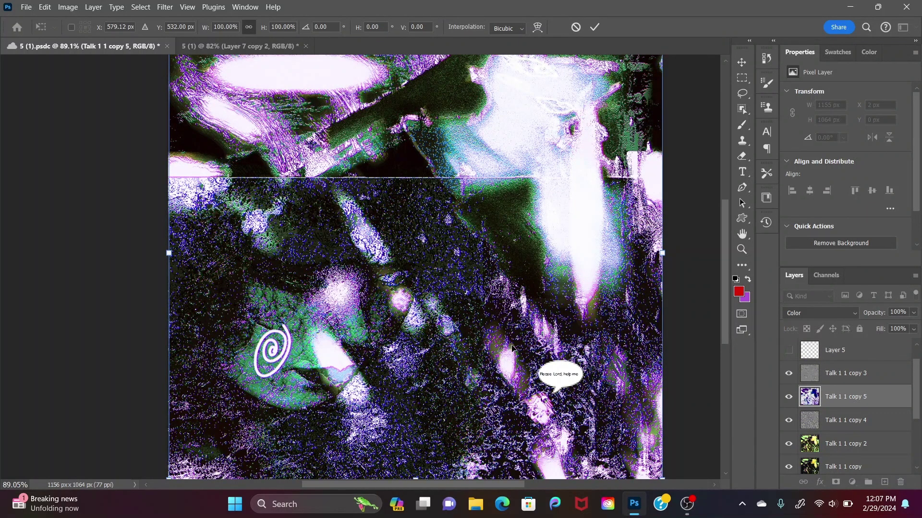
key(Left)
mouse_move(512, 347)
mouse_down()
mouse_move(502, 348)
mouse_move(511, 355)
mouse_move(511, 342)
mouse_move(511, 355)
mouse_move(507, 344)
mouse_up()
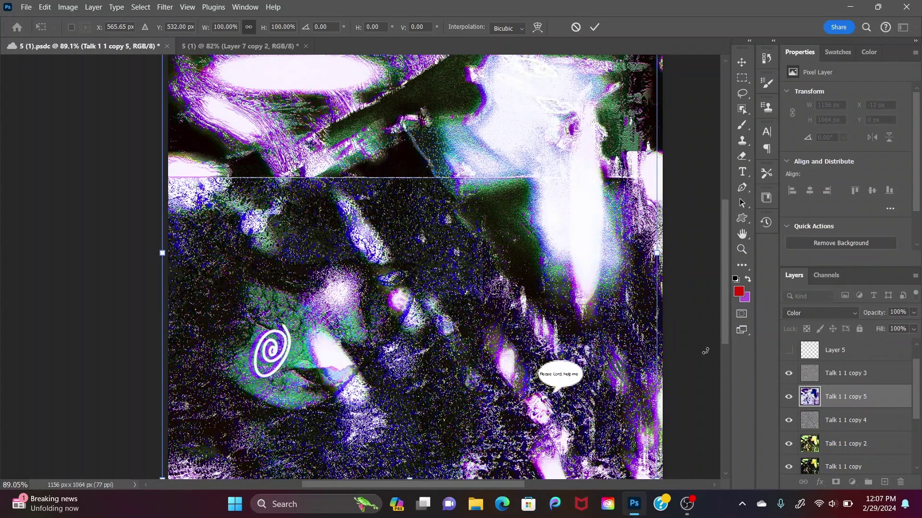
click(804, 318)
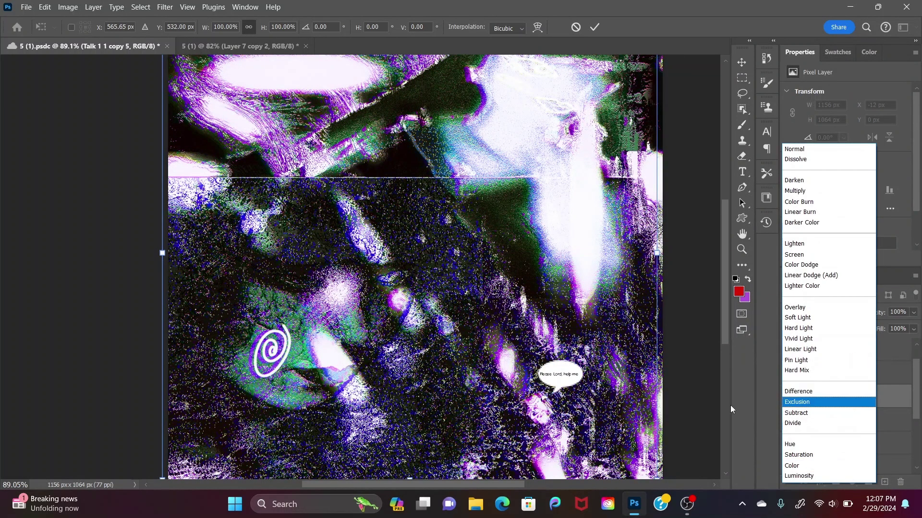
key(Escape)
key(Return)
Step: Preview other blend modes on Talk 1 1 copy 5 and keep Color
click(818, 313)
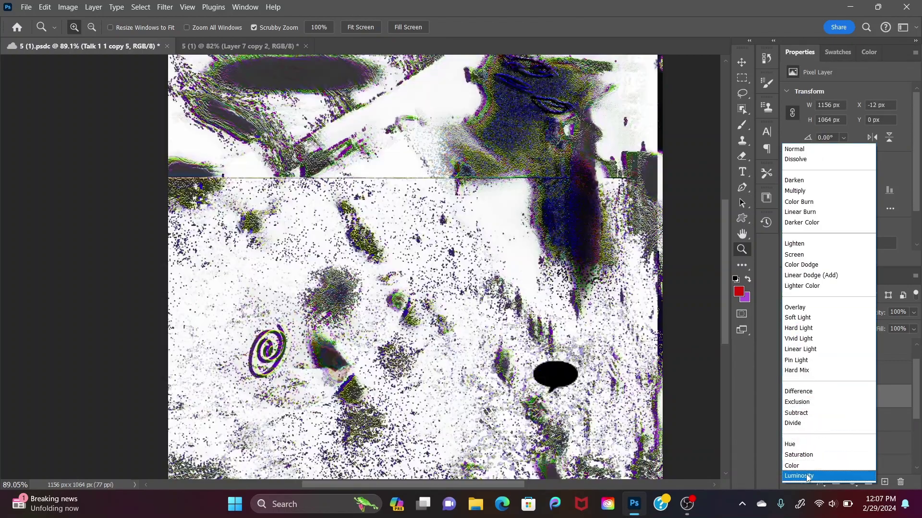
key(Escape)
drag(840, 396, 839, 456)
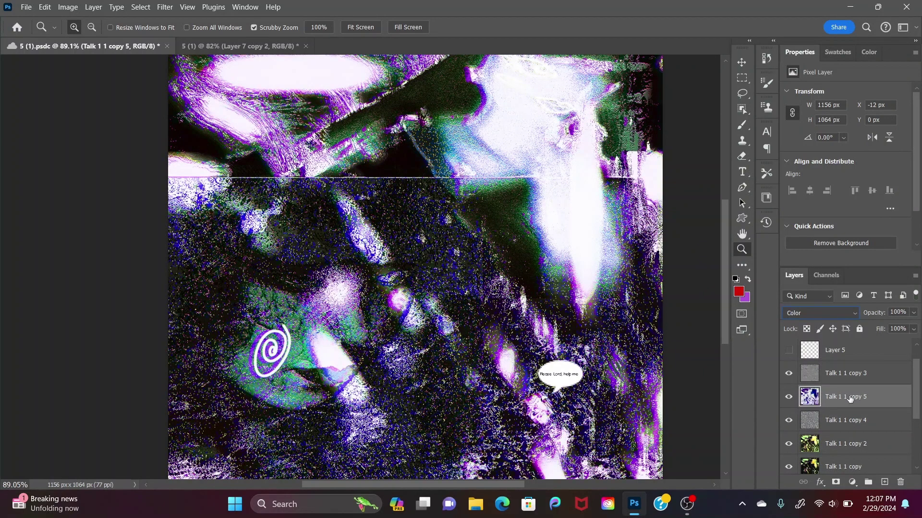
Step: Apply Motion Blur to Talk 1 1 copy 5 with an angle of -48° and a distance of 29 pixels
click(164, 6)
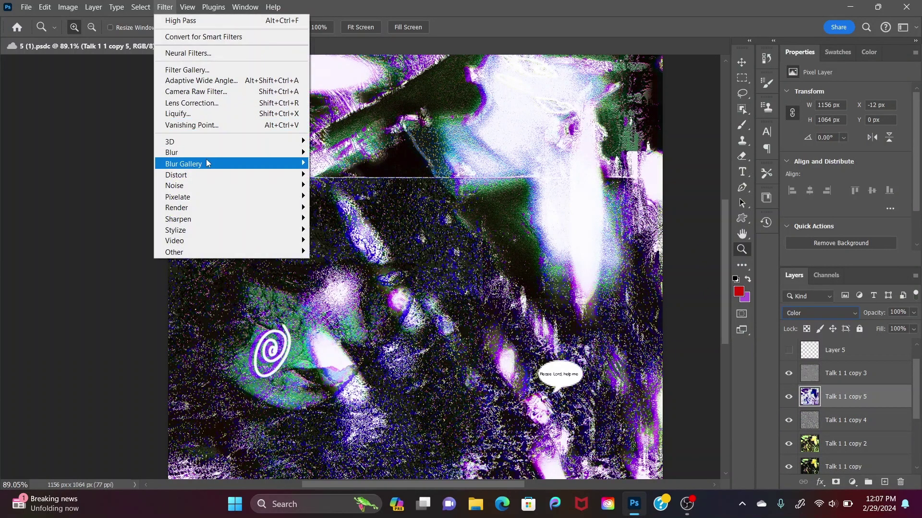
mouse_move(214, 153)
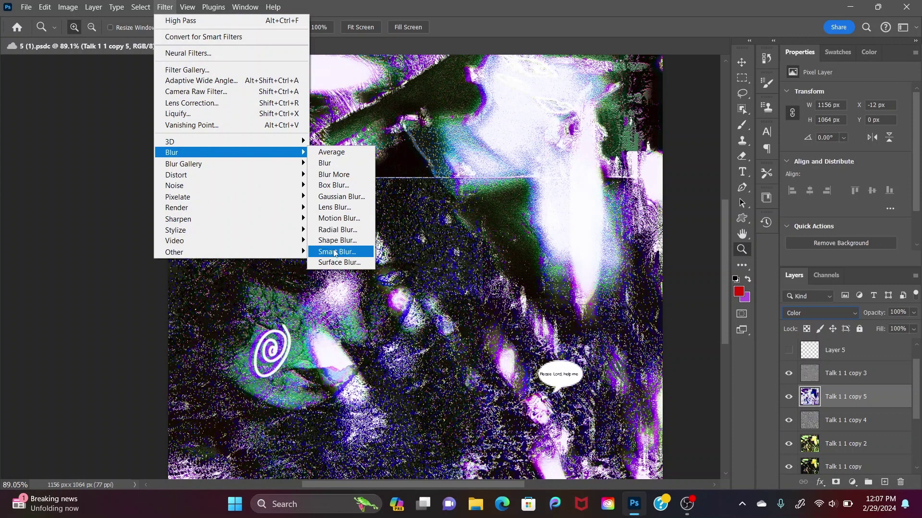
click(335, 219)
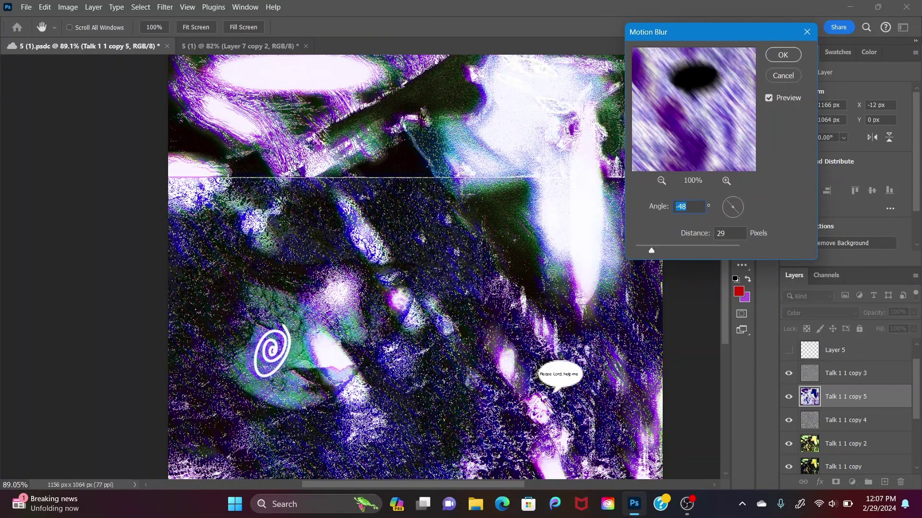
click(769, 58)
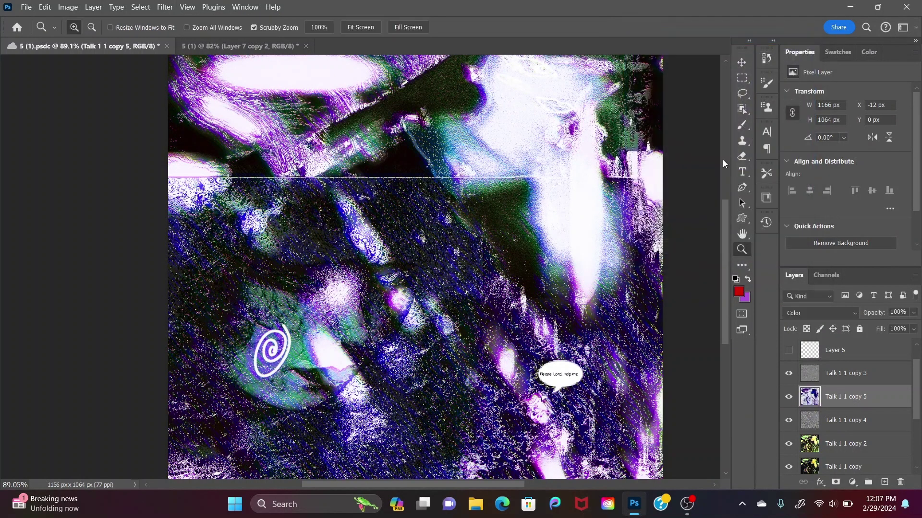
Step: Preview alternative blend modes on the Talk 1 1 copy 3 layer, keeping it at Divide
scroll(724, 249, up, 2)
mouse_move(724, 249)
mouse_down()
mouse_move(724, 236)
mouse_move(725, 256)
mouse_up()
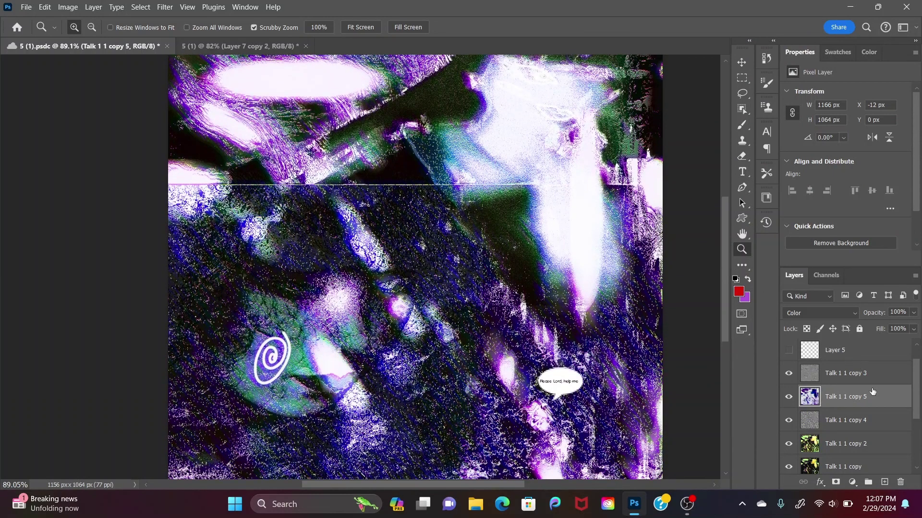
click(847, 369)
click(823, 313)
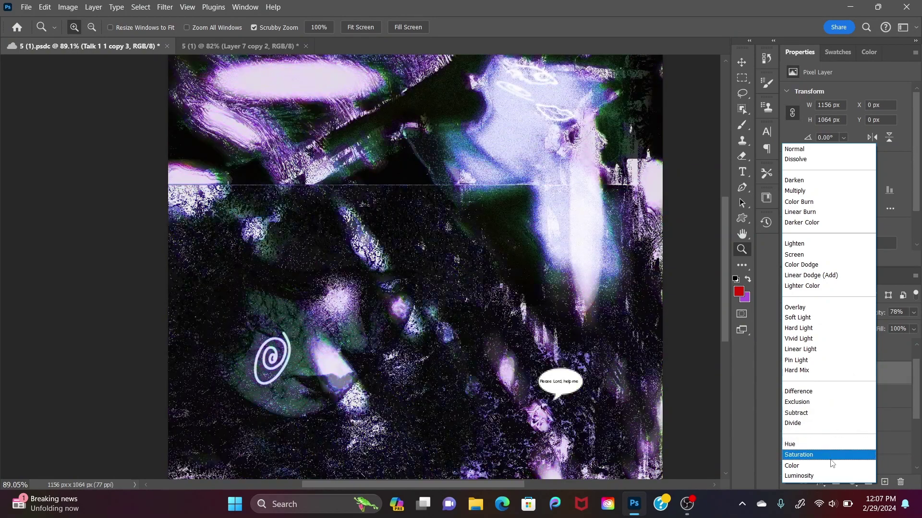
click(727, 403)
scroll(728, 403, down, 2)
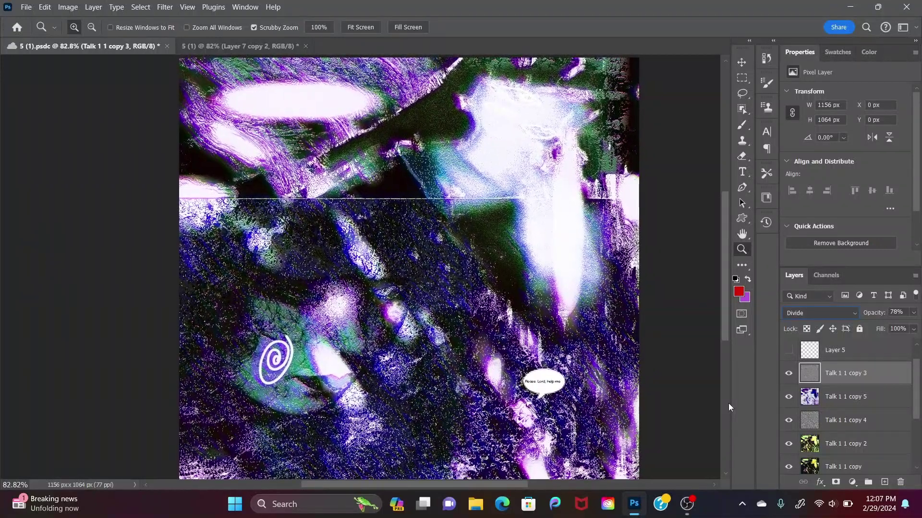
Step: Preview alternative blend modes on the Talk 1 1 copy 2 layer
click(835, 443)
click(810, 313)
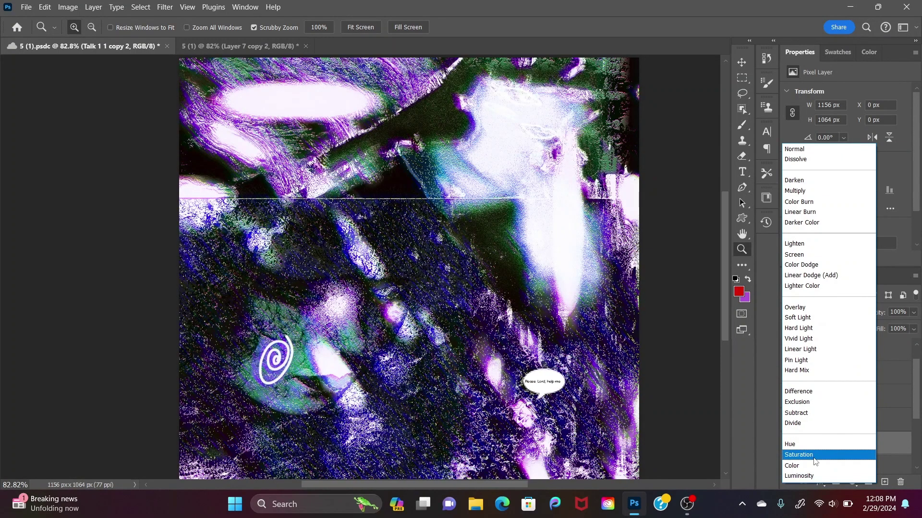
click(815, 461)
Step: Add a Color Lookup adjustment above Talk 1 1 copy 3 with the 2Strip.look LUT and try a different blend mode on it
click(860, 379)
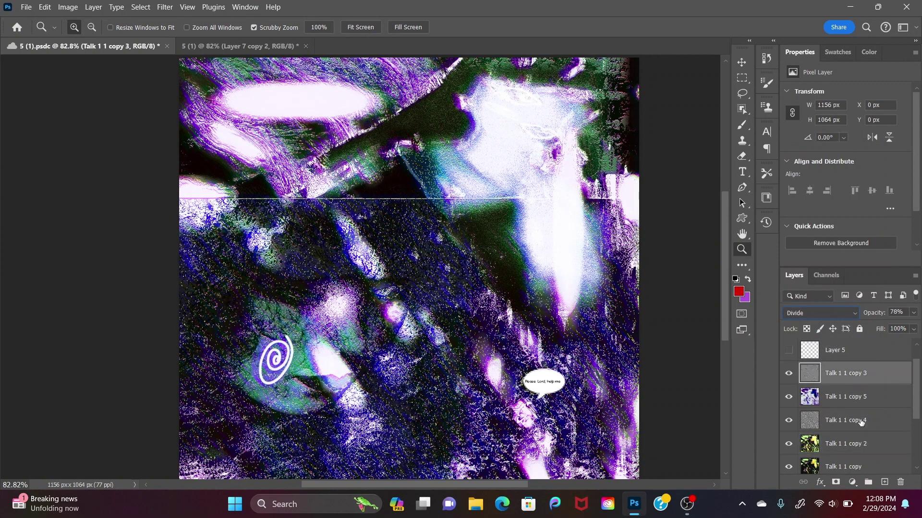
click(852, 482)
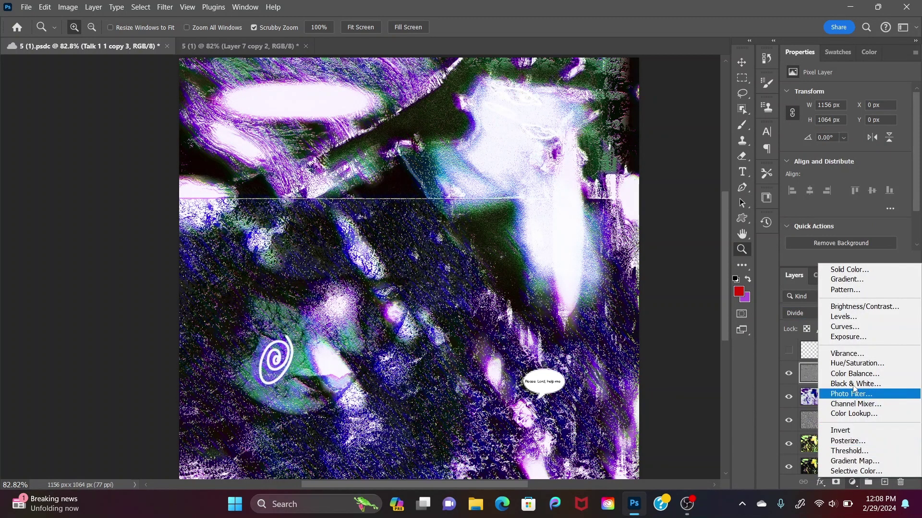
click(853, 413)
click(849, 93)
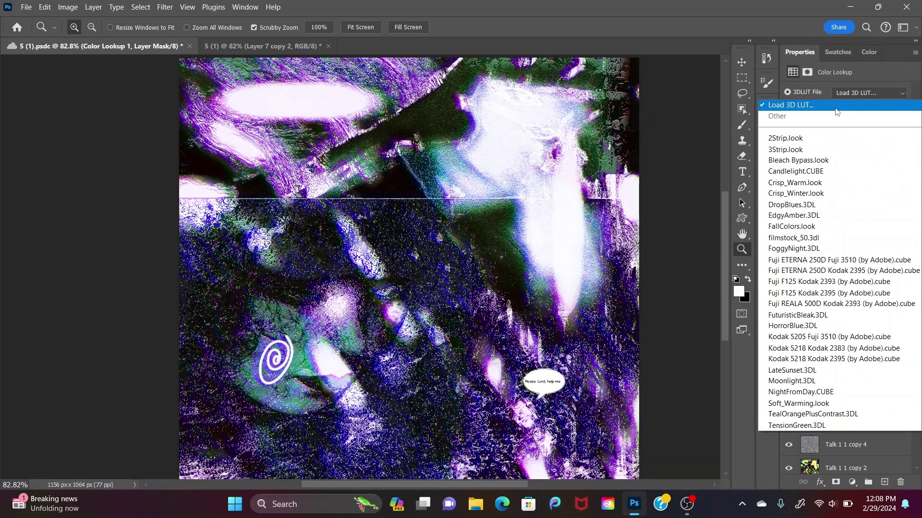
click(794, 138)
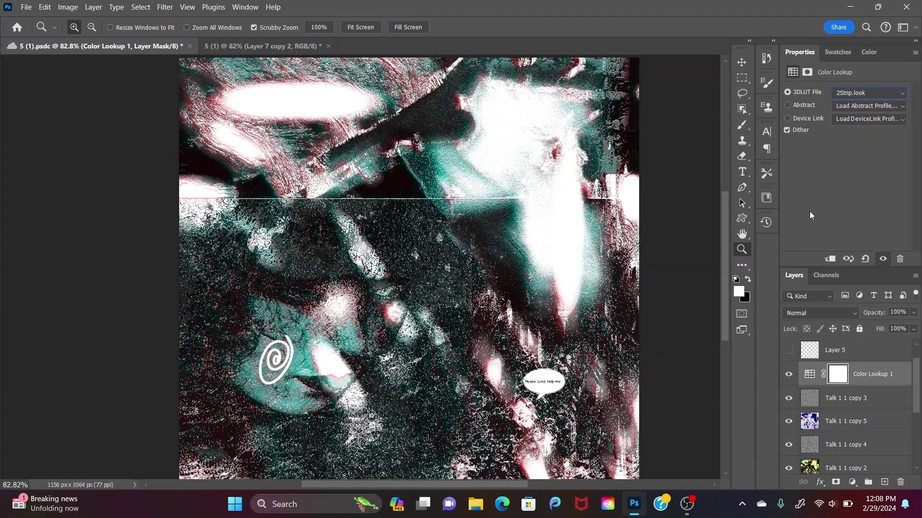
click(814, 314)
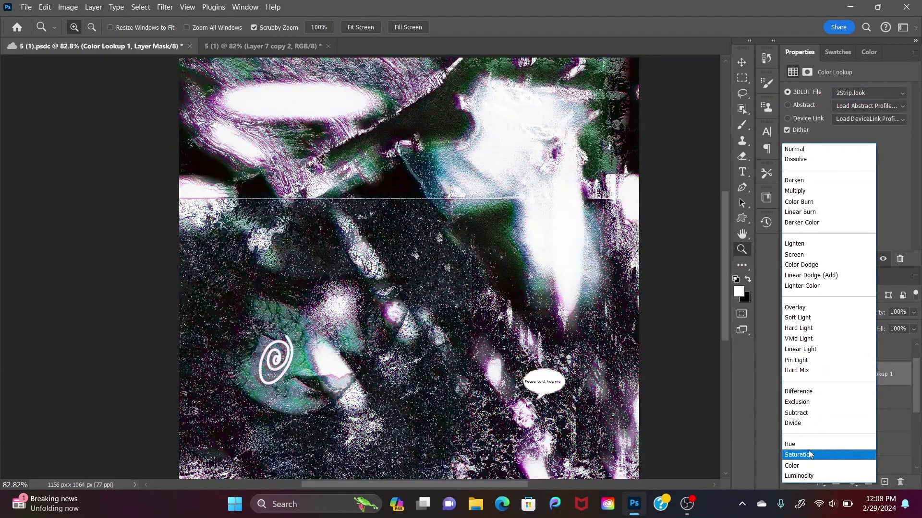
click(810, 441)
Step: Step back through the edit history and save the document with the Talk 1 1 copy 5 layer below Talk 1 1 copy 4
key(Delete)
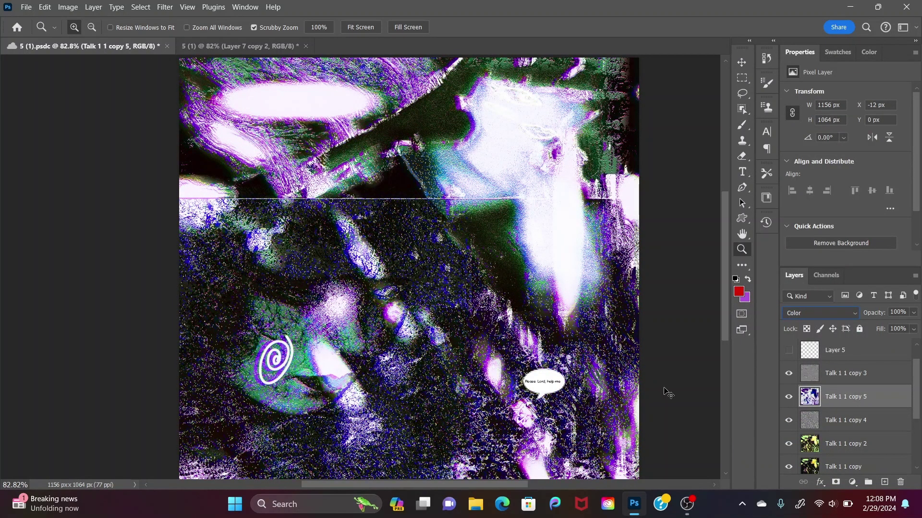
key(ctrl+bracketleft)
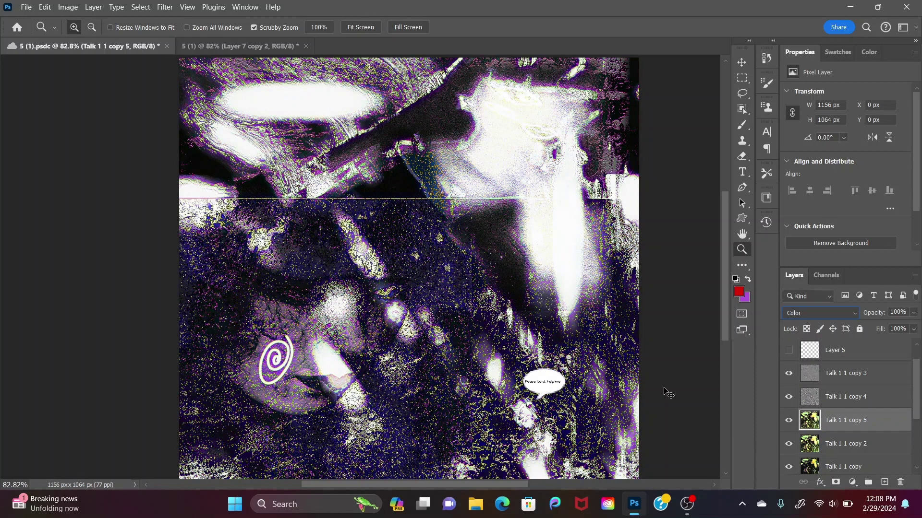
key(Delete)
key(Delete)
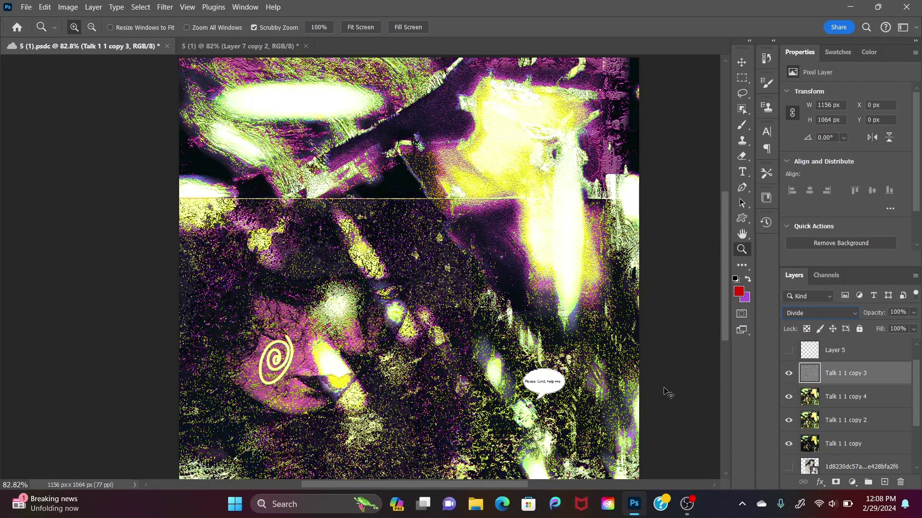
key(ctrl+z)
key(ctrl+z)
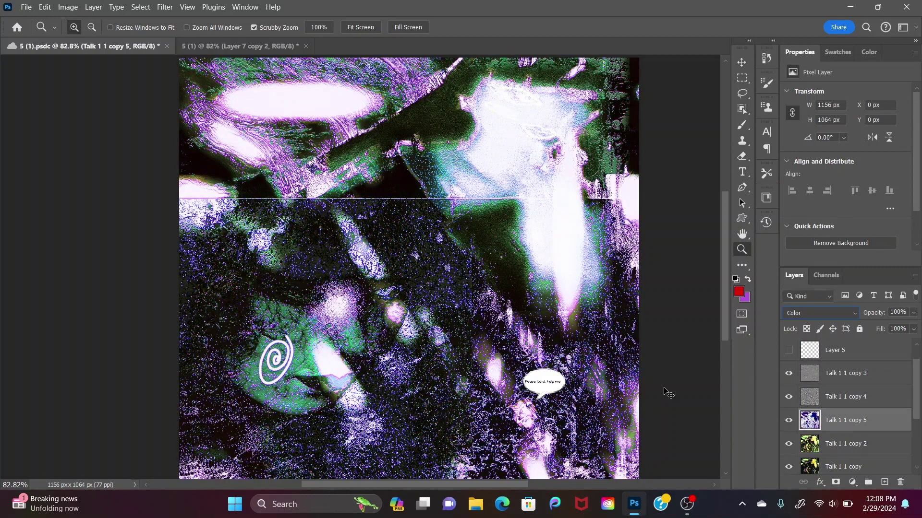
click(18, 6)
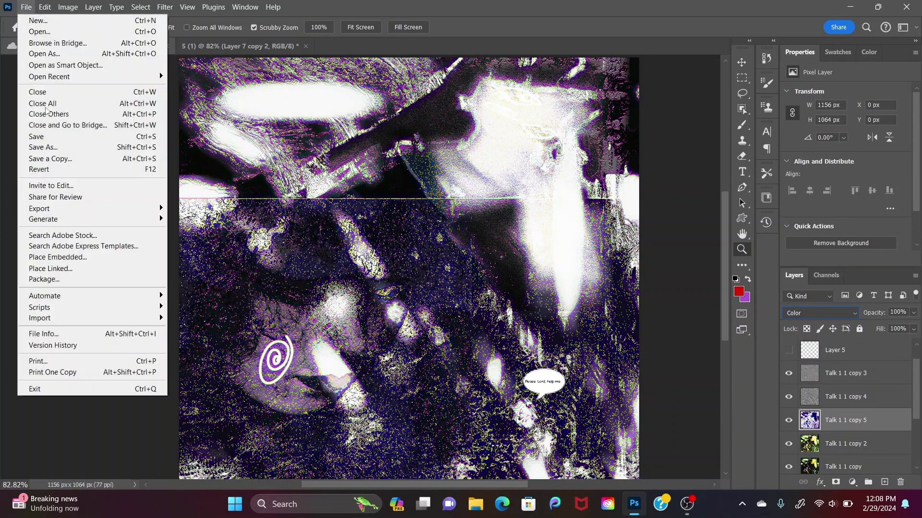
click(55, 134)
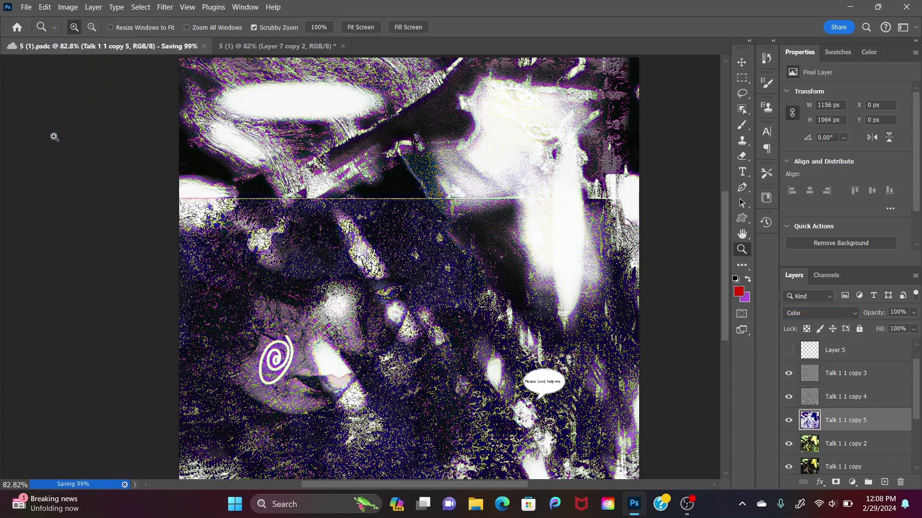
Step: Restore the edit history to the point where the Color Lookup adjustment was added, without a LUT loaded
key(ctrl+z)
key(ctrl+z)
key(ctrl+z)
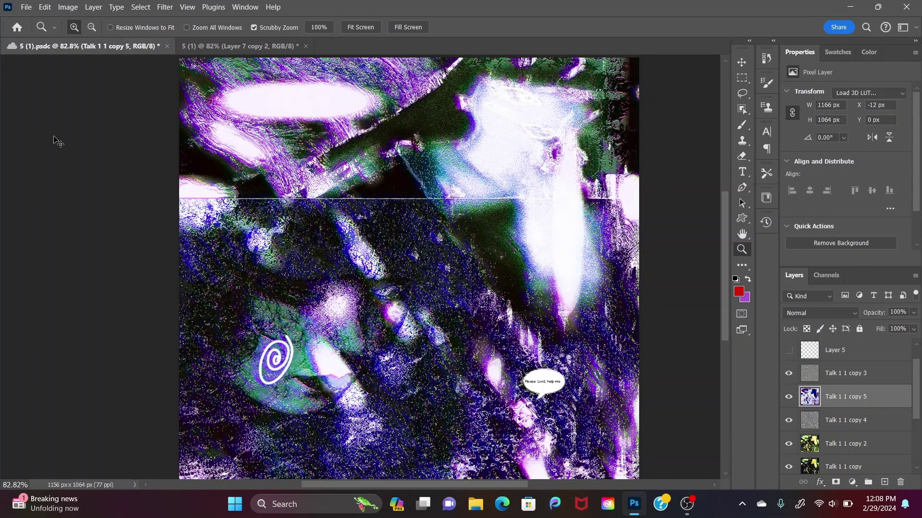
key(ctrl+z)
key(ctrl+z)
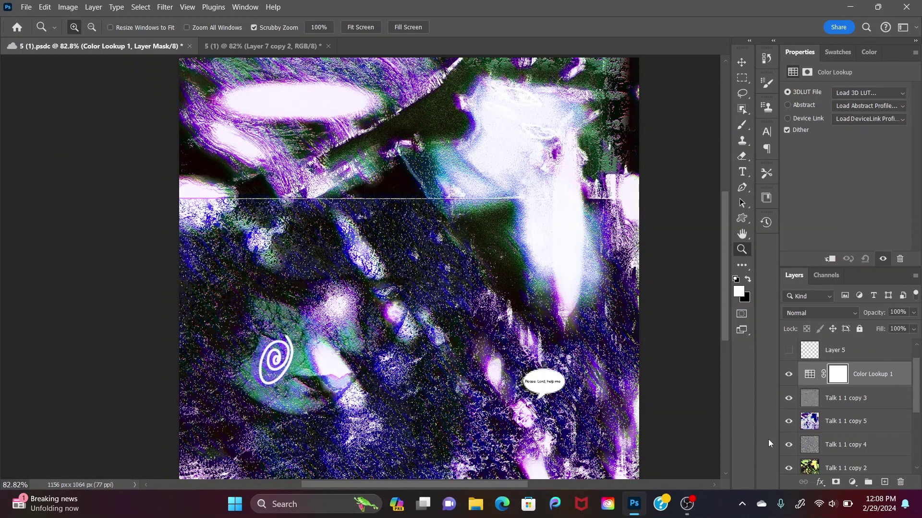
Step: Save the document, and delete the Color Lookup 1 layer together with its mask
key(ctrl+s)
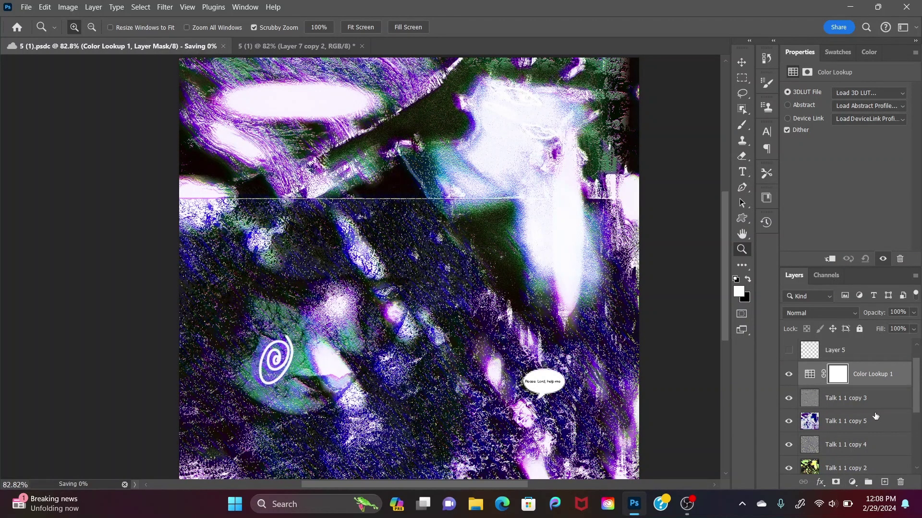
click(900, 482)
click(432, 199)
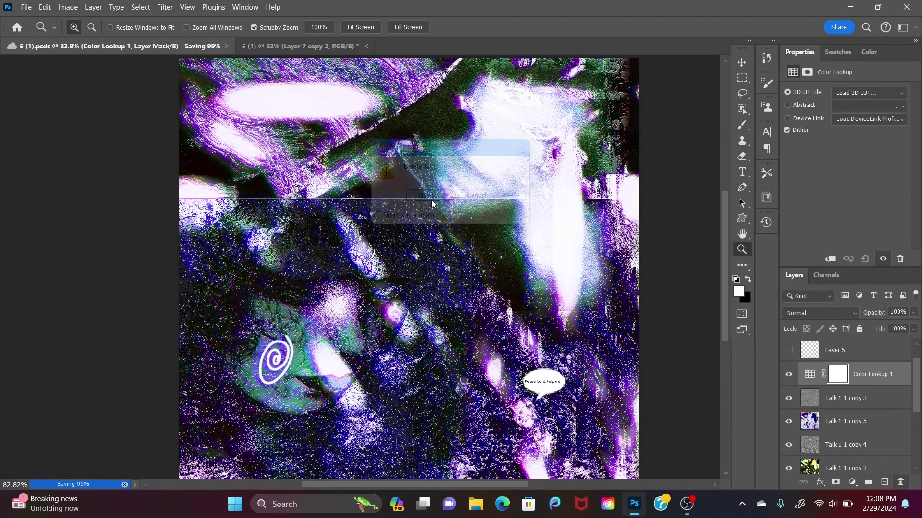
click(900, 482)
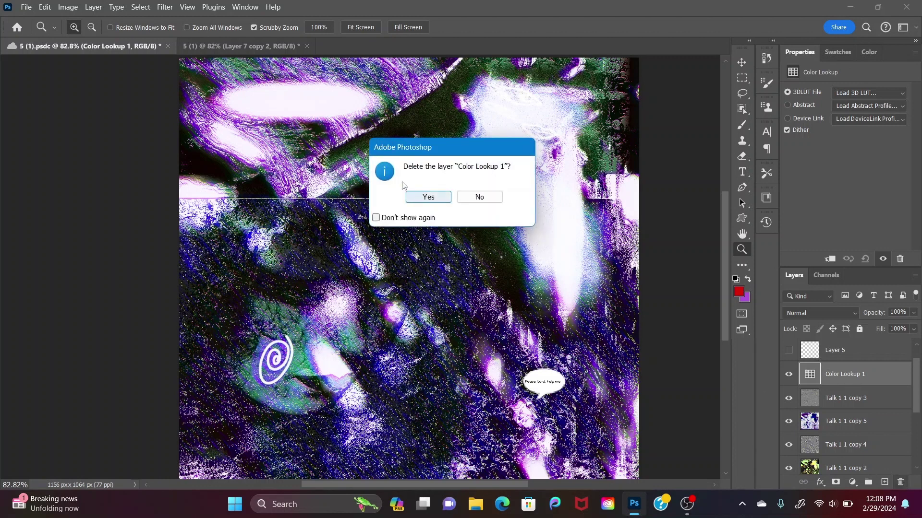
click(429, 199)
Step: Add a Selective Color adjustment above Talk 1 1 copy 3 and set Cyan to -38% for the Blues
click(853, 484)
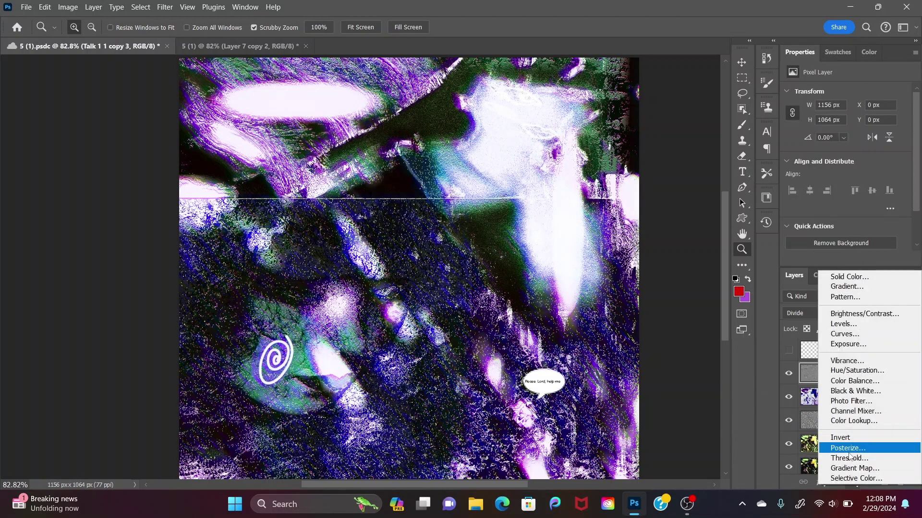
click(854, 482)
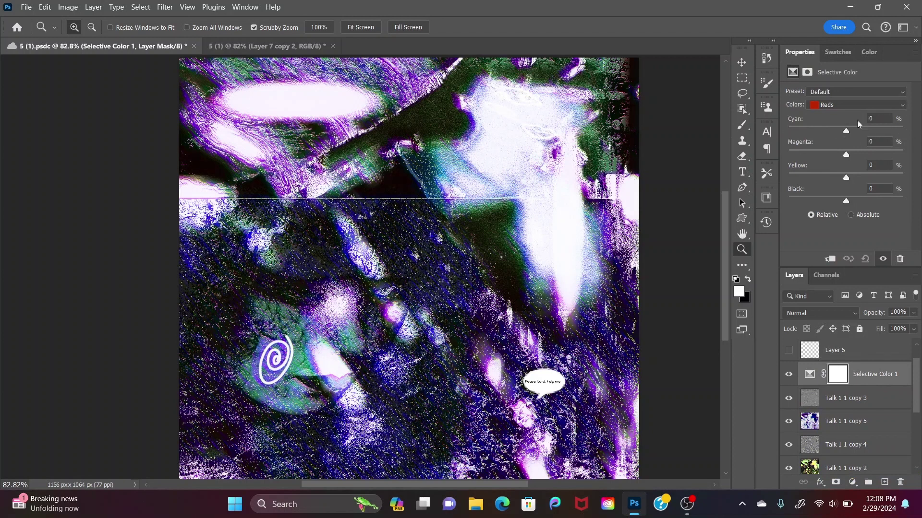
click(840, 104)
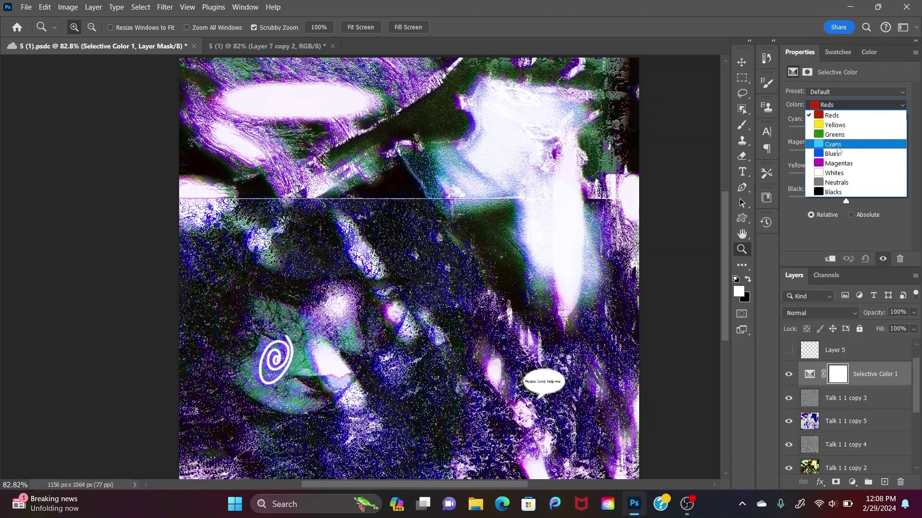
click(839, 154)
drag(847, 132, 826, 135)
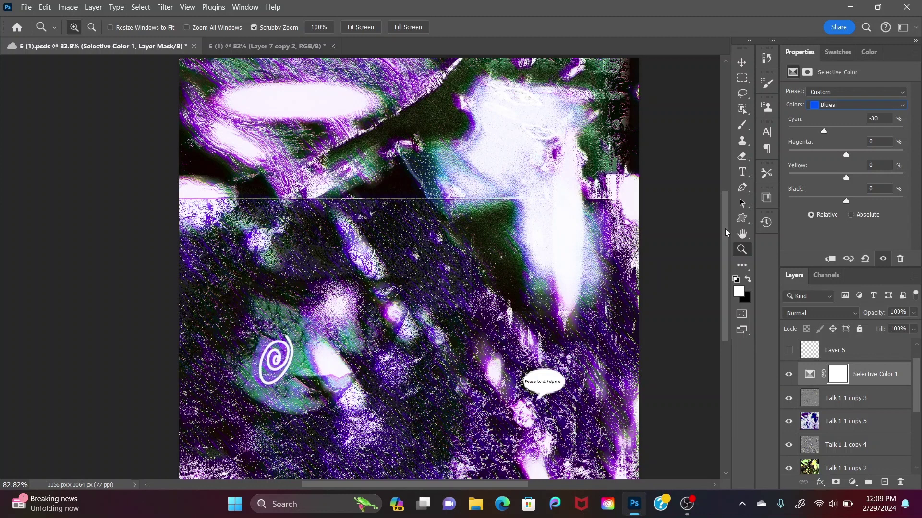
mouse_move(725, 229)
mouse_down()
mouse_move(726, 246)
mouse_move(724, 227)
mouse_up()
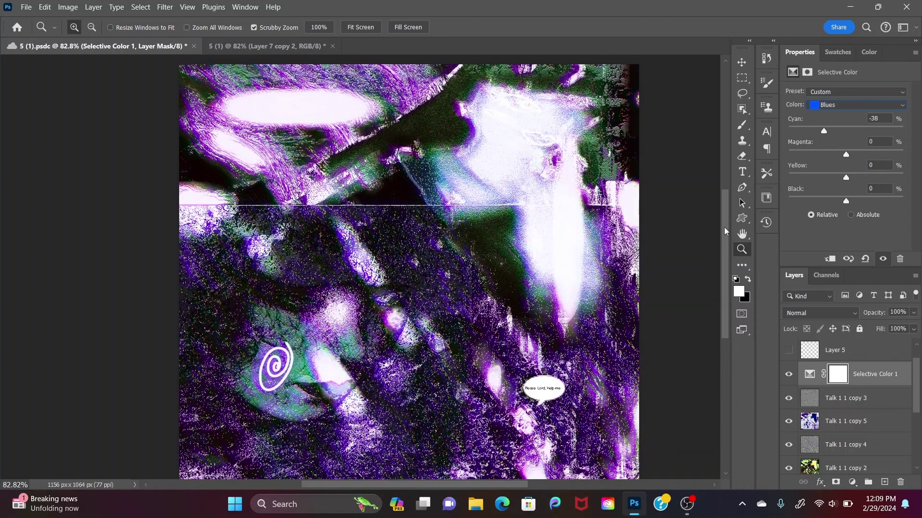
Step: Mark today's latest 12:08 PM version in the version history and preview the earlier 12:08 PM version
click(767, 222)
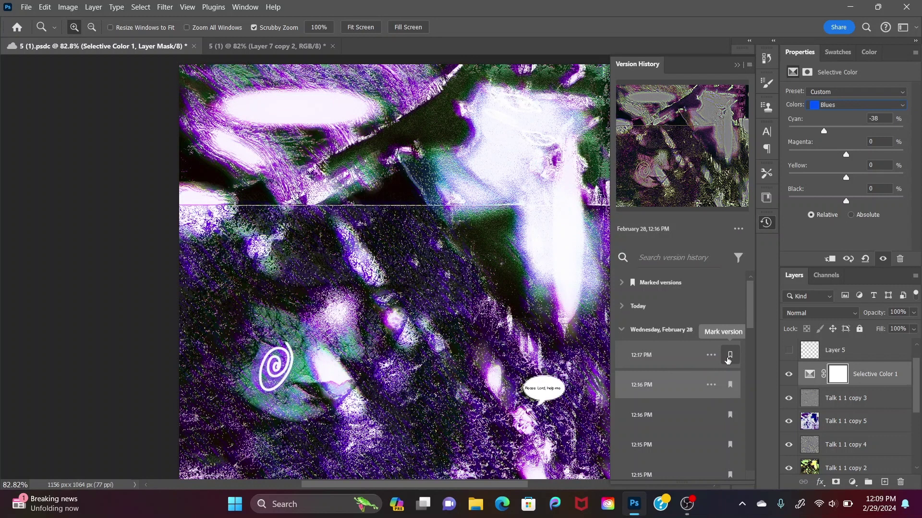
click(633, 308)
click(734, 333)
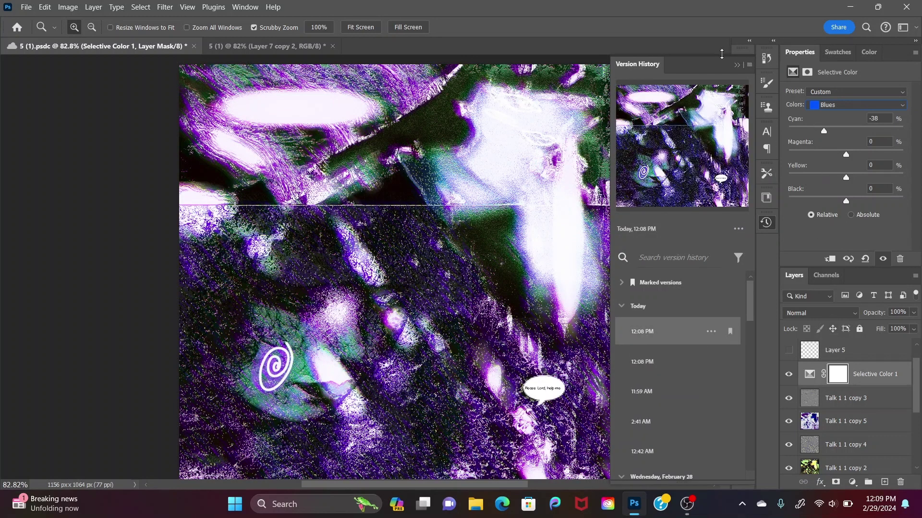
click(679, 358)
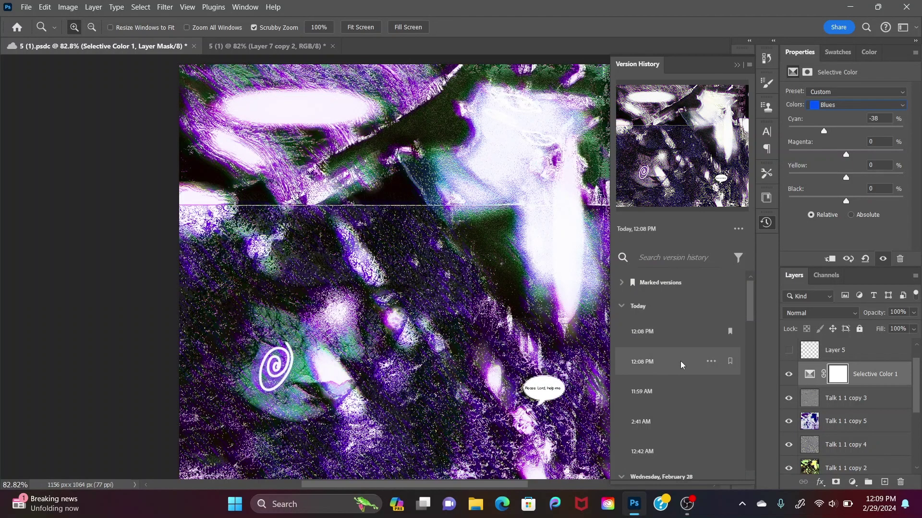
click(736, 65)
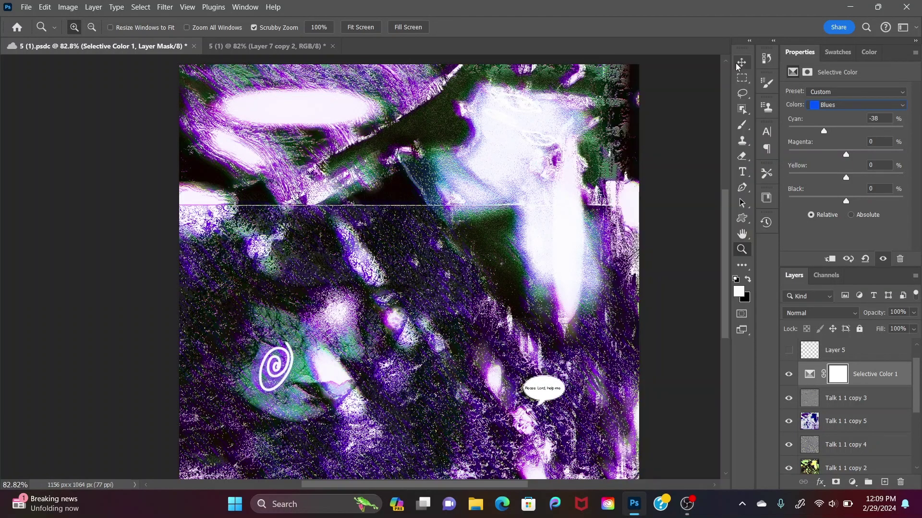
Step: Set Magenta to -41% for the Blues in the Selective Color adjustment and inspect the artwork
mouse_move(844, 153)
mouse_down()
mouse_move(860, 154)
mouse_move(808, 153)
mouse_move(855, 157)
mouse_move(828, 155)
mouse_up()
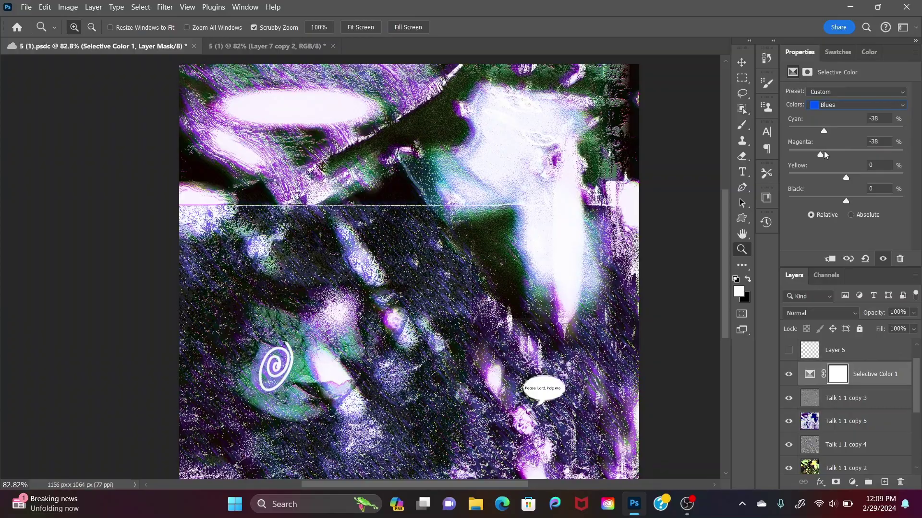
drag(824, 152, 823, 151)
key(ctrl+plus)
key(ctrl+plus)
key(ctrl+plus)
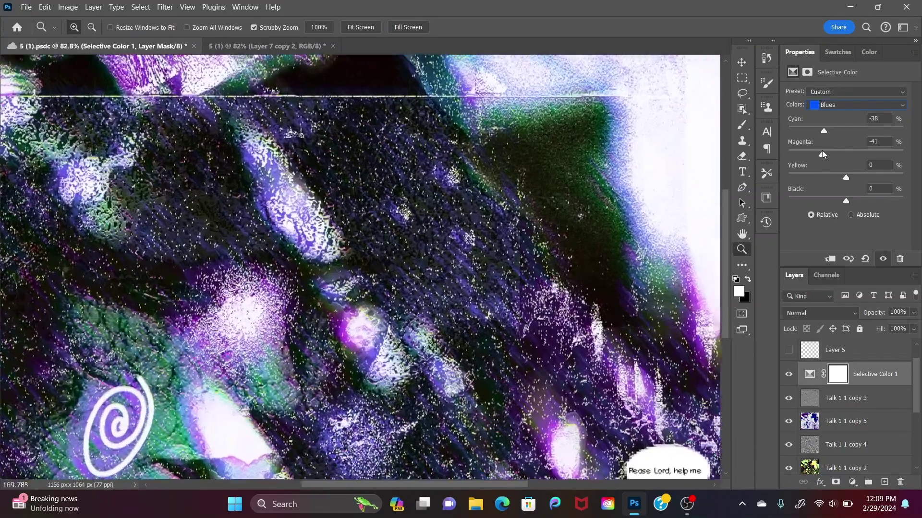
key(ctrl+0)
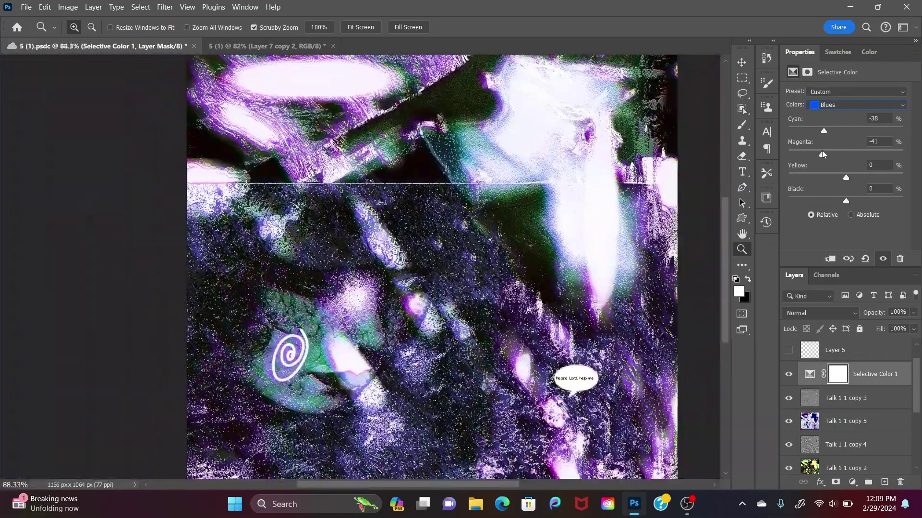
scroll(821, 151, down, 2)
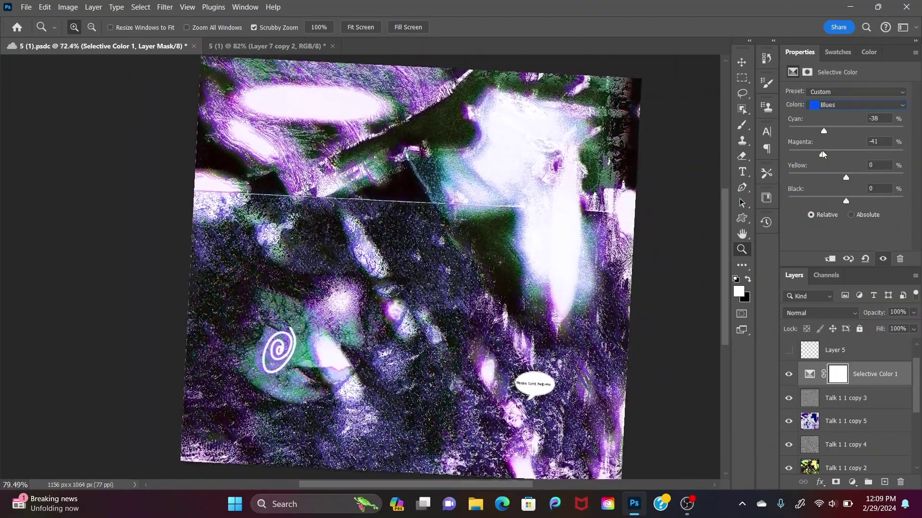
scroll(821, 150, up, 1)
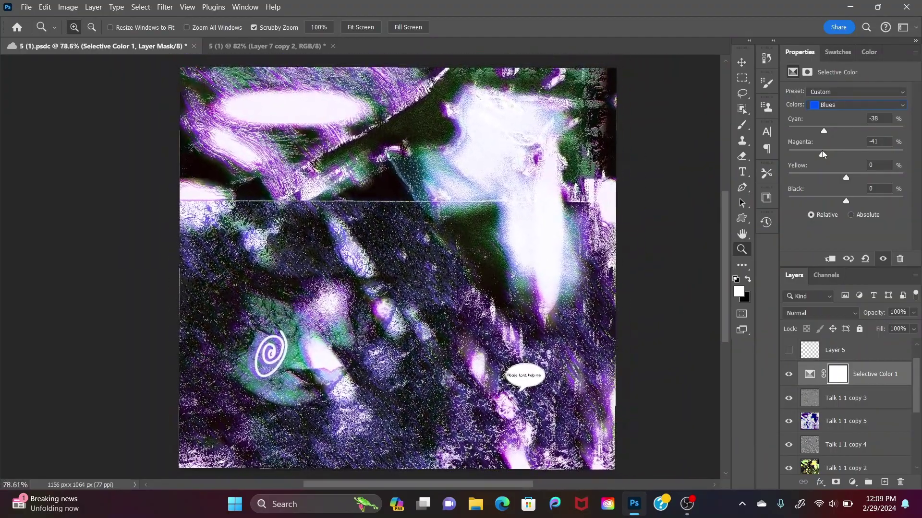
scroll(821, 150, up, 1)
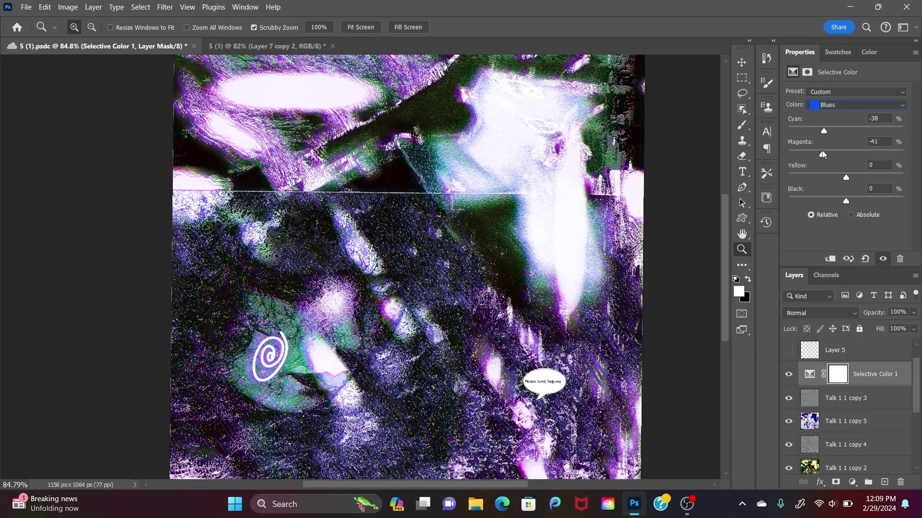
Step: Set Yellow to -14% and Black to +2% for the Blues in the Selective Color 1 adjustment
scroll(822, 151, up, 1)
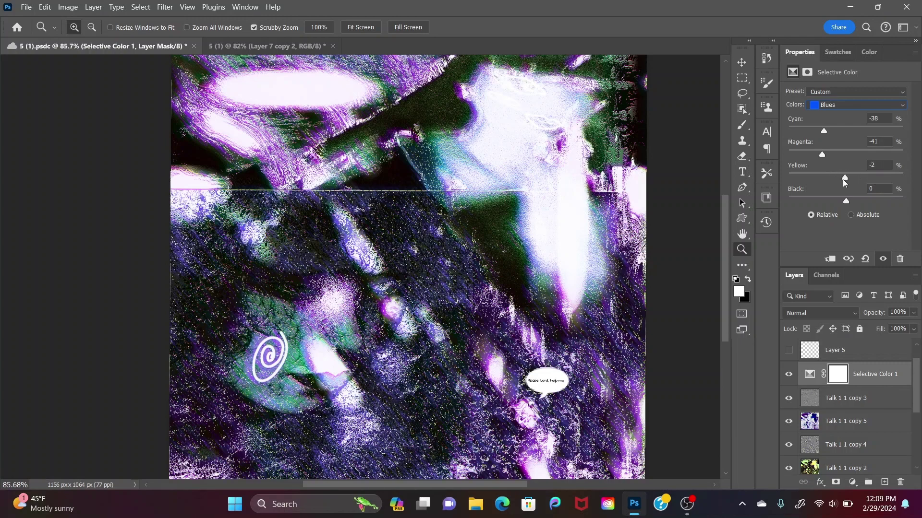
scroll(842, 180, down, 1)
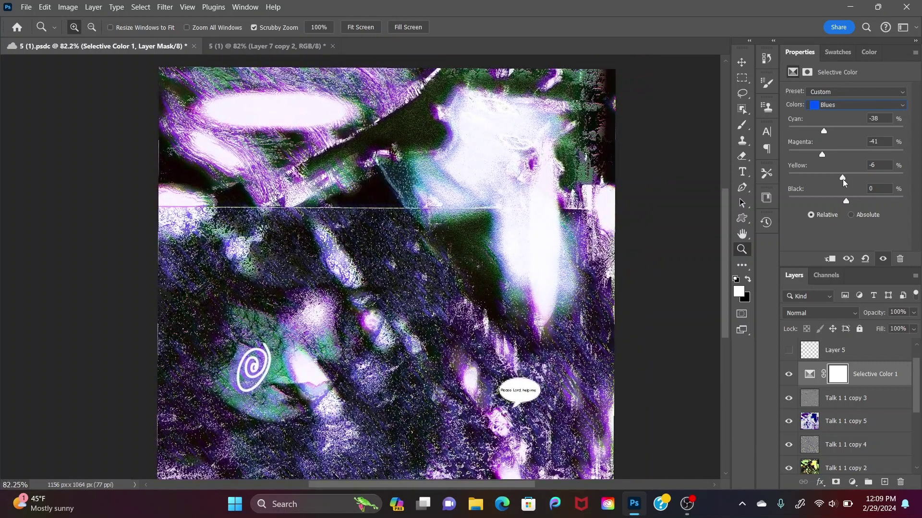
key(i)
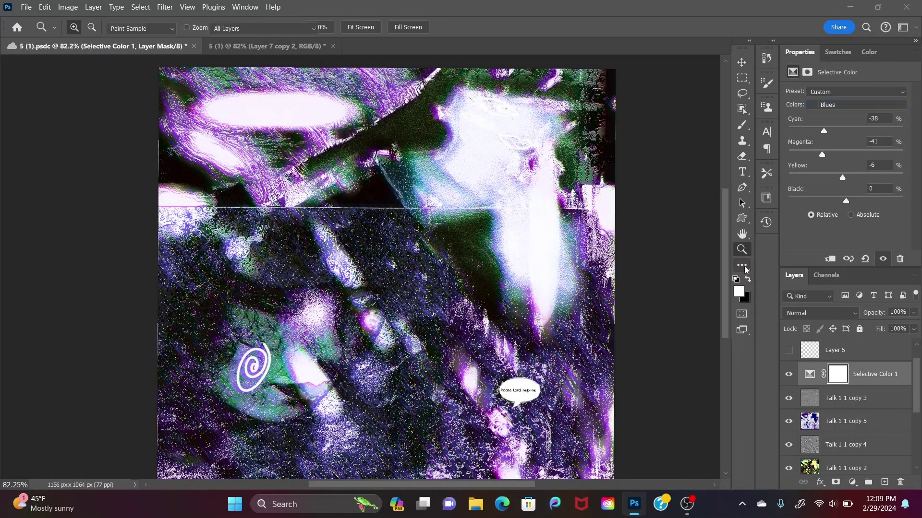
click(745, 270)
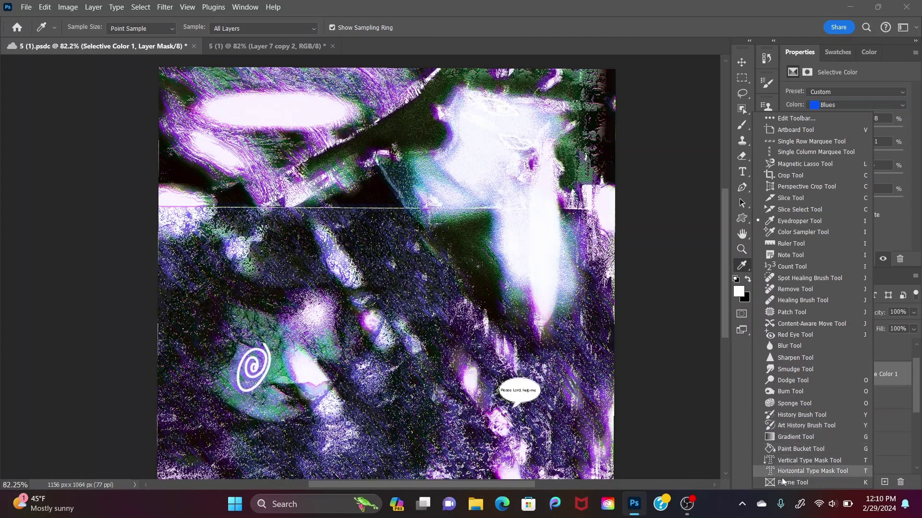
click(787, 176)
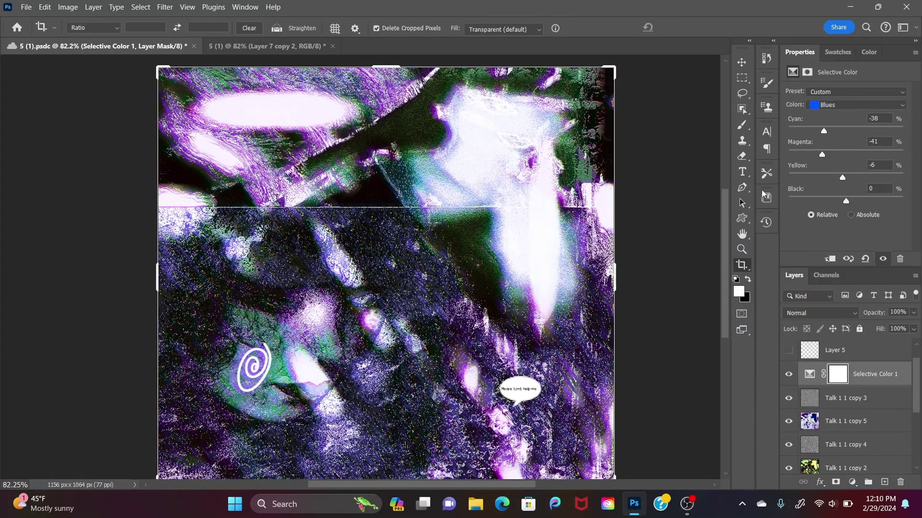
mouse_move(725, 214)
mouse_down()
mouse_move(724, 230)
mouse_move(725, 220)
mouse_up()
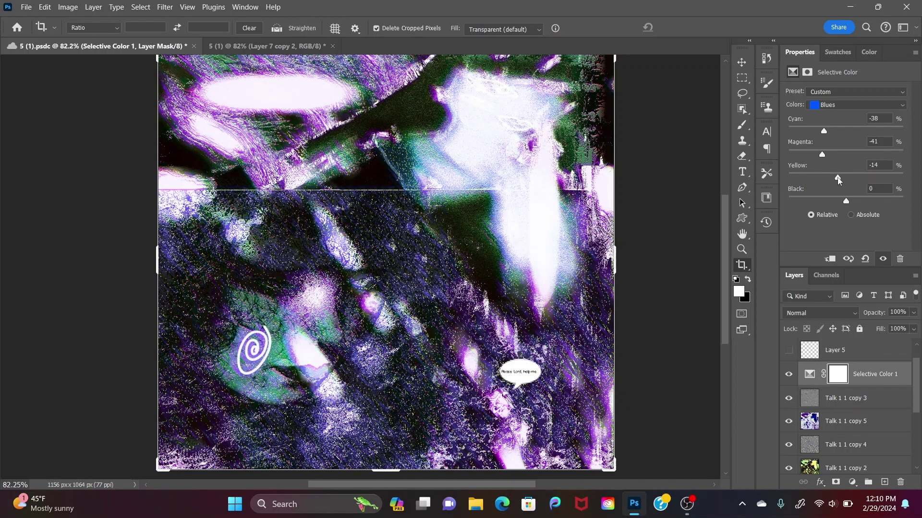
drag(827, 179, 851, 206)
click(742, 249)
drag(723, 253, 720, 252)
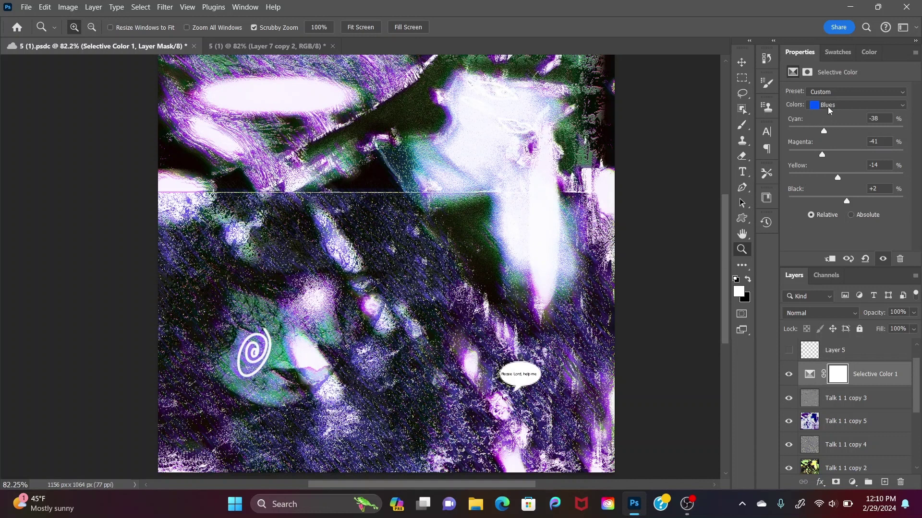
Step: Add a second Selective Color adjustment and set the Magentas to Cyan -73%, Magenta +21%, Yellow -24% and Black +11%
click(852, 482)
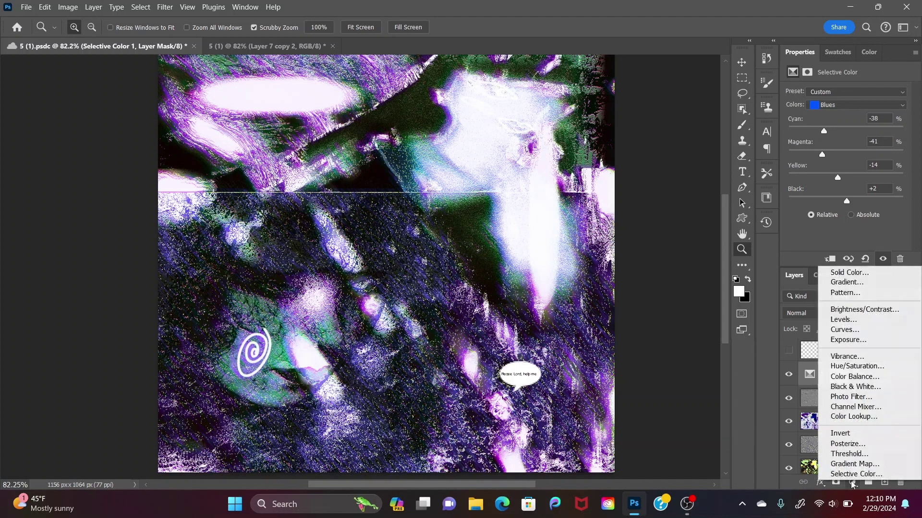
click(857, 475)
click(839, 105)
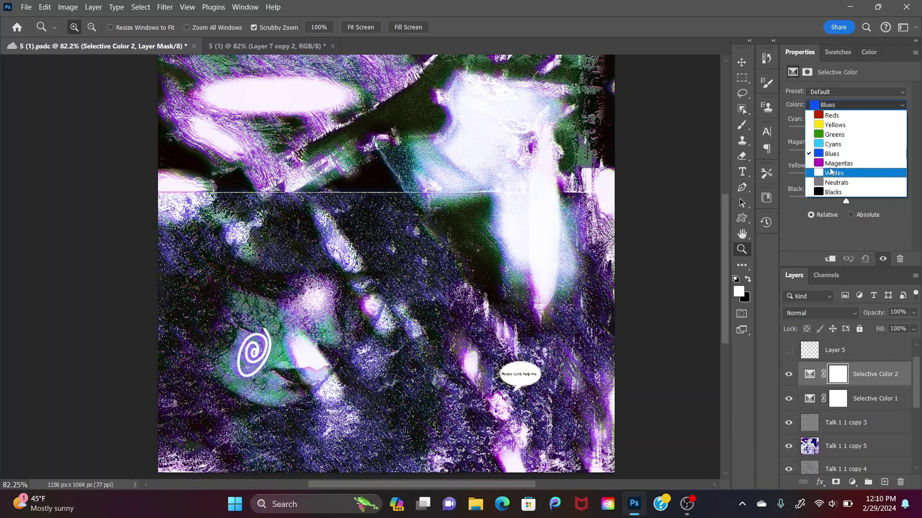
click(832, 163)
drag(846, 131, 804, 131)
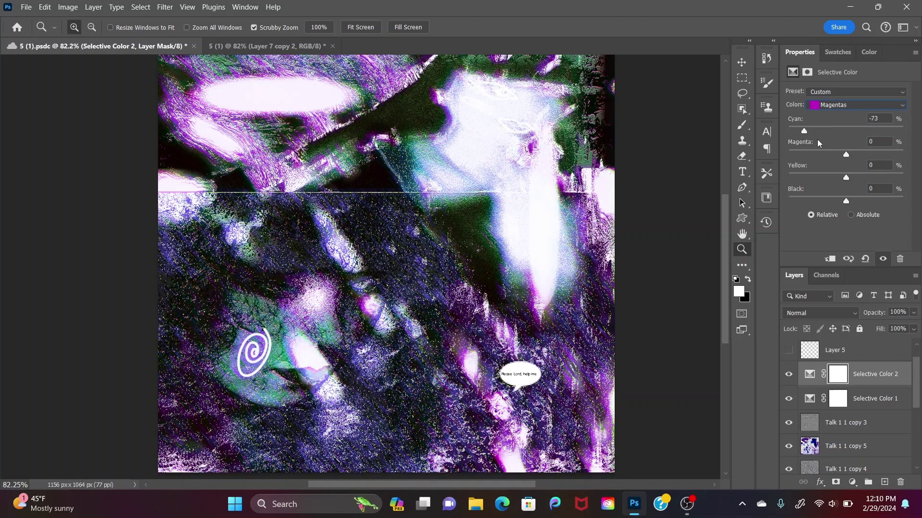
drag(846, 154, 833, 179)
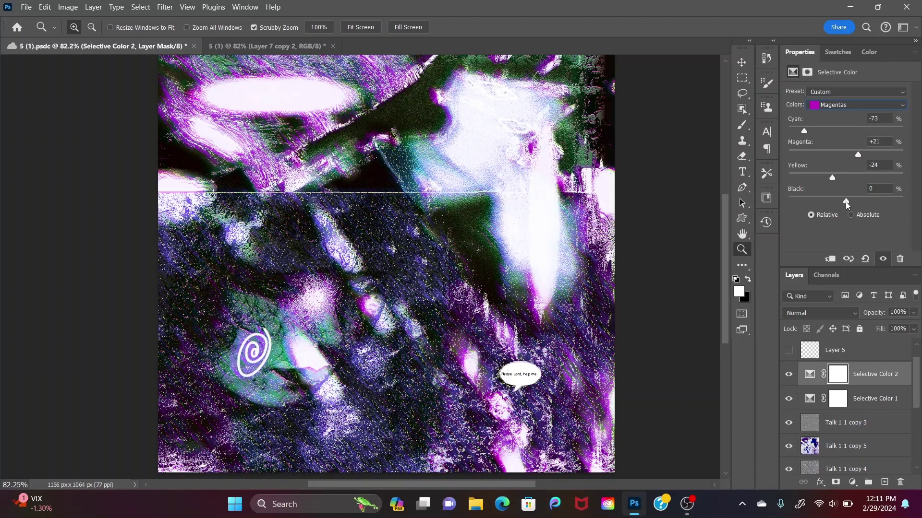
mouse_move(847, 204)
mouse_down()
mouse_move(873, 203)
mouse_move(836, 204)
mouse_move(862, 203)
mouse_move(853, 205)
mouse_up()
Step: Try other blend modes on the two Selective Color layers, including Hue on Selective Color 2, and undo the Hue change
click(854, 401)
click(824, 312)
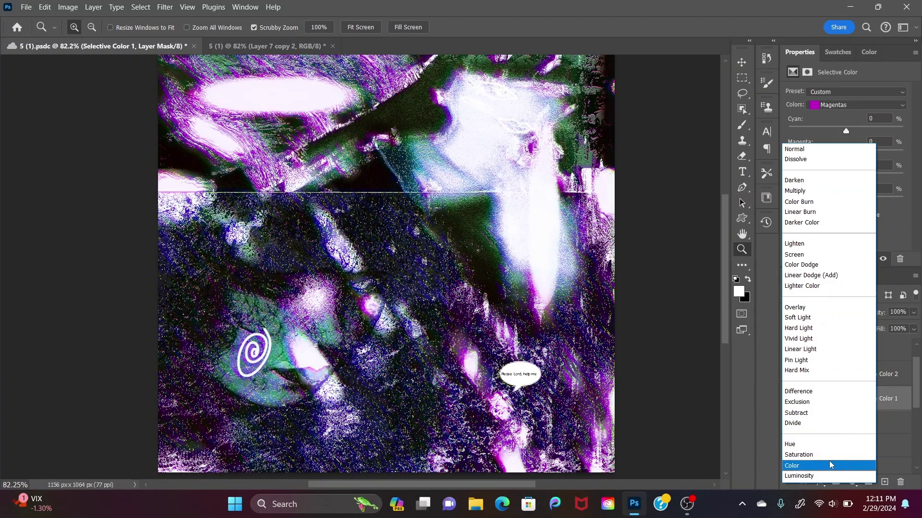
click(828, 461)
click(816, 378)
click(828, 315)
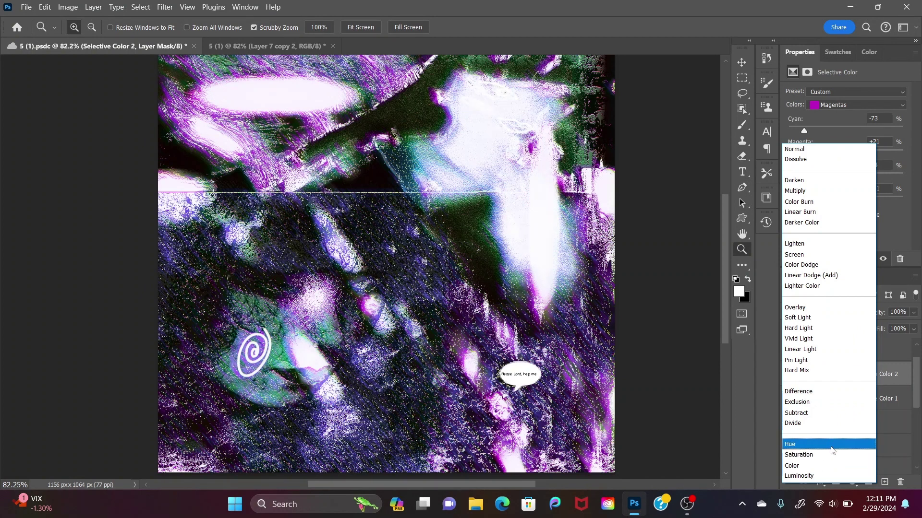
click(832, 447)
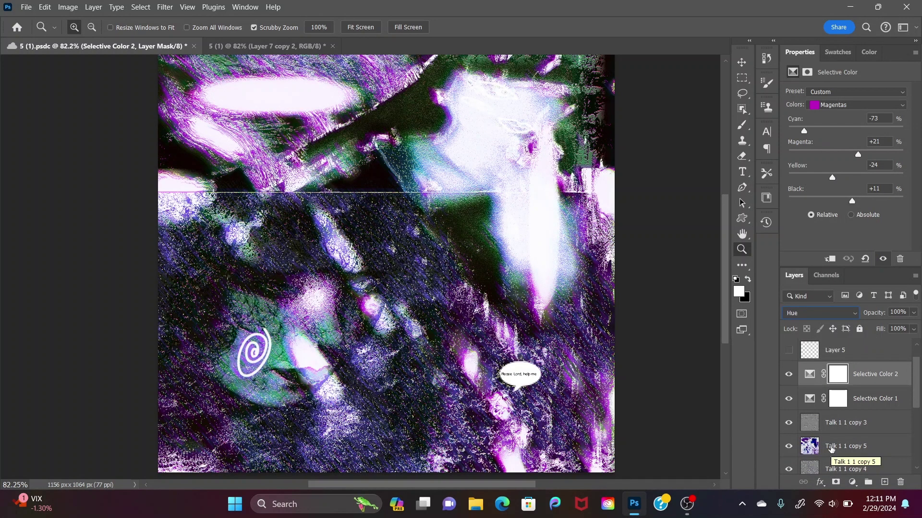
key(ctrl+z)
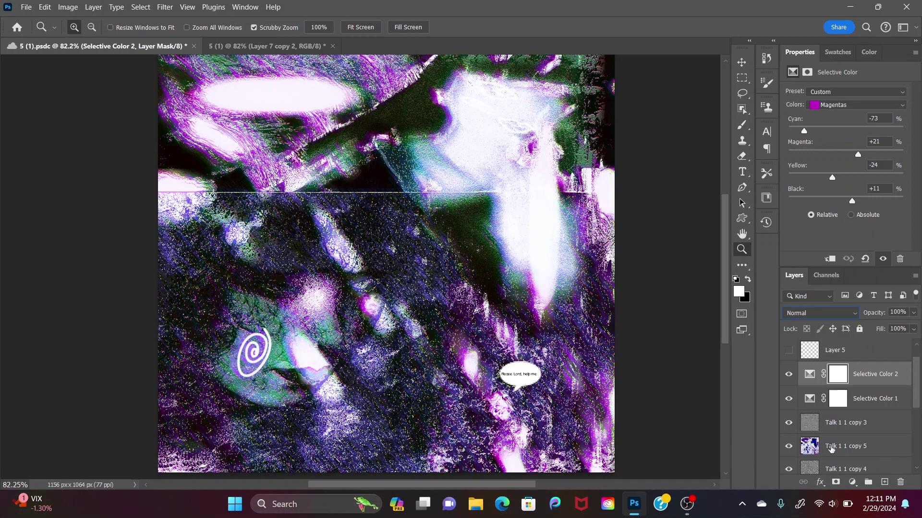
Step: Duplicate the Talk 1 1 copy layer and apply a Halftone Pattern filter to the duplicate with Size 1, Contrast 3 and Dot pattern
scroll(831, 449, down, 3)
click(858, 368)
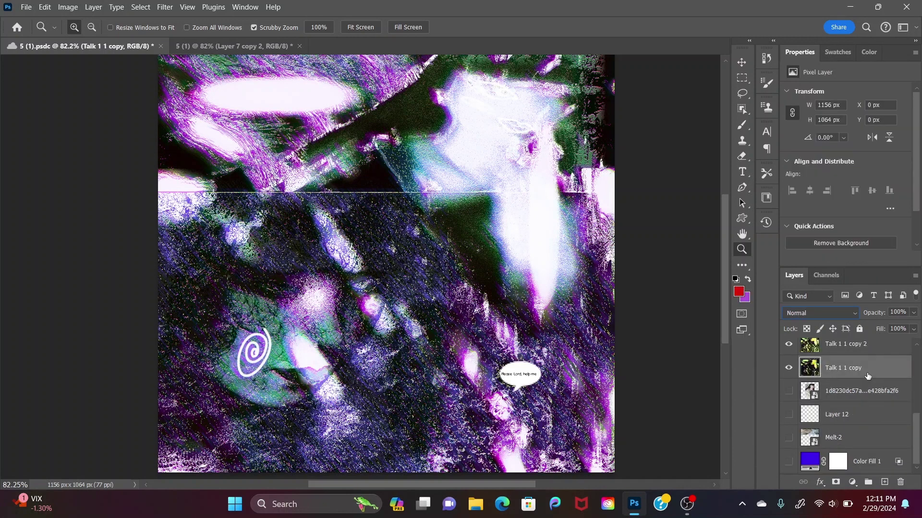
click(165, 6)
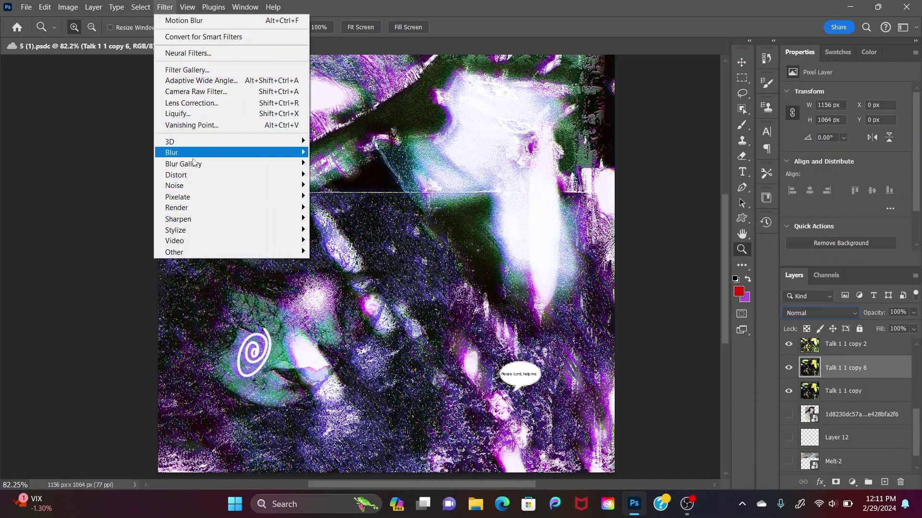
click(185, 70)
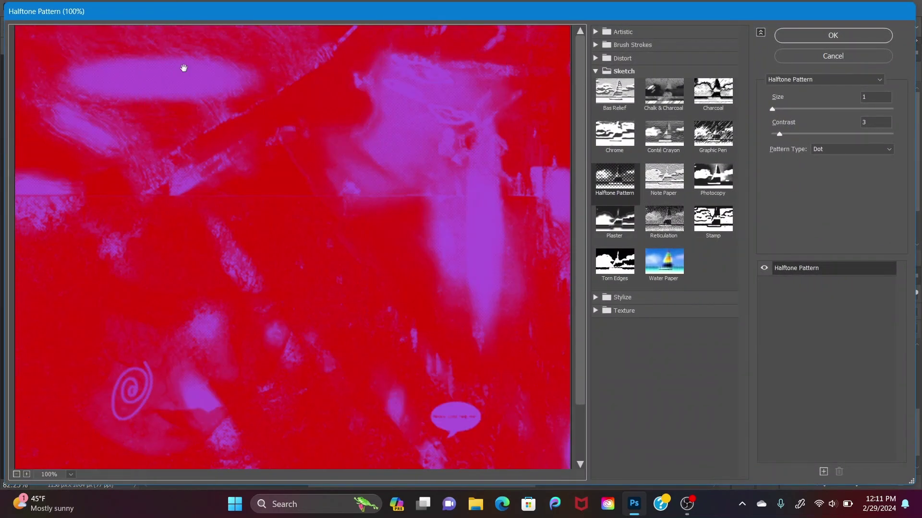
key(Return)
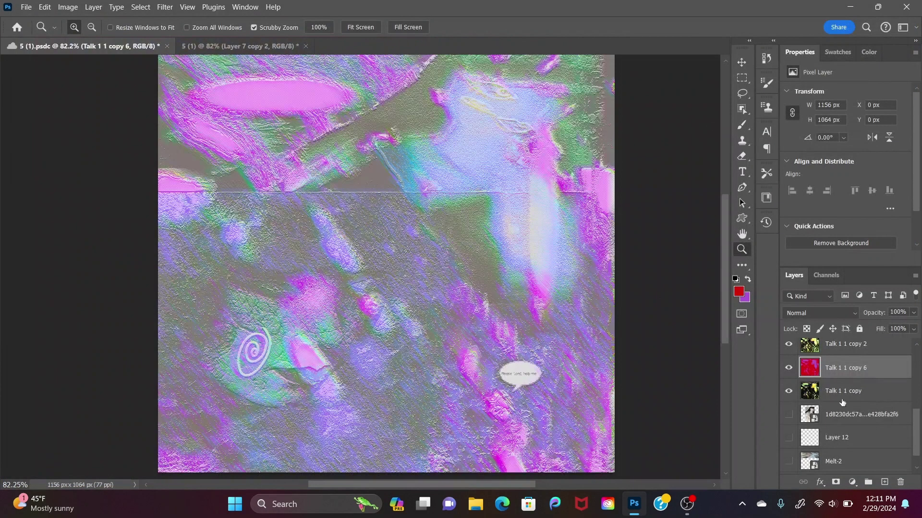
Step: Set the filtered Talk 1 1 copy 6 layer to Hard Mix and preview alternative blend modes
click(815, 313)
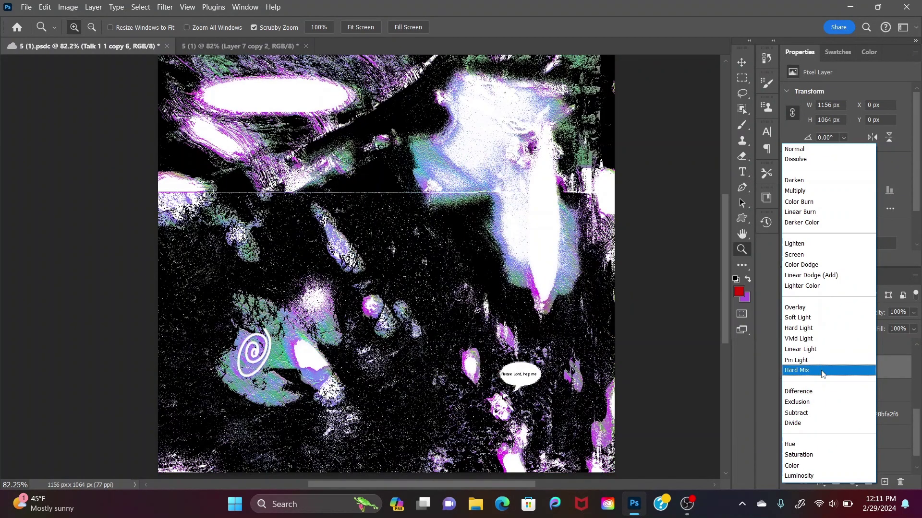
click(821, 372)
drag(724, 318, 723, 316)
click(795, 312)
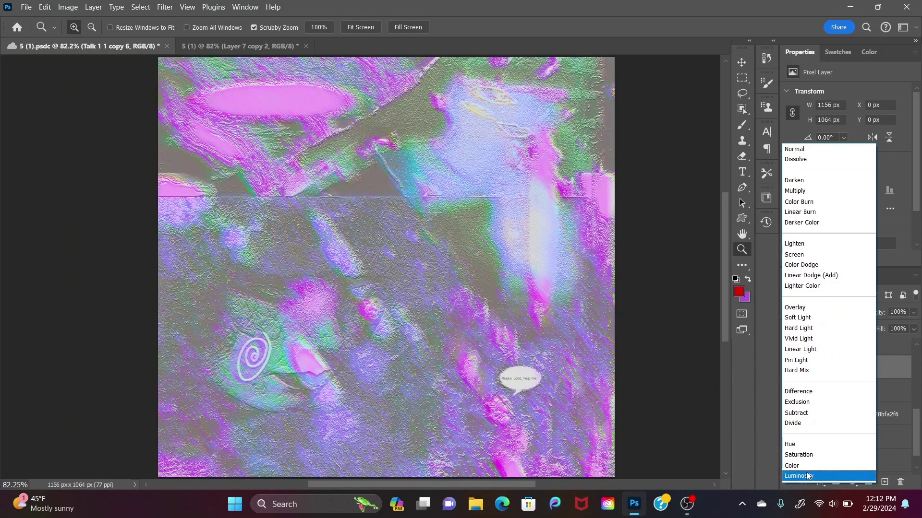
click(681, 431)
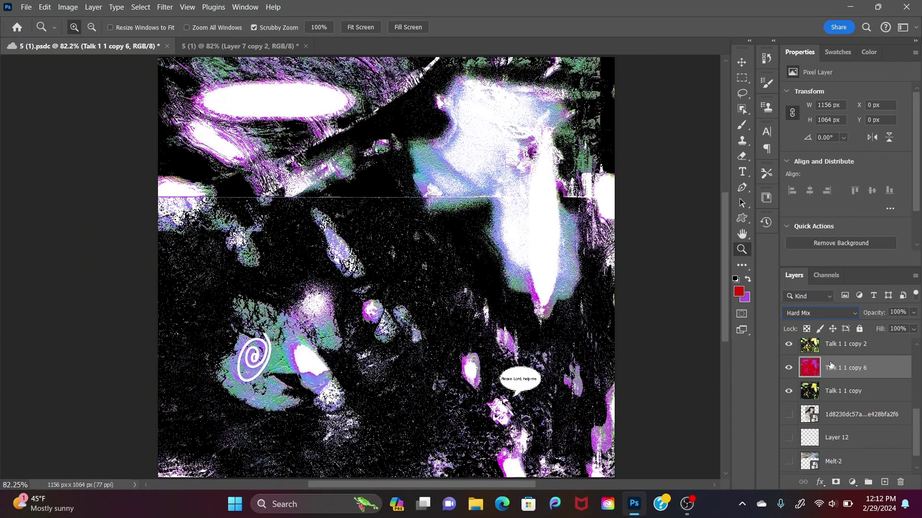
Step: Try Talk 1 1 copy 6 between the two Selective Color layers with different blend modes, and undo the move, blend mode and halftone filter
scroll(832, 368, up, 3)
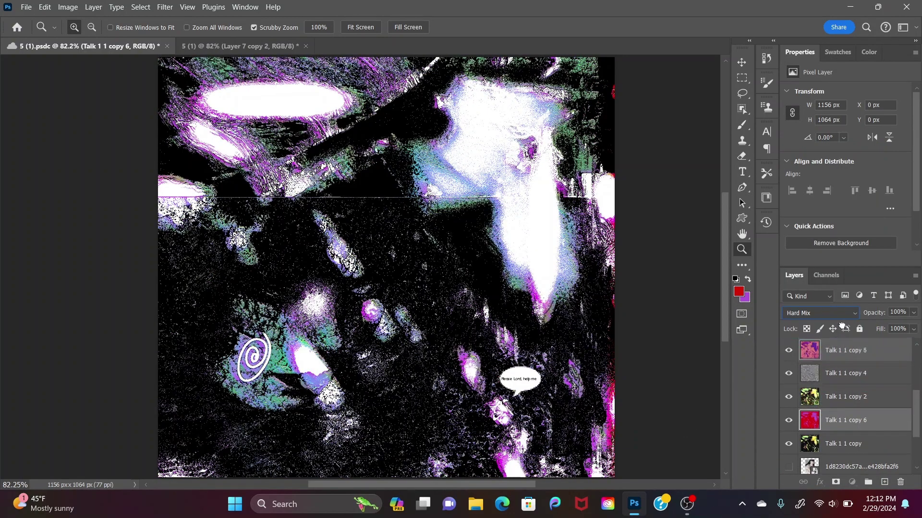
mouse_move(841, 420)
mouse_down()
mouse_move(838, 393)
mouse_move(833, 430)
mouse_move(834, 414)
mouse_up()
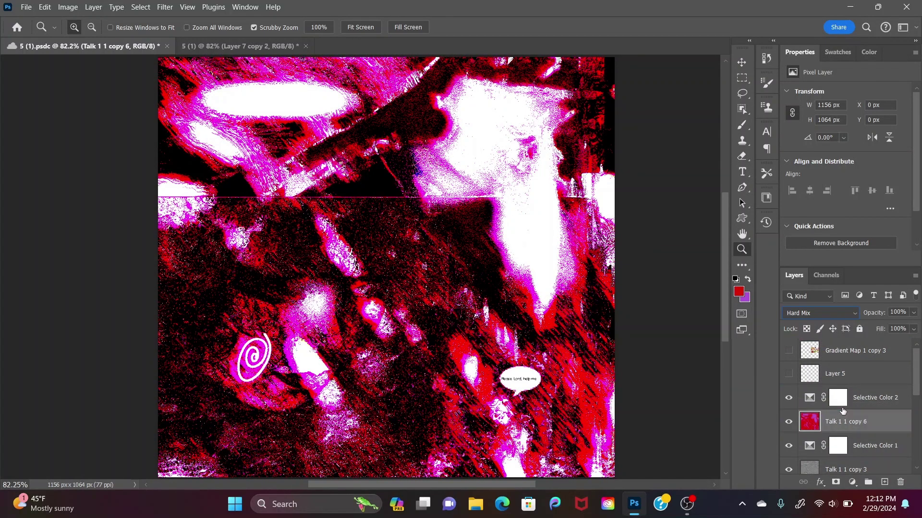
click(796, 313)
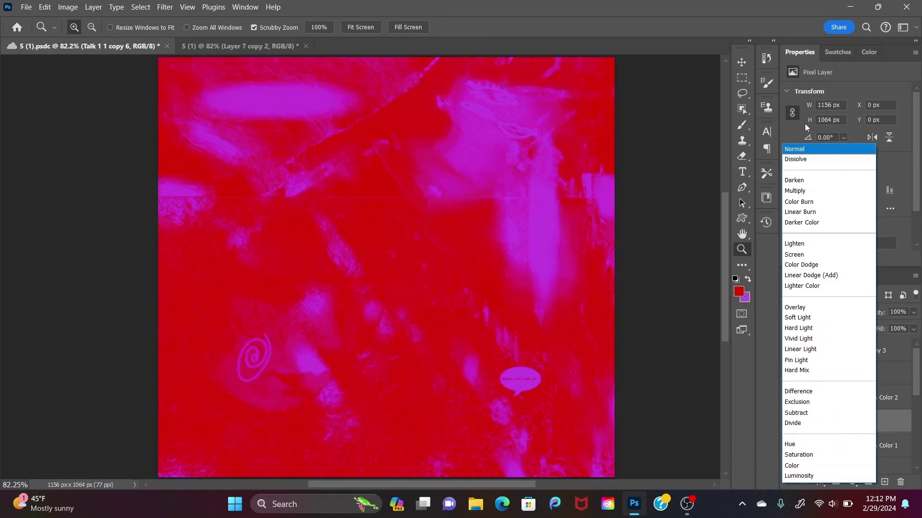
click(624, 238)
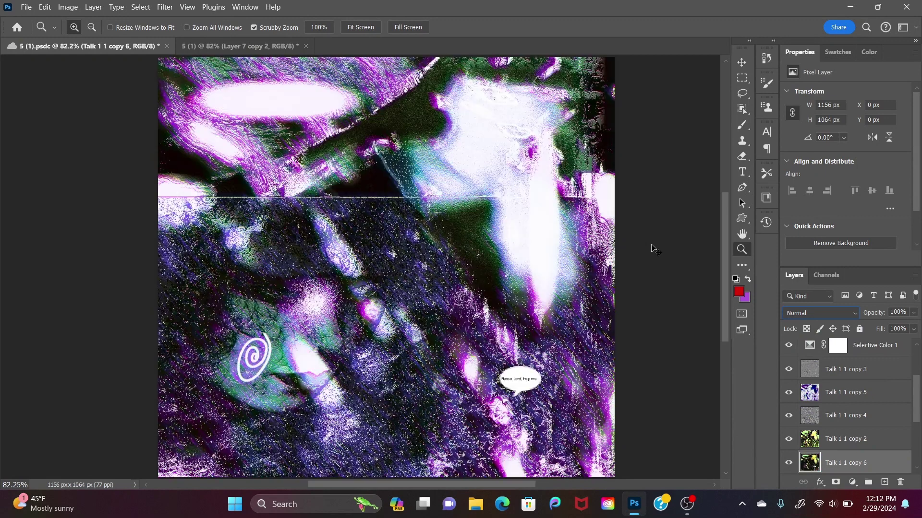
click(165, 7)
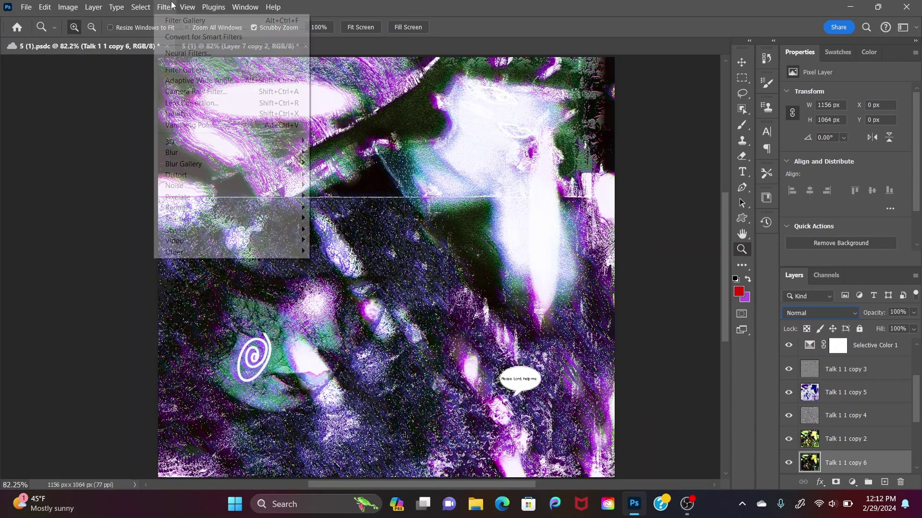
mouse_move(252, 252)
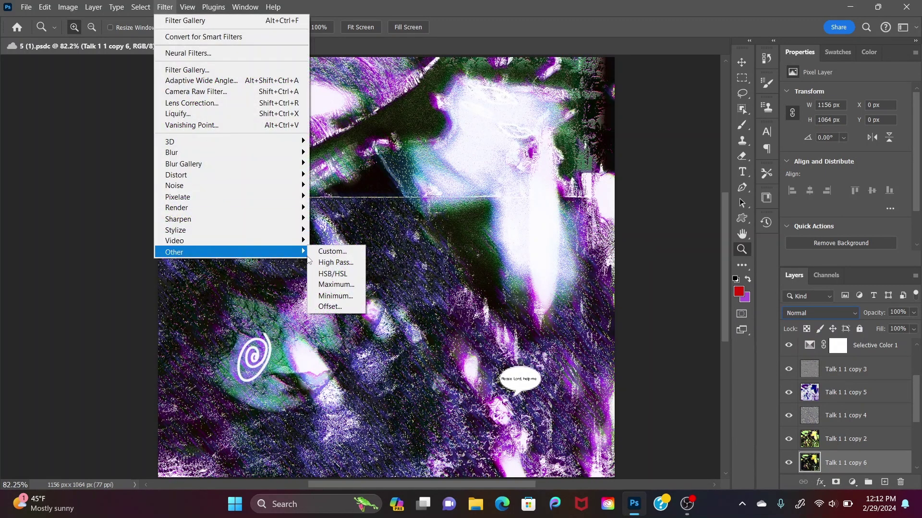
click(843, 446)
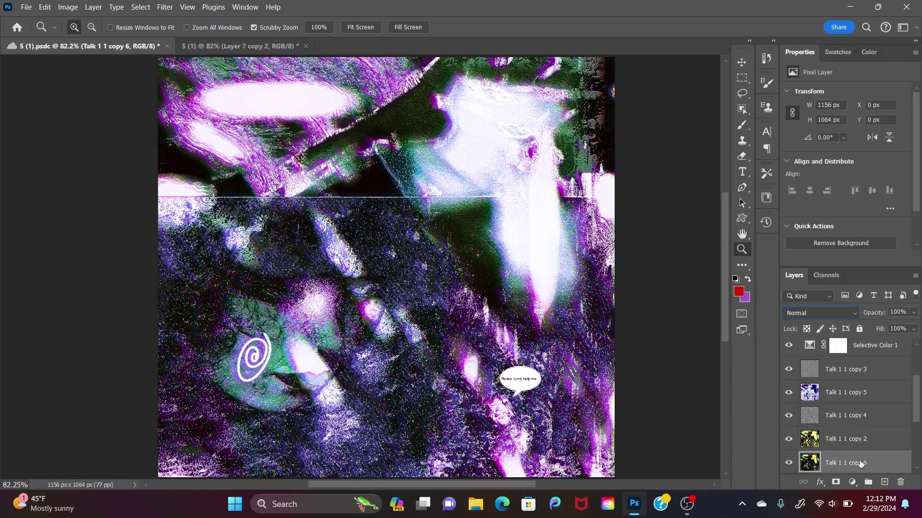
Step: Move the Talk 1 1 copy 6 layer above Selective Color 2 and open its blending options
drag(860, 461, 886, 402)
double_click(886, 402)
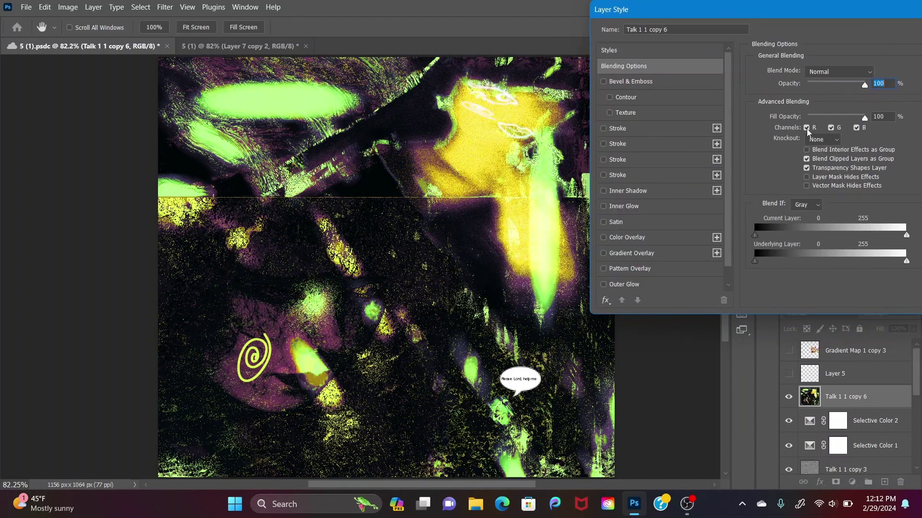
Step: Exclude the R and G channels from the layer's blending and set the Underlying Layer's dark Blend If limit to 234
click(806, 128)
click(807, 127)
click(831, 128)
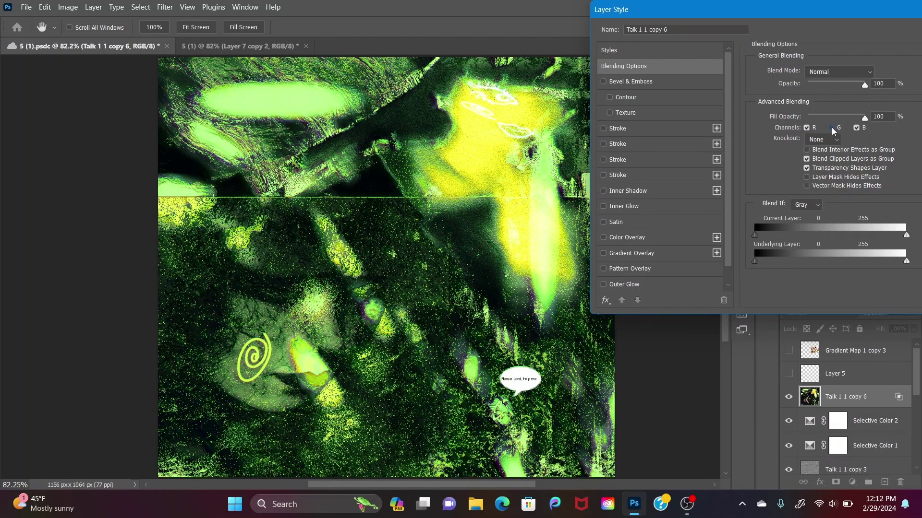
click(856, 128)
click(856, 128)
click(807, 128)
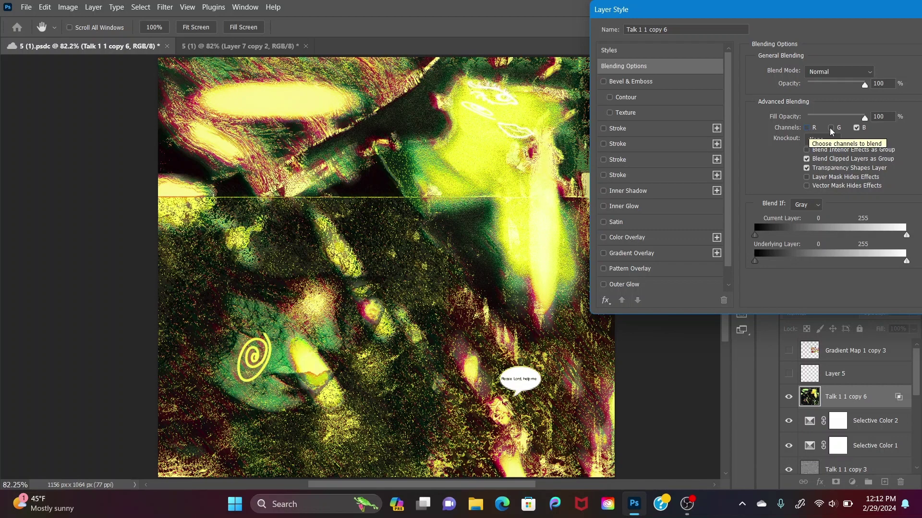
click(831, 127)
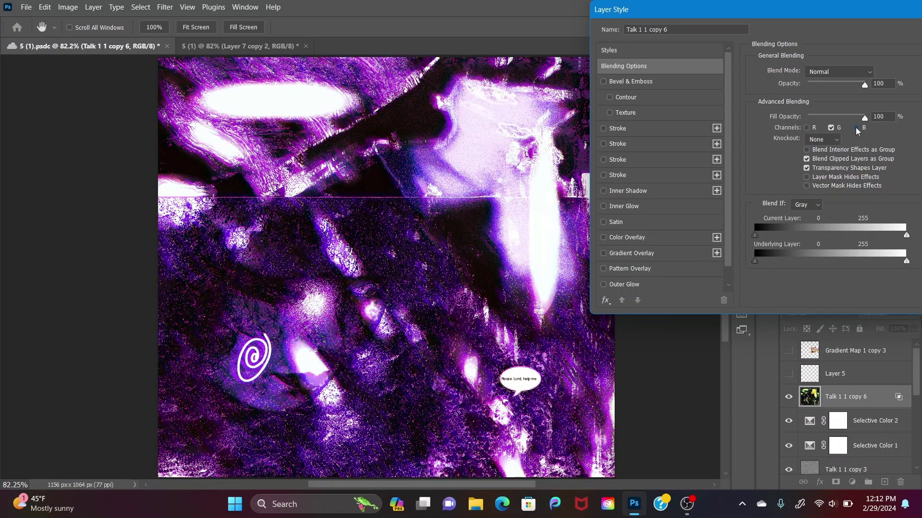
click(856, 129)
click(840, 128)
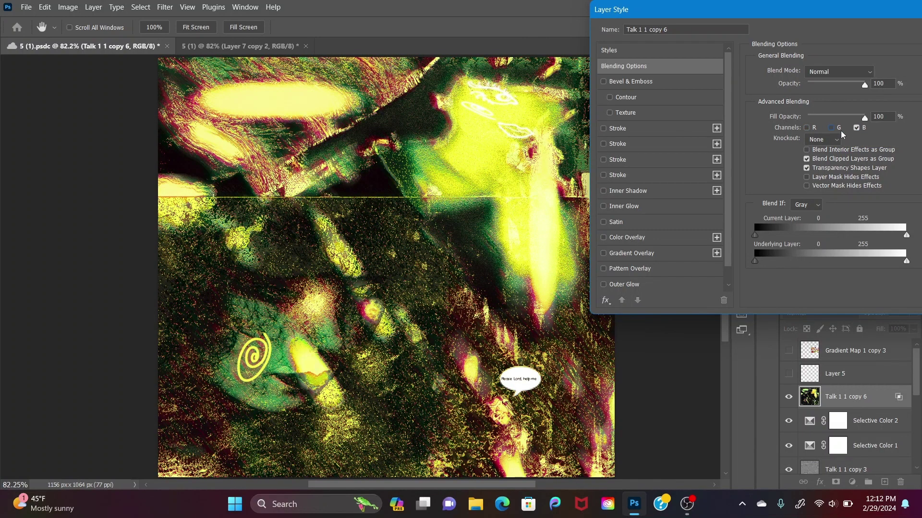
drag(755, 235, 895, 267)
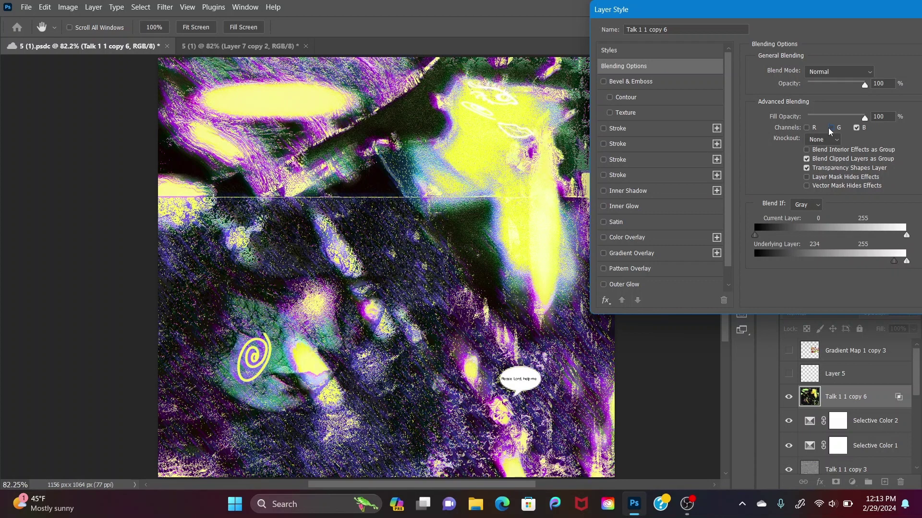
Step: Split the Current Layer's light Blend If limit to 199/255, re-include the R and G channels, and apply the blending options
drag(907, 235, 875, 236)
click(831, 128)
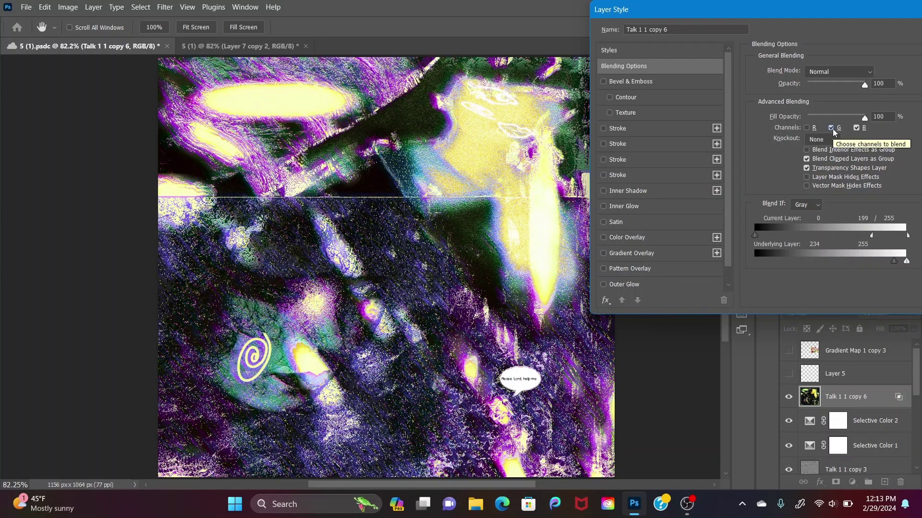
click(807, 128)
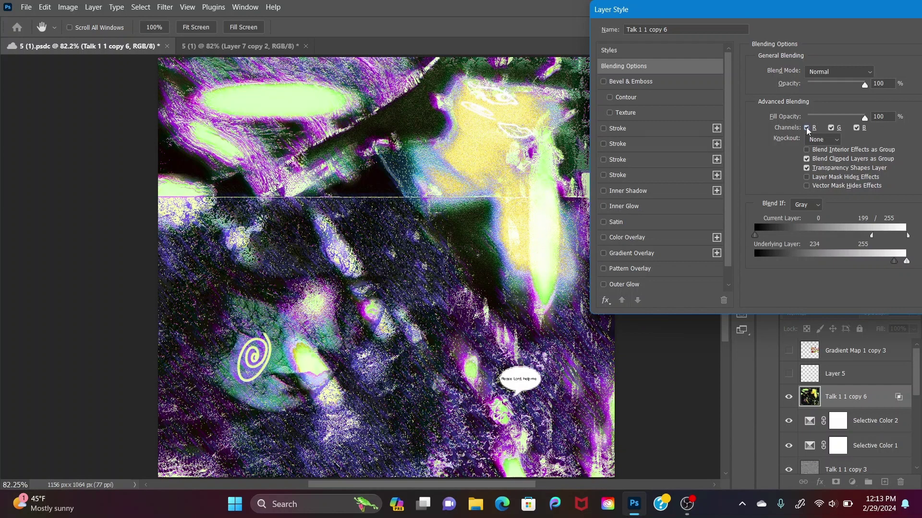
drag(782, 15, 758, 15)
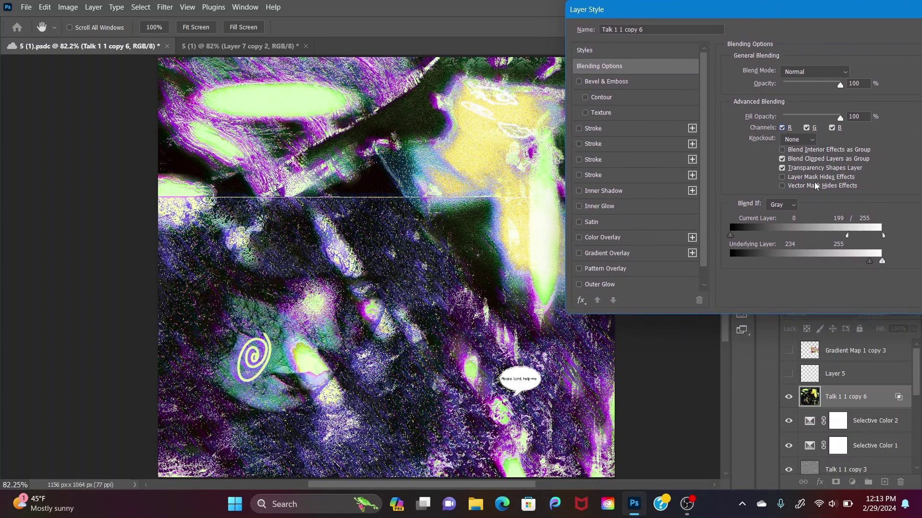
drag(836, 12, 811, 19)
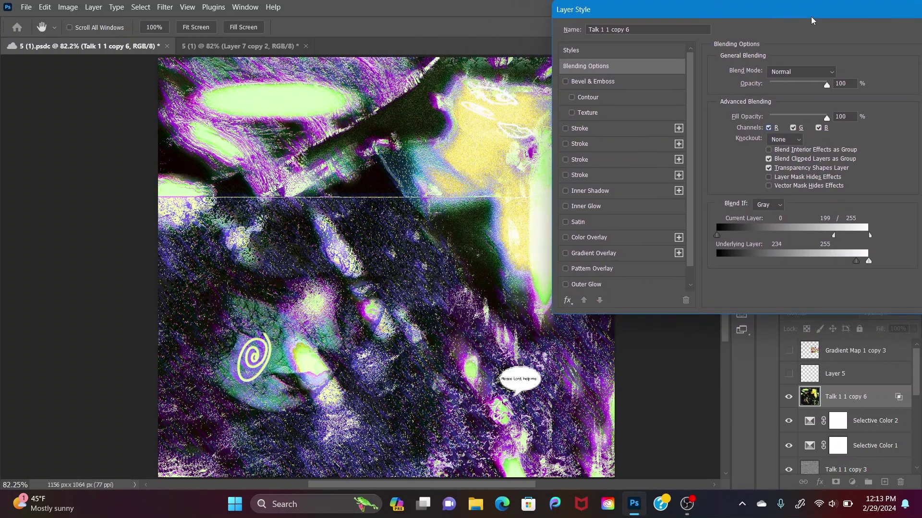
click(819, 128)
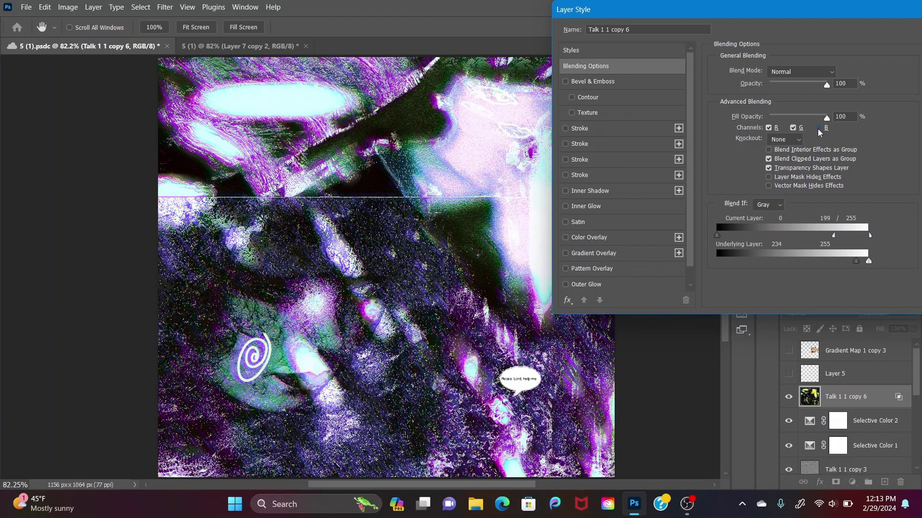
click(819, 129)
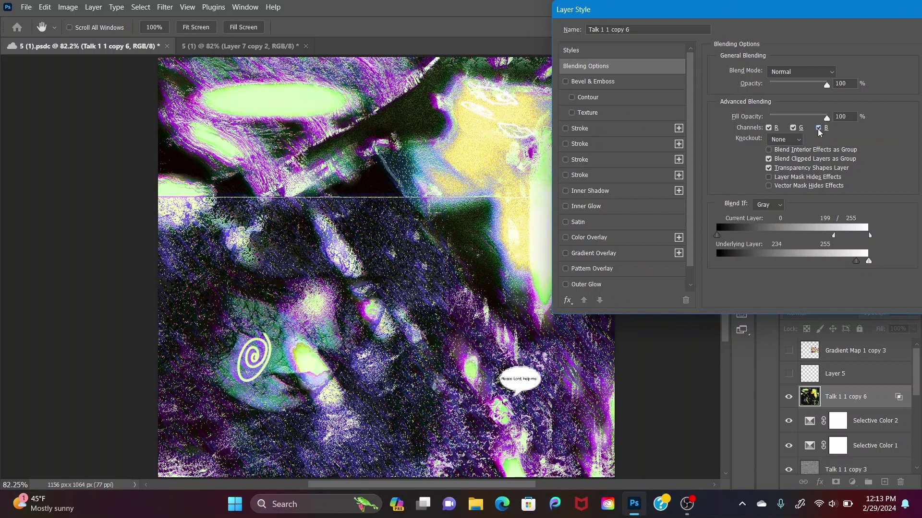
drag(761, 9, 714, 9)
click(899, 40)
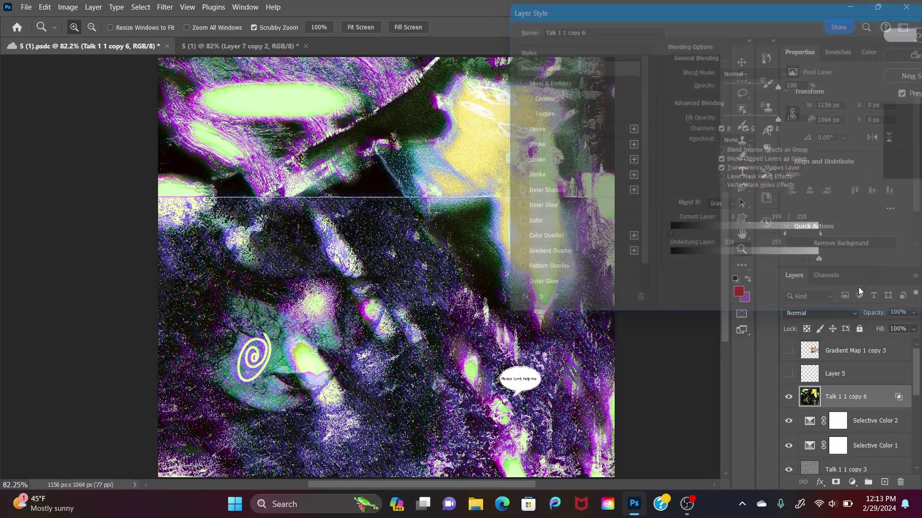
Step: Preview alternative blend modes for the Talk 1 1 copy 6 layer, including Luminosity
click(823, 312)
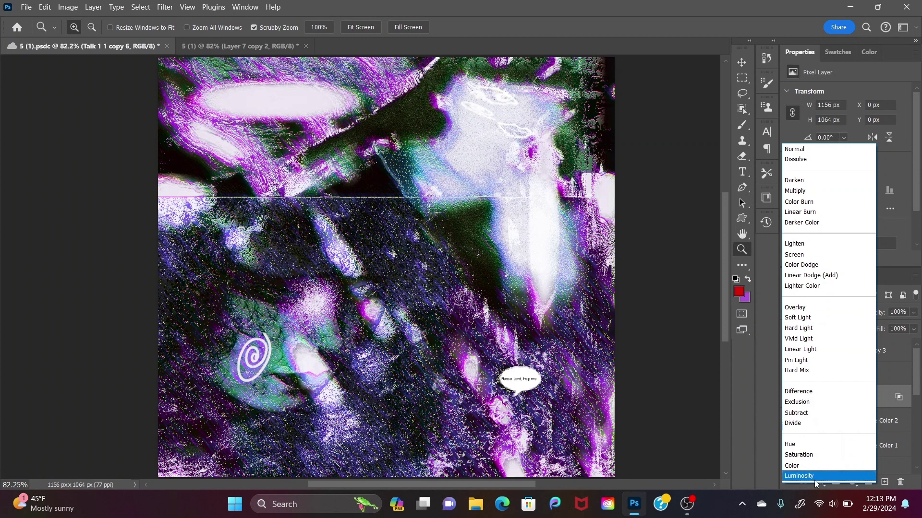
key(Escape)
scroll(725, 254, down, 1)
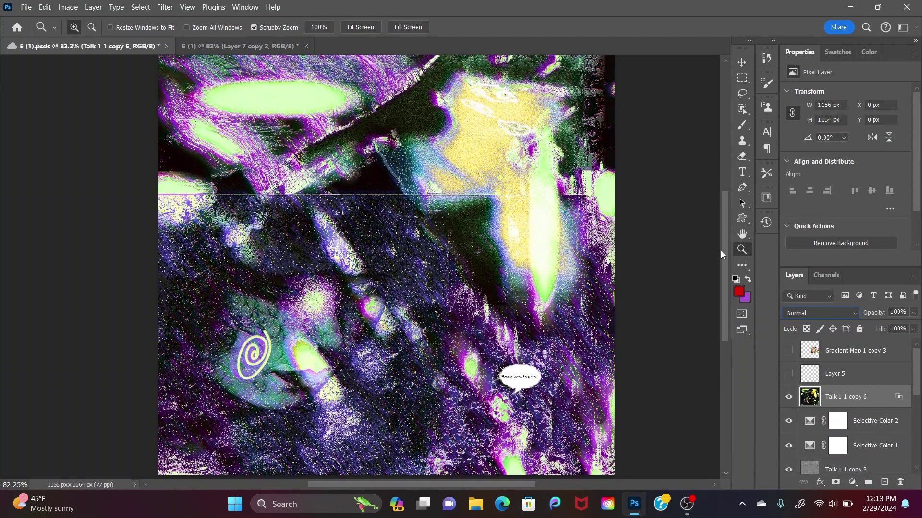
drag(873, 402, 876, 458)
Step: Preview alternative blend modes for Selective Color 2 and compare the artwork with and without Talk 1 1 copy 6
click(859, 420)
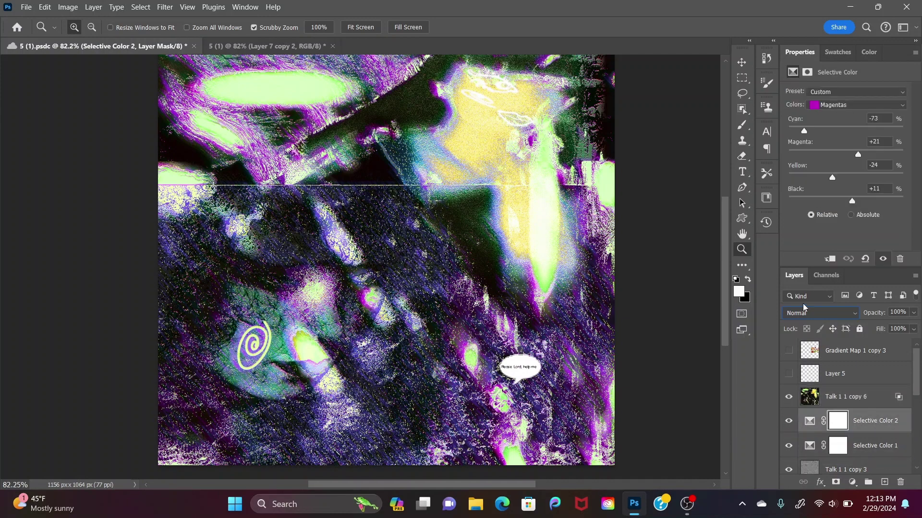
click(810, 317)
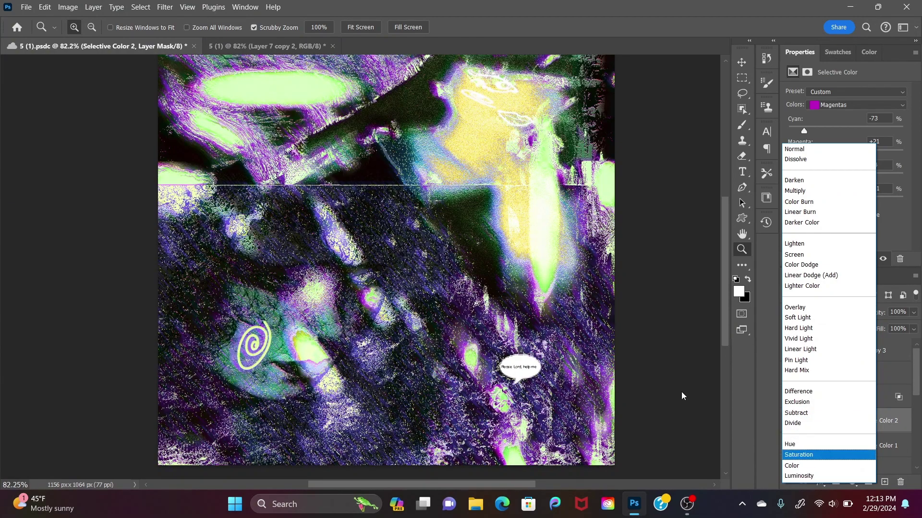
click(662, 386)
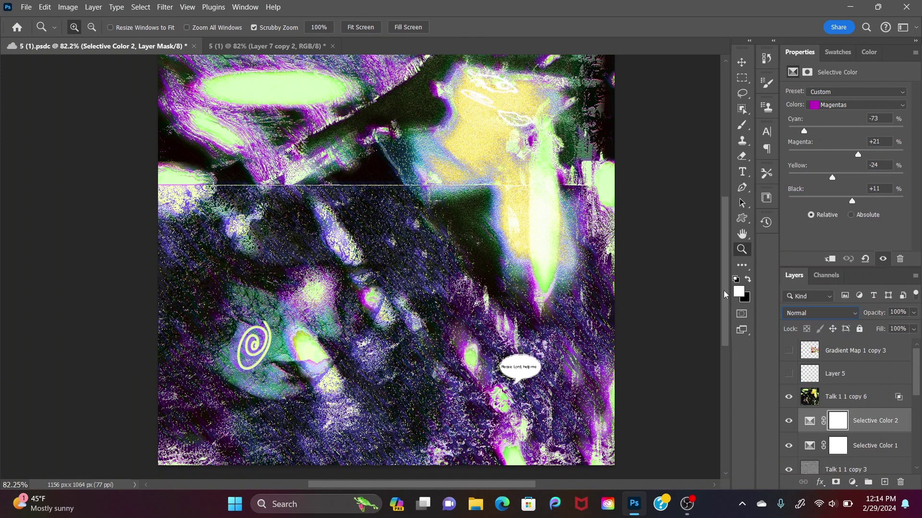
drag(725, 295, 725, 288)
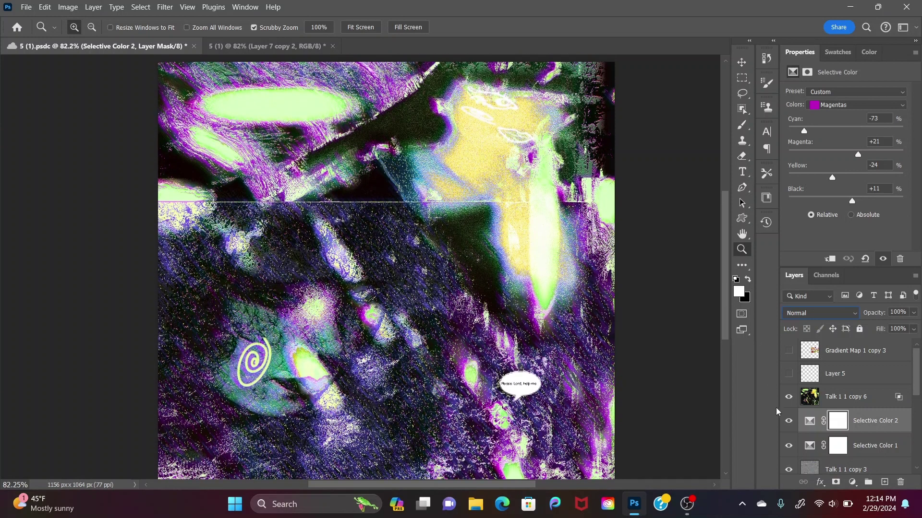
click(789, 397)
click(790, 397)
Step: Add a Selective Color adjustment above Talk 1 1 copy 6 with Yellows at Cyan +100, Magenta +100, Yellow -12 and Black +14
click(856, 396)
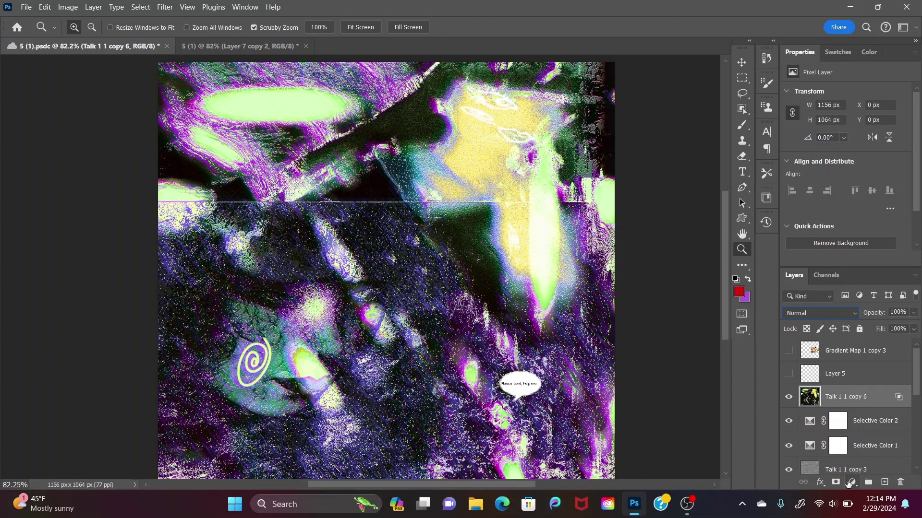
click(849, 482)
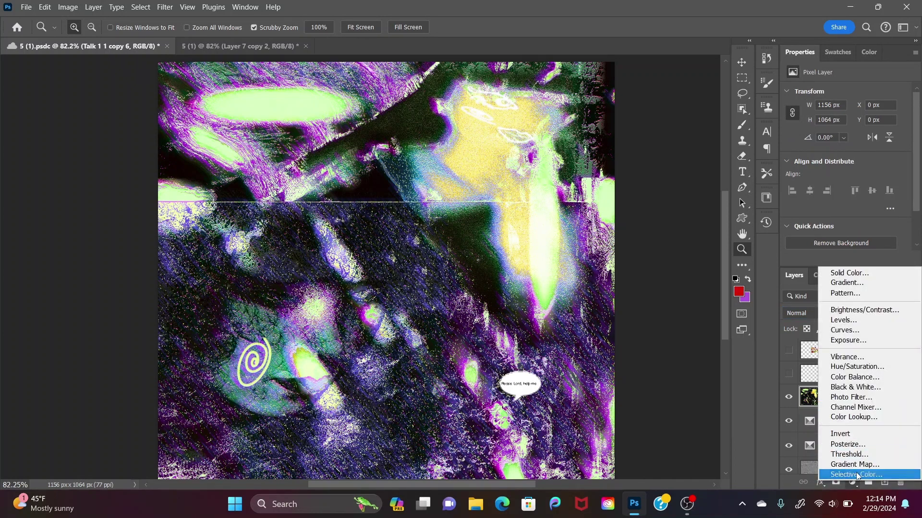
click(859, 477)
click(838, 105)
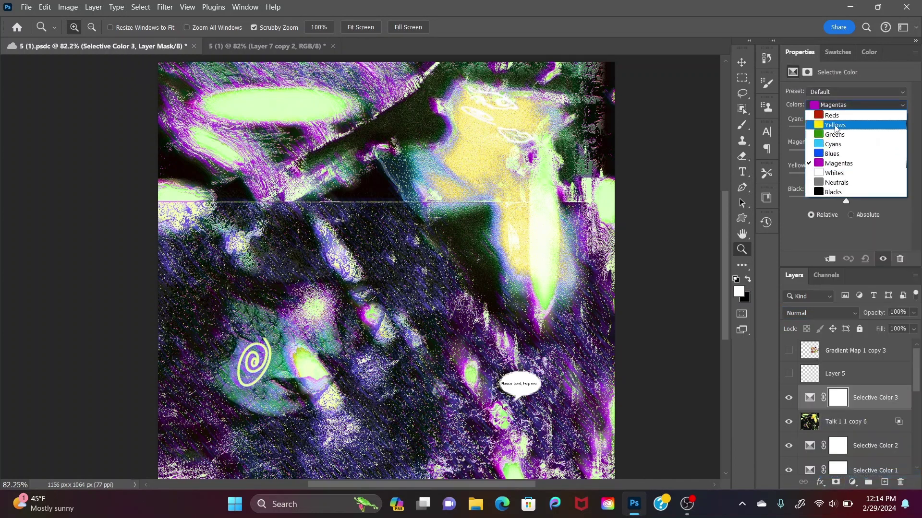
click(839, 125)
drag(846, 133, 912, 131)
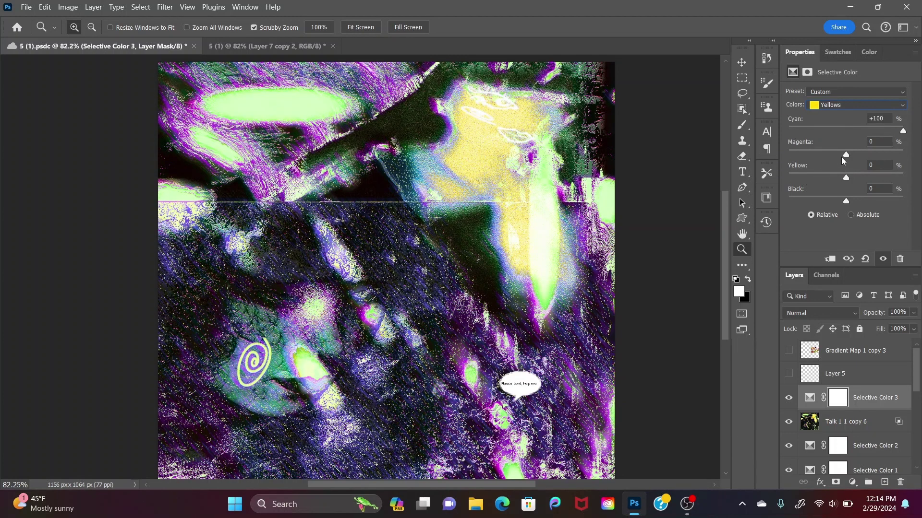
drag(841, 157, 792, 178)
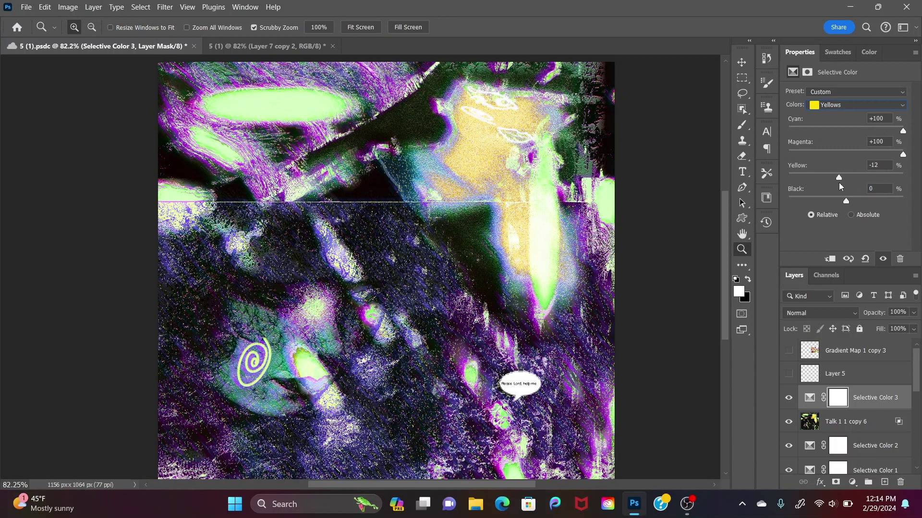
drag(845, 201, 861, 214)
mouse_move(724, 208)
mouse_down()
mouse_move(725, 231)
mouse_move(720, 203)
mouse_move(722, 211)
mouse_up()
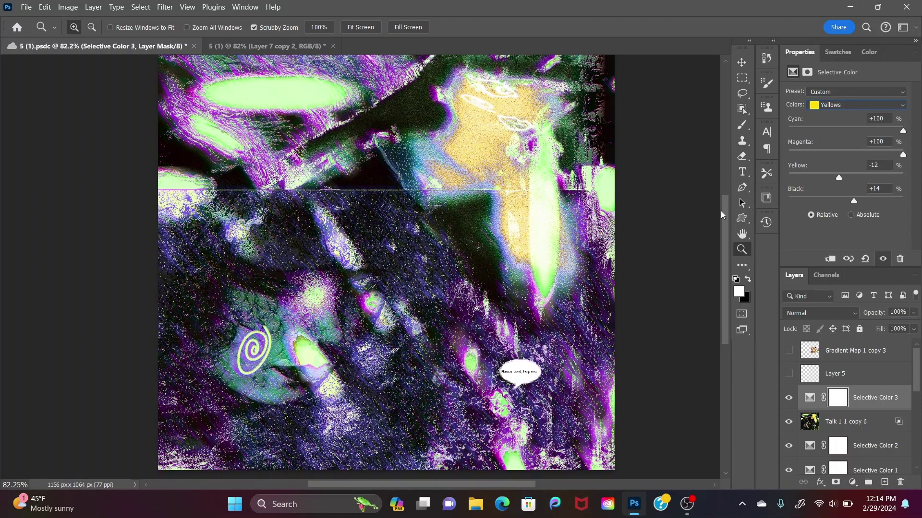
Step: Set the Selective Color 3 layer to Vivid Light and compare the artwork with and without it
click(810, 312)
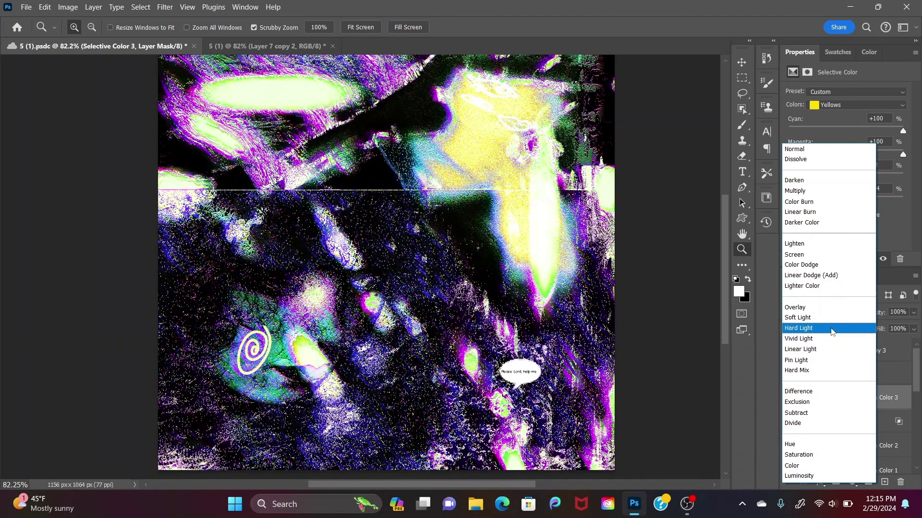
click(834, 341)
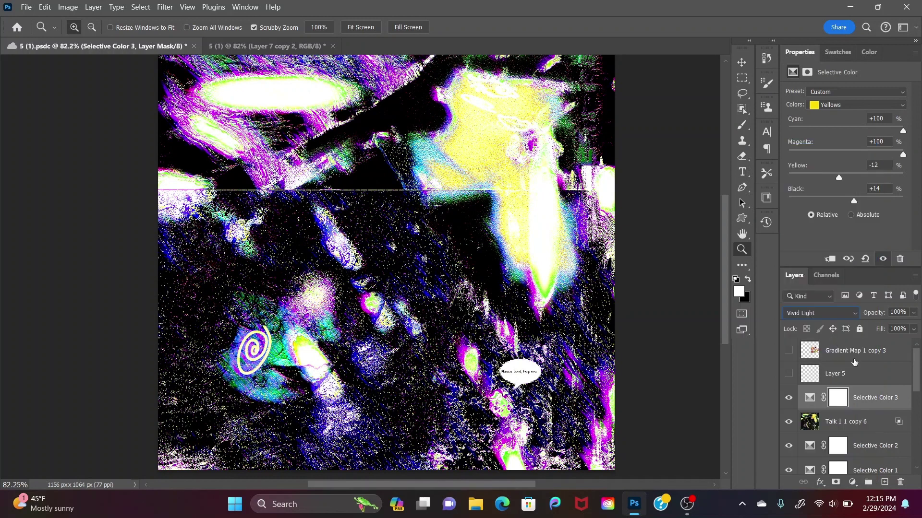
double_click(896, 406)
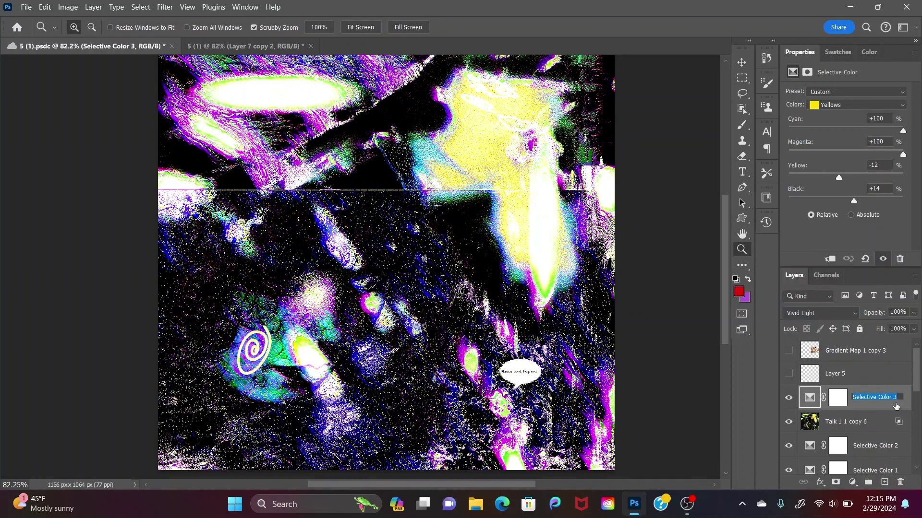
key(Return)
click(789, 397)
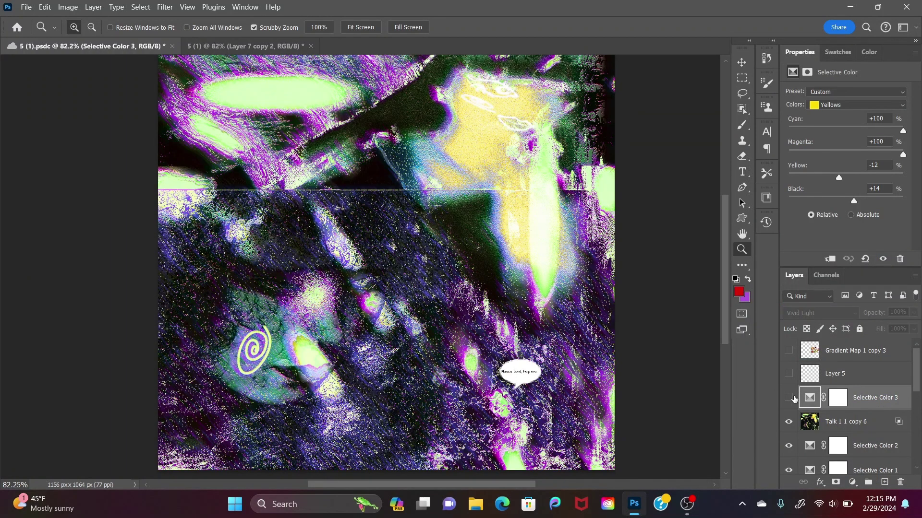
click(793, 398)
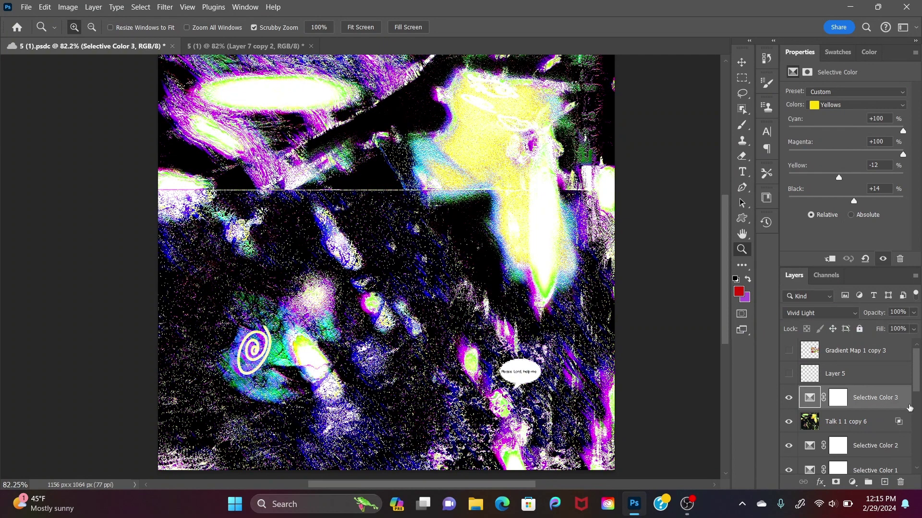
Step: Open the blending options of Selective Color 3 and compare the artwork with different R, G and B channels excluded
double_click(907, 406)
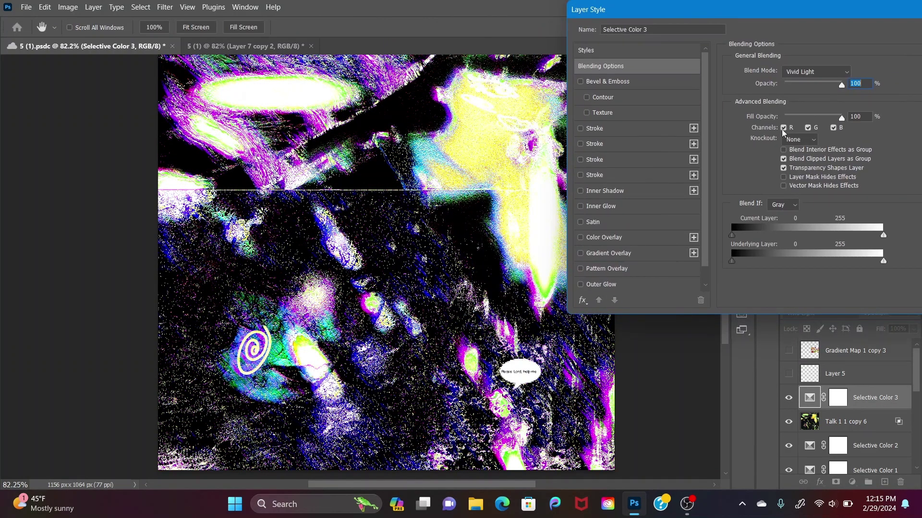
click(783, 127)
click(783, 128)
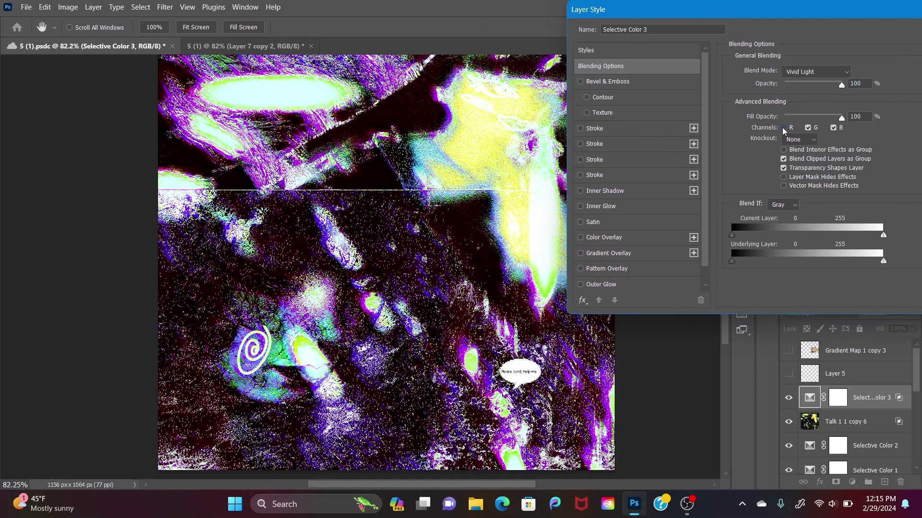
click(784, 128)
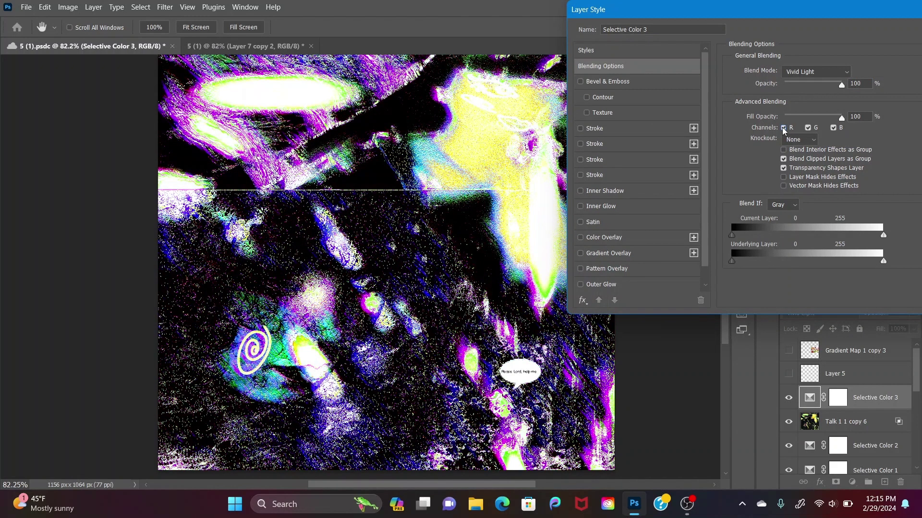
click(808, 128)
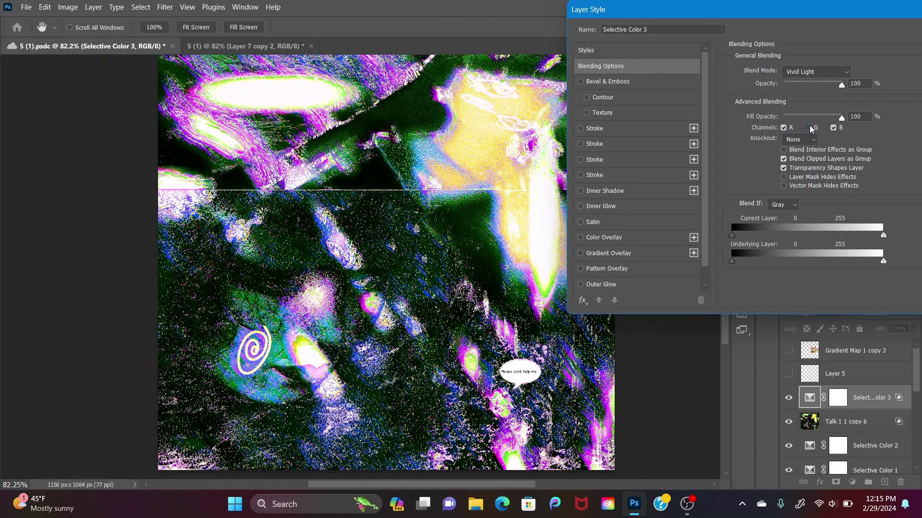
click(809, 128)
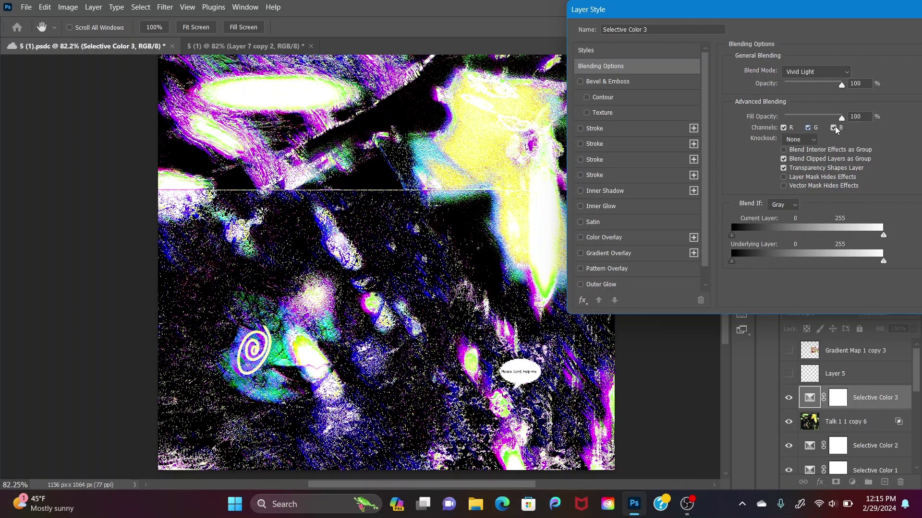
click(834, 127)
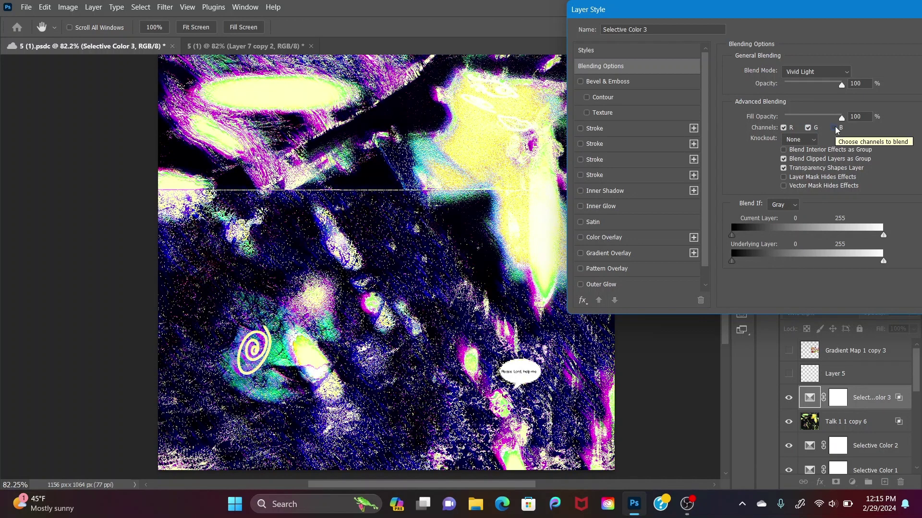
click(809, 128)
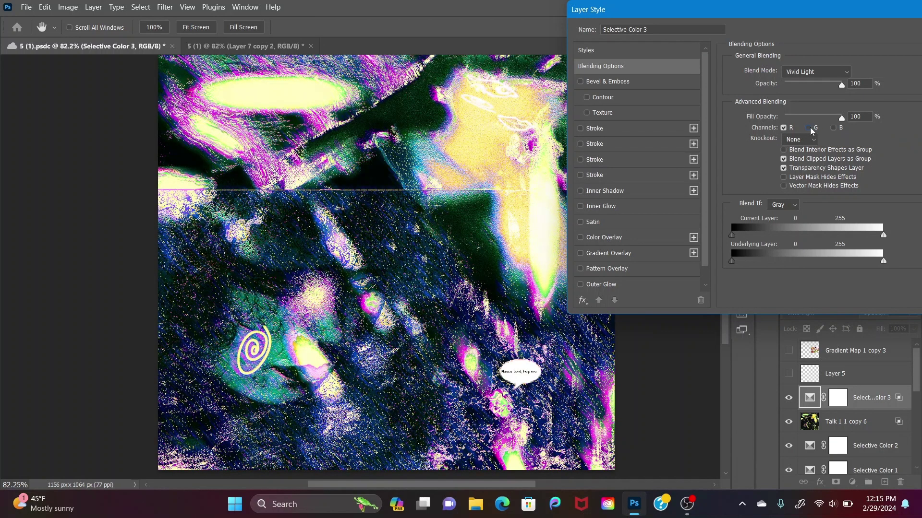
click(809, 128)
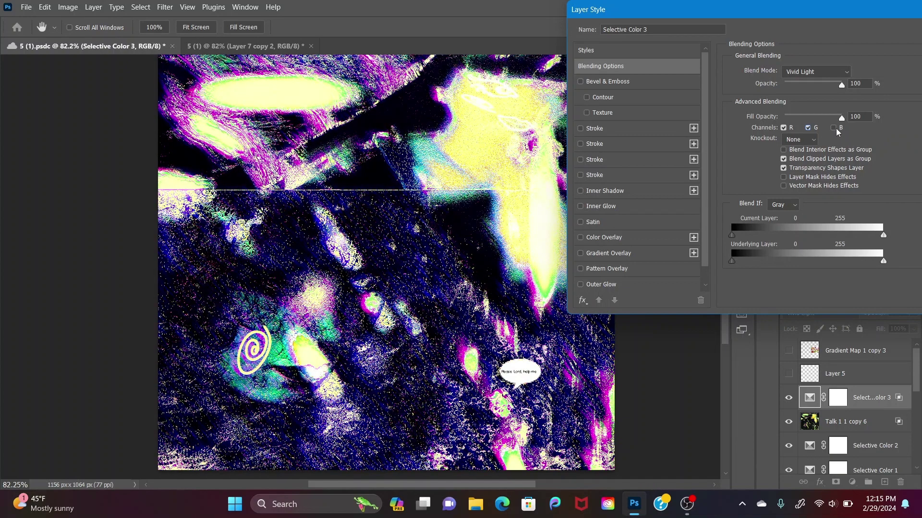
click(834, 127)
click(806, 128)
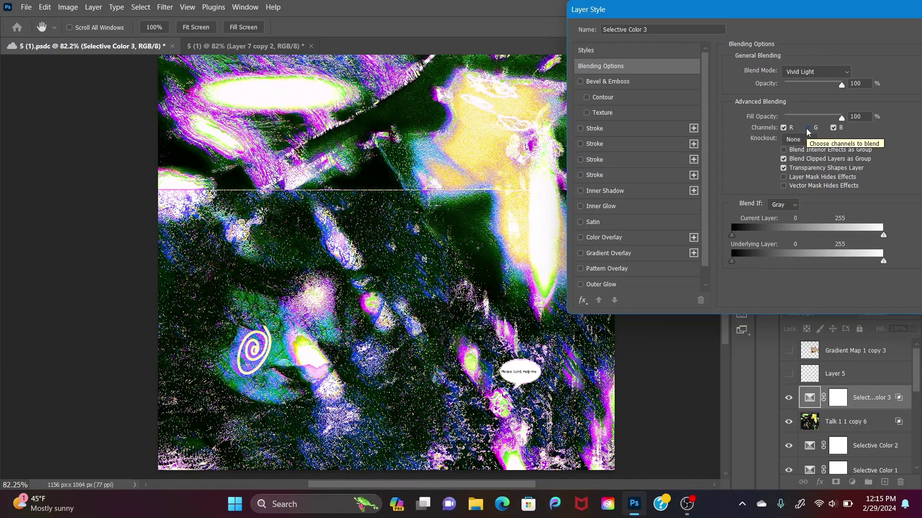
click(806, 128)
Step: Exclude the B channel from Selective Color 3's blending and set the Current Layer's light Blend If limit to 167
click(834, 128)
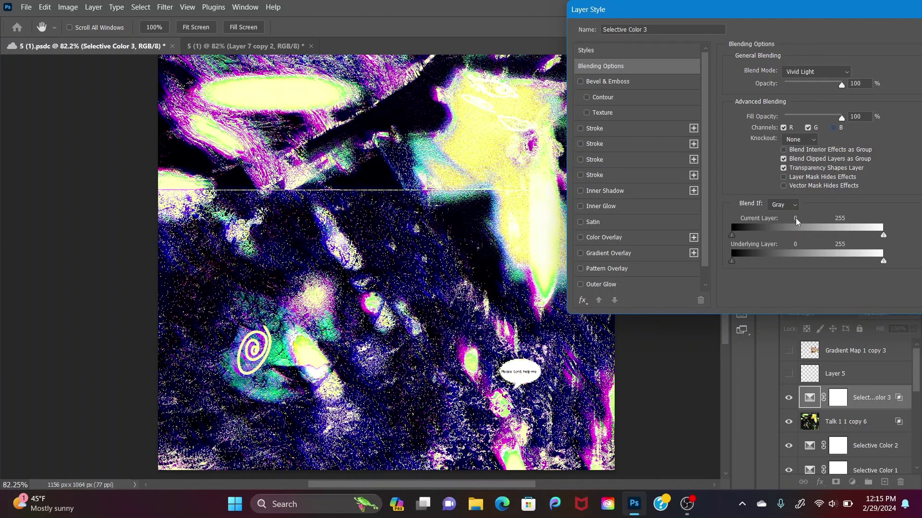
mouse_move(733, 235)
mouse_down()
mouse_move(778, 235)
mouse_move(734, 241)
mouse_up()
drag(882, 236, 833, 242)
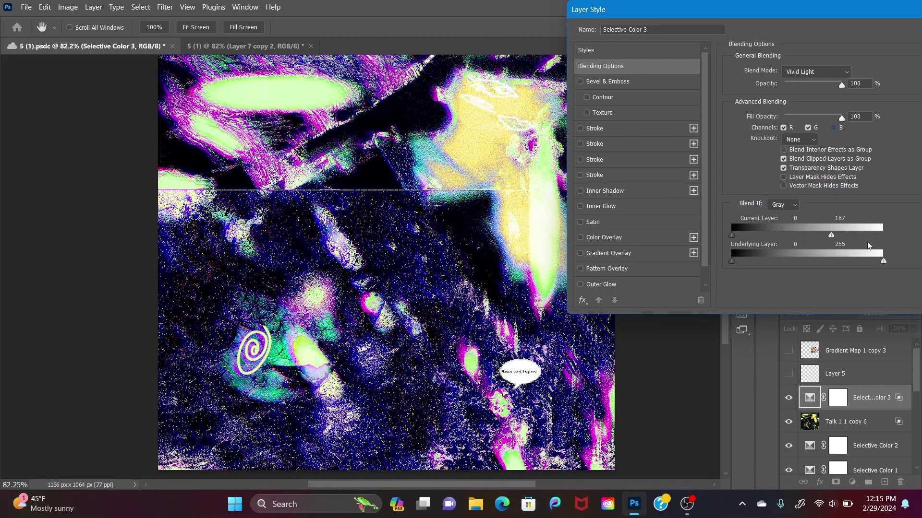
Step: Undo the last Blend If change on Selective Color 3, accept the layer style and lower the layer's opacity to 66%
key(ctrl+z)
drag(777, 13, 603, 14)
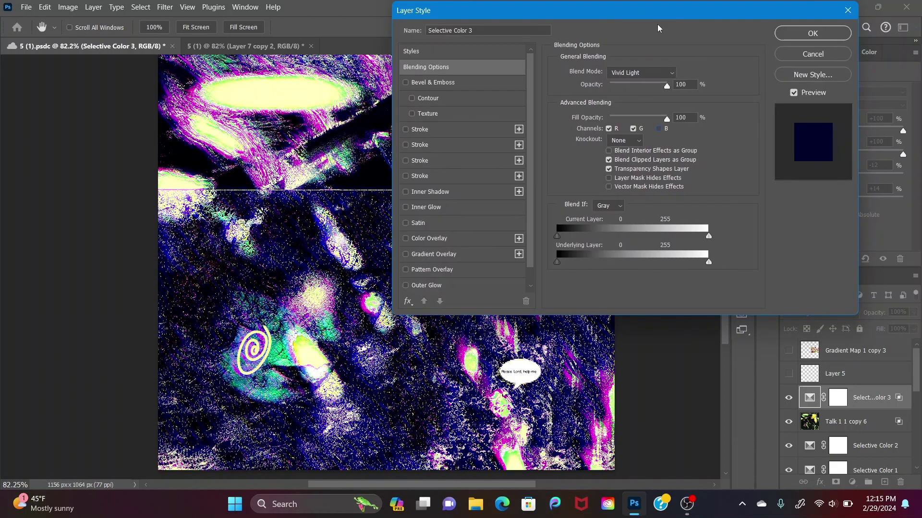
click(776, 34)
click(913, 313)
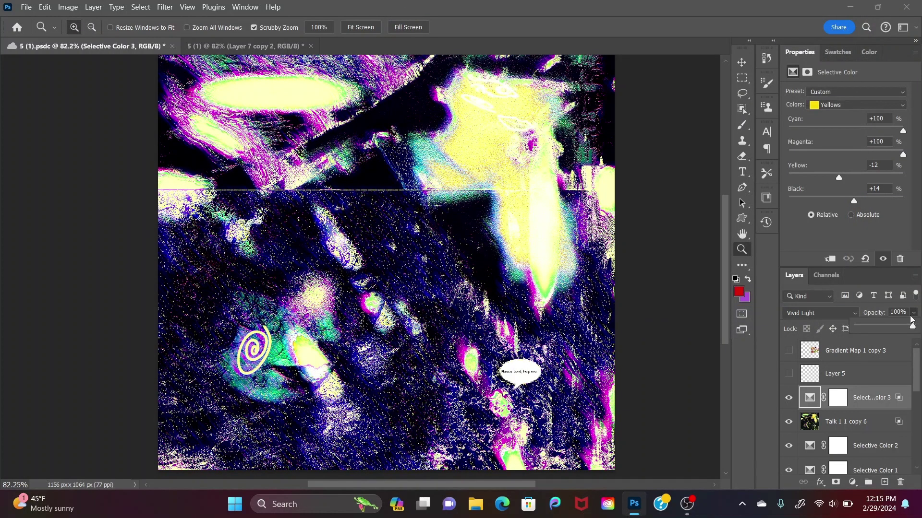
drag(912, 320, 895, 329)
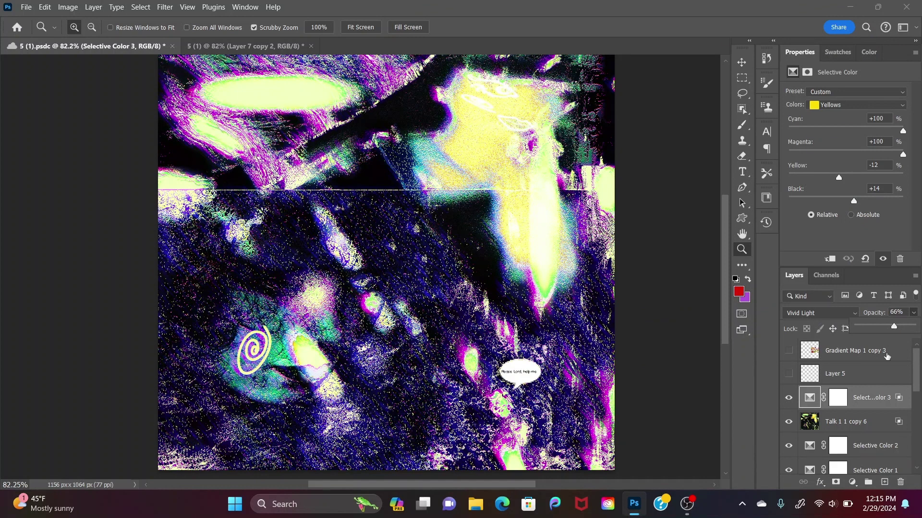
Step: Preview other blend modes on Talk 1 1 copy 6 and inspect the whole artwork at different zoom levels
click(859, 422)
click(838, 313)
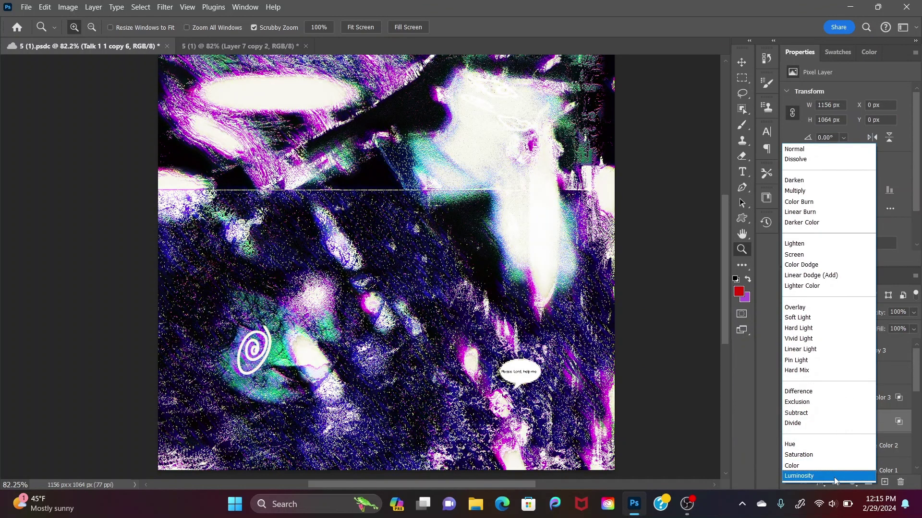
click(710, 409)
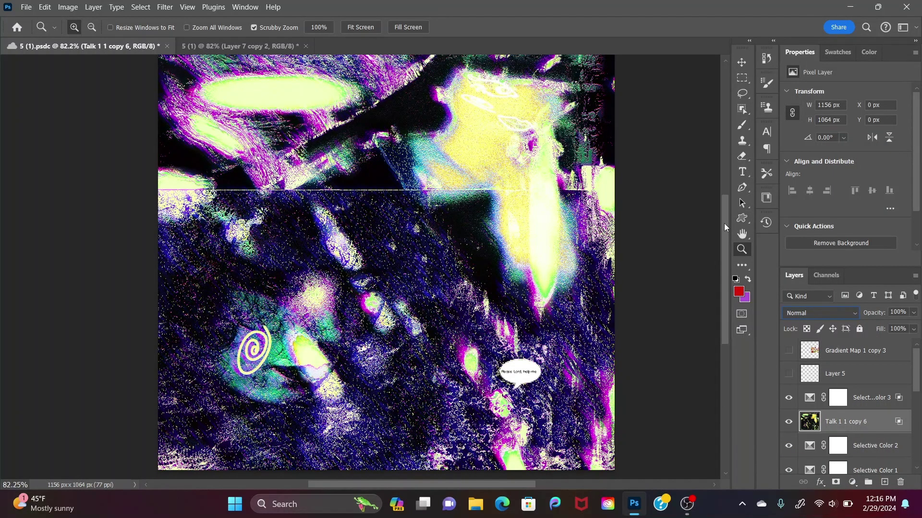
scroll(725, 226, down, 3)
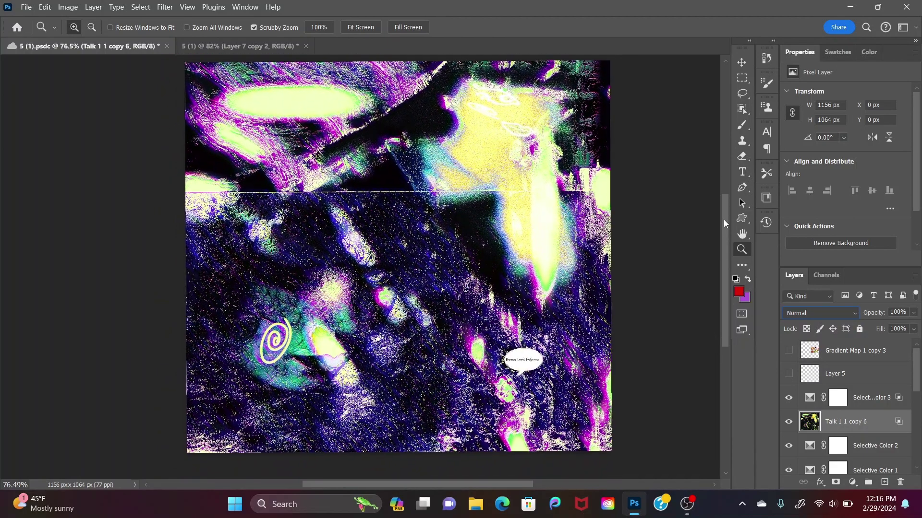
scroll(723, 220, down, 1)
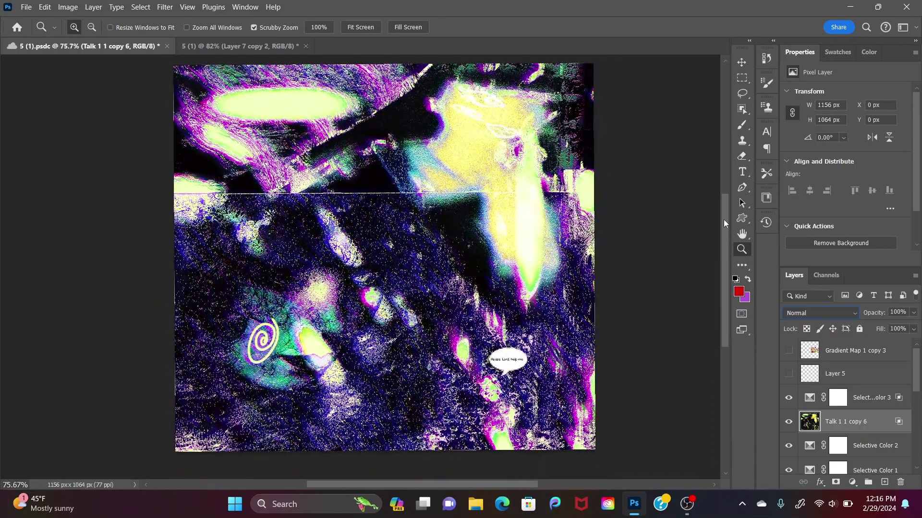
scroll(724, 220, down, 1)
scroll(724, 220, up, 3)
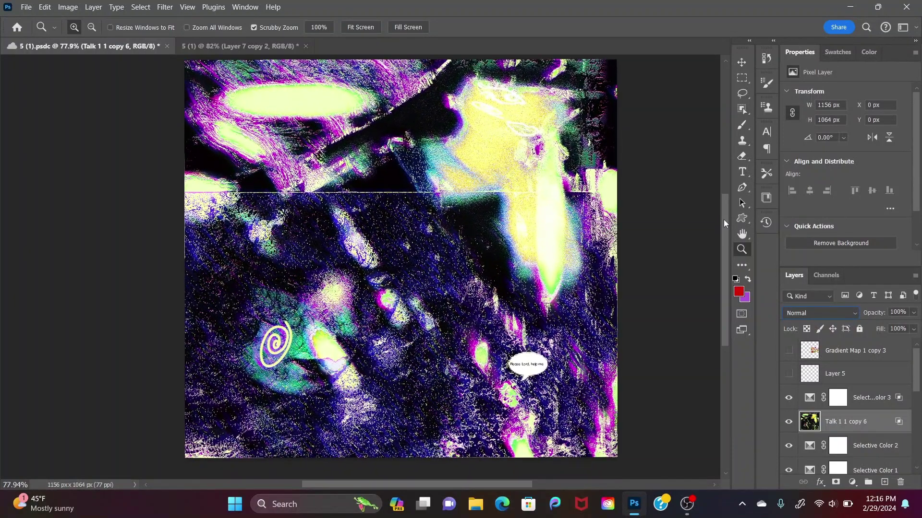
scroll(724, 220, up, 1)
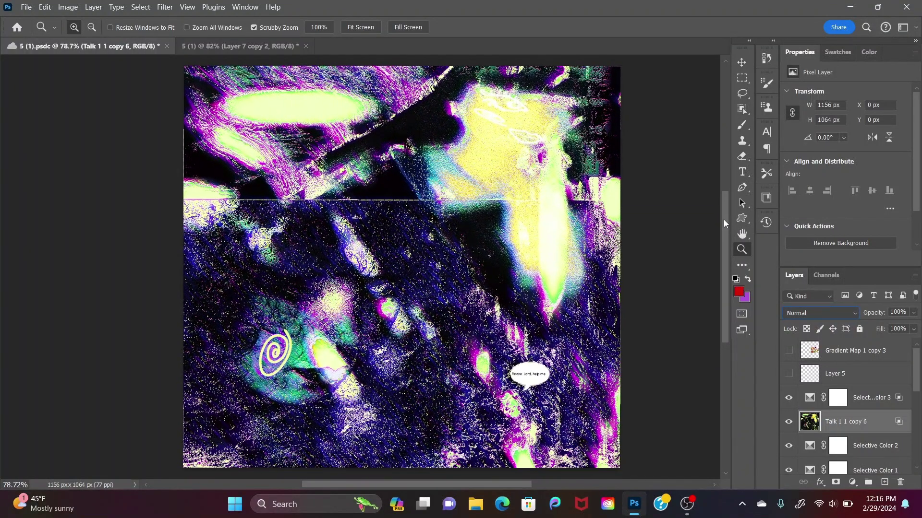
scroll(724, 220, up, 1)
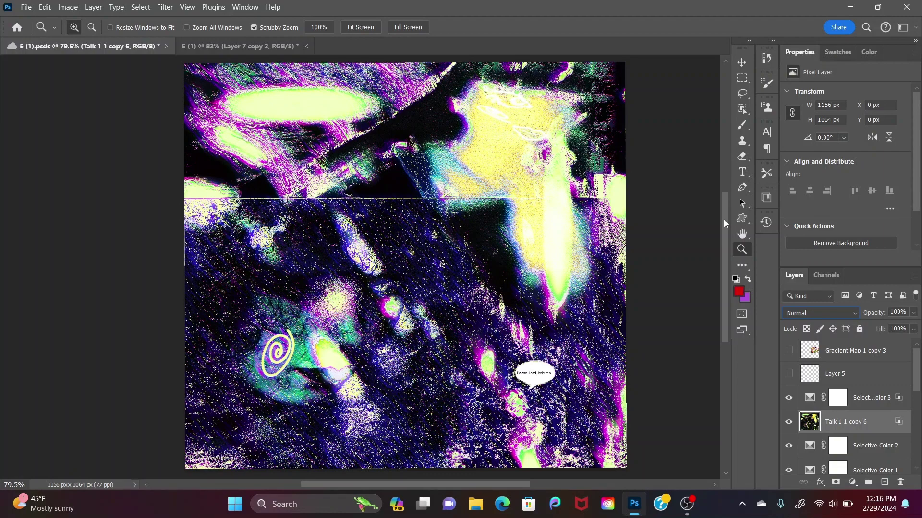
scroll(724, 220, up, 2)
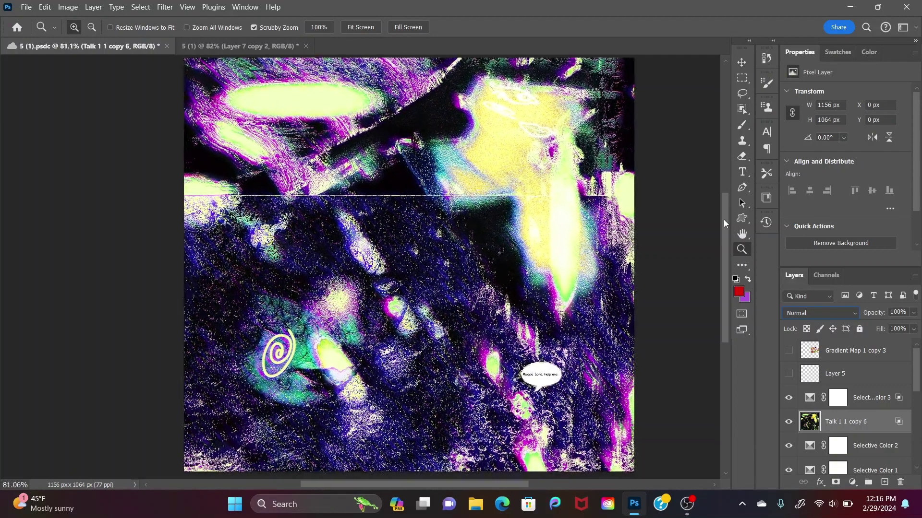
Step: Start a crop of the artwork and set its proportions to Original Ratio
click(741, 264)
click(774, 177)
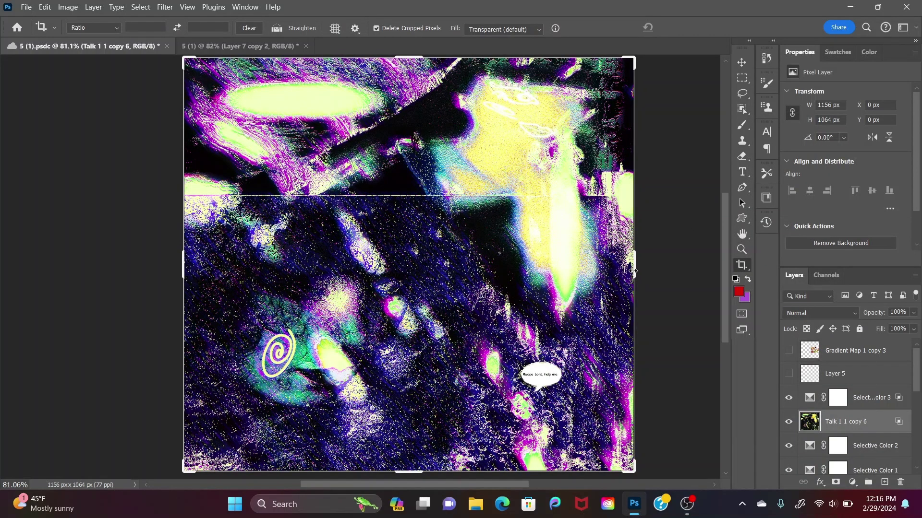
click(633, 270)
drag(638, 271, 641, 270)
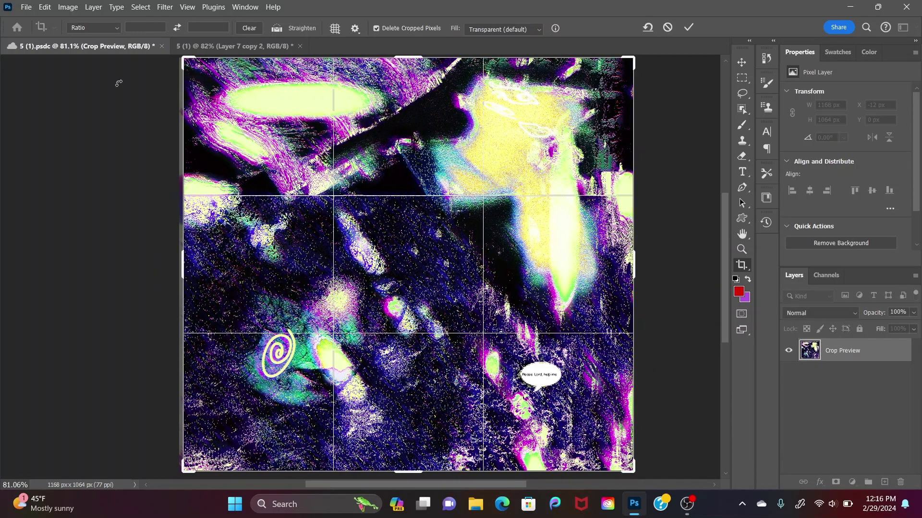
click(116, 28)
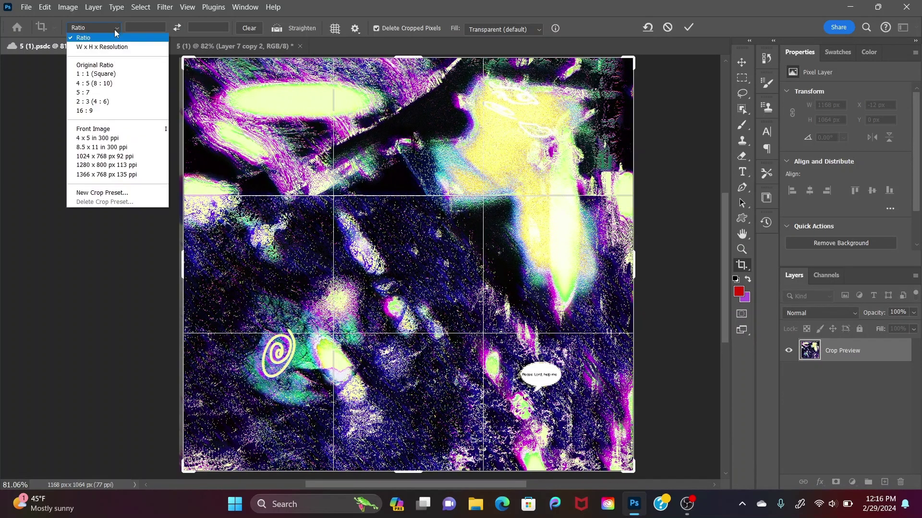
click(100, 65)
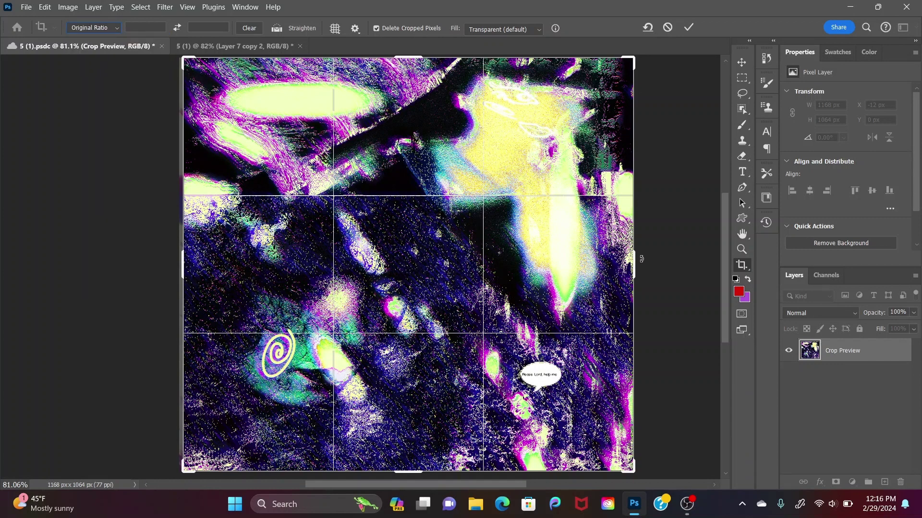
Step: Try to extend the canvas to 1194 x 1098 px with a narrow transparent margin around the artwork
drag(635, 260, 638, 259)
drag(534, 261, 541, 261)
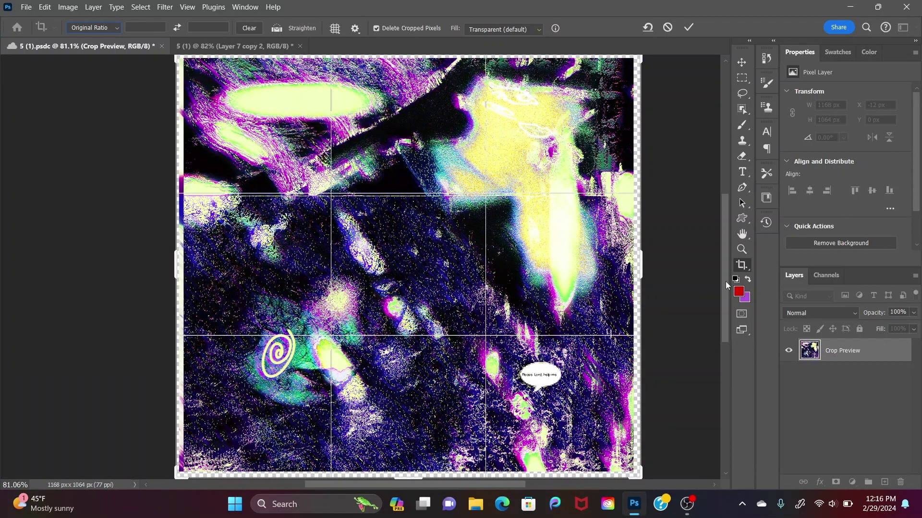
drag(725, 281, 724, 286)
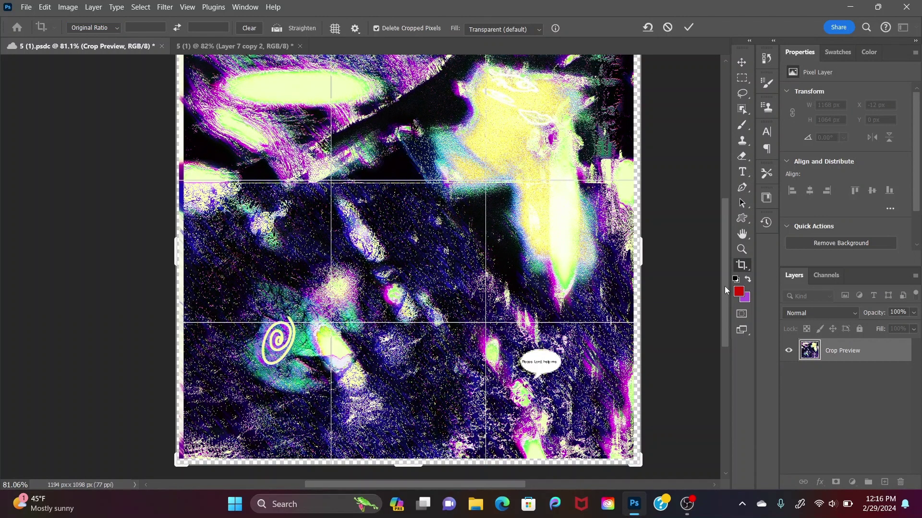
click(688, 27)
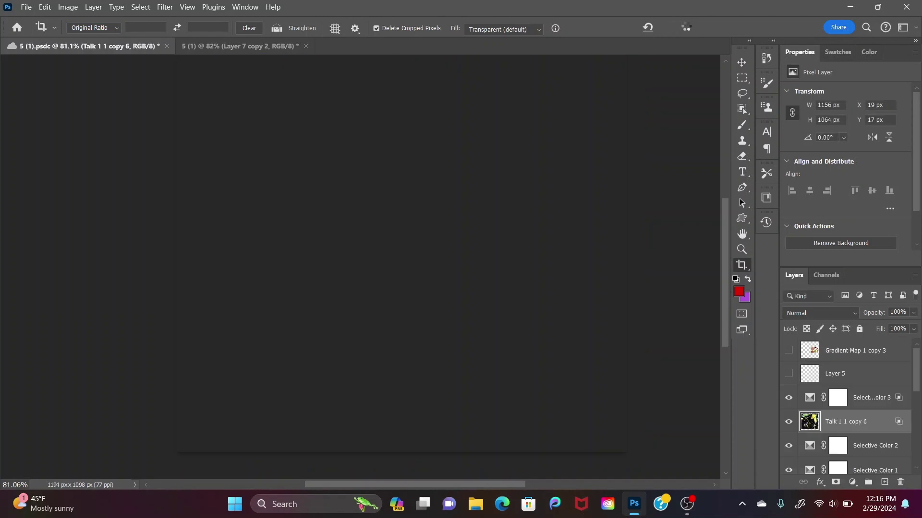
right_click(884, 426)
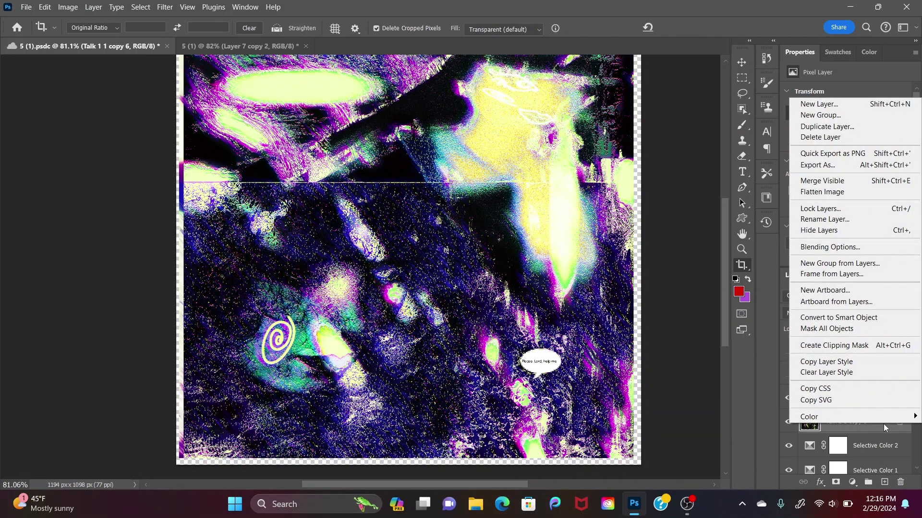
click(710, 388)
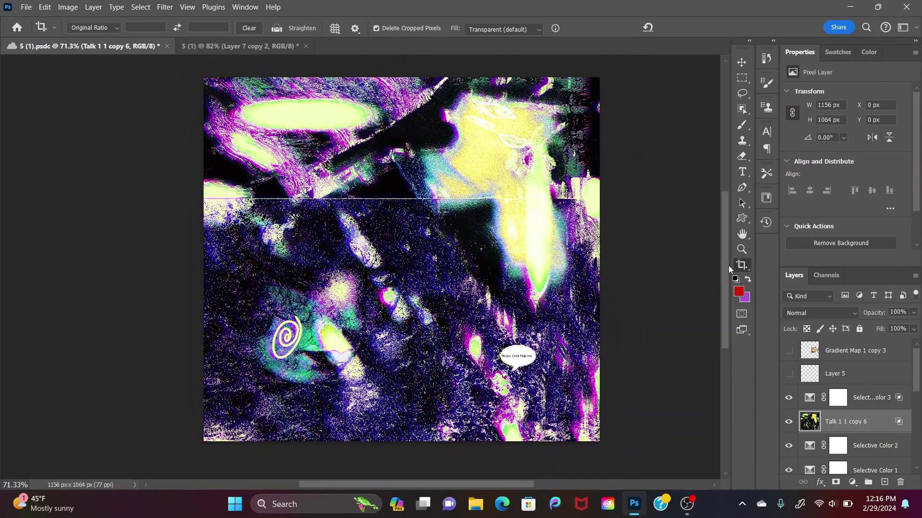
Step: Extend the canvas with the Crop tool to 1214 x 1118 px, centring the artwork inside the transparent margin
click(741, 265)
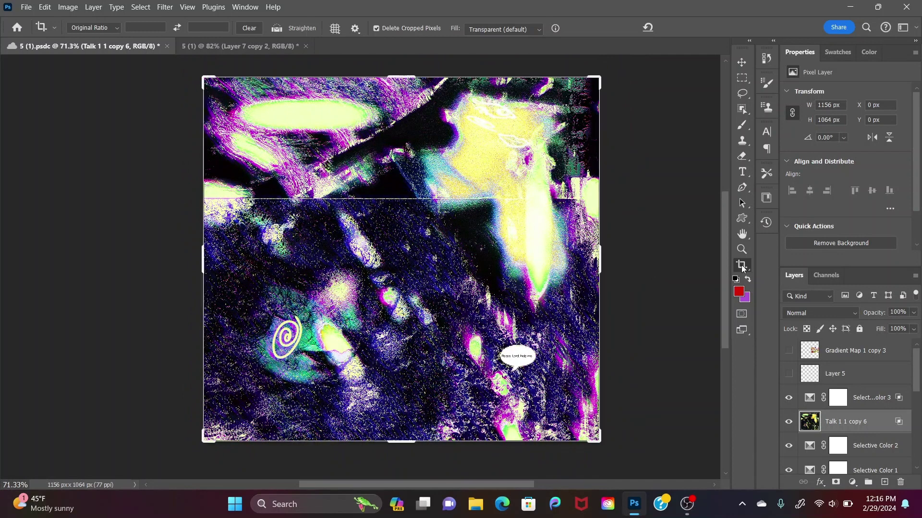
drag(601, 268, 609, 267)
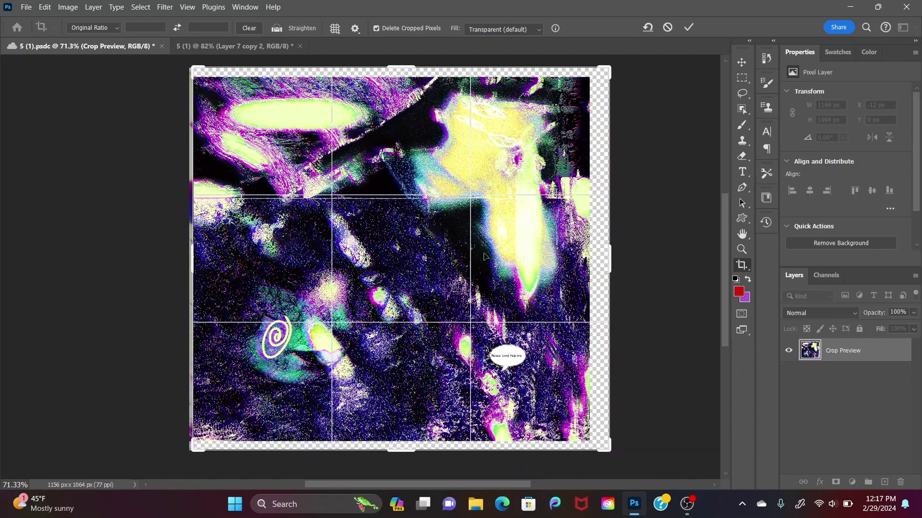
drag(431, 262, 446, 261)
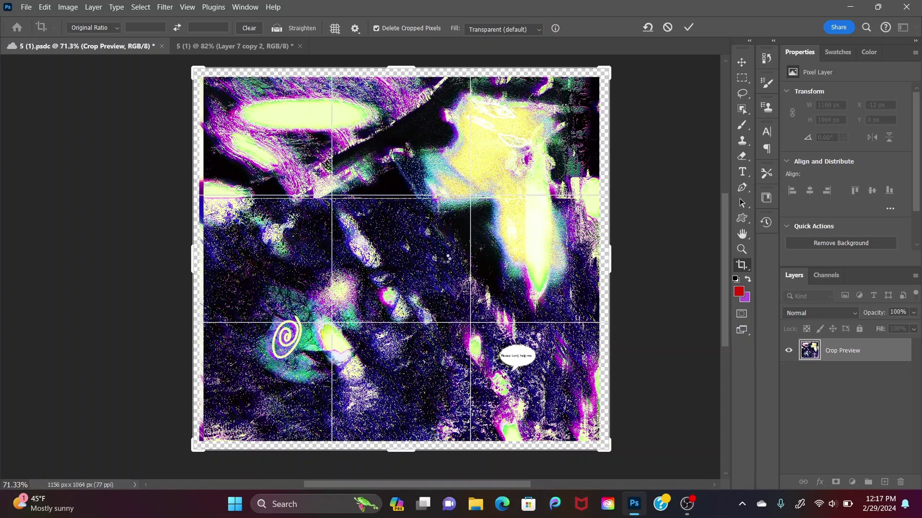
key(Return)
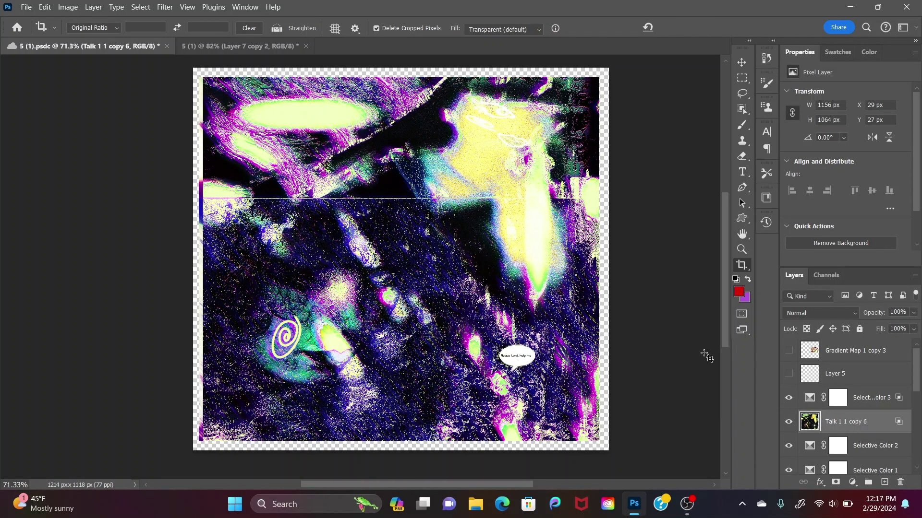
Step: Save the document with its layers intact and merge the visible layers into a single layer
right_click(885, 430)
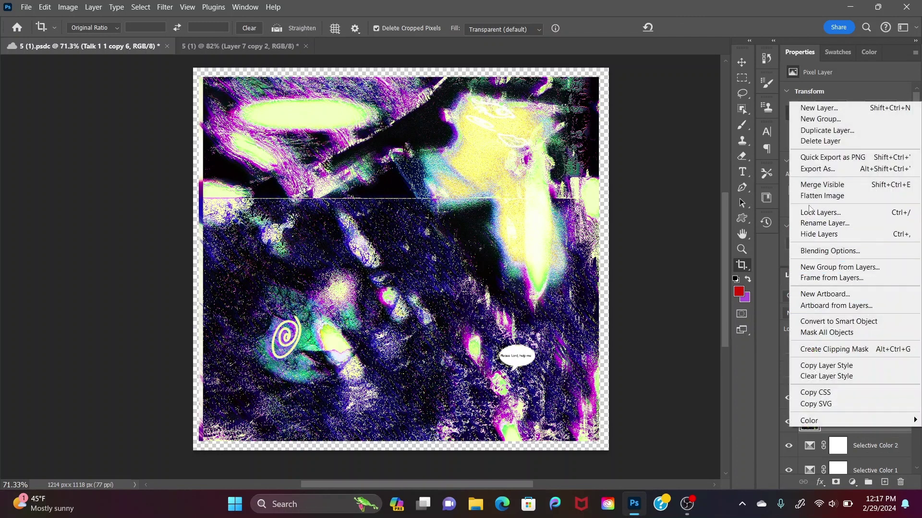
click(817, 187)
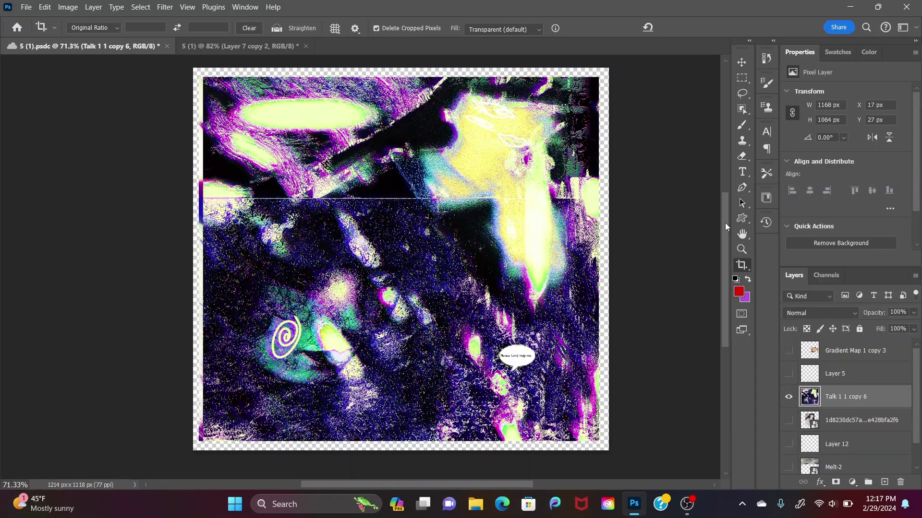
scroll(724, 223, up, 1)
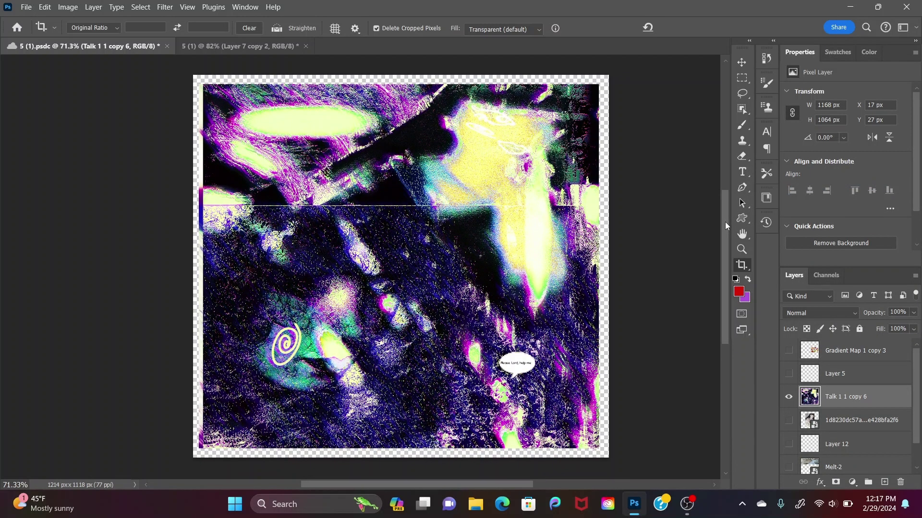
key(ctrl+z)
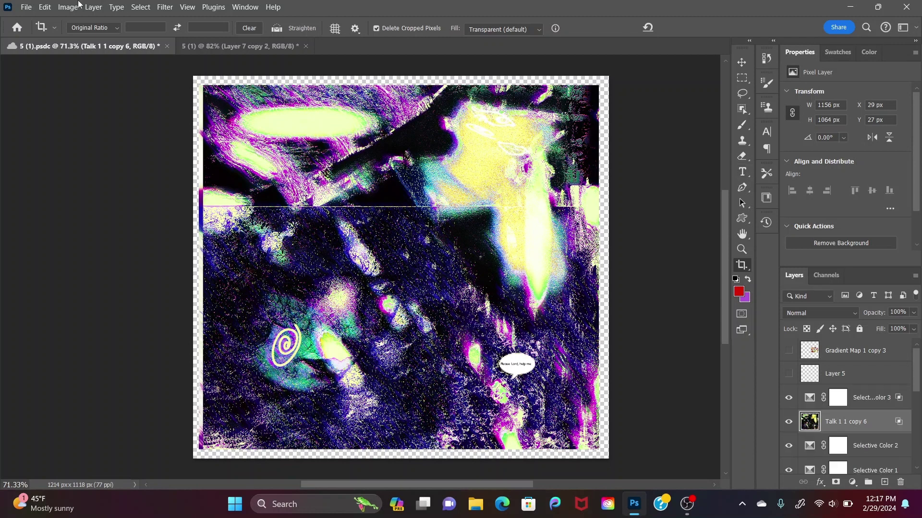
click(26, 7)
click(48, 137)
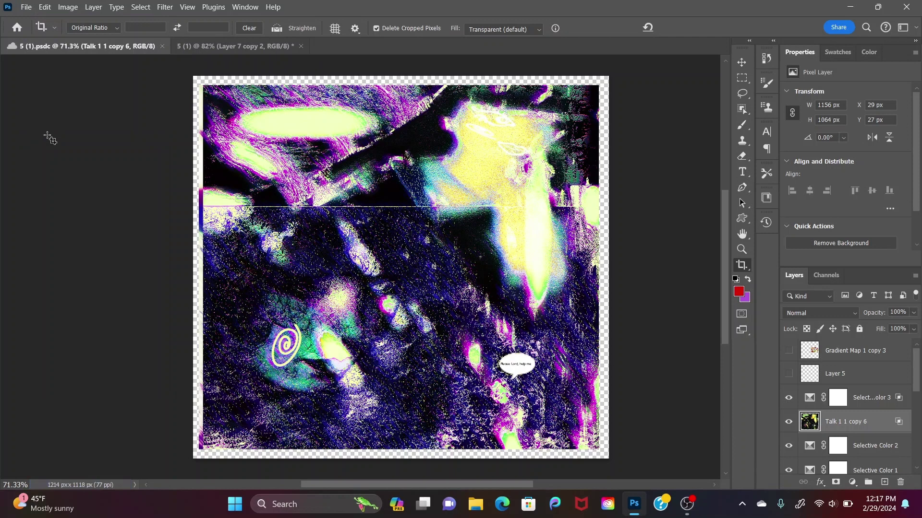
key(ctrl+shift+z)
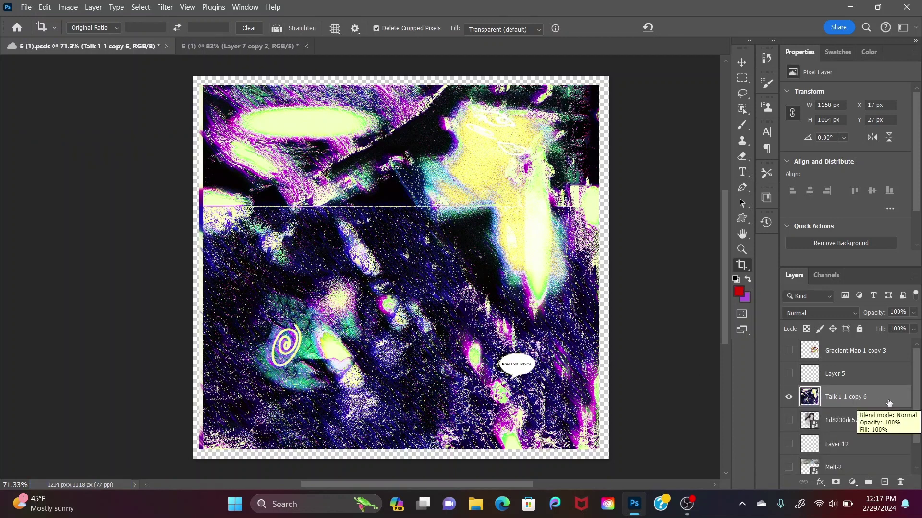
Step: Duplicate the merged Talk 1 1 copy 6 layer and scale the duplicate to 106.20% so it covers the transparent margin
key(ctrl+j)
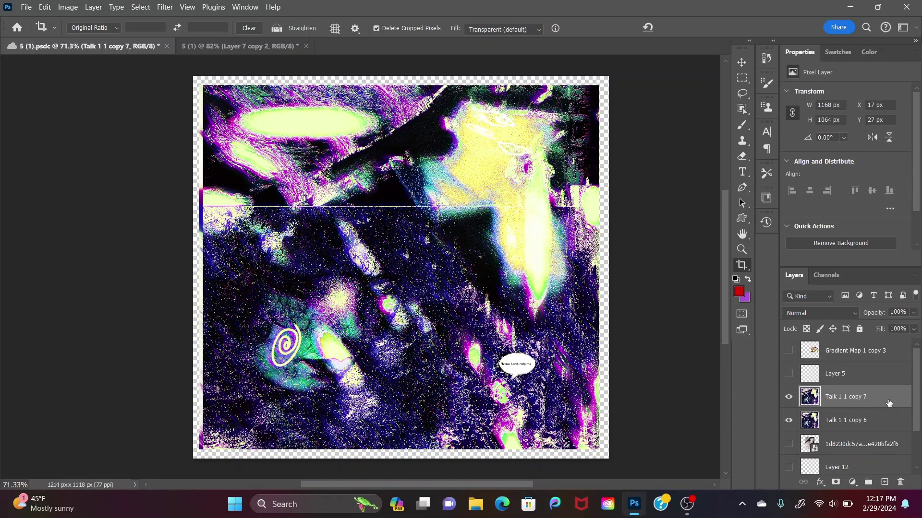
key(ctrl+t)
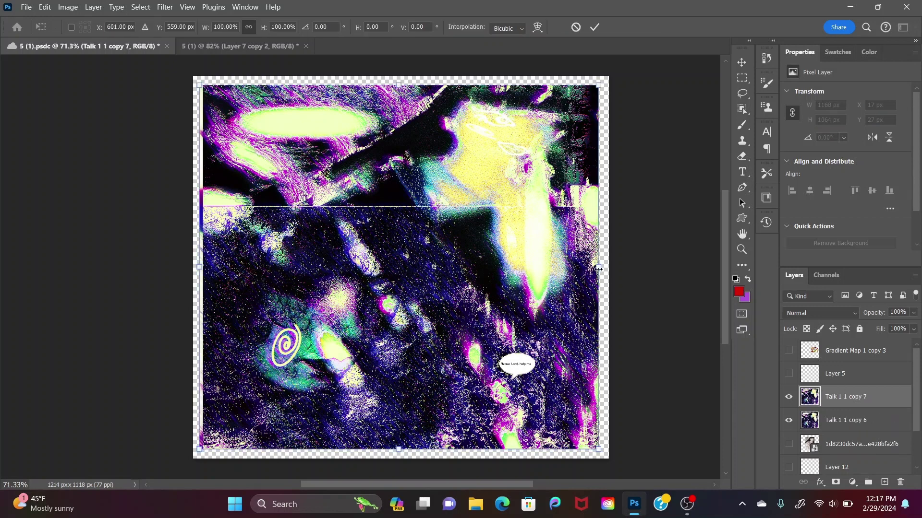
drag(598, 269, 608, 252)
drag(199, 270, 184, 267)
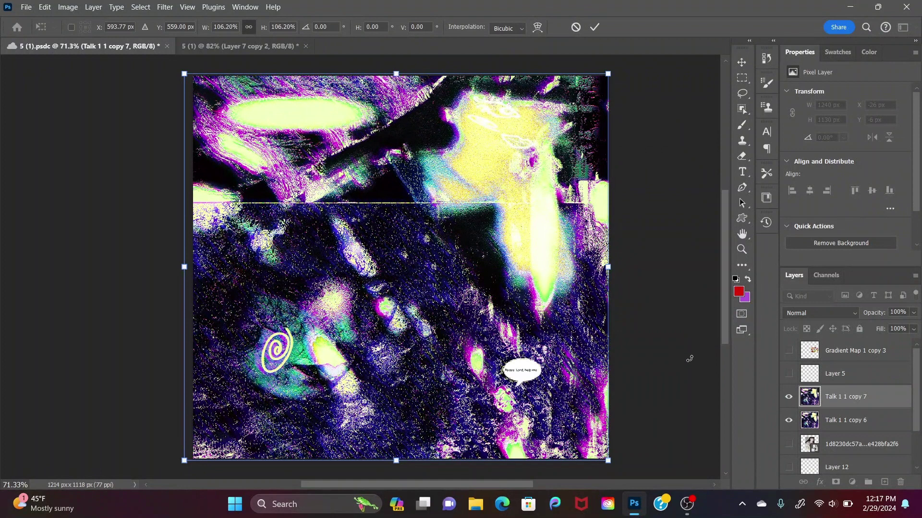
Step: Move the enlarged Talk 1 1 copy 7 layer beneath Talk 1 1 copy 6 and duplicate it
drag(847, 394, 845, 424)
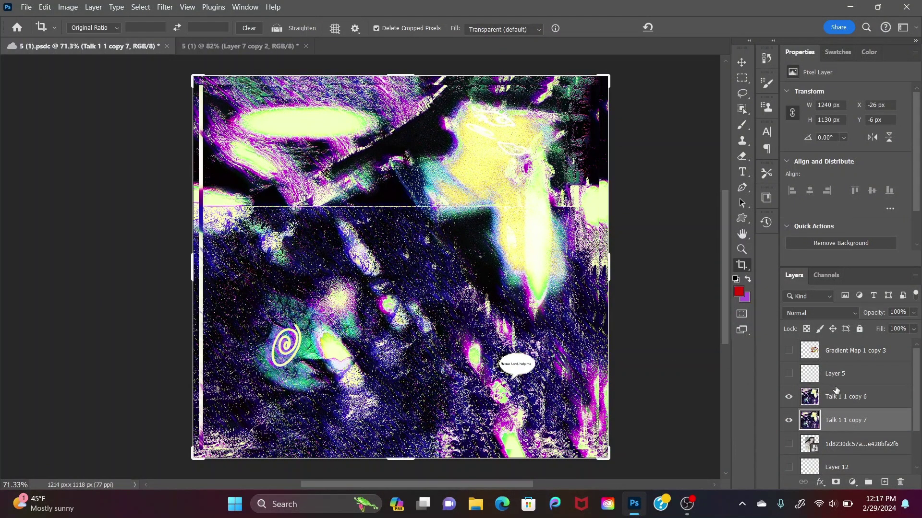
key(ctrl+j)
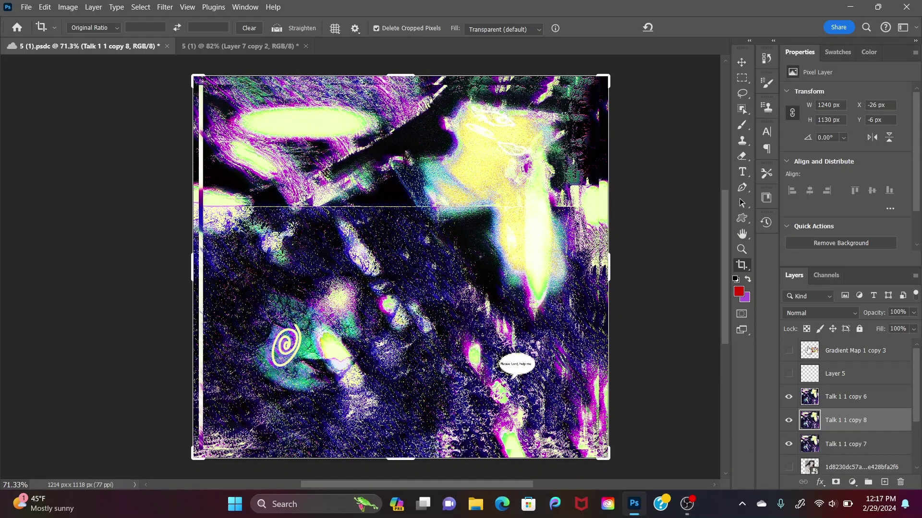
Step: Set the Talk 1 1 copy 8 layer to Luminosity and preview other blend modes on Talk 1 1 copy 7 and Talk 1 1 copy 6
click(819, 312)
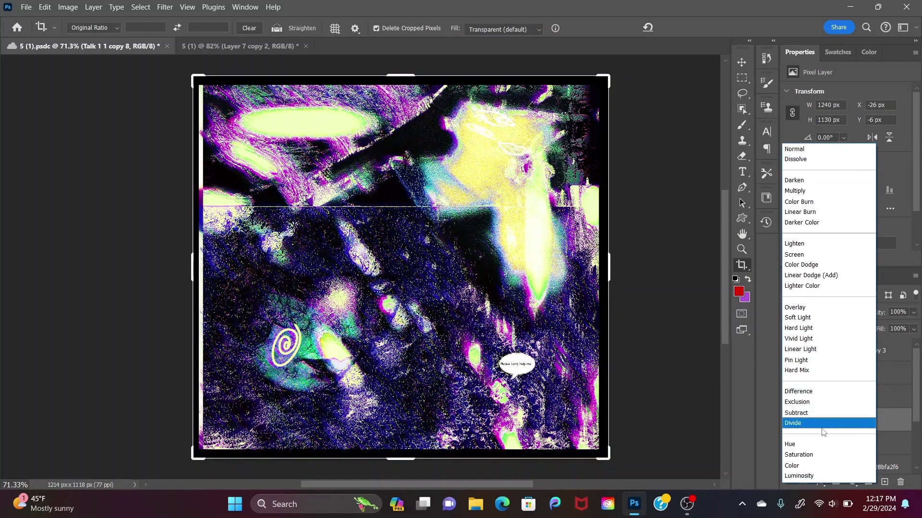
click(821, 476)
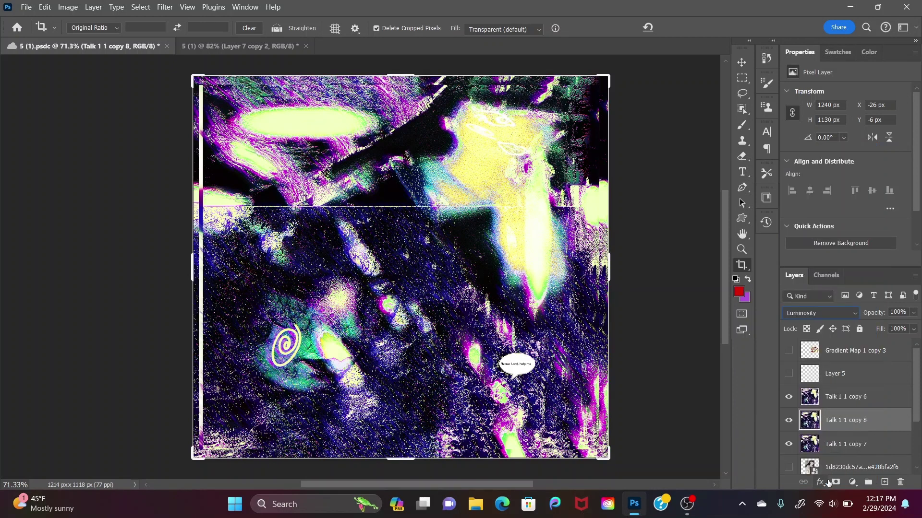
click(824, 402)
click(828, 445)
click(811, 313)
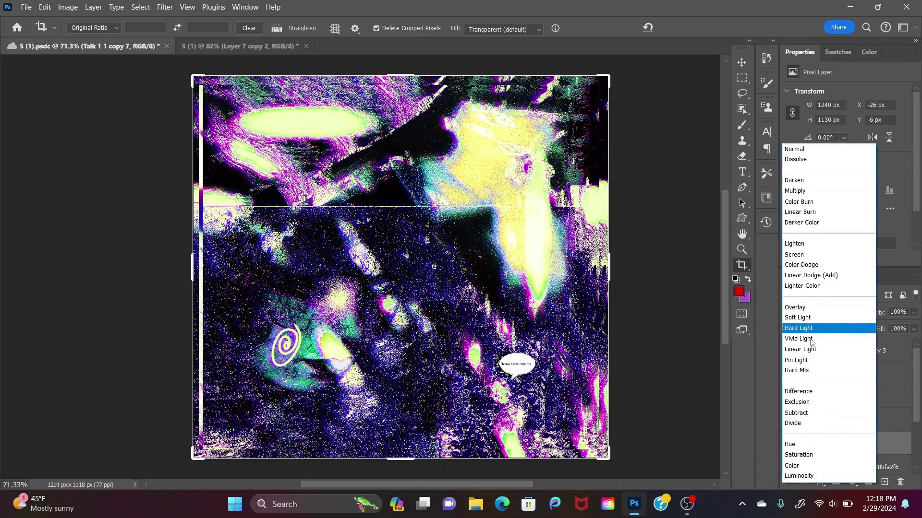
click(811, 397)
click(831, 399)
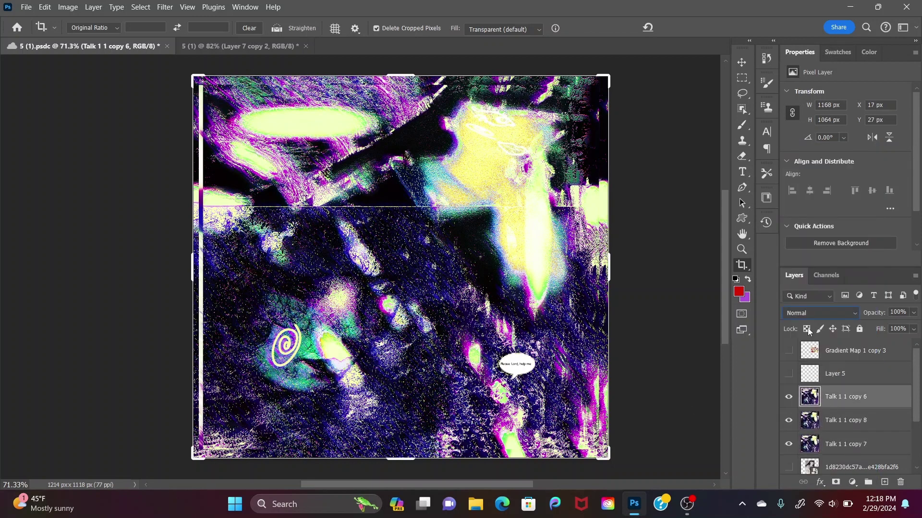
click(808, 313)
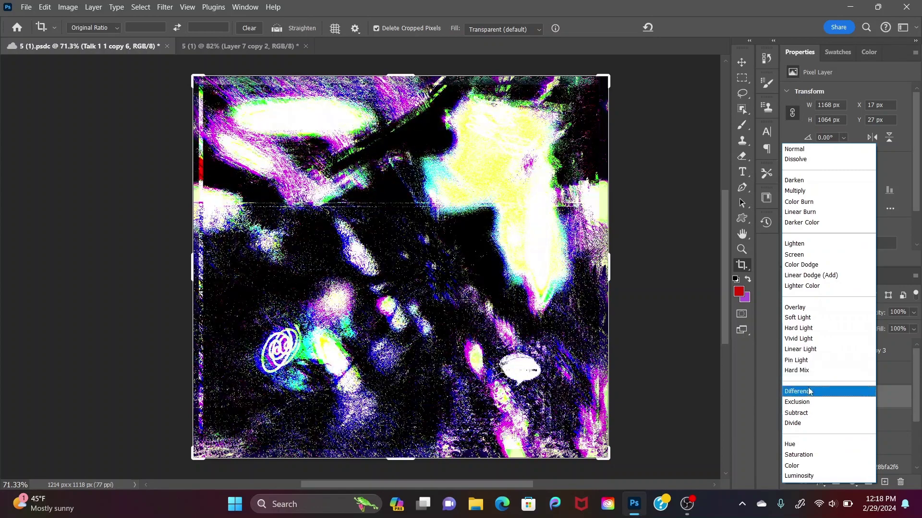
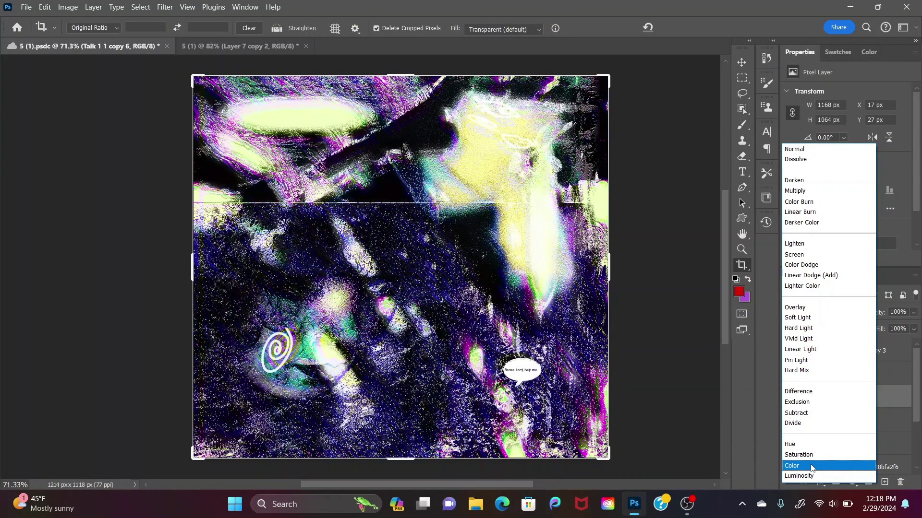
click(643, 342)
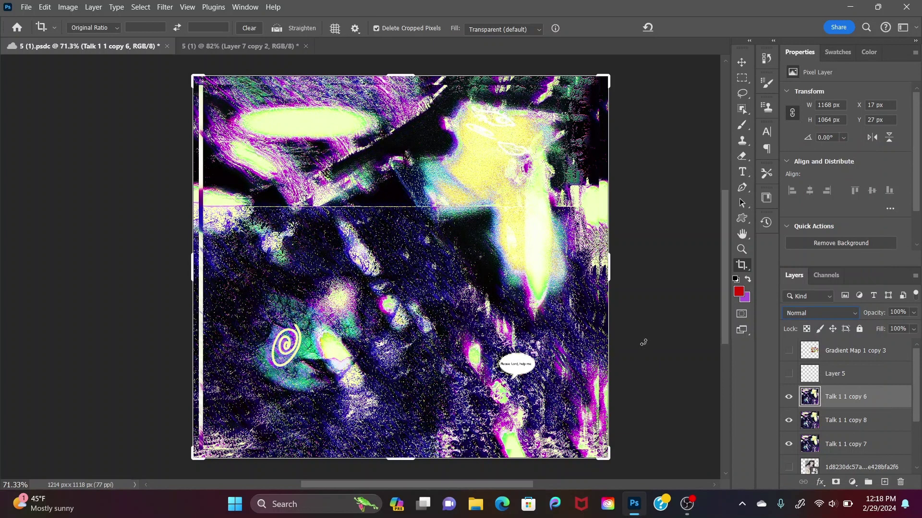
Step: Save the document and undo the changes back to before Talk 1 1 copy 8 was duplicated
key(ctrl+z)
key(ctrl+shift+z)
key(ctrl+s)
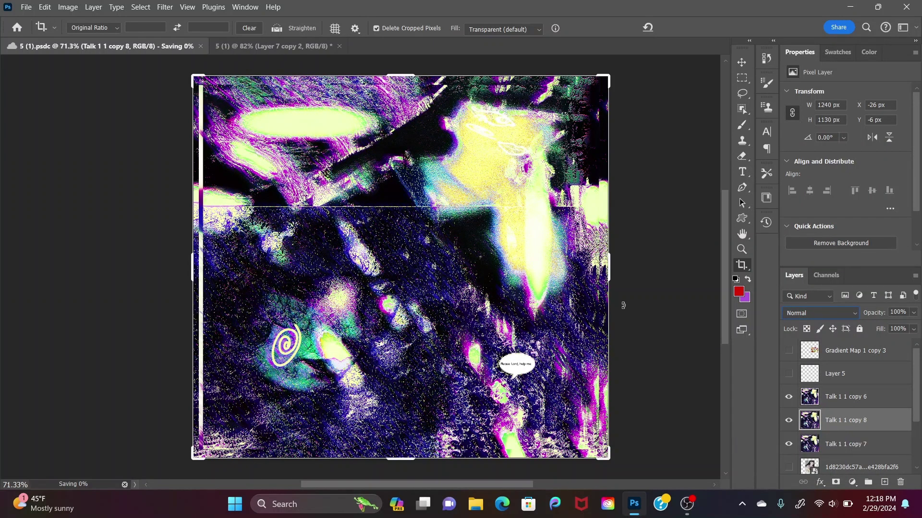
key(ctrl+z)
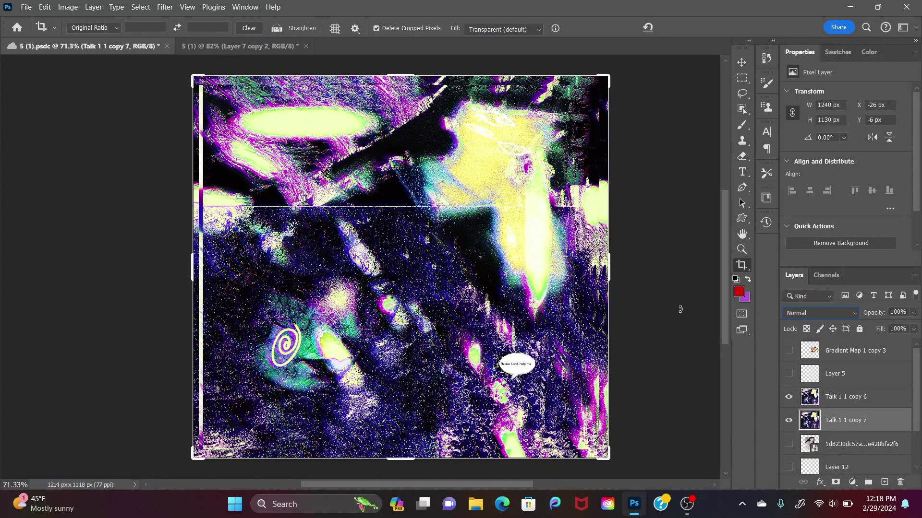
Step: Add a blue Color Overlay layer style to Talk 1 1 copy 7 to make a solid border around the artwork
double_click(894, 424)
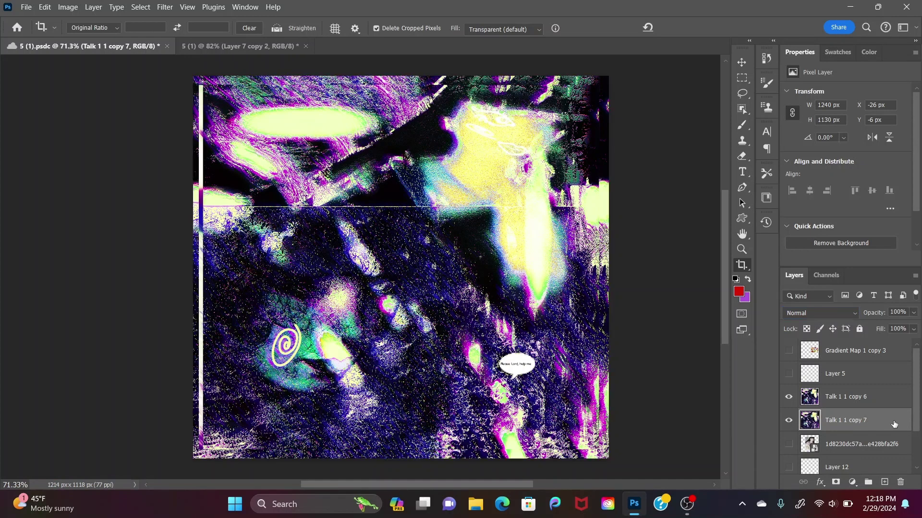
click(406, 239)
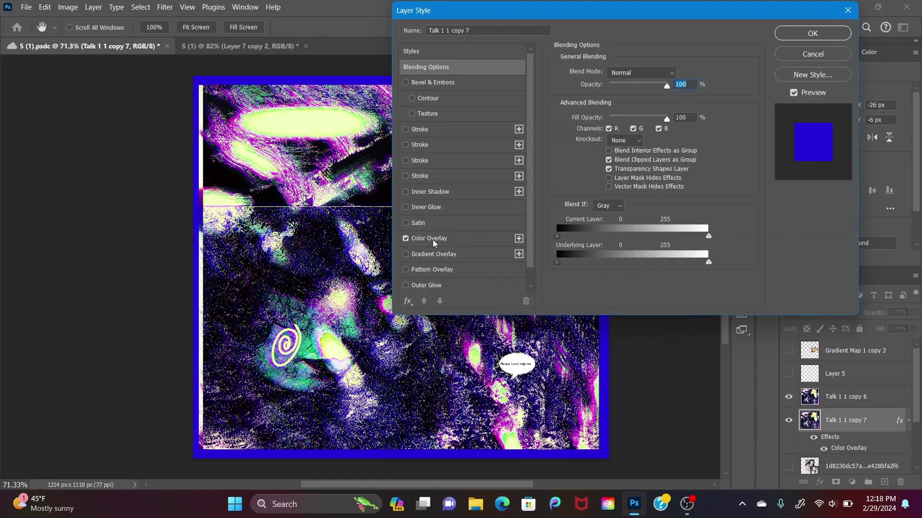
click(809, 34)
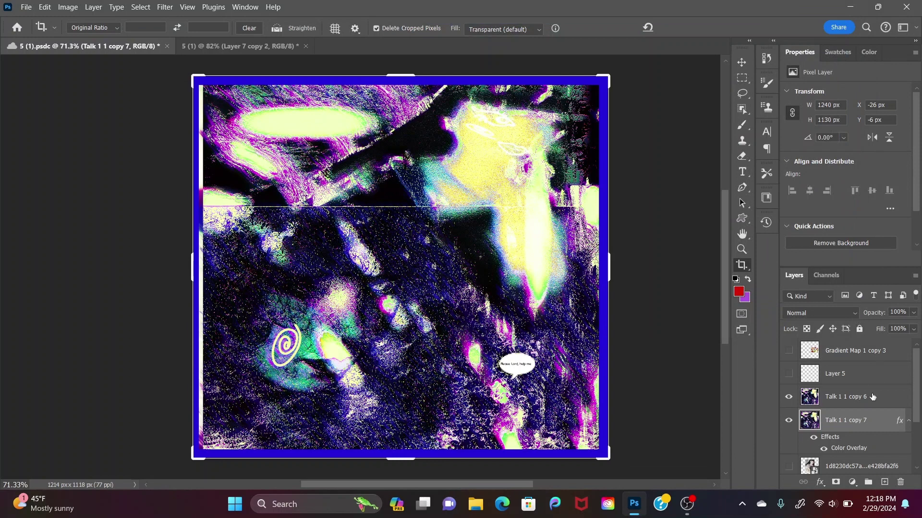
Step: Compare the artwork with and without the blue border by toggling the Talk 1 1 copy 7 layer's visibility
click(788, 421)
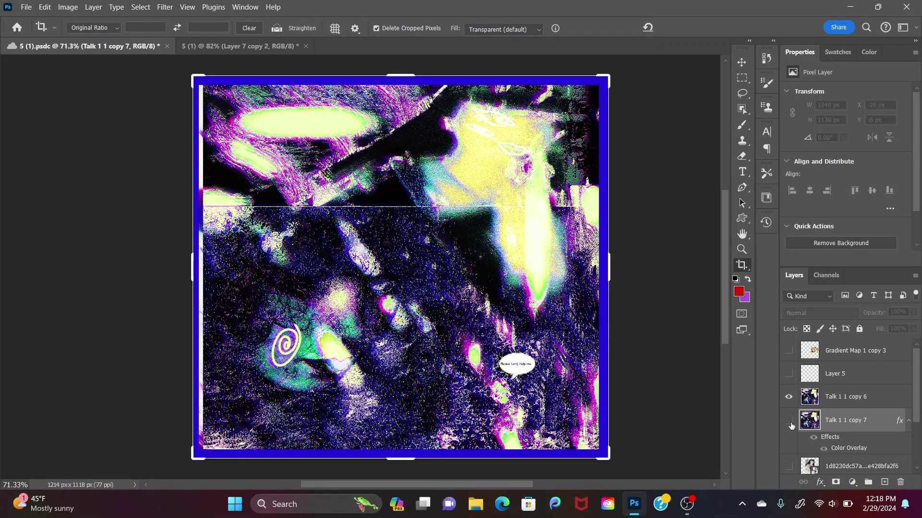
click(789, 421)
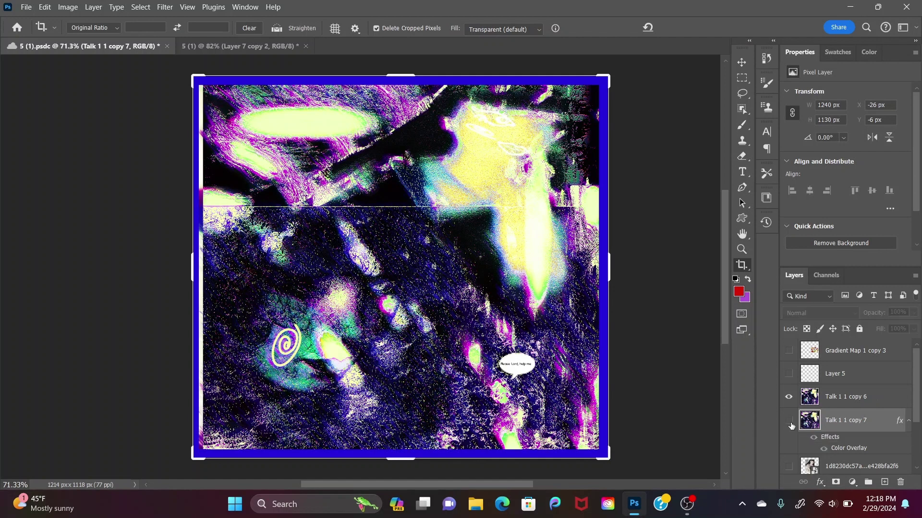
click(789, 422)
click(793, 399)
click(793, 399)
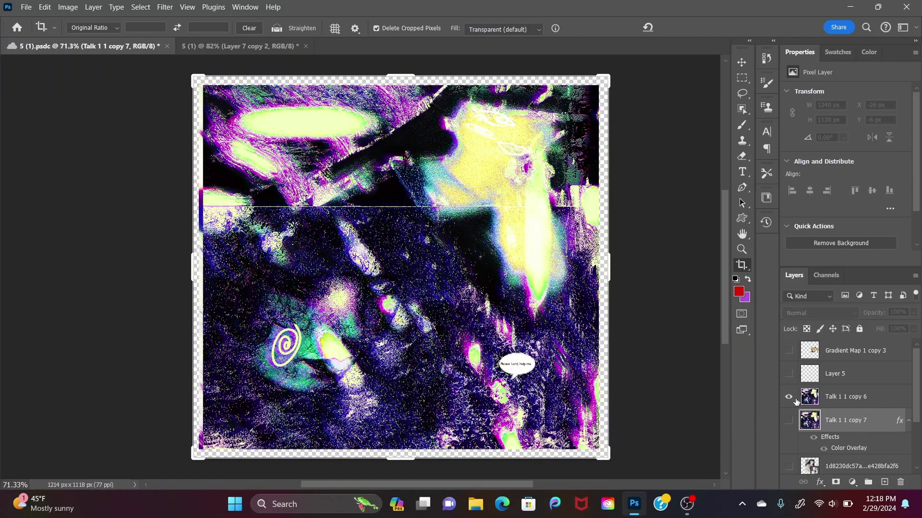
click(788, 421)
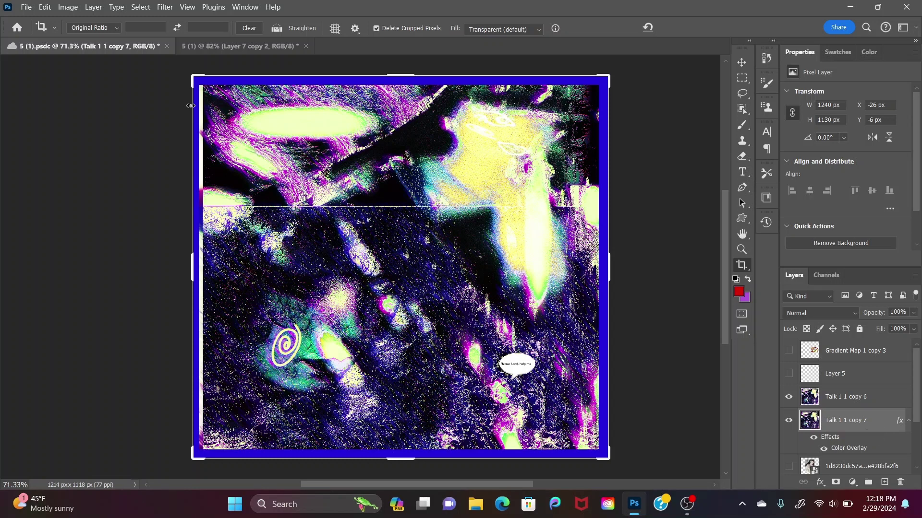
key(ctrl+z)
key(ctrl+z)
key(ctrl+shift+z)
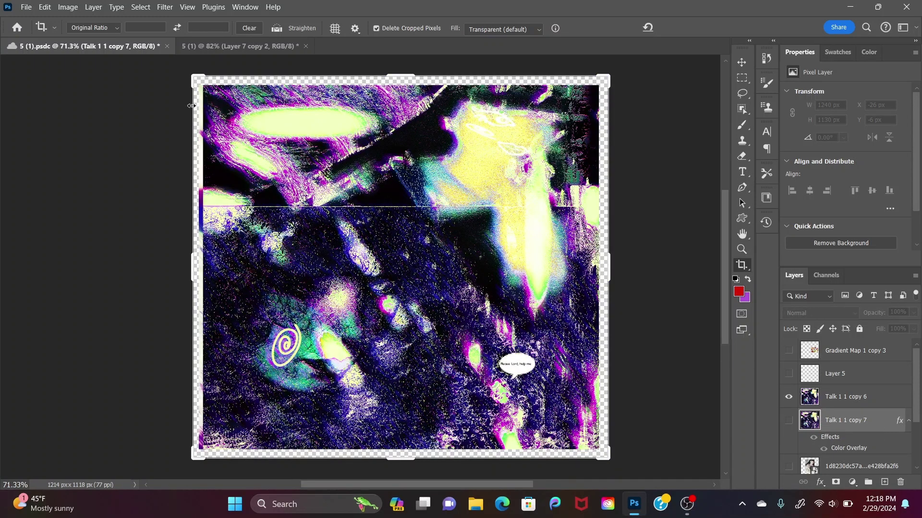
key(ctrl+shift+z)
key(ctrl+z)
key(ctrl+shift+z)
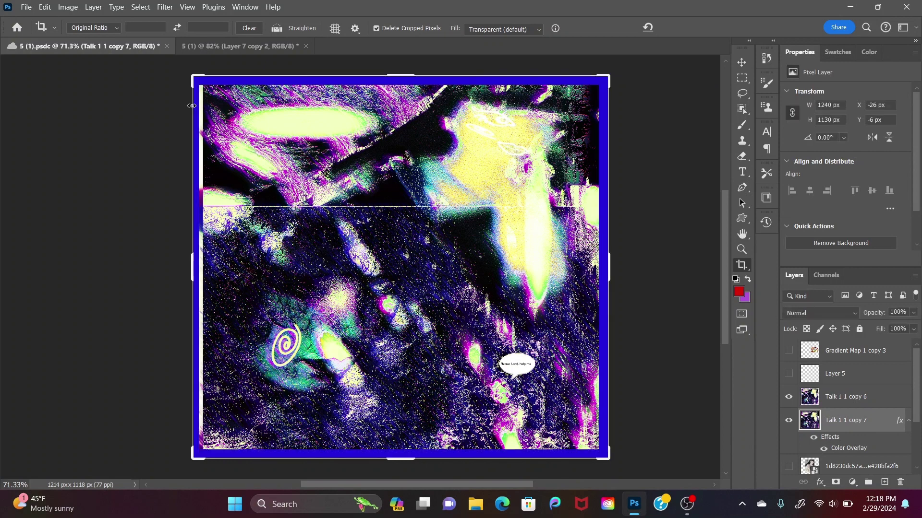
Step: Undo the Color Overlay on the Talk 1 1 copy 7 layer
key(ctrl+z)
key(ctrl+z)
key(ctrl+z)
key(ctrl+z)
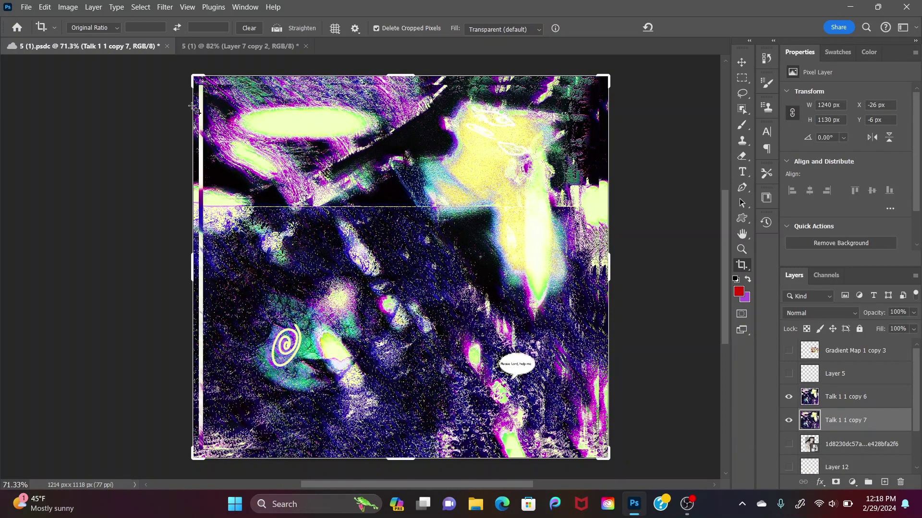
Step: Undo the enlarged duplicate and the layer merge, going back to the extended canvas with its separate Selective Color layers
key(ctrl+shift+z)
key(ctrl+z)
key(ctrl+shift+z)
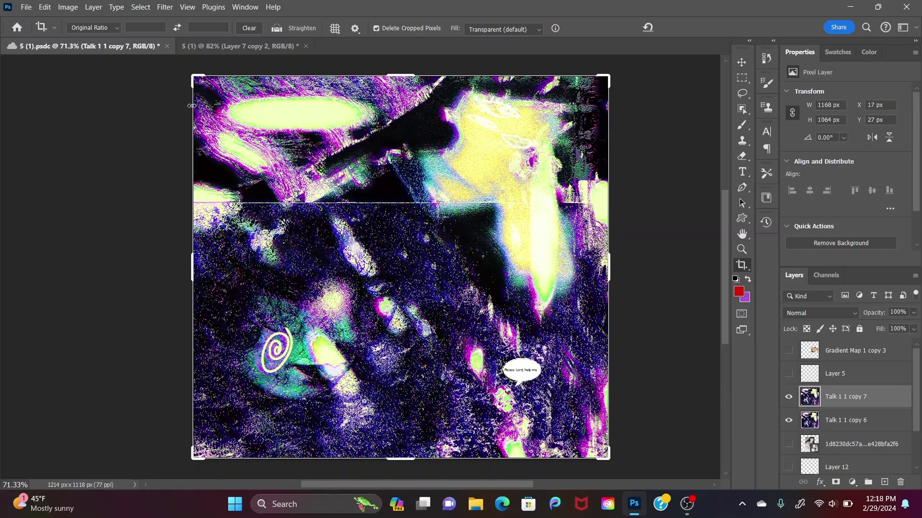
key(ctrl+z)
key(ctrl+z)
key(ctrl+z)
key(ctrl+z)
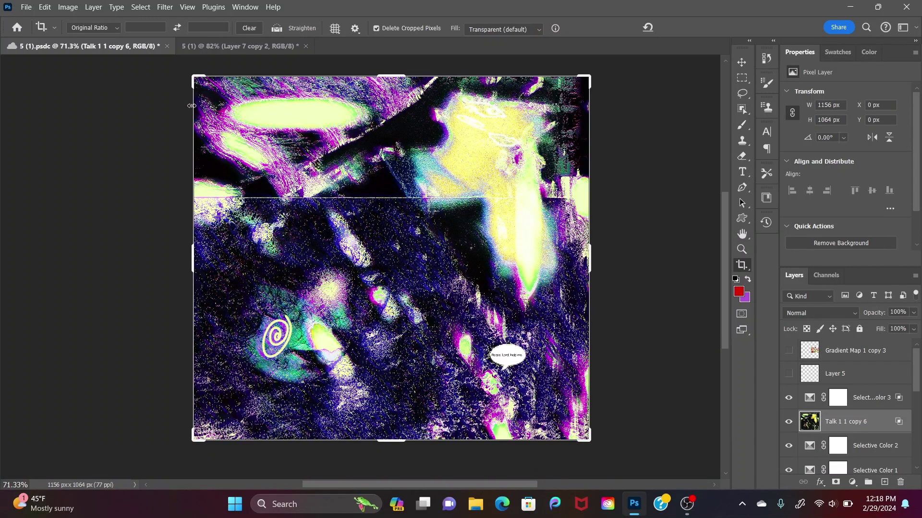
key(ctrl+shift+z)
key(ctrl+z)
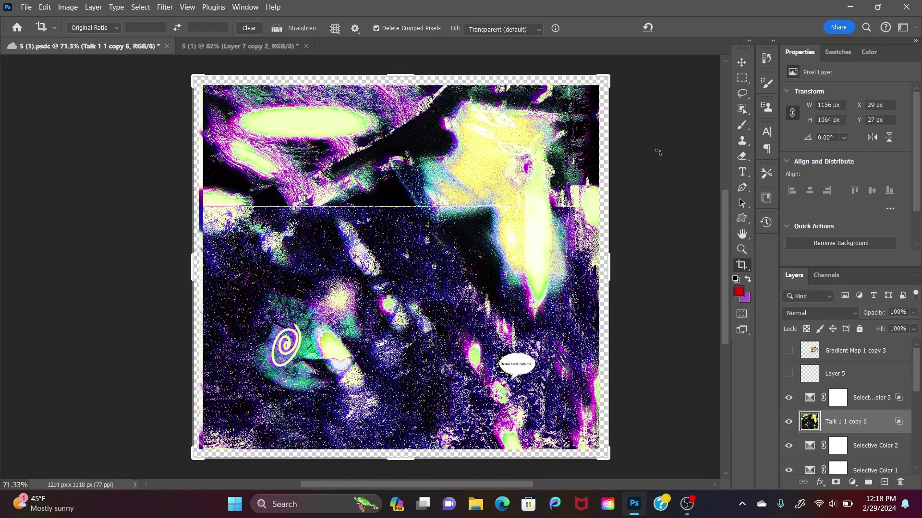
Step: Select a narrow vertical strip of about 27 x 1090 px along the artwork's left edge with the Rectangular Marquee
scroll(525, 131, left, 5)
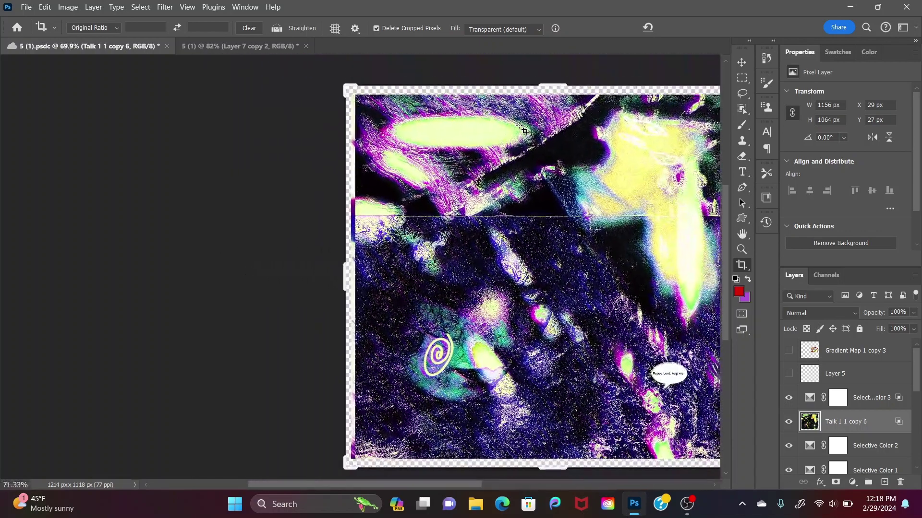
scroll(524, 131, up, 3)
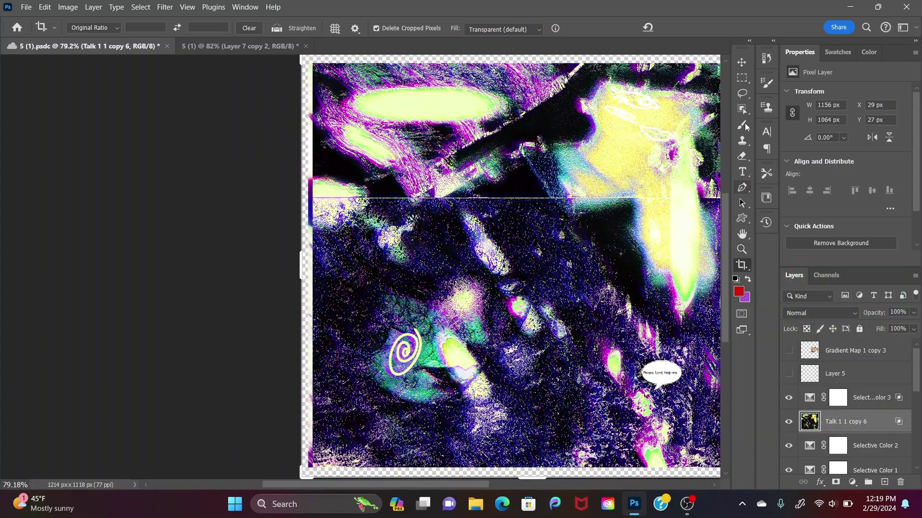
click(742, 78)
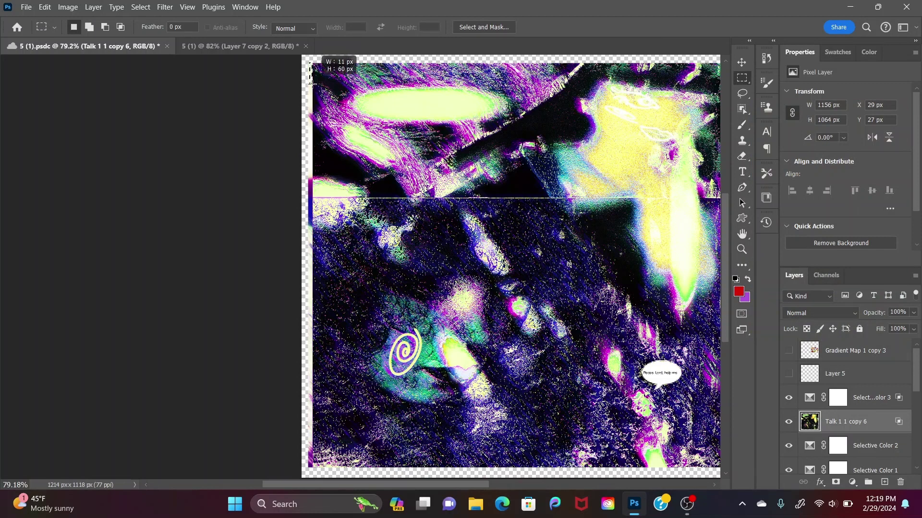
drag(304, 64, 314, 467)
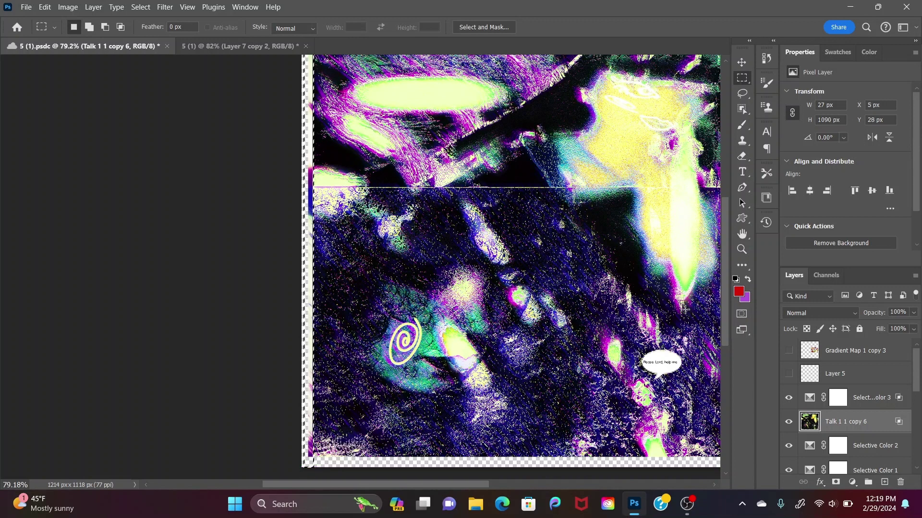
scroll(725, 293, up, 2)
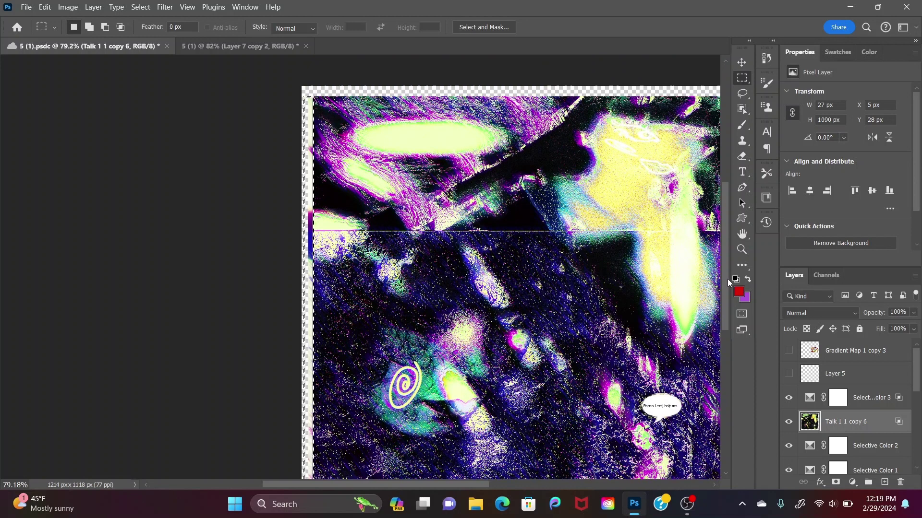
Step: Switch to the Eraser tool and try merging the visible layers into a single layer
click(742, 157)
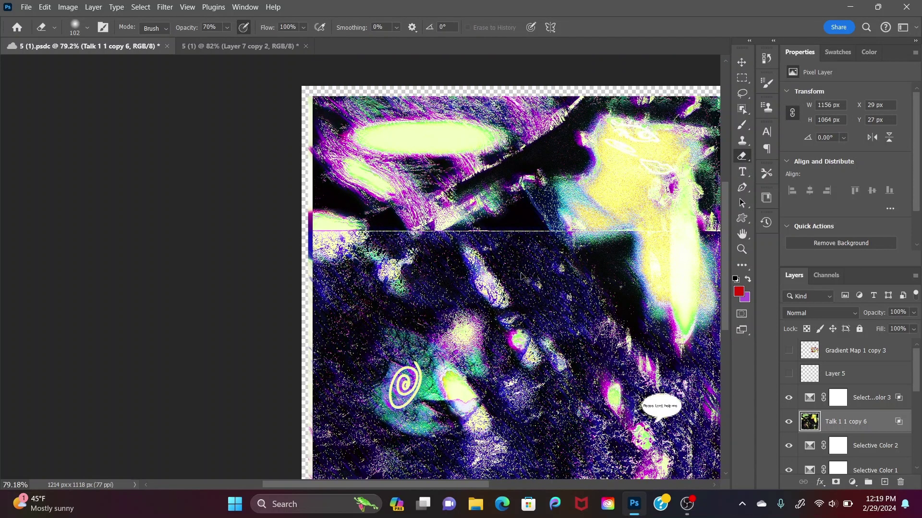
right_click(905, 431)
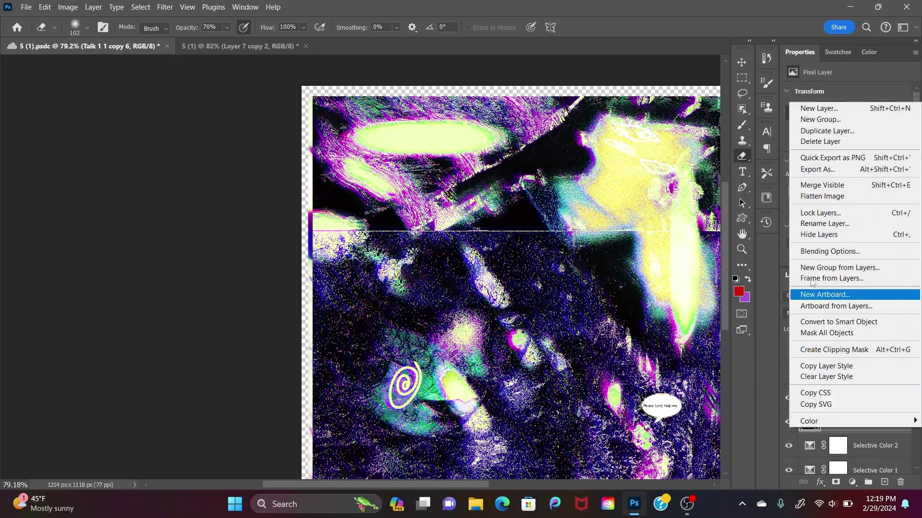
click(814, 189)
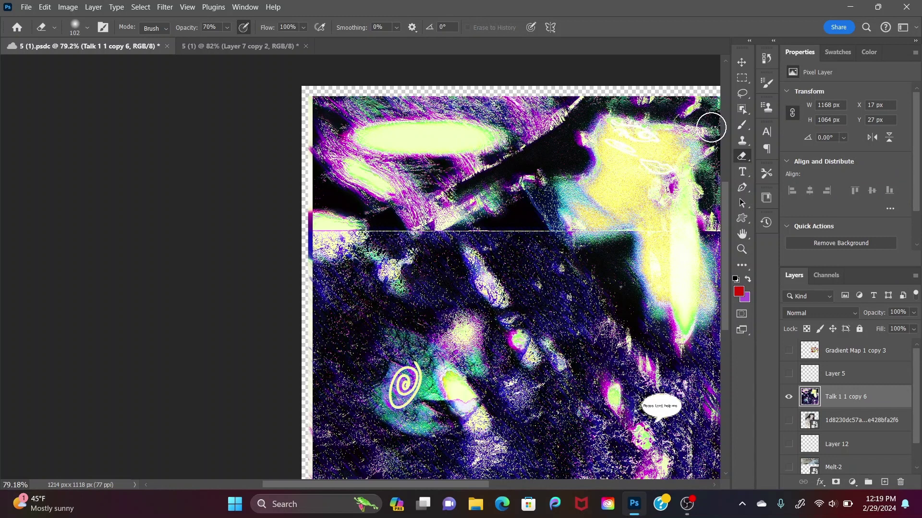
key(ctrl+z)
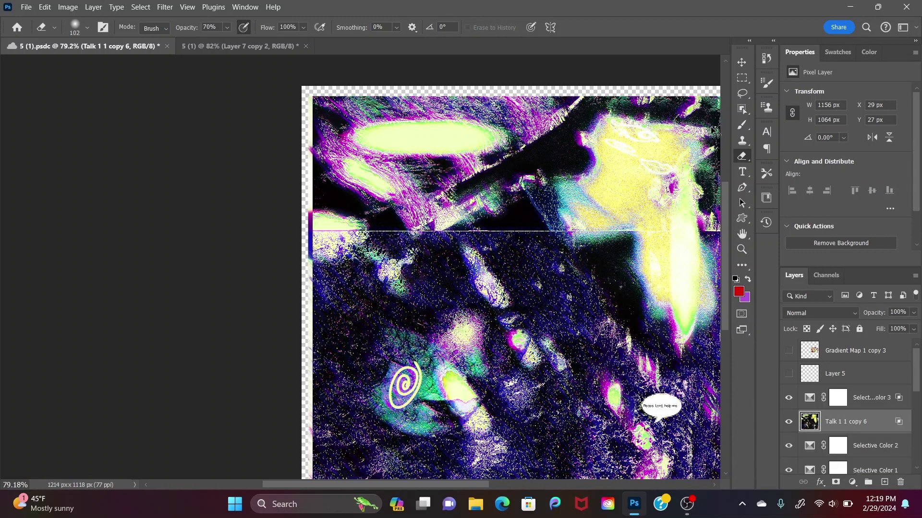
Step: Compare the artwork with and without the transparent margin by undoing and redoing the canvas extension
key(ctrl+z)
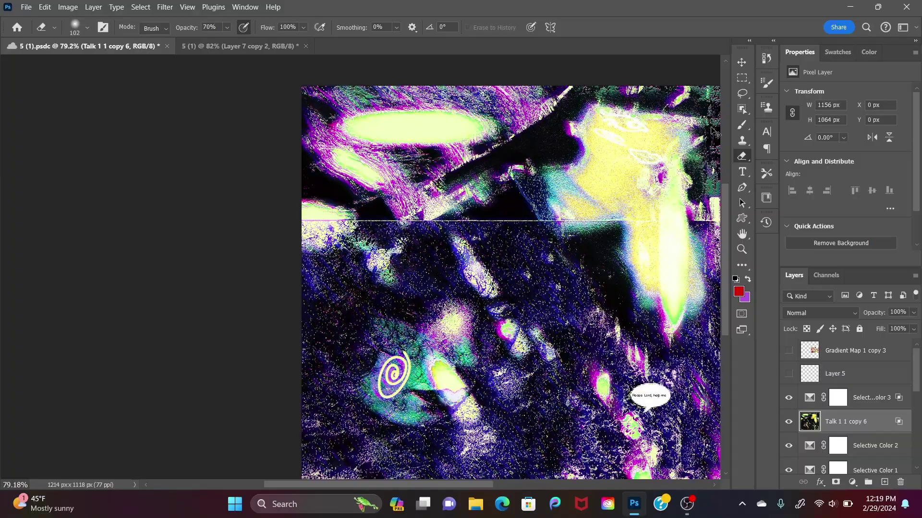
key(ctrl+z)
key(ctrl+0)
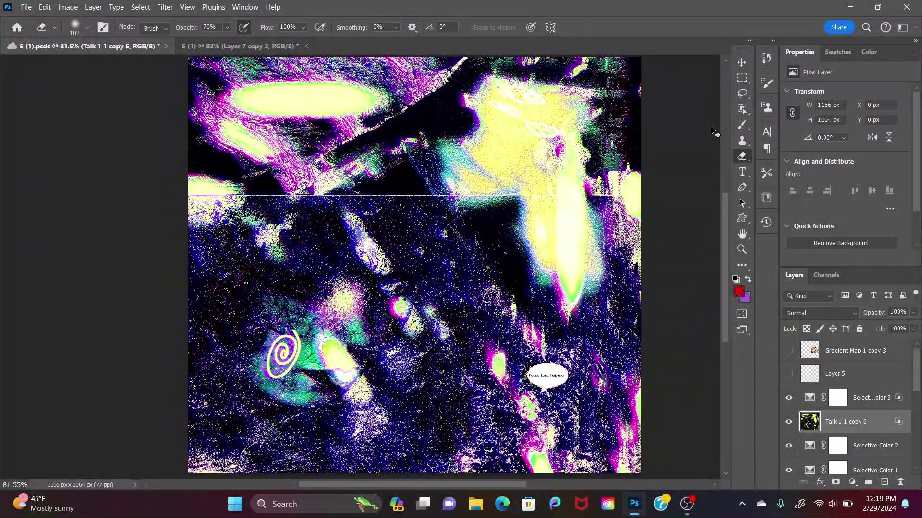
key(ctrl+shift+z)
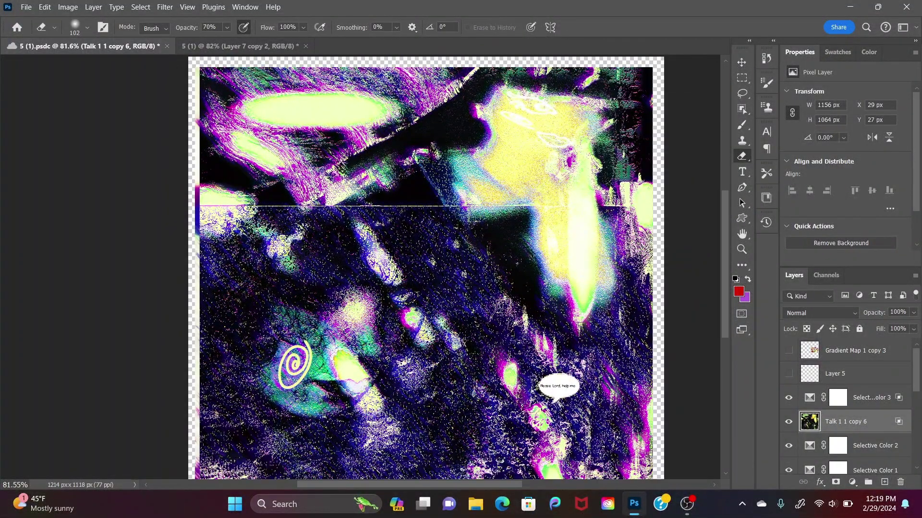
scroll(380, 193, down, 3)
scroll(465, 297, up, 5)
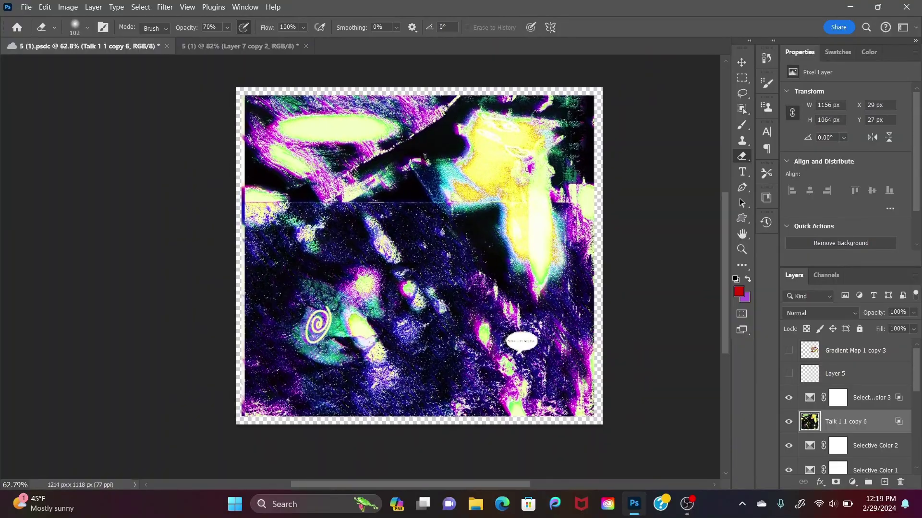
scroll(404, 285, down, 6)
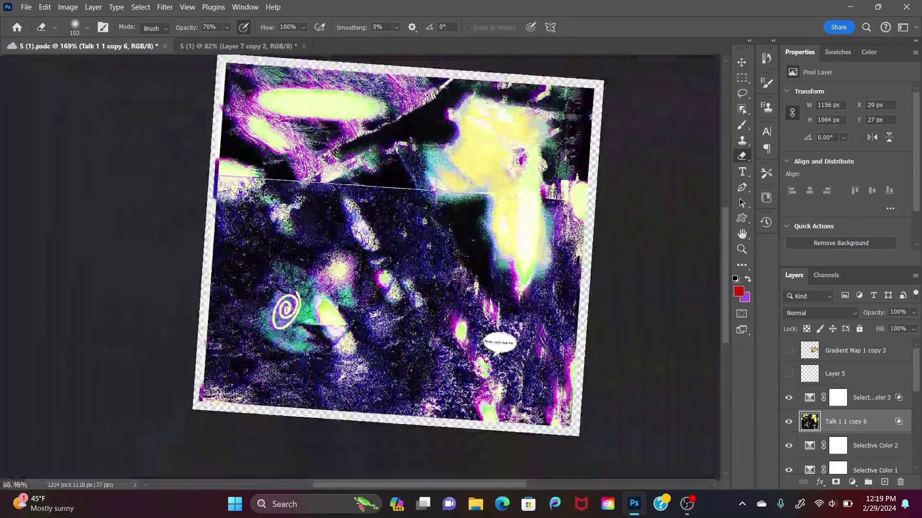
scroll(384, 254, down, 3)
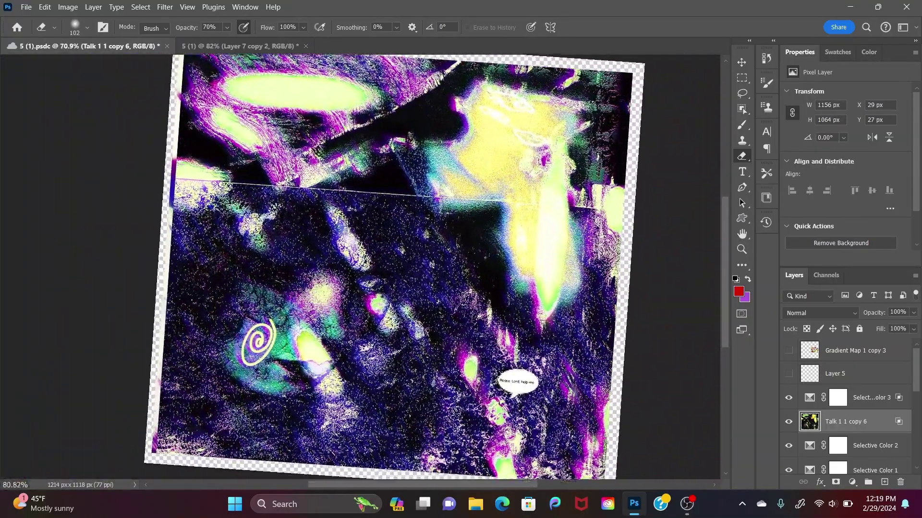
scroll(415, 268, up, 2)
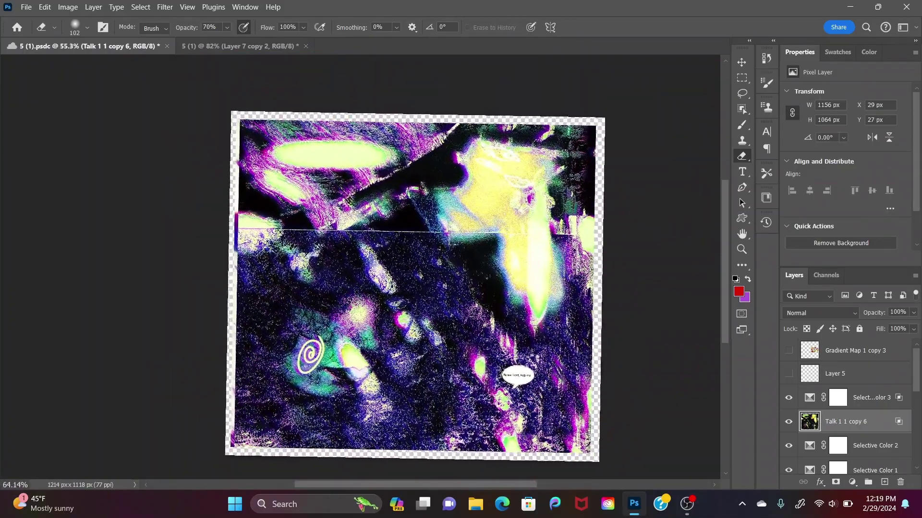
scroll(415, 269, up, 1)
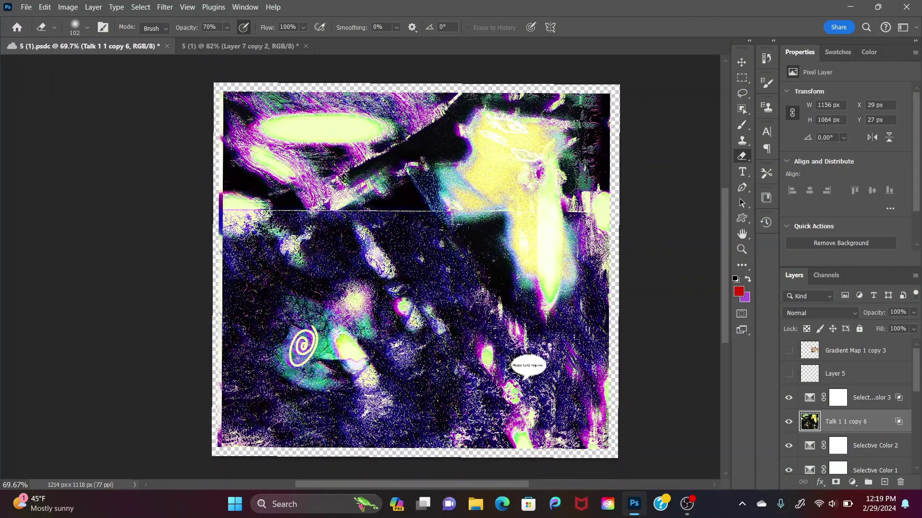
scroll(416, 269, up, 1)
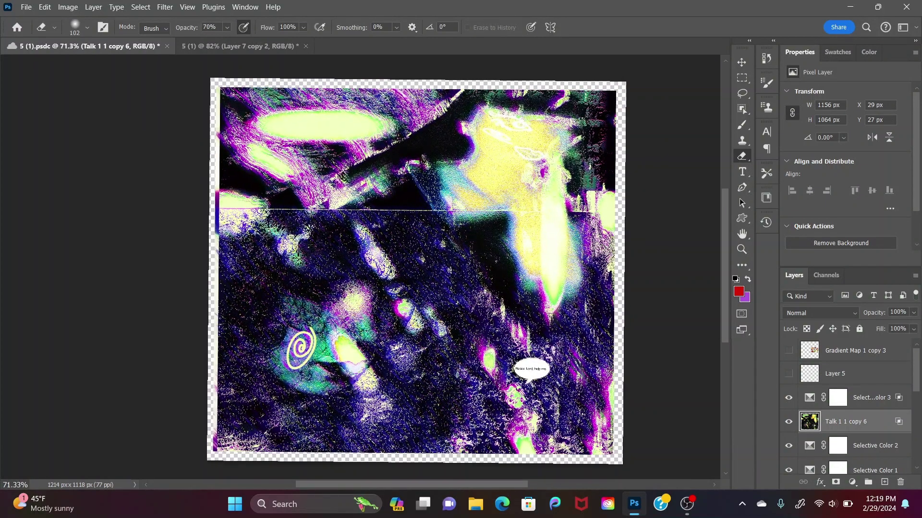
scroll(415, 269, up, 1)
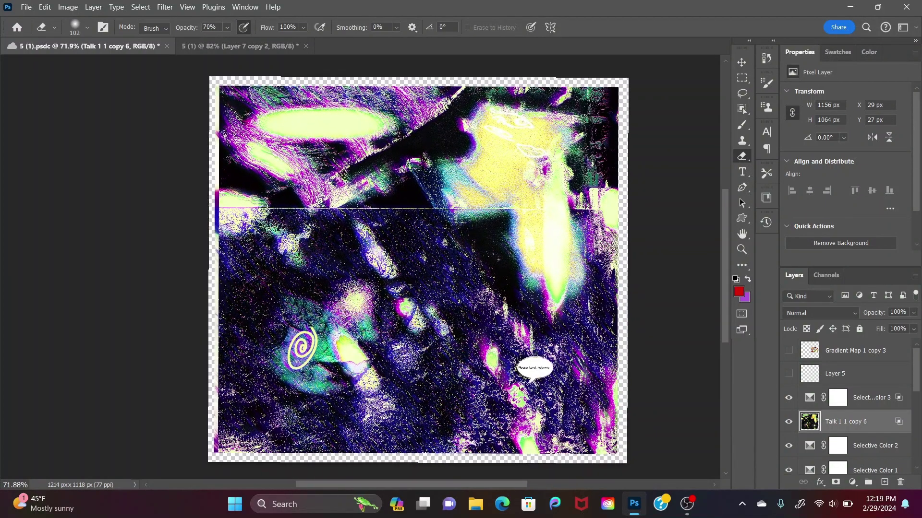
Step: Extend the canvas evenly on all sides with the Crop tool to about 1236 x 1138 px, leaving a wider transparent border
click(744, 265)
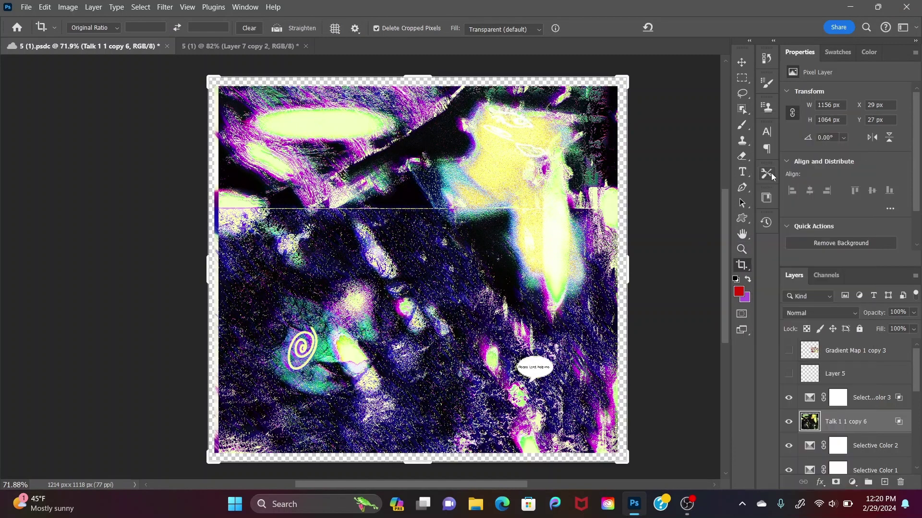
mouse_move(628, 261)
mouse_down()
mouse_move(653, 263)
mouse_move(644, 263)
mouse_up()
drag(551, 270, 558, 273)
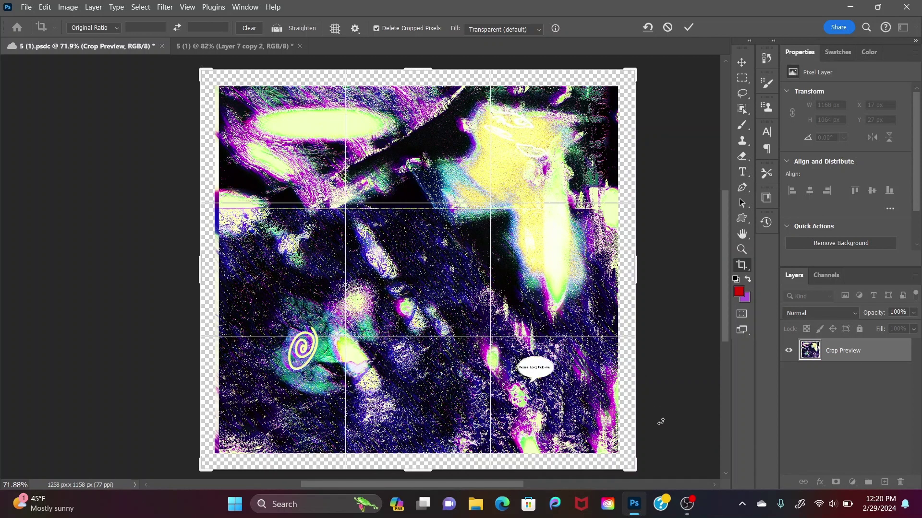
drag(633, 465, 630, 463)
drag(543, 399, 540, 397)
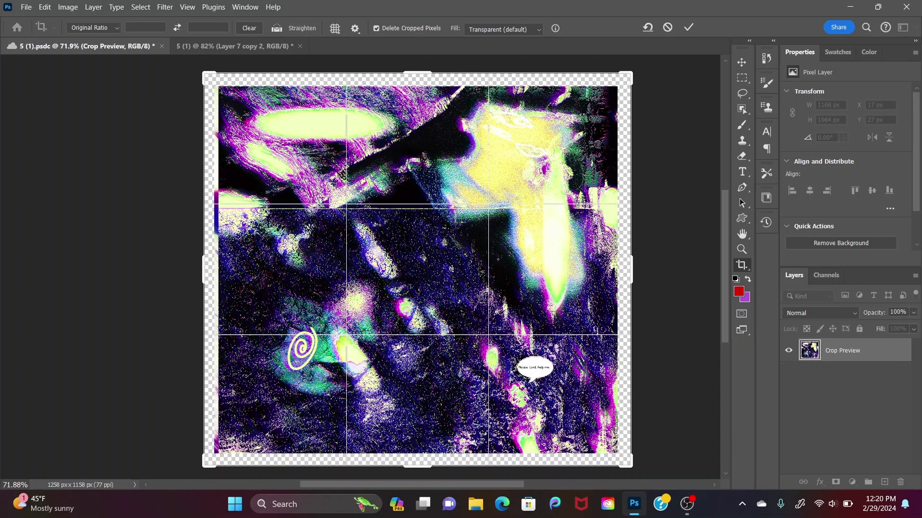
key(Return)
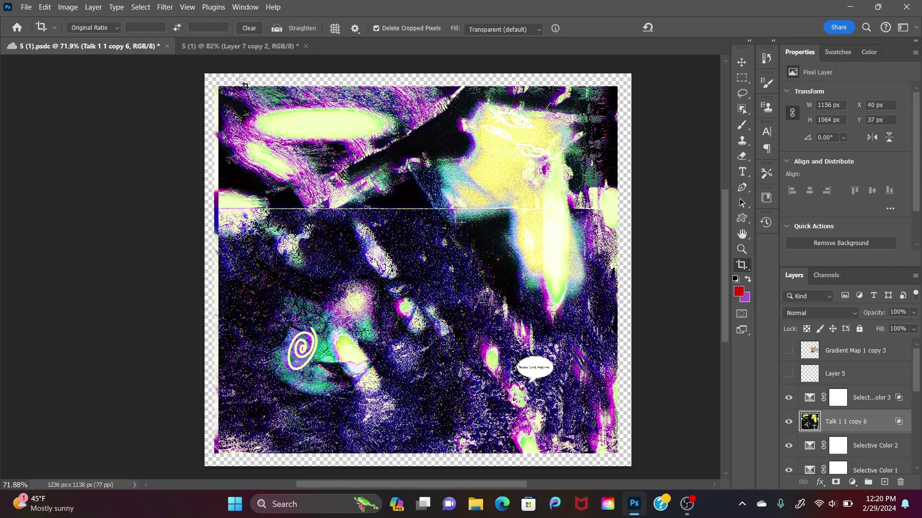
Step: Merge the visible layers into one and marquee-select a vertical strip of about 33 x 1100 px along the artwork's left edge
click(741, 78)
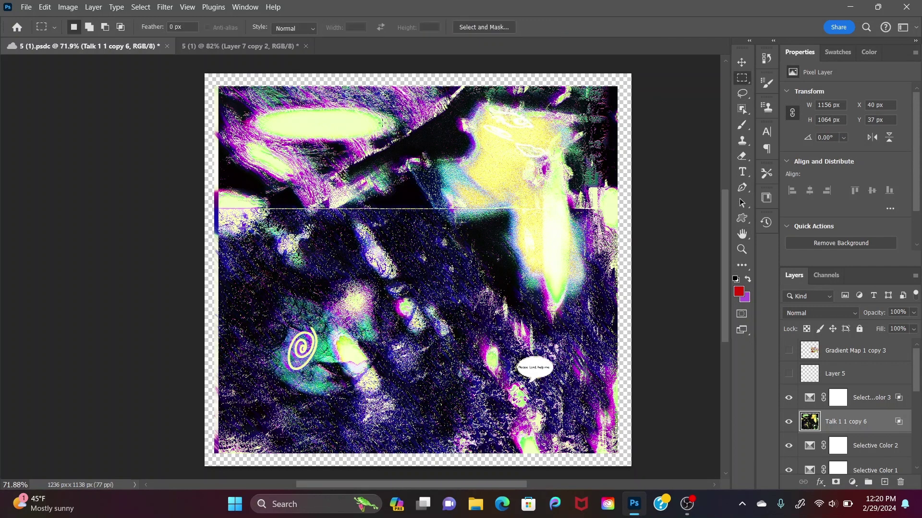
scroll(140, 78, up, 5)
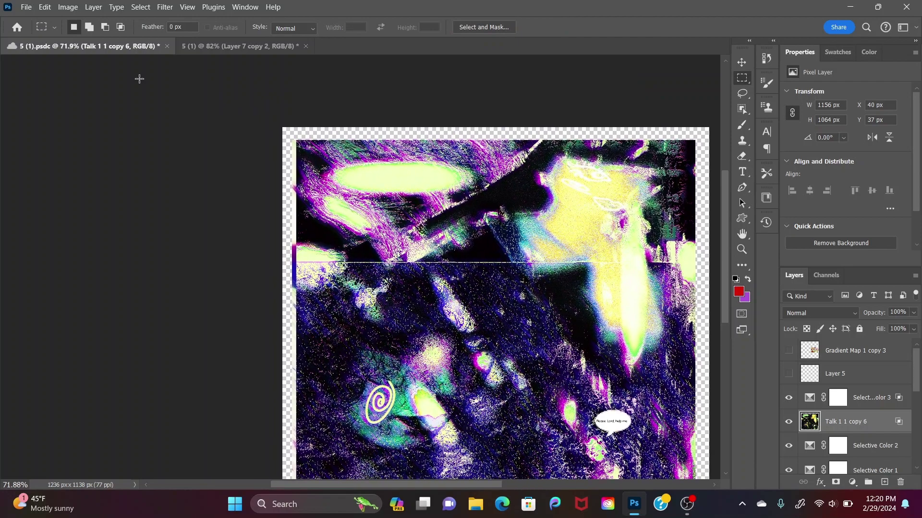
scroll(139, 79, down, 2)
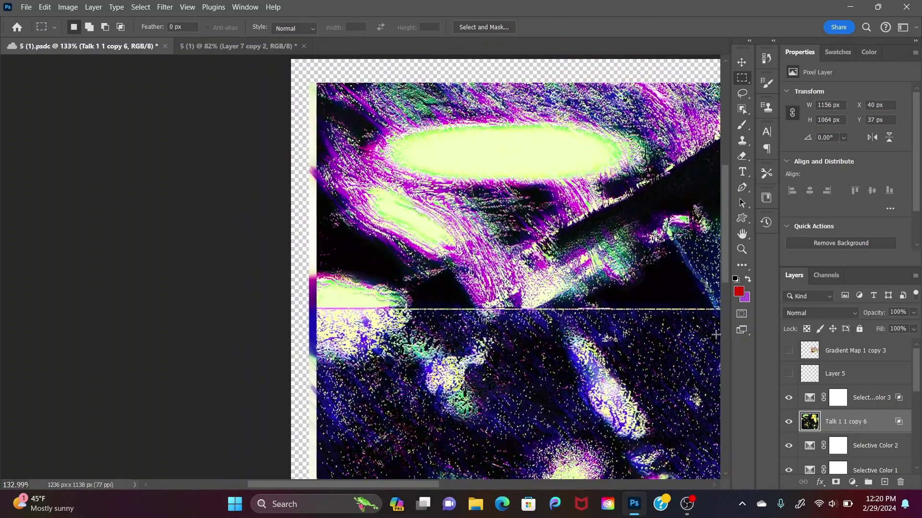
right_click(857, 403)
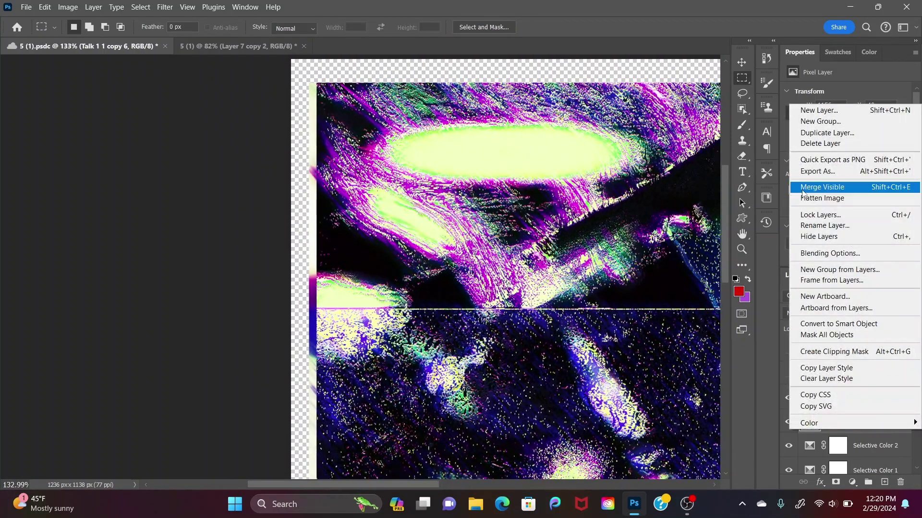
click(823, 187)
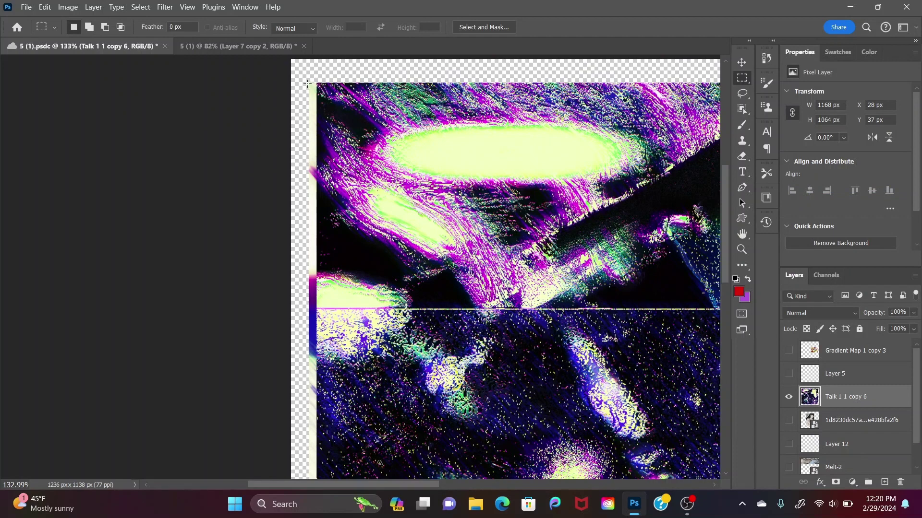
drag(297, 76, 317, 435)
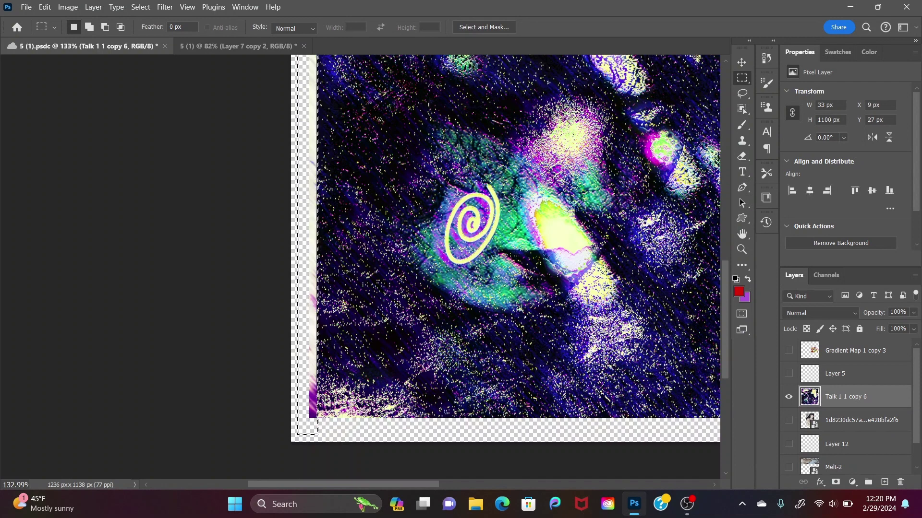
Step: Erase the coloured fringe inside the selected strip with the Eraser at 70% opacity
click(741, 157)
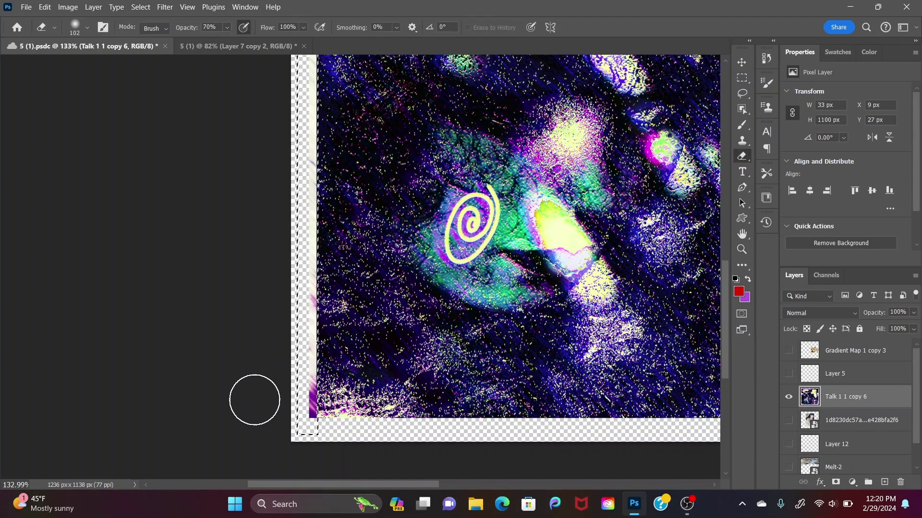
drag(299, 411, 306, 350)
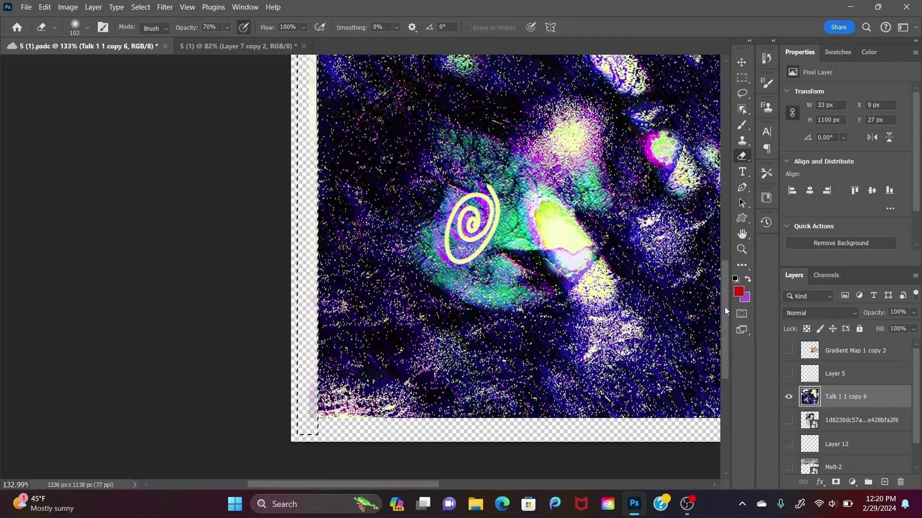
scroll(725, 307, up, 5)
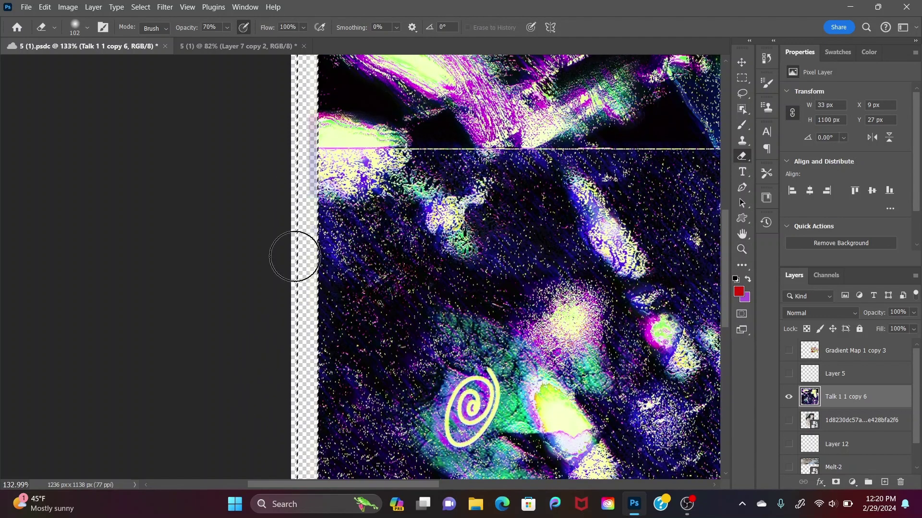
scroll(729, 330, up, 4)
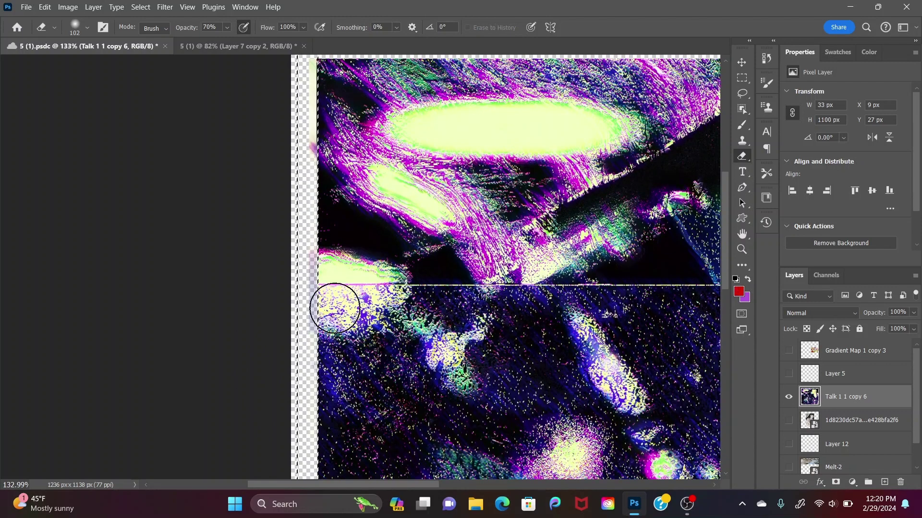
Step: Set the Eraser opacity to 100%, clear the remaining fringe along the whole selected strip, and deselect it
click(226, 28)
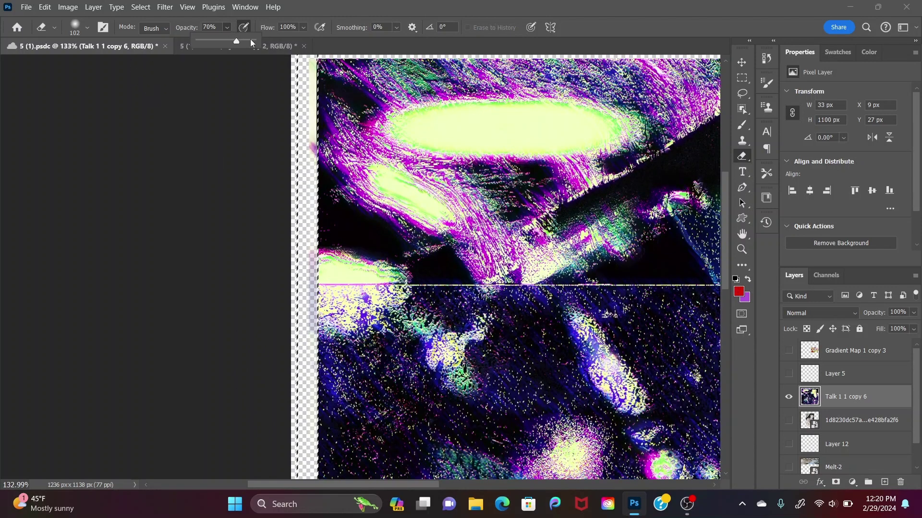
drag(250, 41, 282, 40)
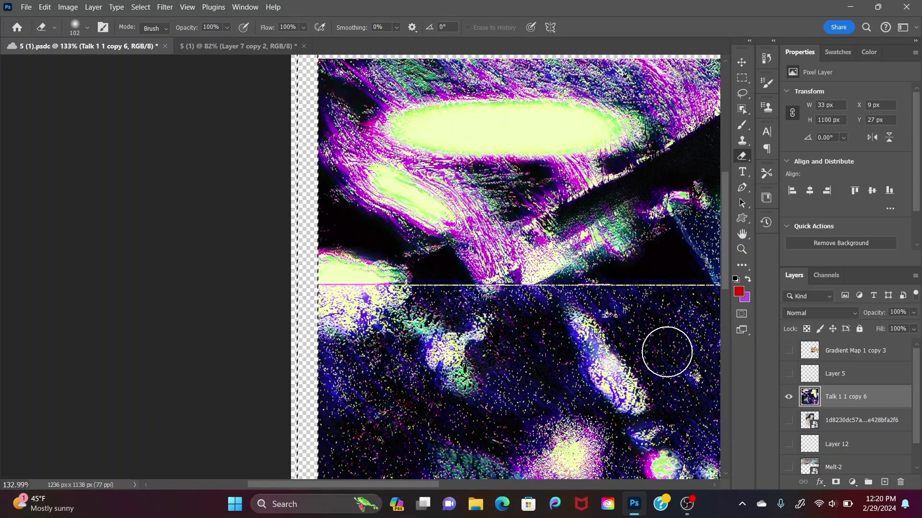
scroll(724, 281, up, 1)
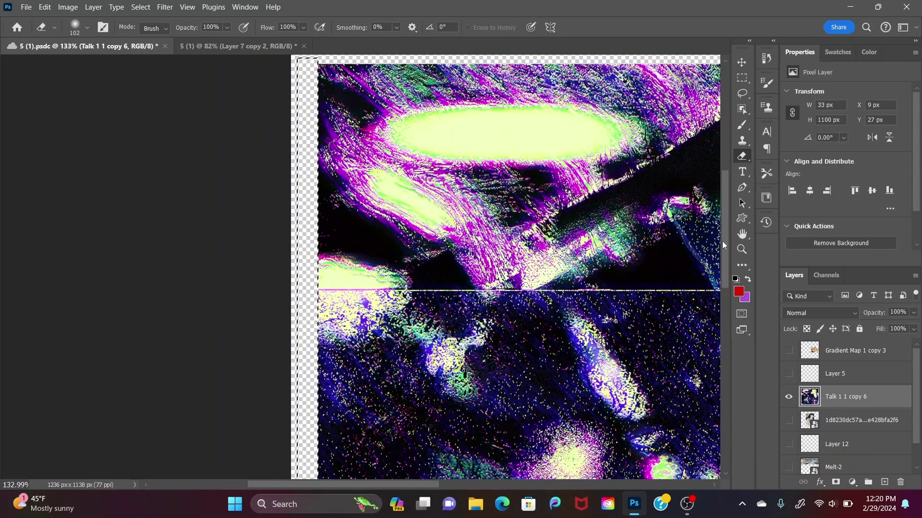
drag(722, 241, 733, 336)
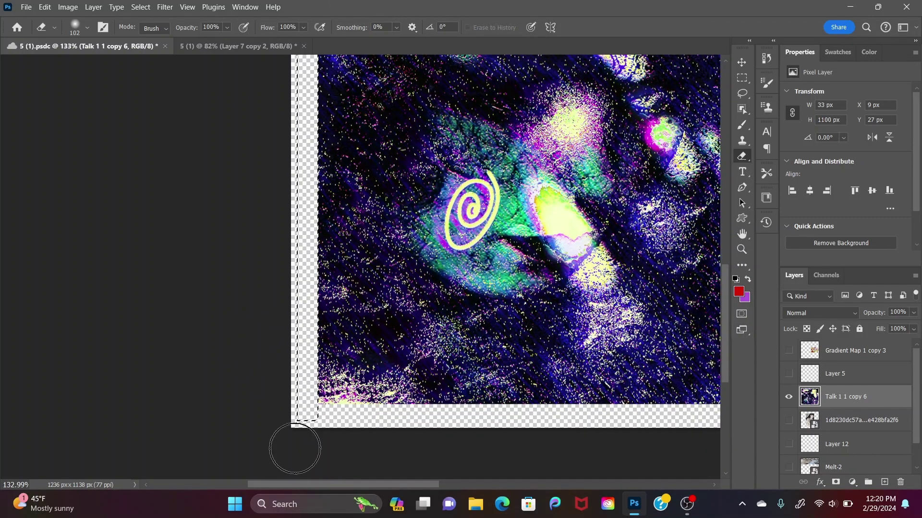
drag(724, 367, 734, 324)
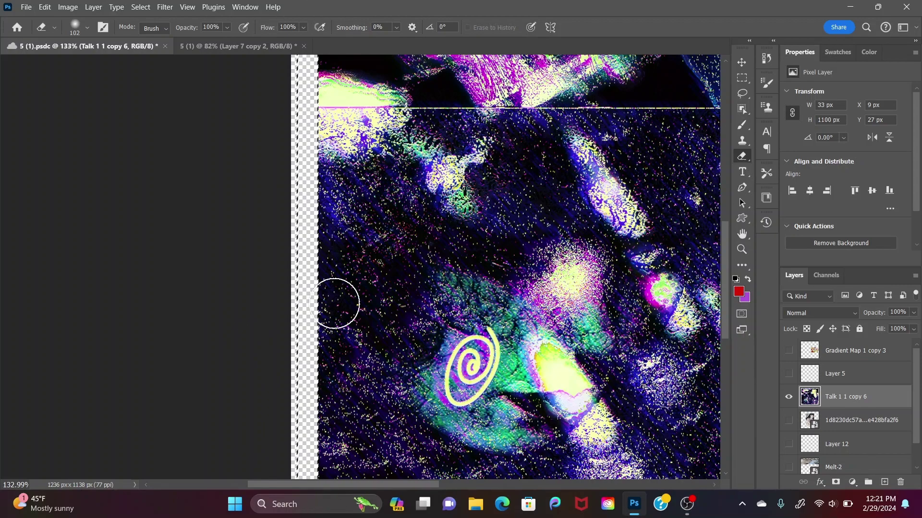
scroll(336, 304, down, 2)
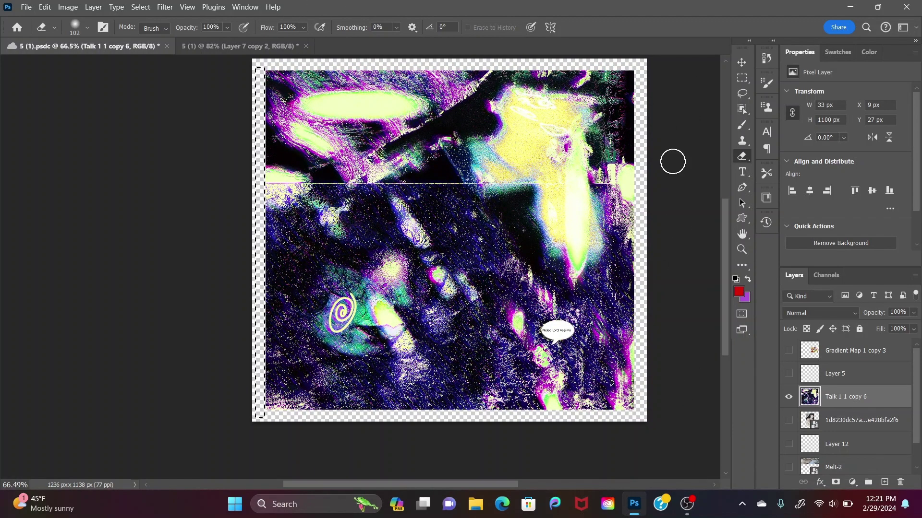
right_click(457, 144)
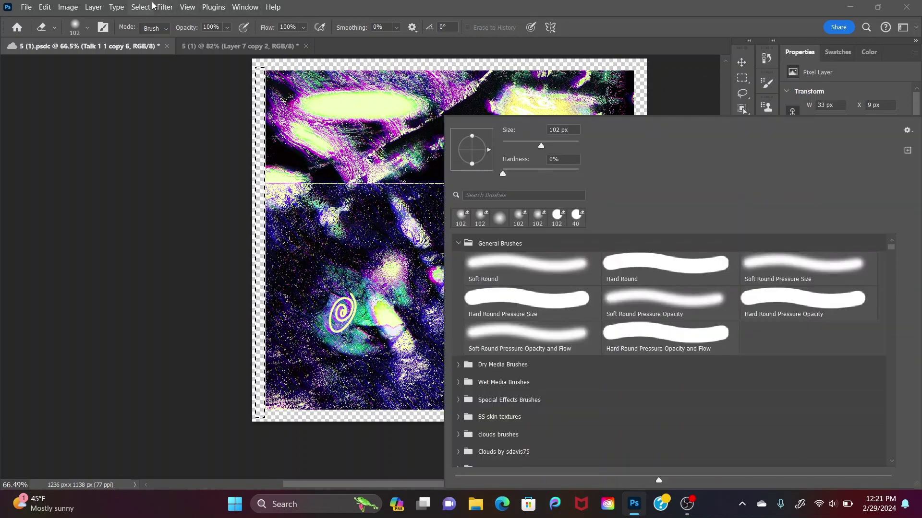
click(140, 7)
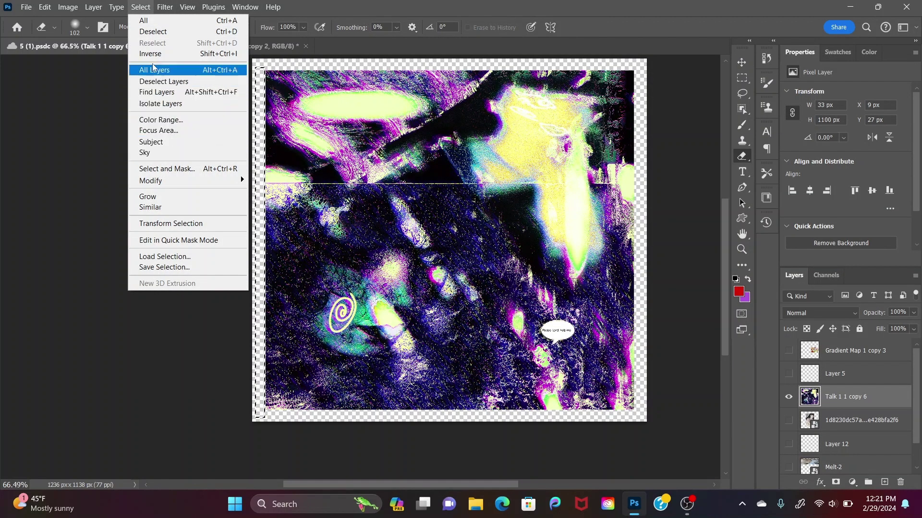
click(158, 31)
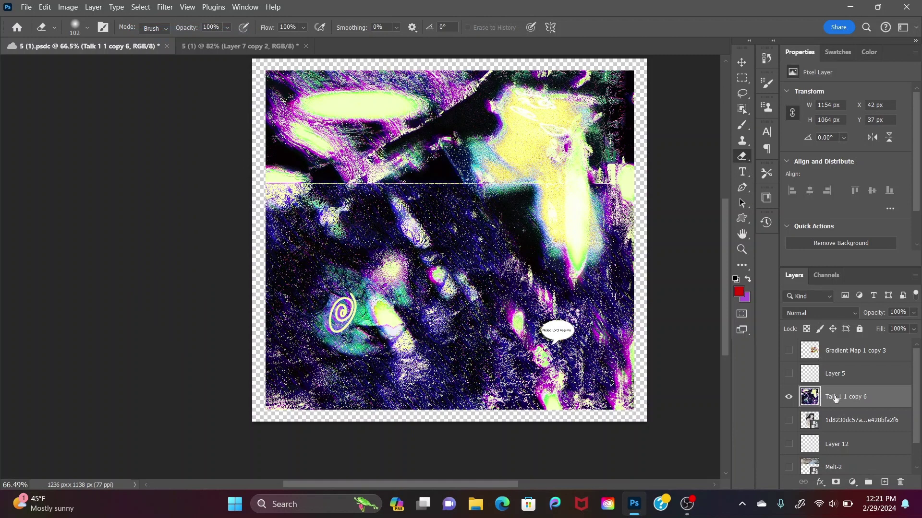
Step: Duplicate the merged artwork layer beneath the original and scale the copy to about 107.11% so it fills the canvas
drag(835, 398, 836, 433)
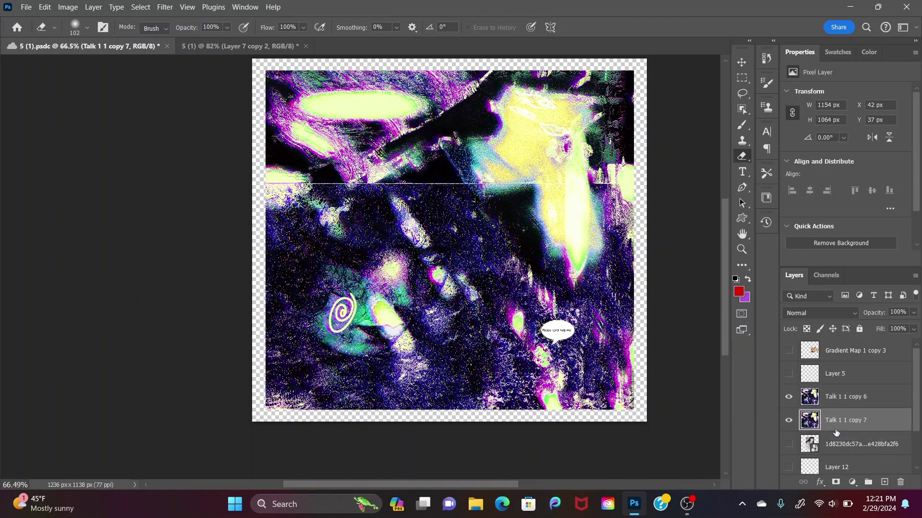
key(ctrl+t)
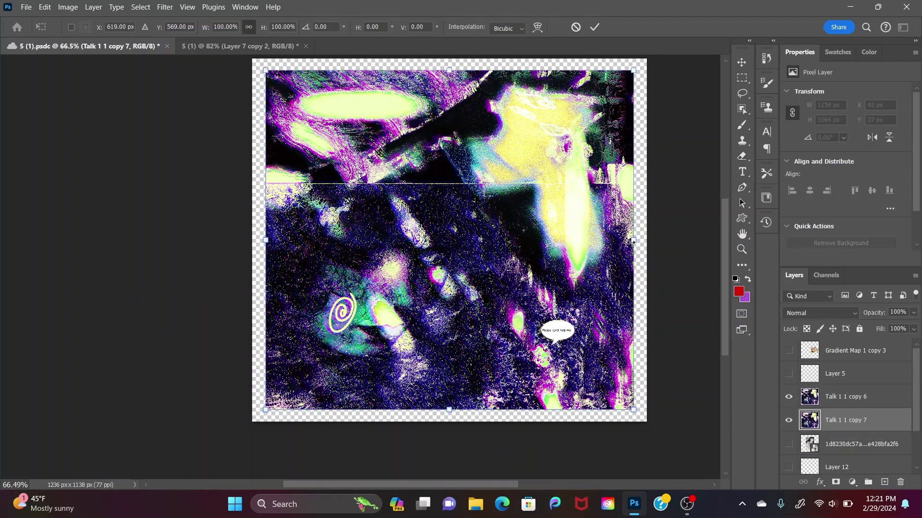
drag(632, 241, 646, 240)
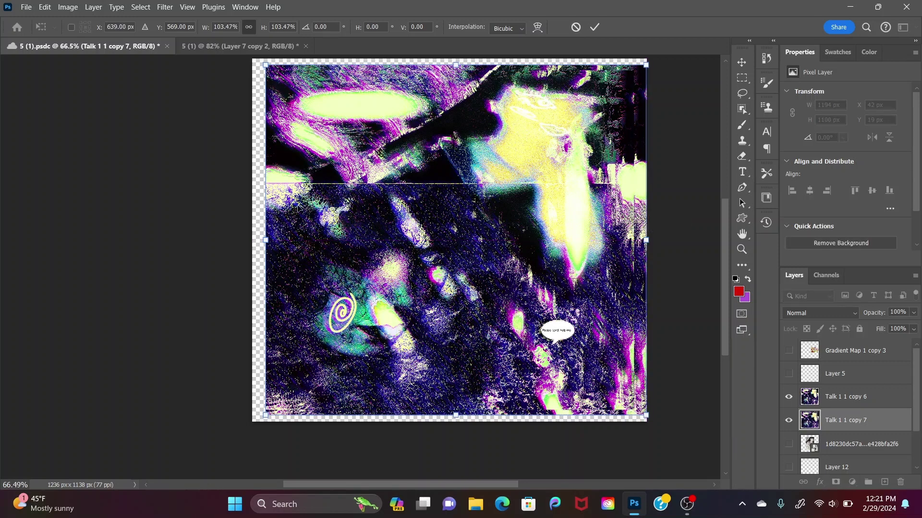
drag(261, 240, 252, 240)
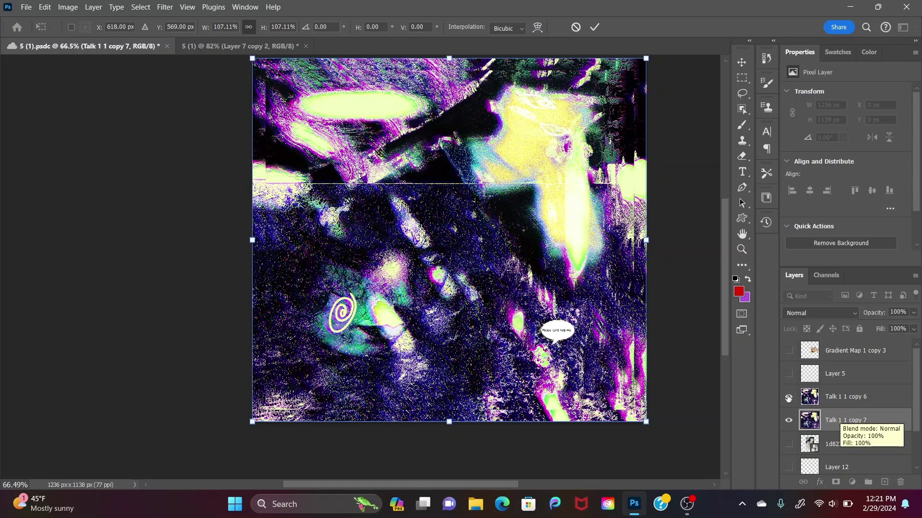
Step: Compare the enlarged copy alone with the combined artwork by hiding and showing the original layer above it
click(790, 397)
click(789, 397)
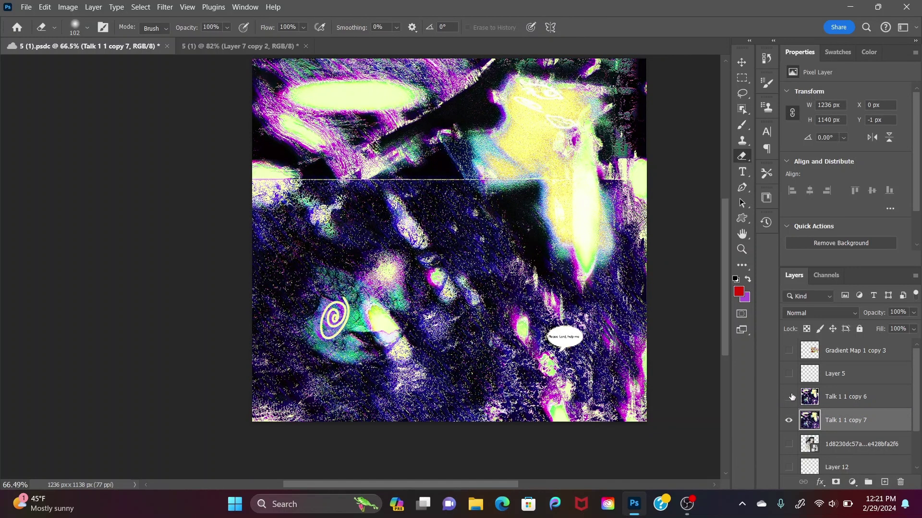
click(790, 397)
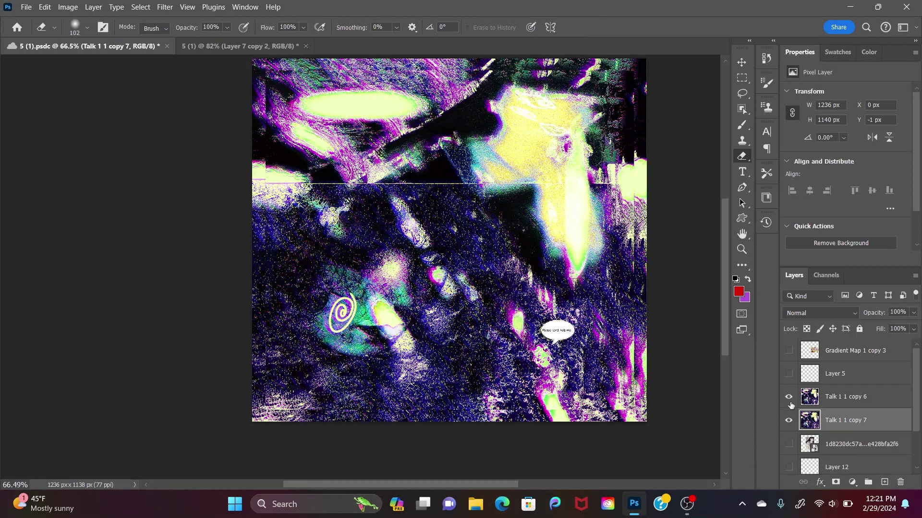
Step: Check the enlarged artwork copy by hiding and showing it, add a blue Color Overlay to it, and duplicate that layer
click(790, 421)
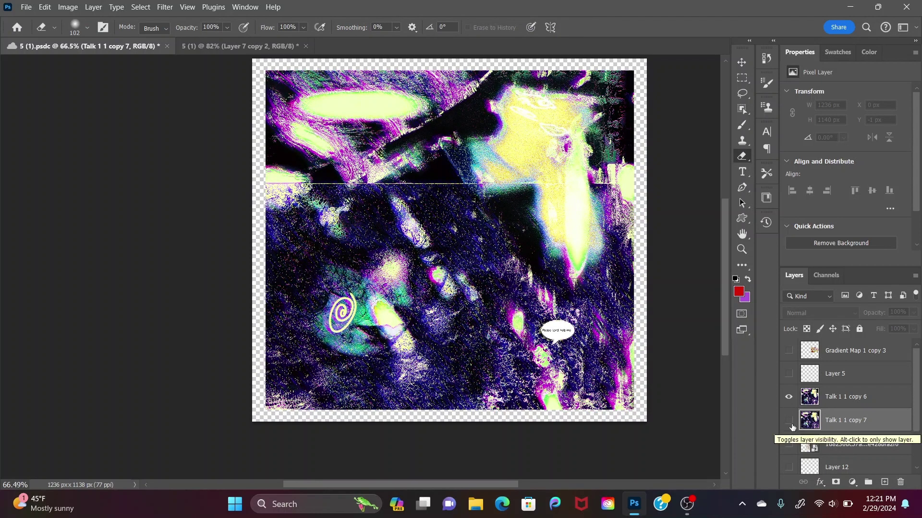
click(791, 424)
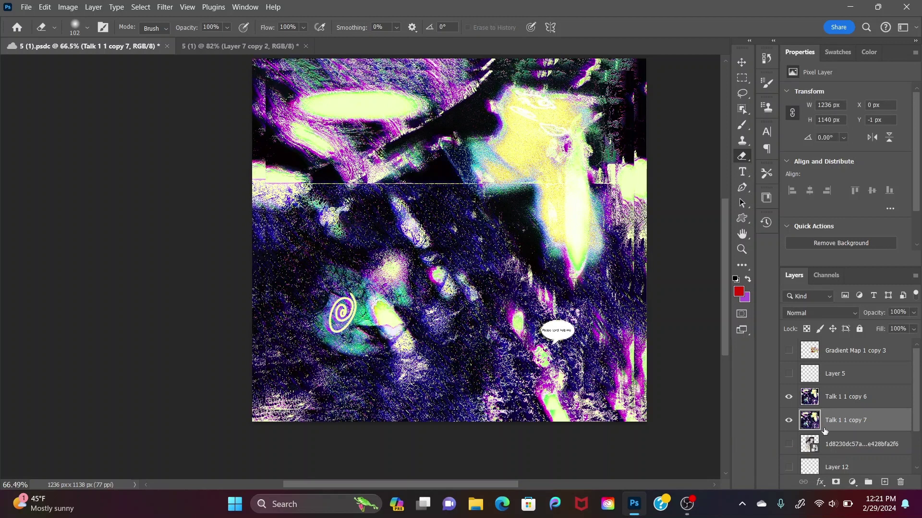
double_click(853, 433)
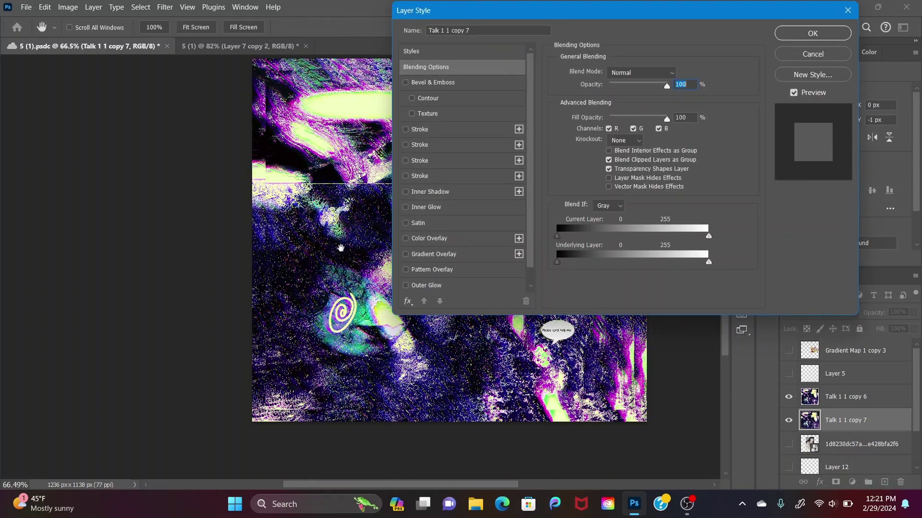
click(405, 239)
click(783, 34)
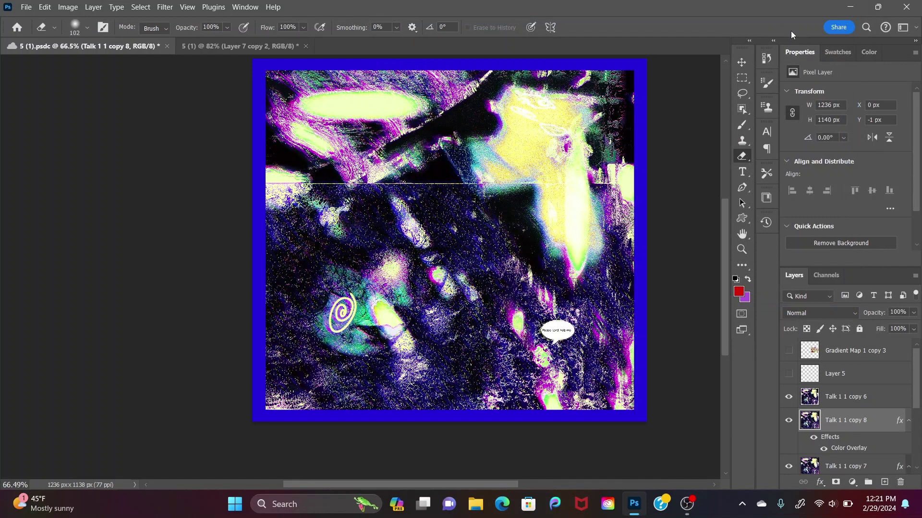
Step: Change the duplicate's Color Overlay to red db0f0f
double_click(848, 448)
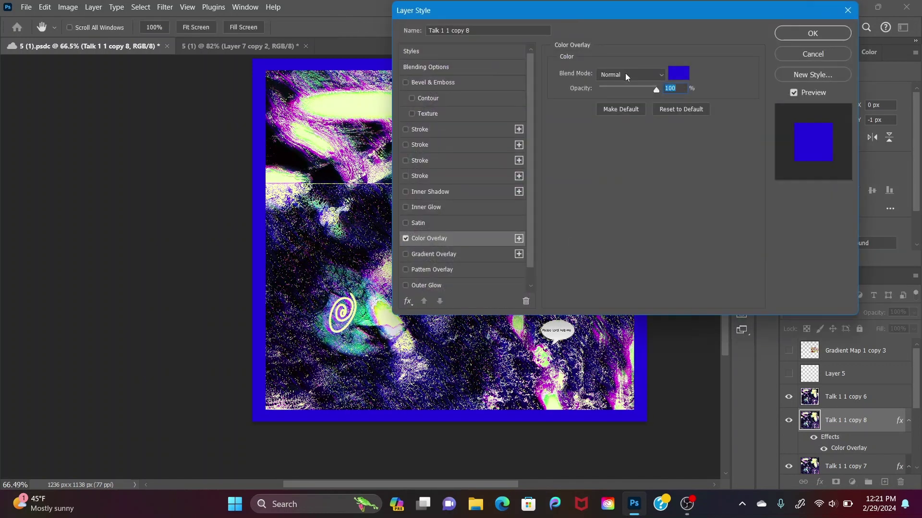
click(673, 77)
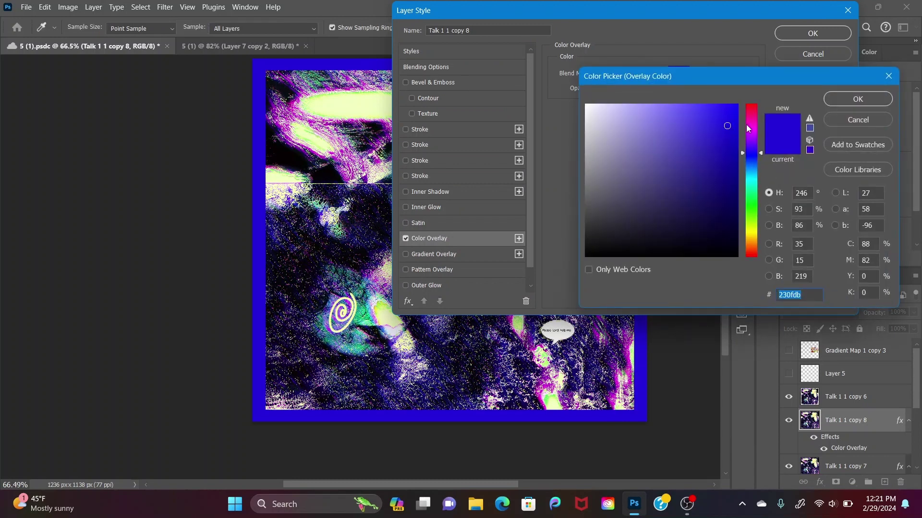
drag(746, 125, 752, 99)
click(857, 99)
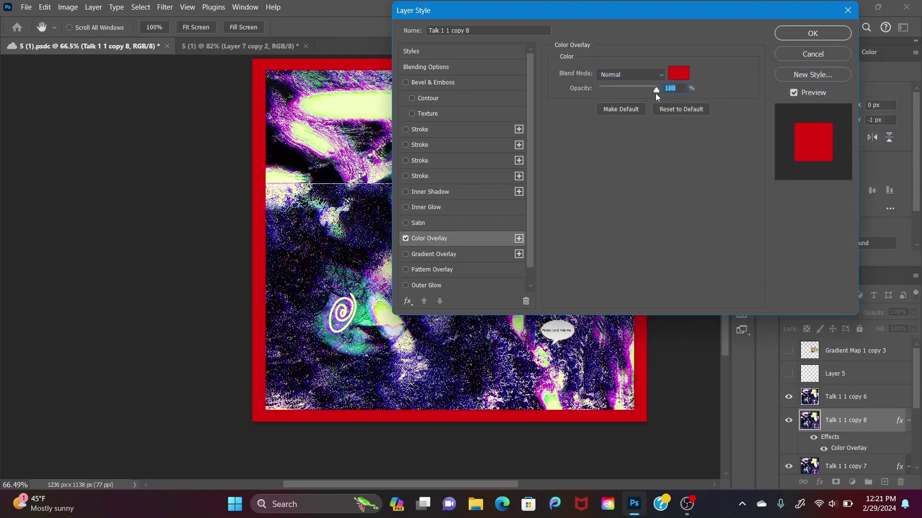
click(811, 34)
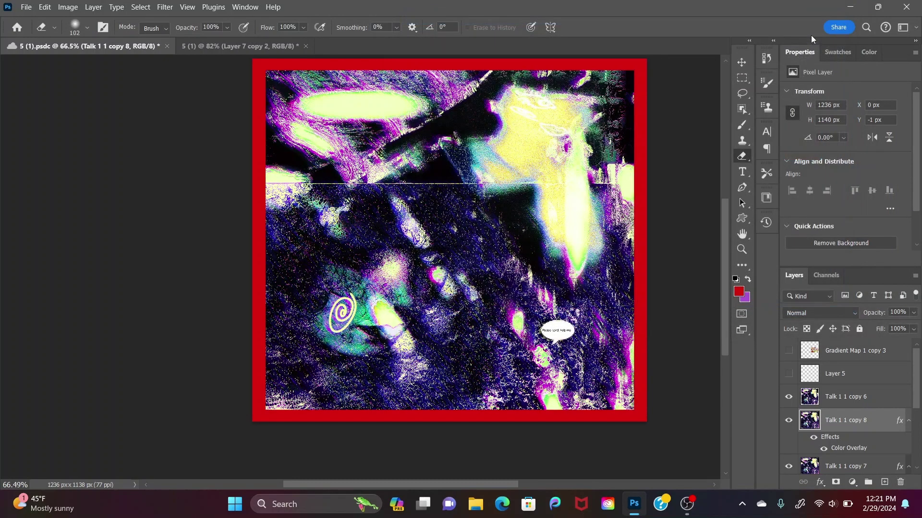
Step: Scale the red duplicate to 97.47% and centre it at X 619 px, Y 569 px inside the blue border
key(ctrl+t)
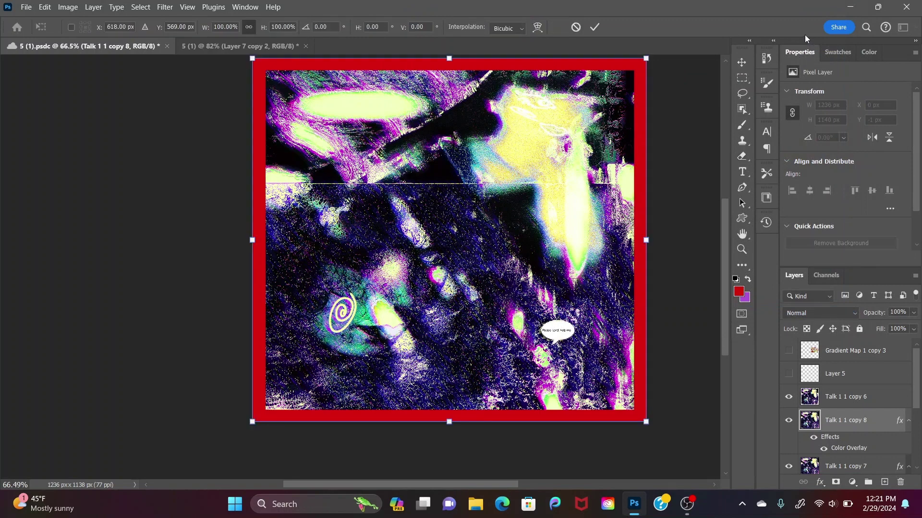
drag(646, 58, 641, 63)
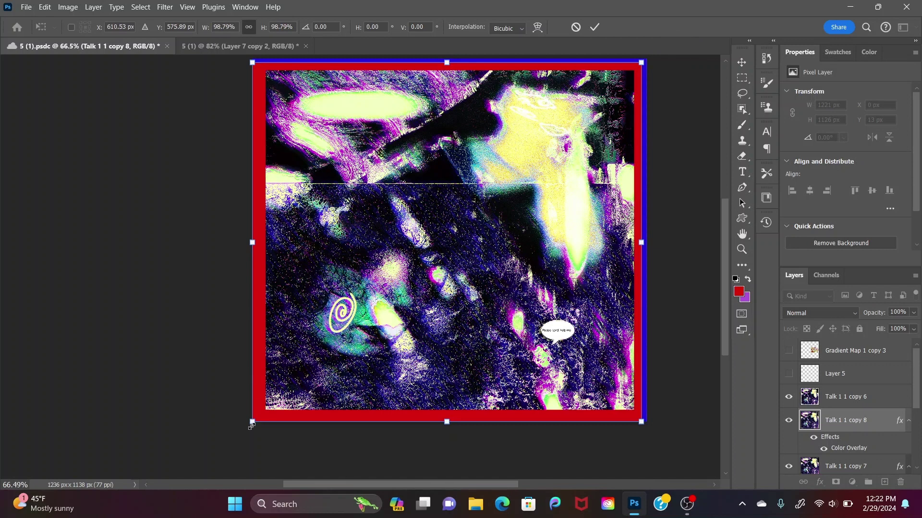
drag(329, 365, 333, 364)
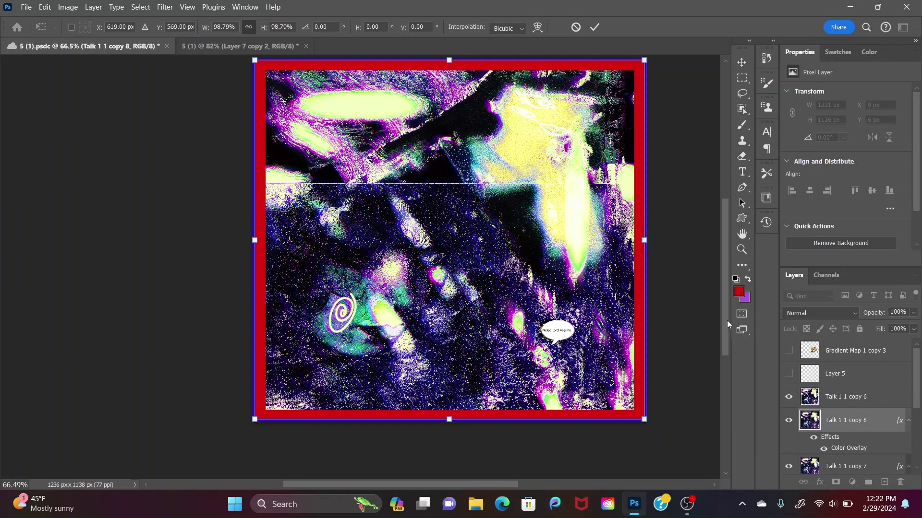
drag(727, 321, 725, 312)
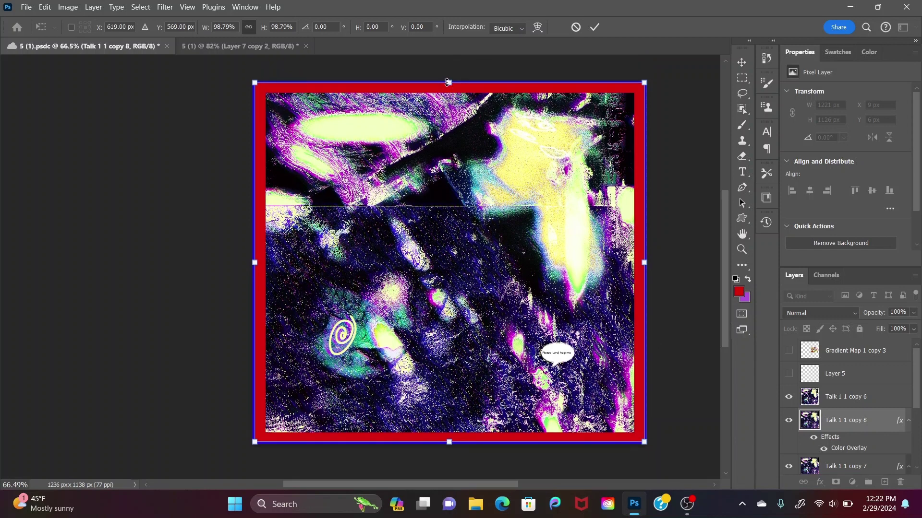
drag(447, 82, 447, 86)
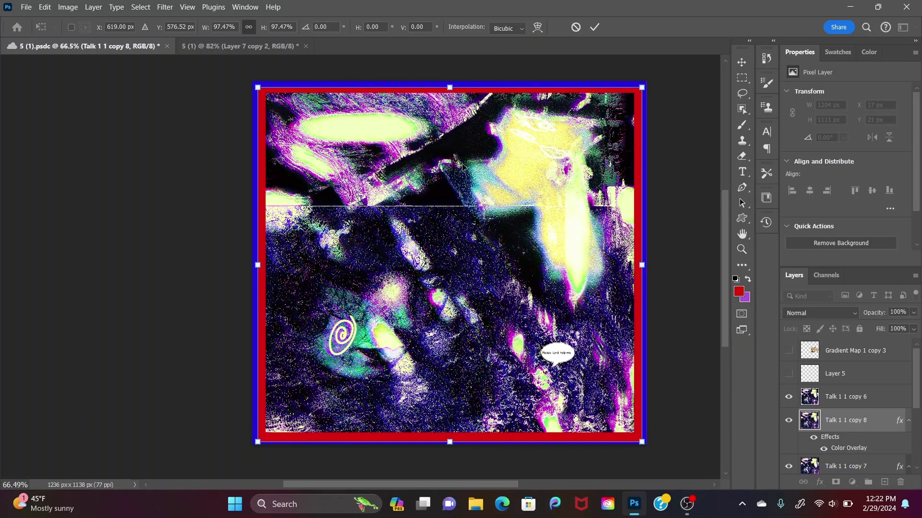
key(Up)
key(Up)
key(Up)
key(Up)
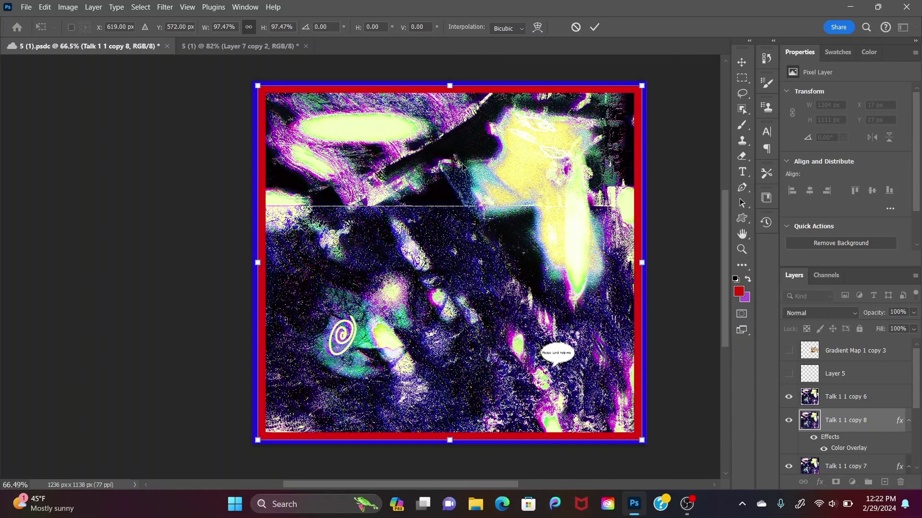
key(Up)
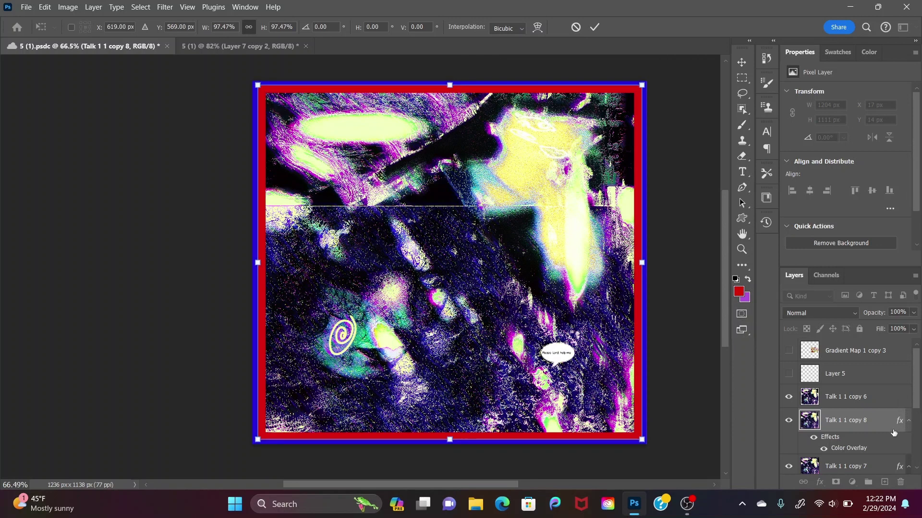
key(Return)
Step: Duplicate the red border layer and change the new copy's Color Overlay to bright yellow eaff00
key(e)
key(ctrl+j)
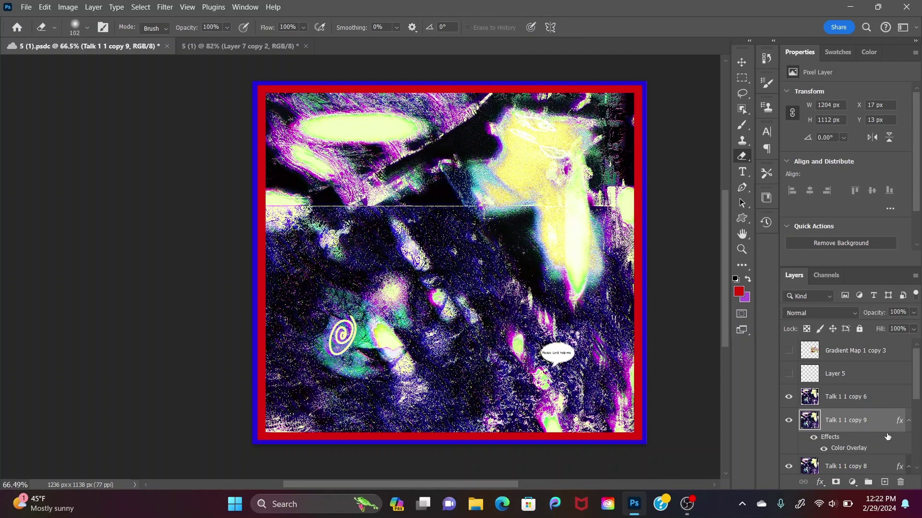
double_click(856, 450)
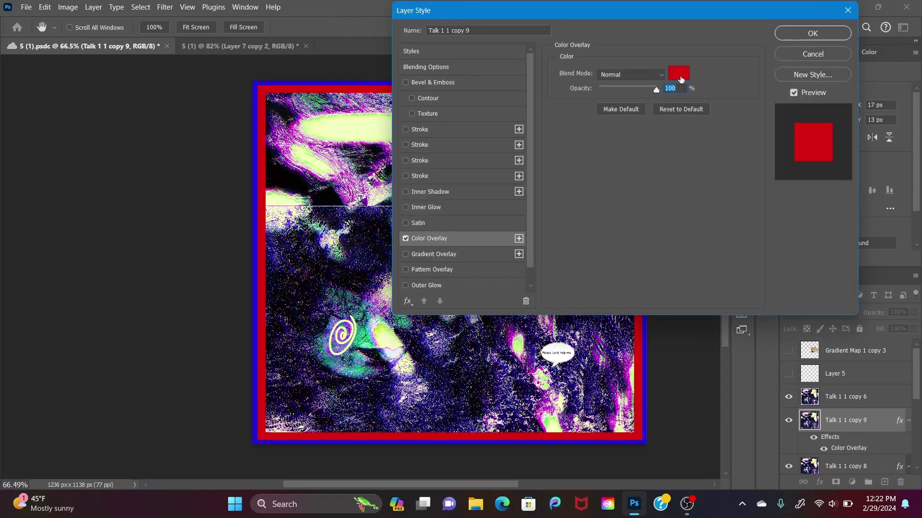
click(683, 71)
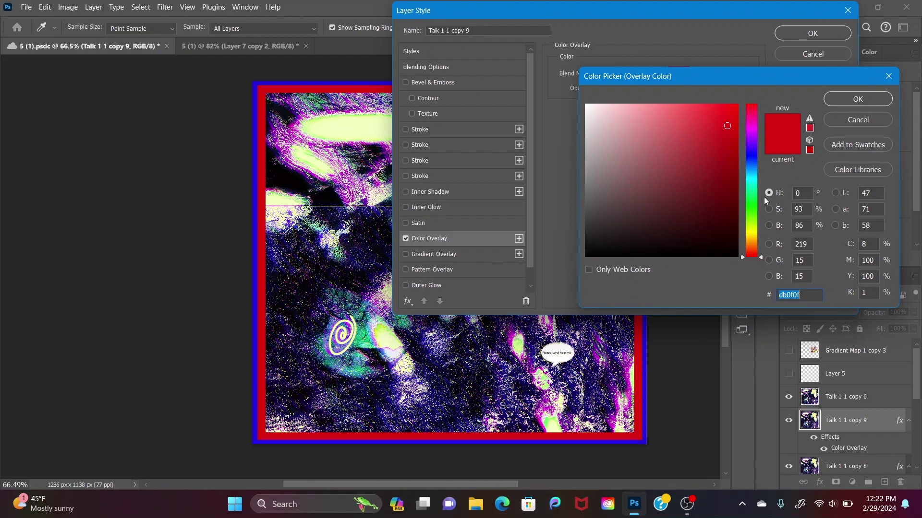
click(750, 242)
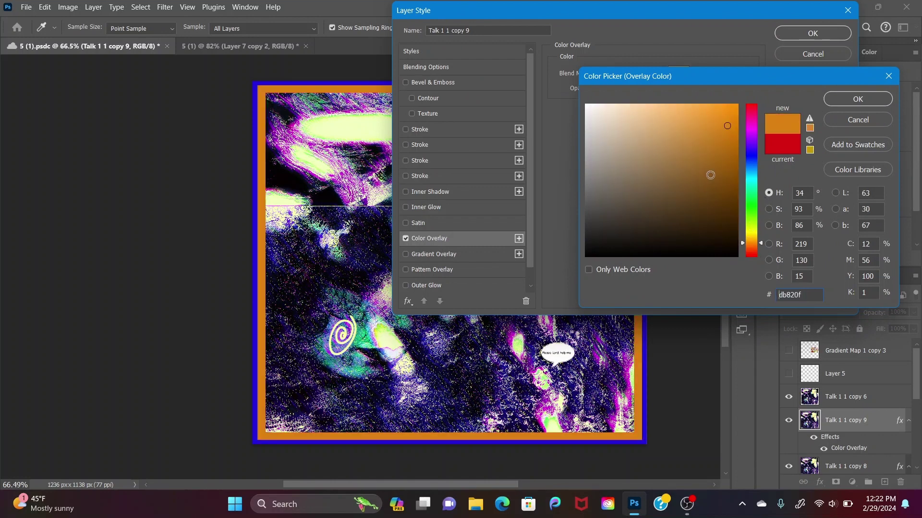
click(750, 228)
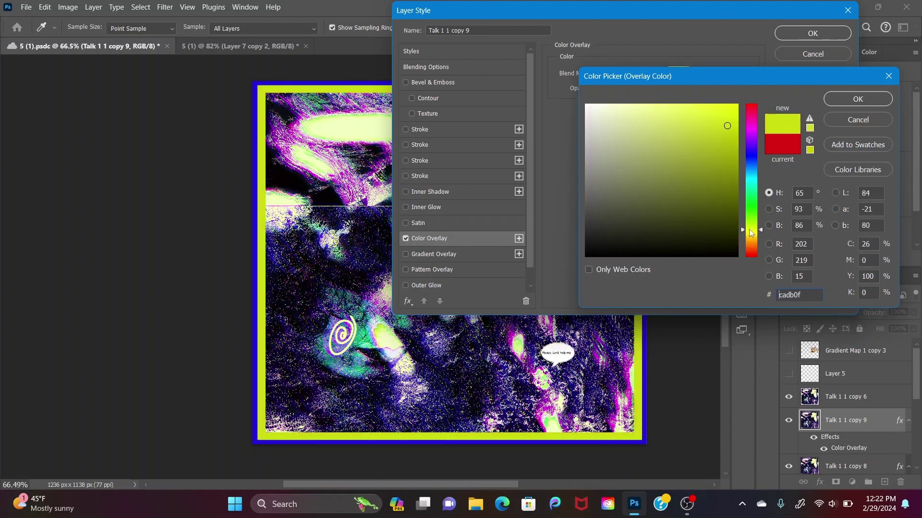
drag(701, 139, 781, 92)
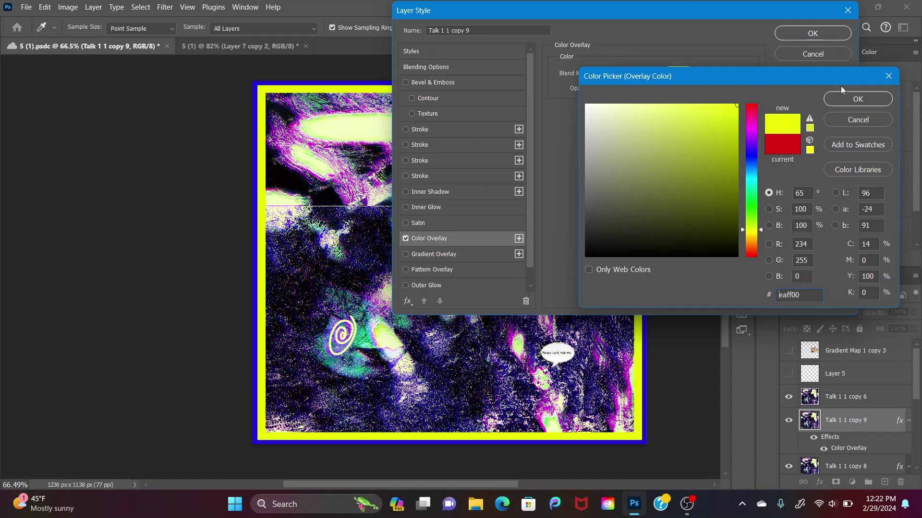
click(858, 98)
click(814, 33)
Step: Scale the yellow layer to 97.84% and centre it at X 619 px, Y 569 px inside the red border
key(ctrl+t)
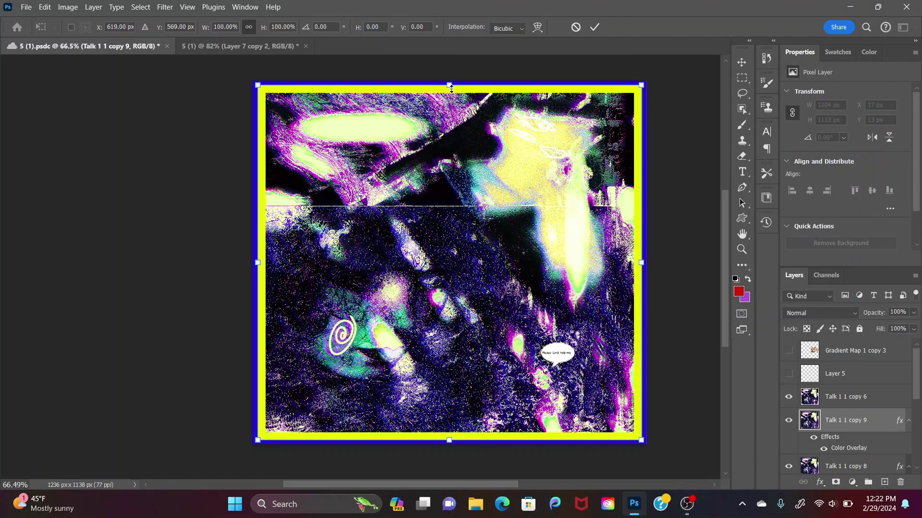
drag(450, 88, 451, 91)
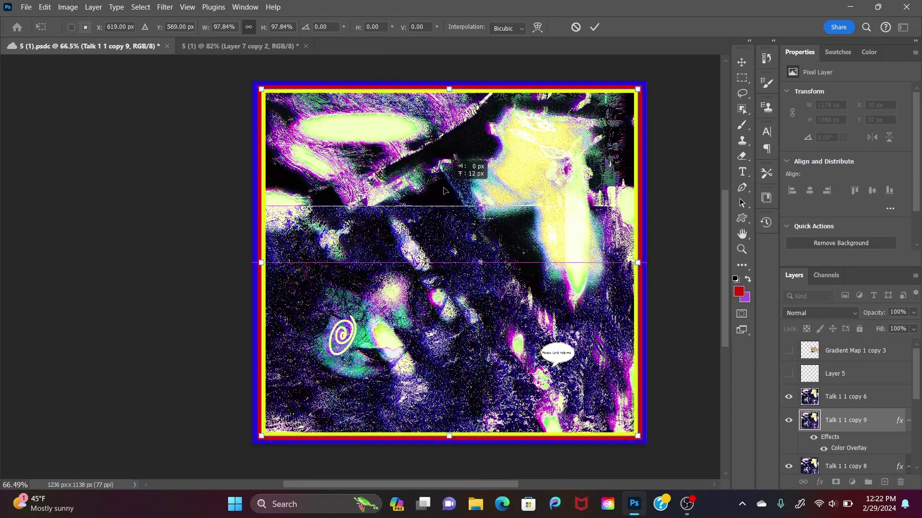
drag(444, 191, 444, 186)
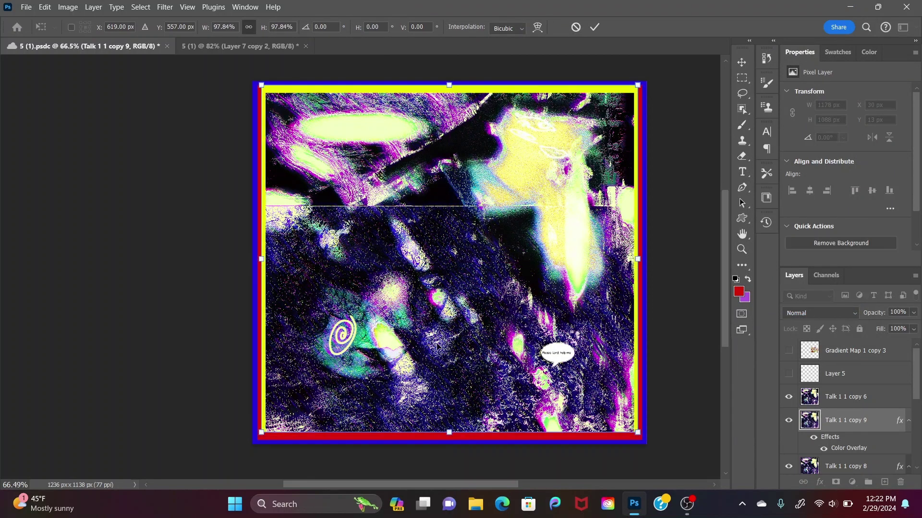
drag(438, 345, 438, 349)
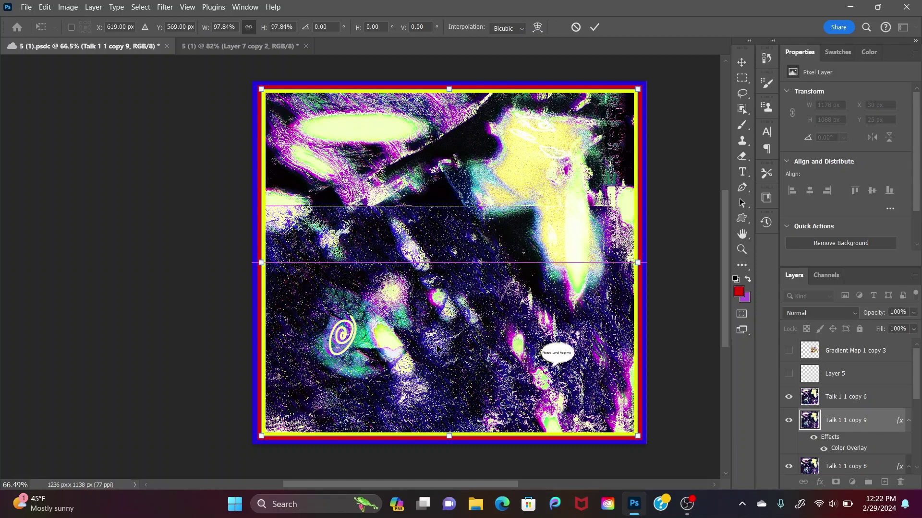
click(741, 250)
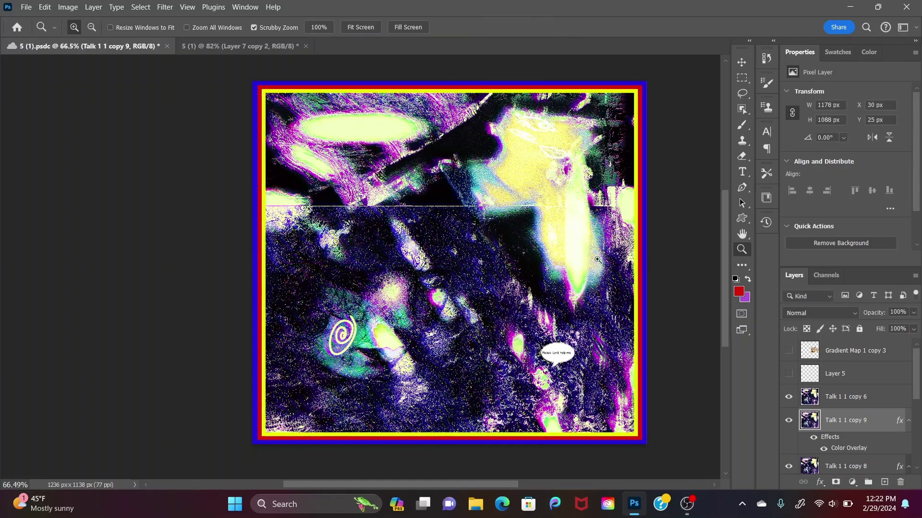
drag(486, 287, 486, 286)
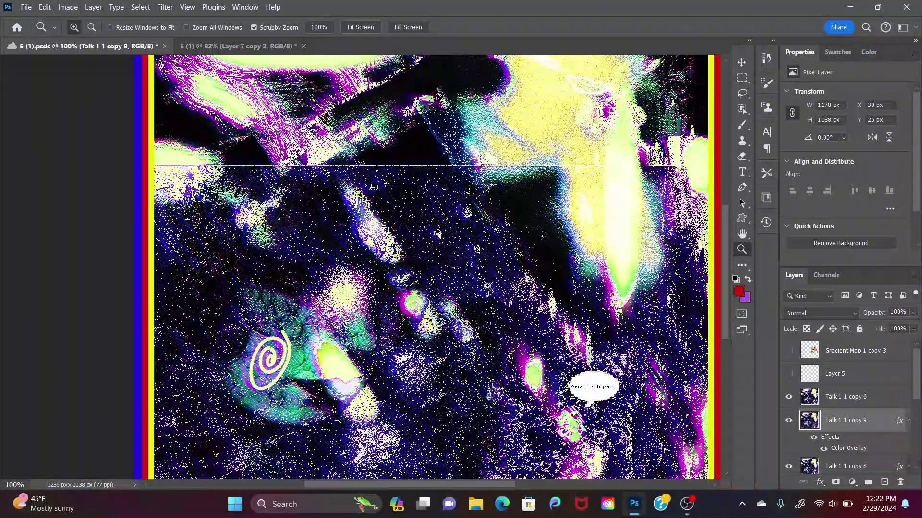
key(ctrl+0)
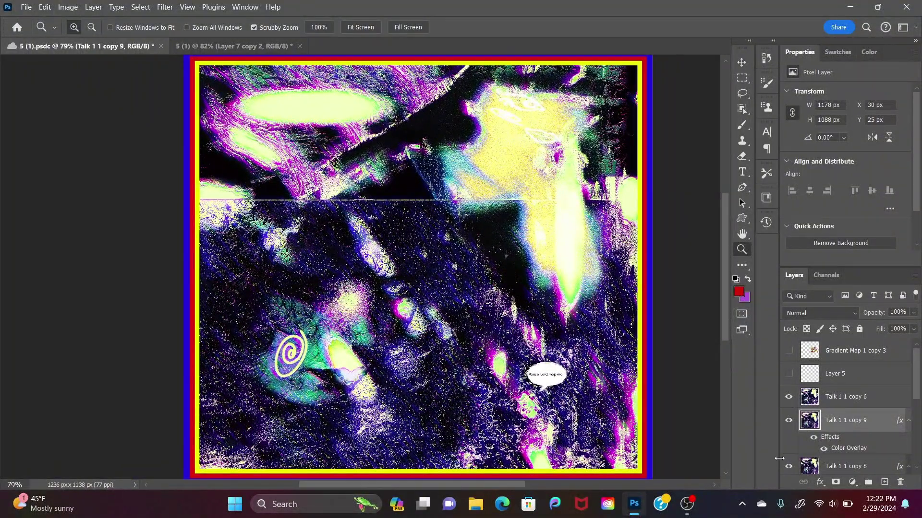
Step: Try a Gradient Map adjustment layer above the yellow border layer with the CMYK magenta swatch, and delete it
click(852, 482)
click(848, 466)
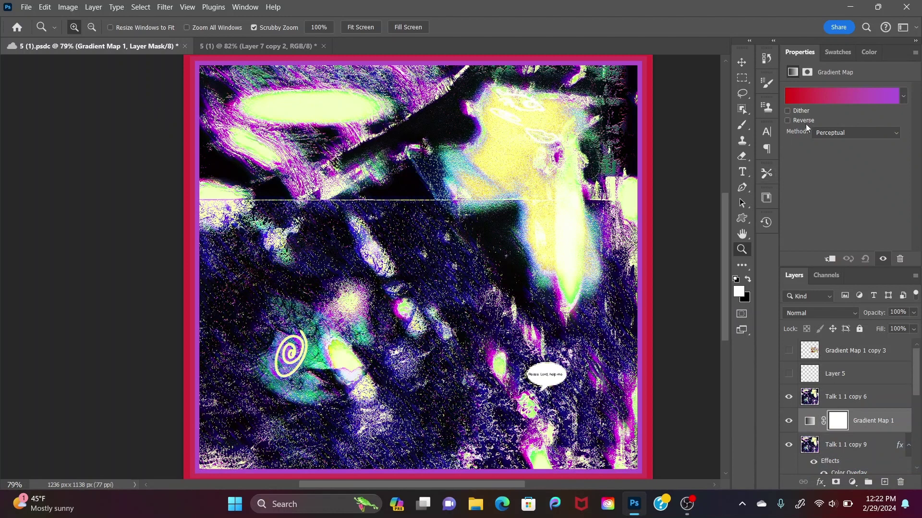
click(831, 52)
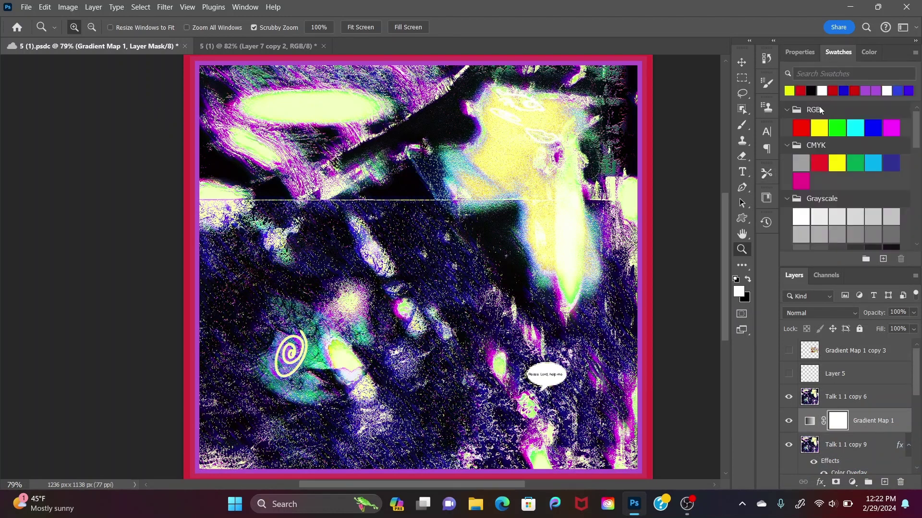
click(805, 182)
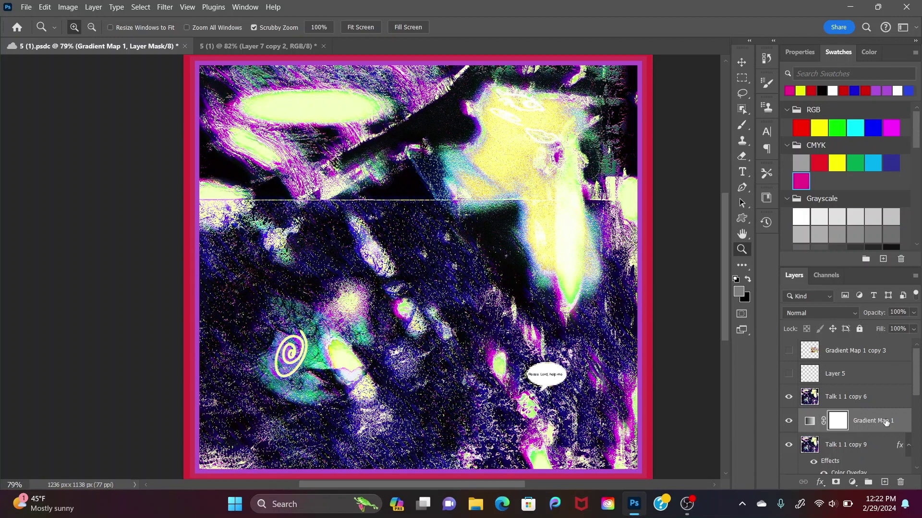
key(Delete)
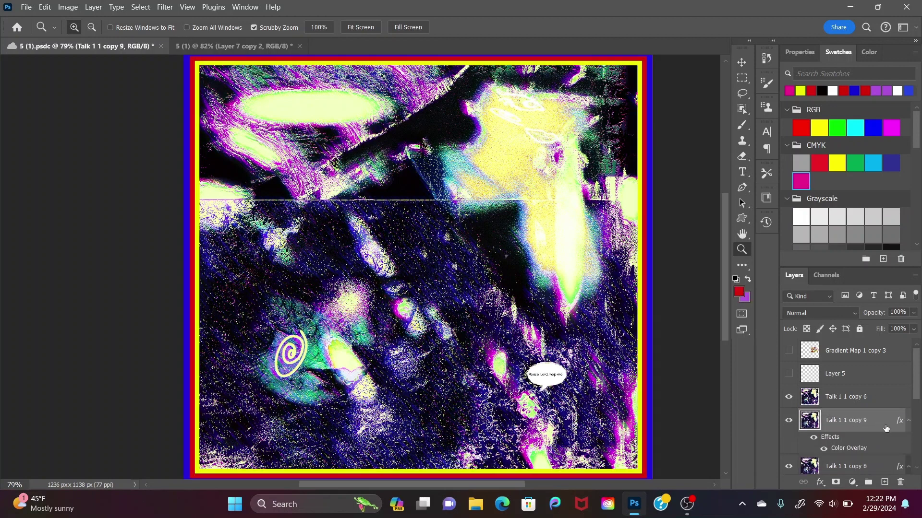
Step: Add a Solid Color fill layer above the yellow border layer and recolour it with the CMYK green swatch
click(852, 481)
click(842, 272)
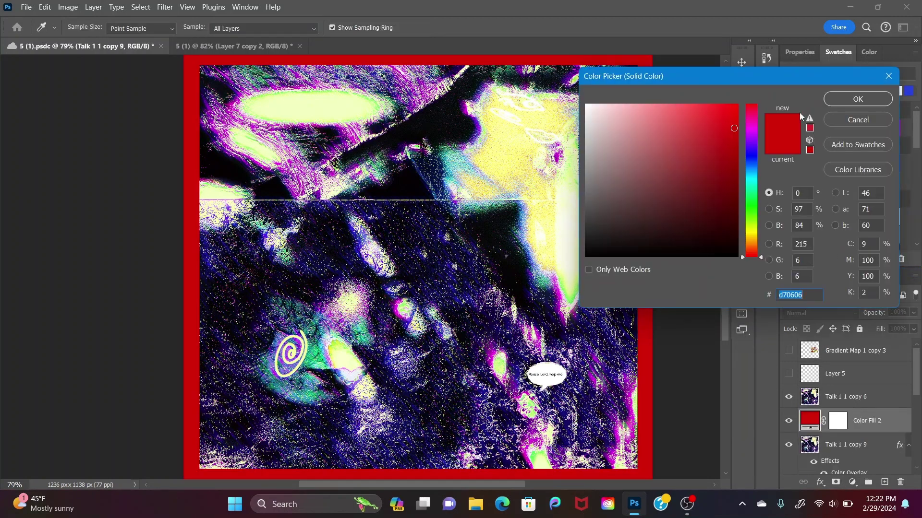
click(855, 100)
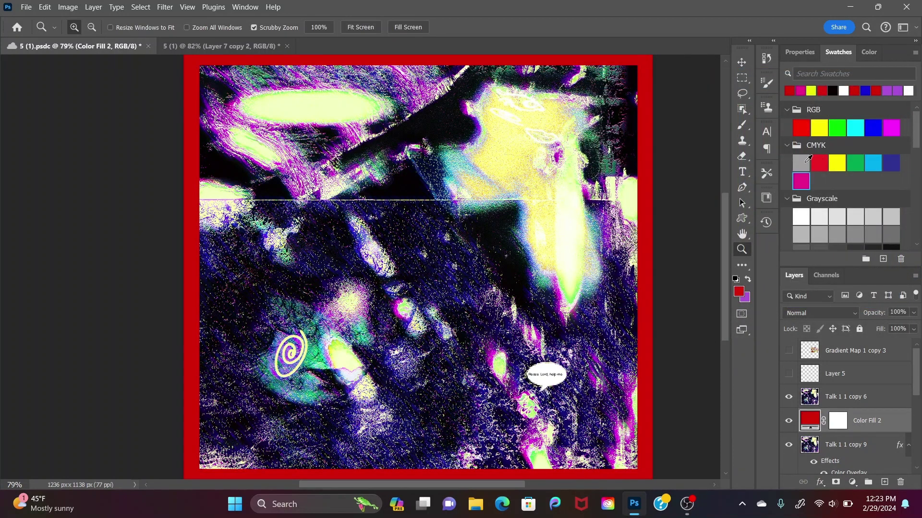
click(803, 163)
click(854, 162)
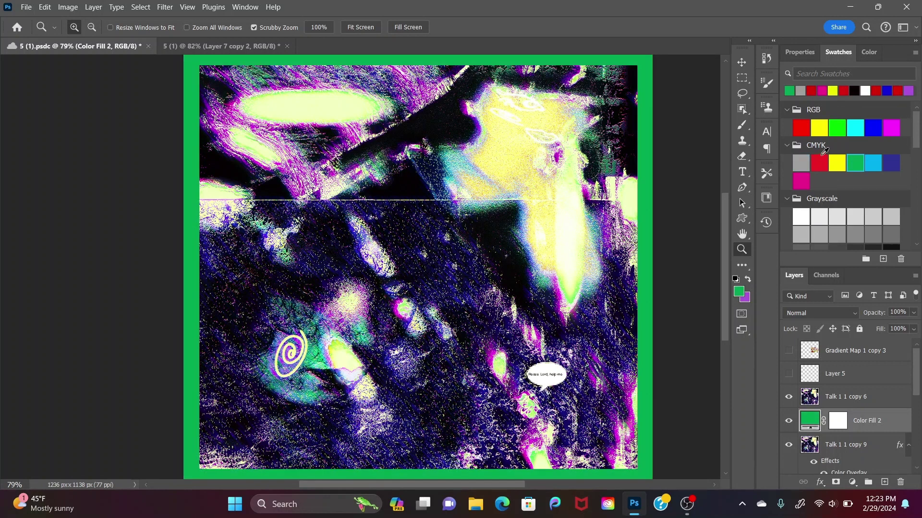
Step: Recolour the Color Fill 2 layer with the Pastel violet swatch and set its blend mode to Color
click(787, 146)
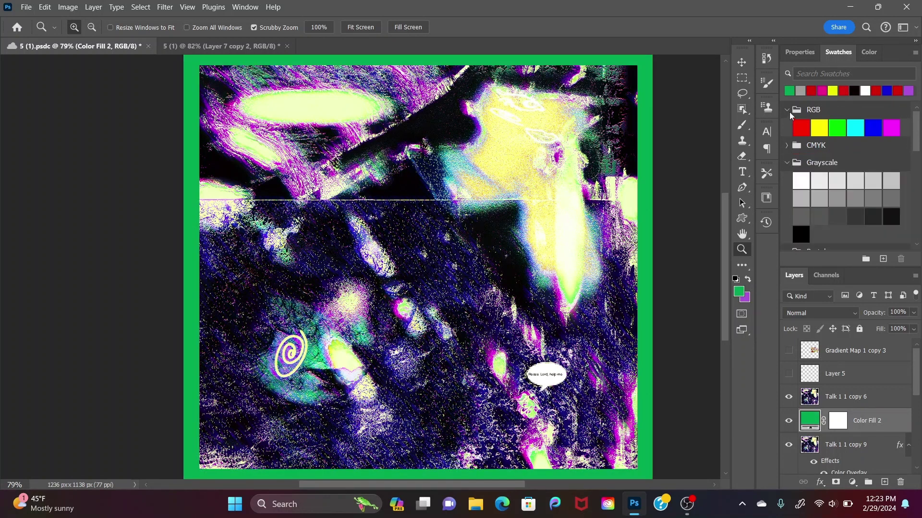
click(789, 111)
key(ctrl+y)
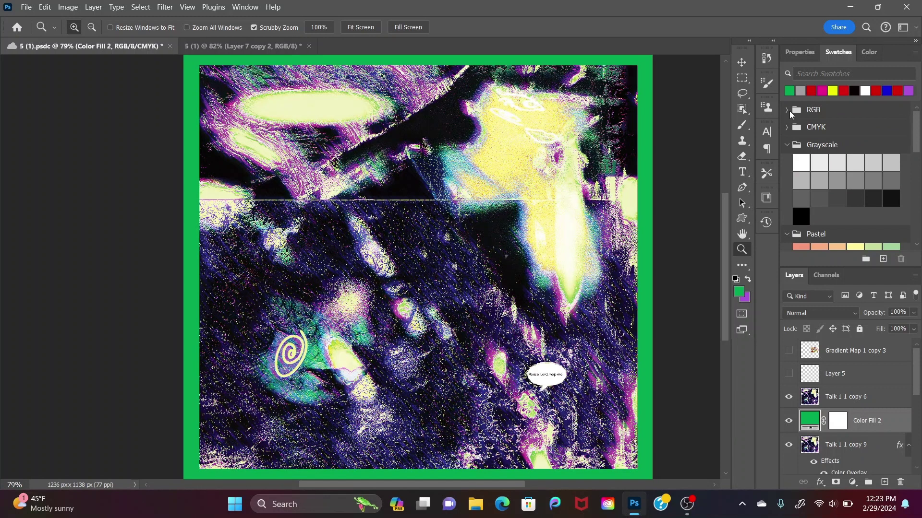
key(ctrl+y)
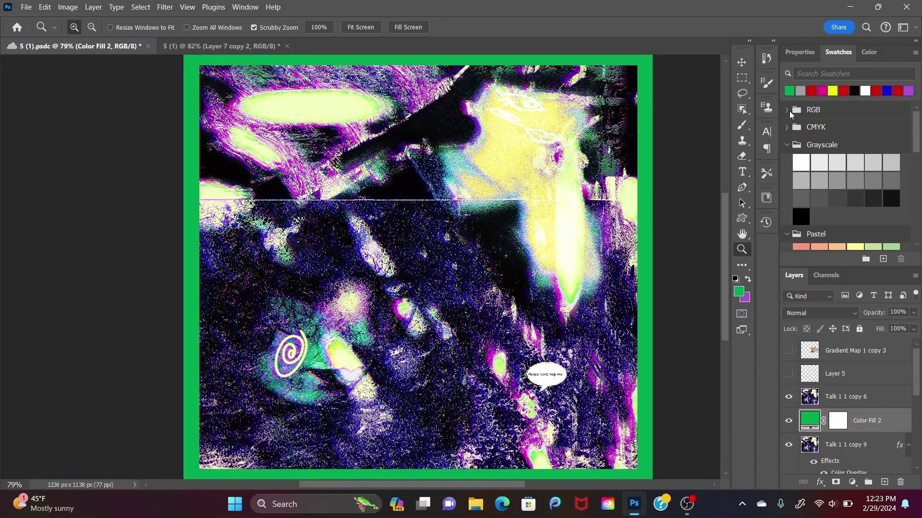
click(787, 146)
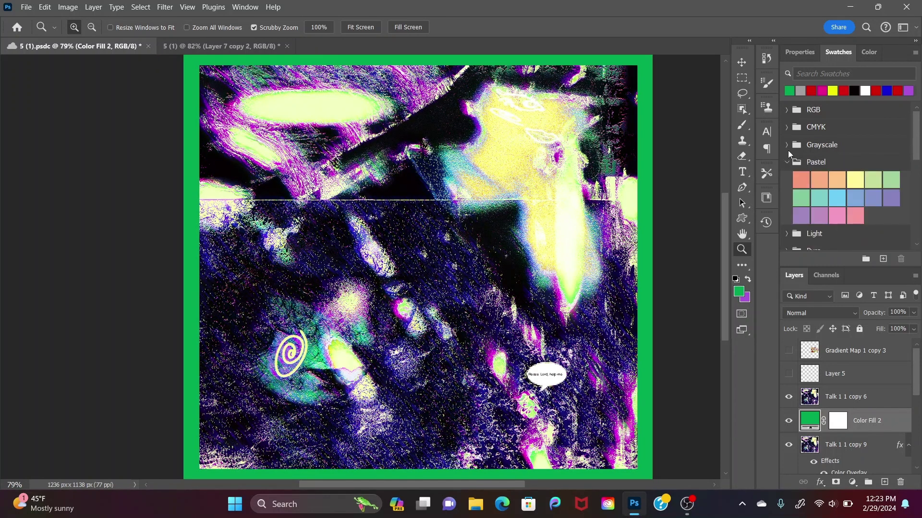
click(800, 214)
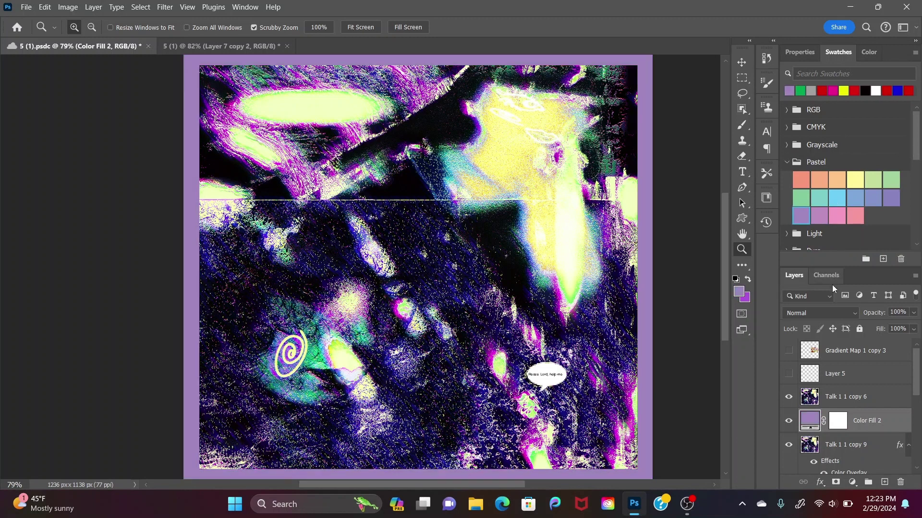
click(833, 312)
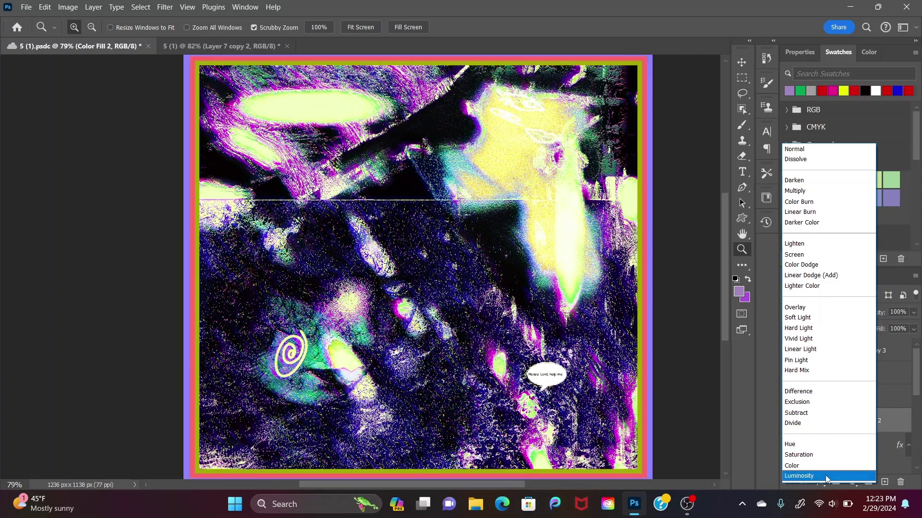
click(826, 469)
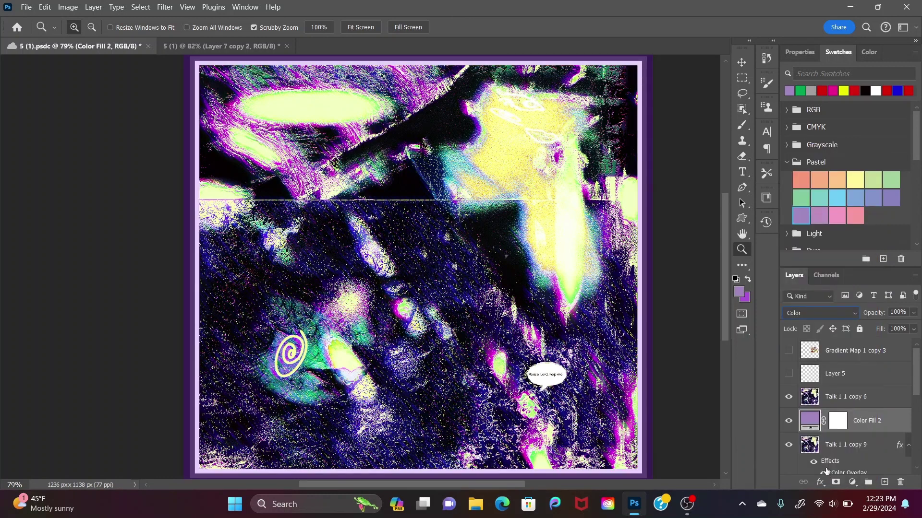
Step: Try various Pastel swatches on the Color Fill 2 layer and settle on the light sky-blue one
click(837, 216)
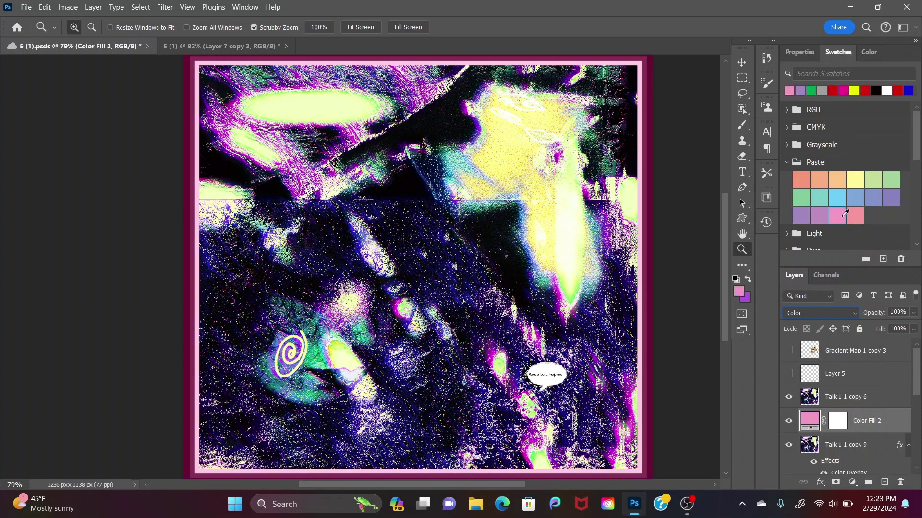
click(890, 198)
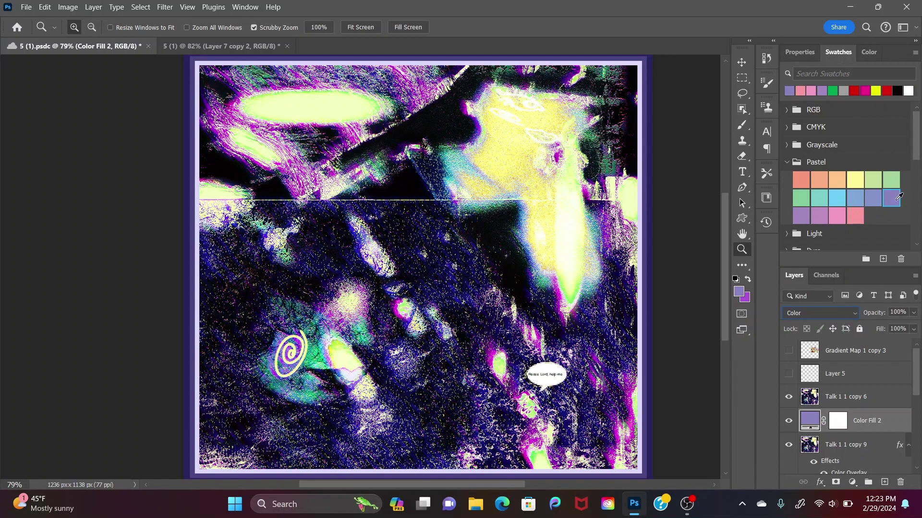
click(891, 181)
click(875, 184)
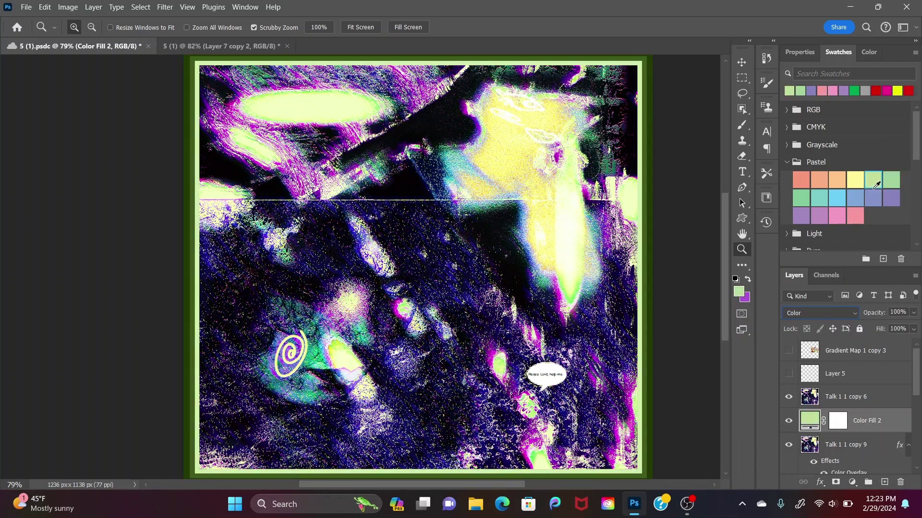
click(838, 196)
click(825, 193)
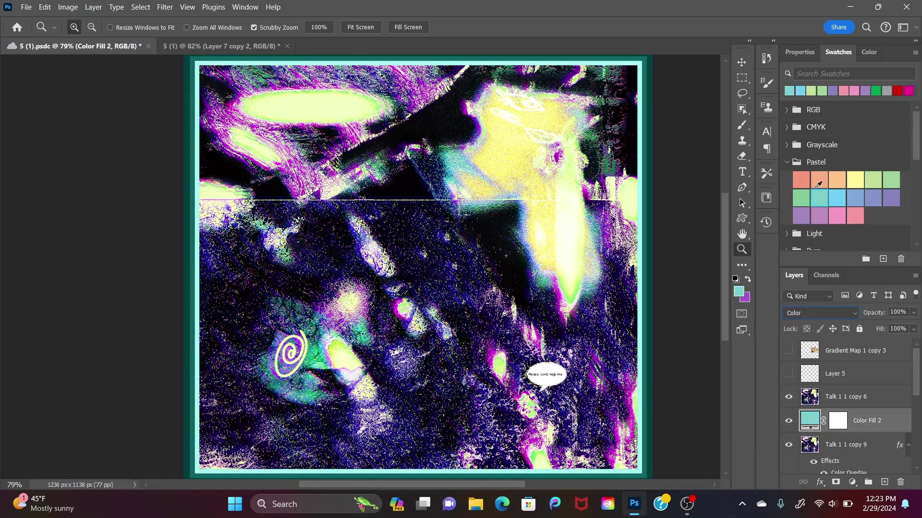
click(810, 181)
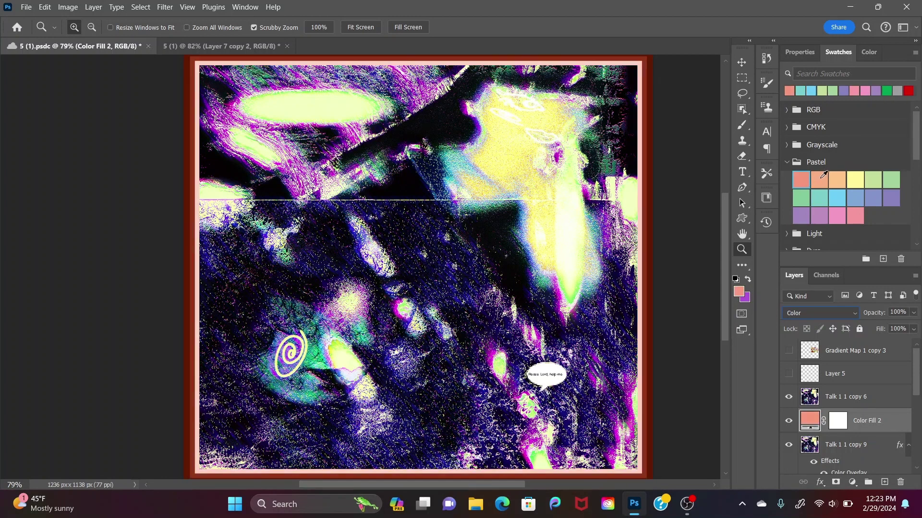
click(824, 175)
click(841, 189)
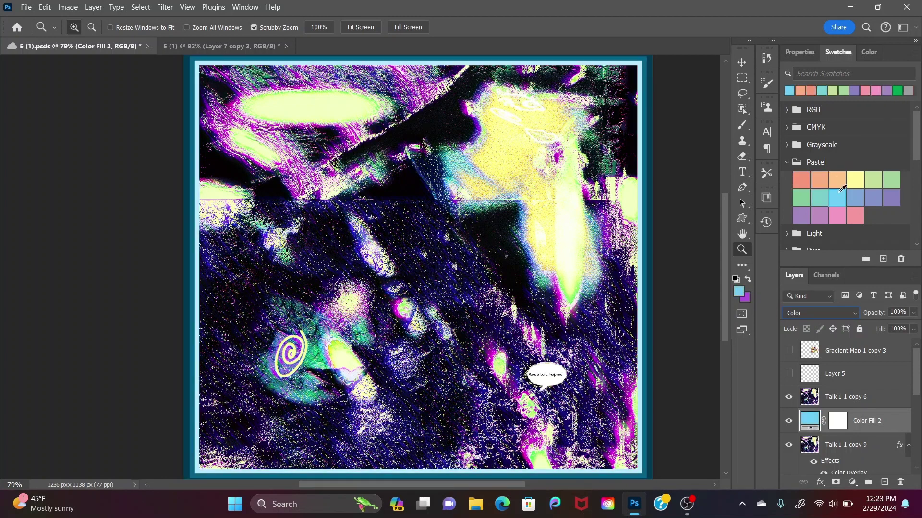
Step: Merge the Color Fill 2 layer with the border layers Talk 1 1 copy 9, copy 8 and copy 7
scroll(877, 425, down, 1)
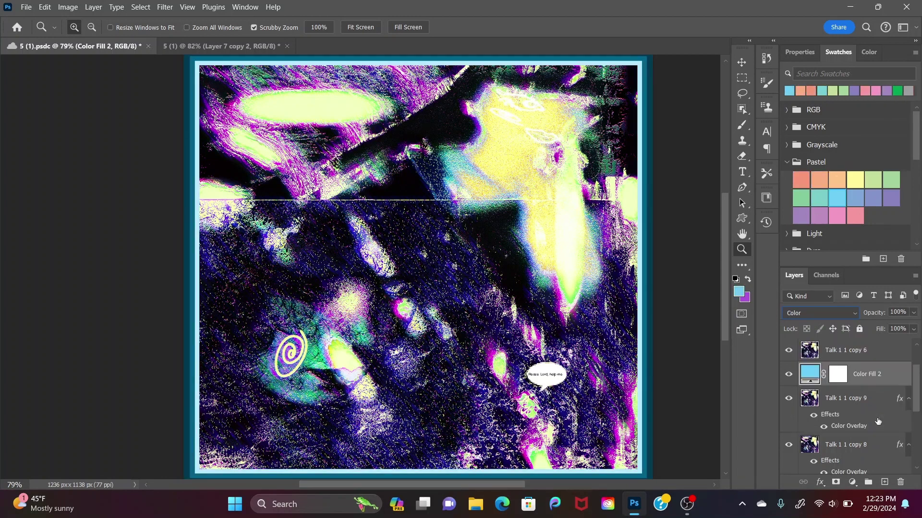
scroll(873, 447, down, 1)
shift+click(865, 447)
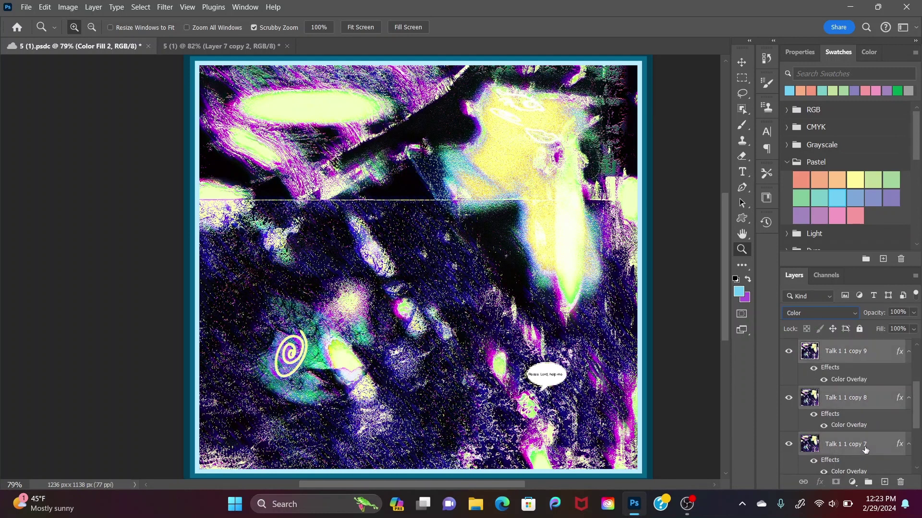
right_click(864, 446)
click(813, 211)
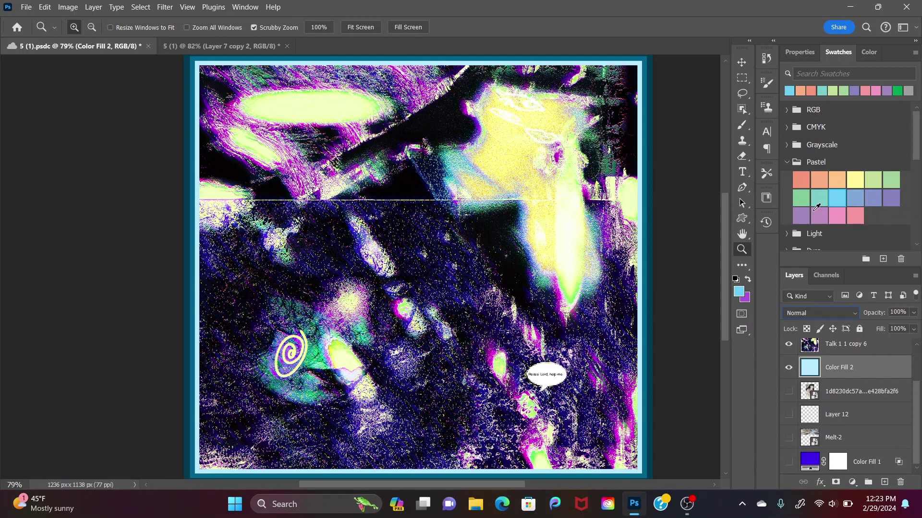
Step: Duplicate the merged border layer and give the copy a 3.6-pixel Gaussian Blur and the Lighten blend mode
key(ctrl+j)
click(165, 6)
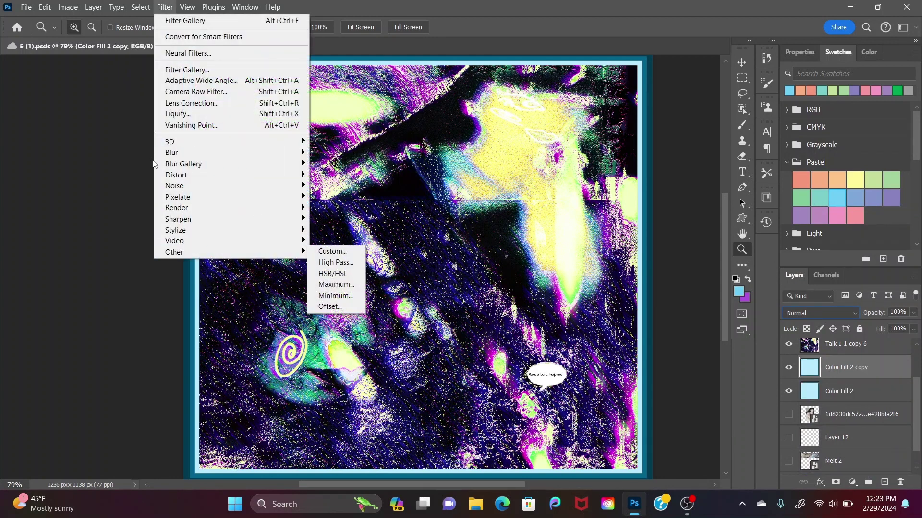
mouse_move(182, 156)
click(331, 192)
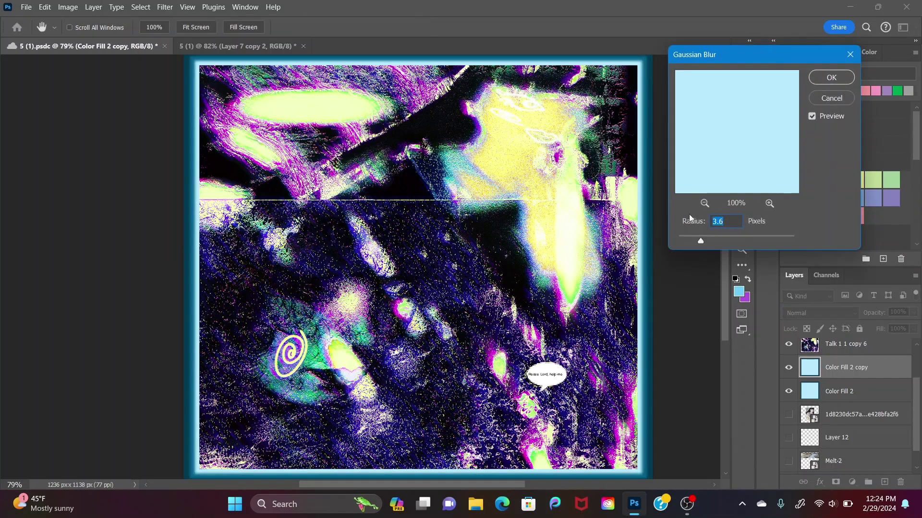
key(Return)
click(816, 313)
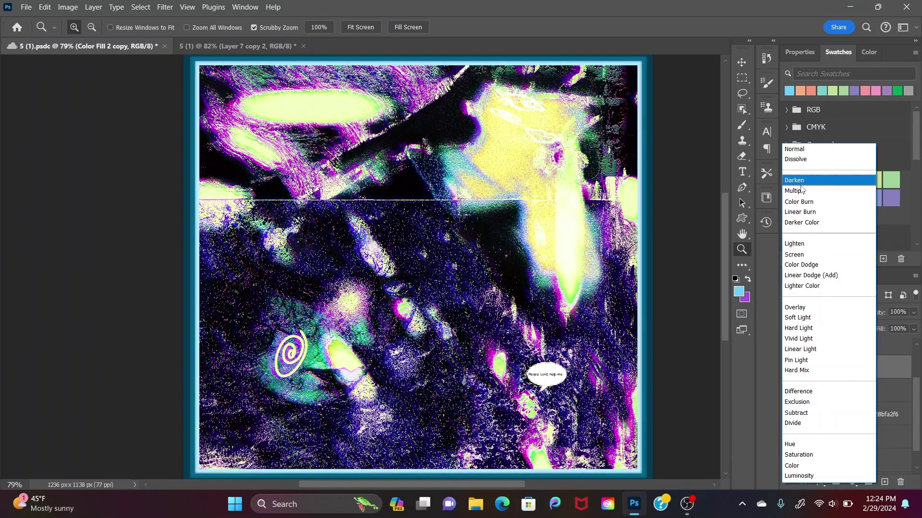
click(815, 246)
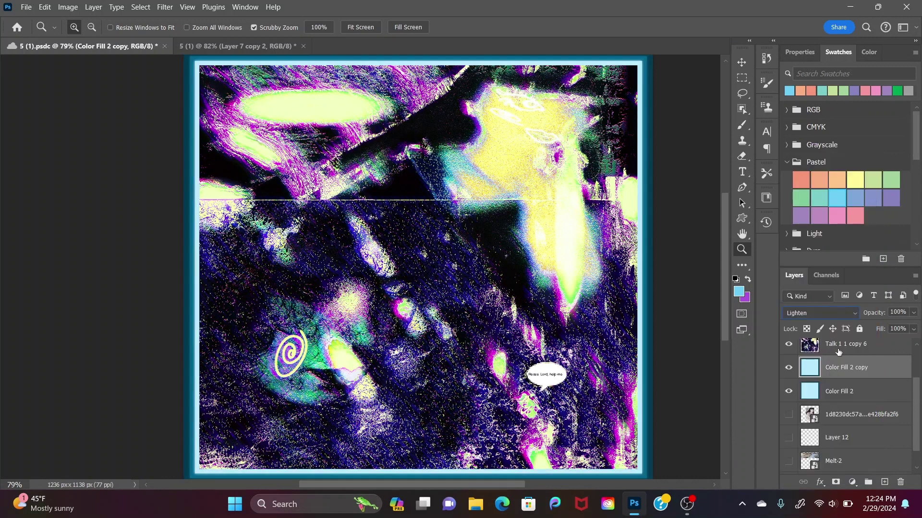
Step: Duplicate the blurred layer and give the new copy a Dot Halftone Pattern with size 1 and contrast 3, blended as Linear Burn
key(ctrl+j)
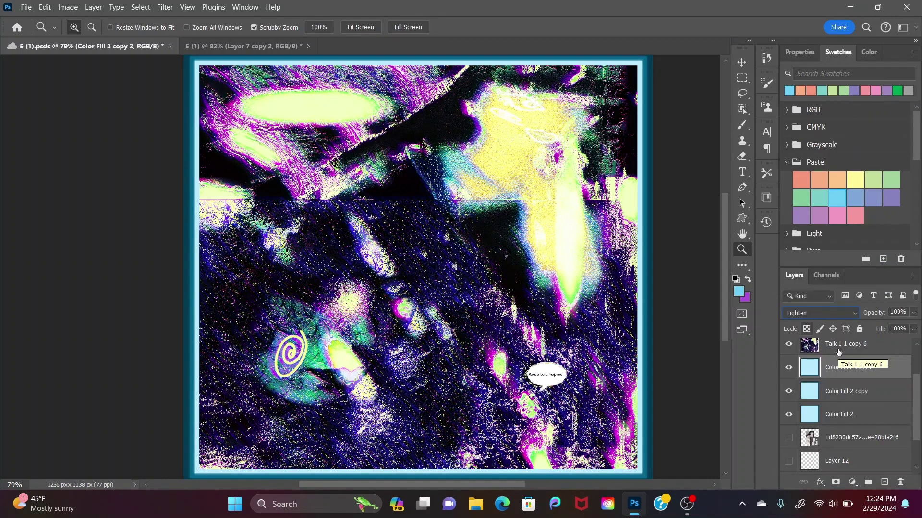
click(165, 6)
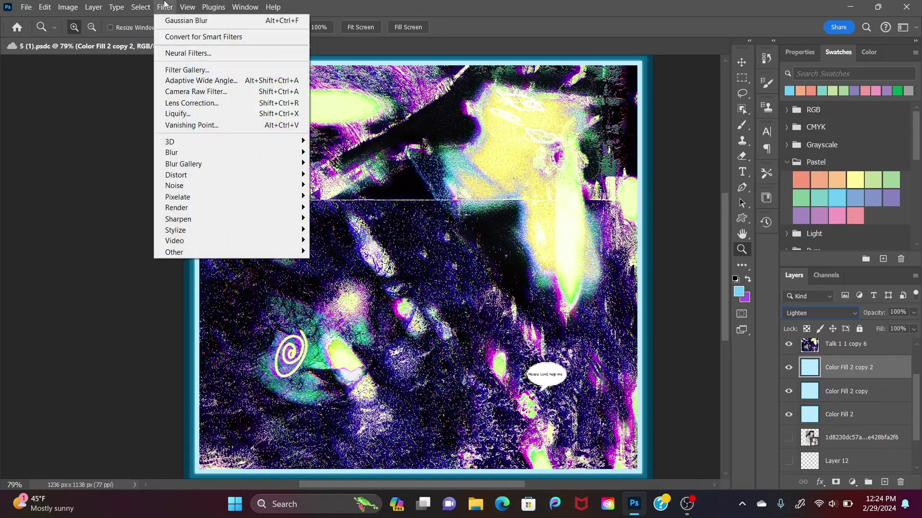
click(218, 70)
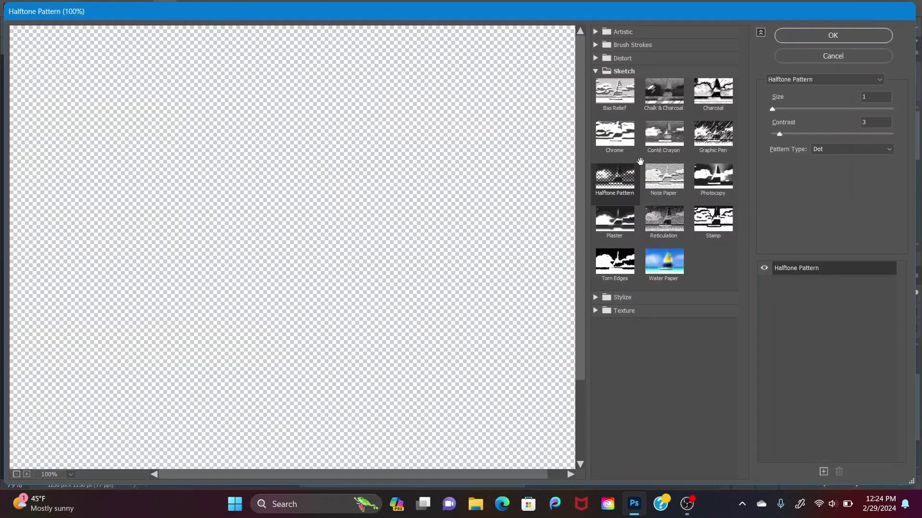
click(830, 36)
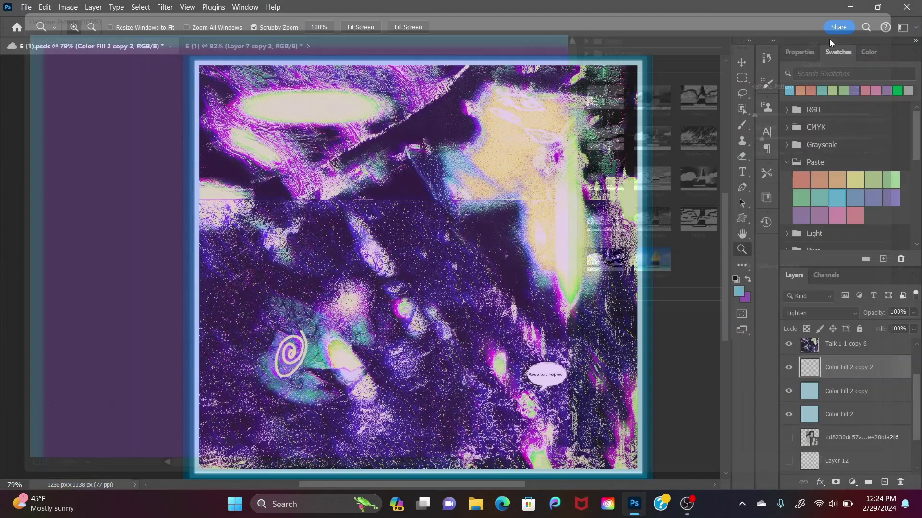
click(819, 312)
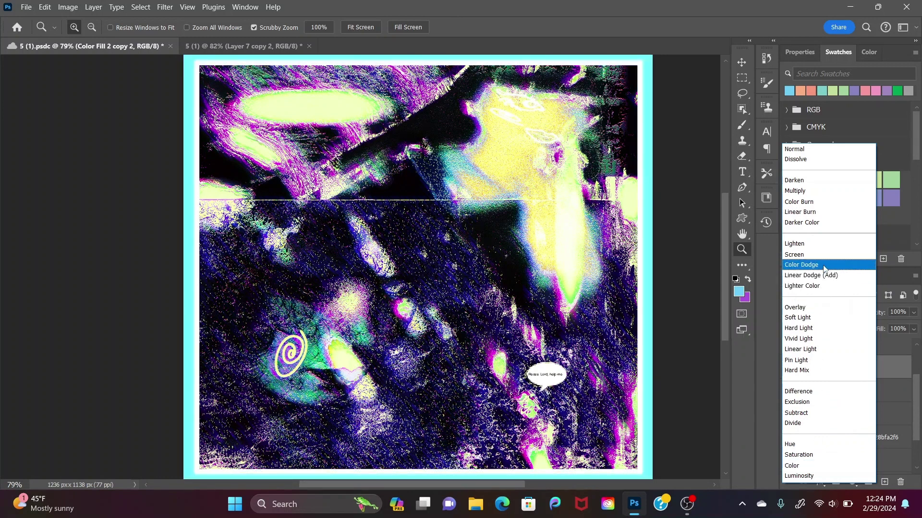
click(839, 213)
Step: Set the blend mode of the blurred Color Fill 2 copy layer to Hue
click(861, 394)
click(833, 313)
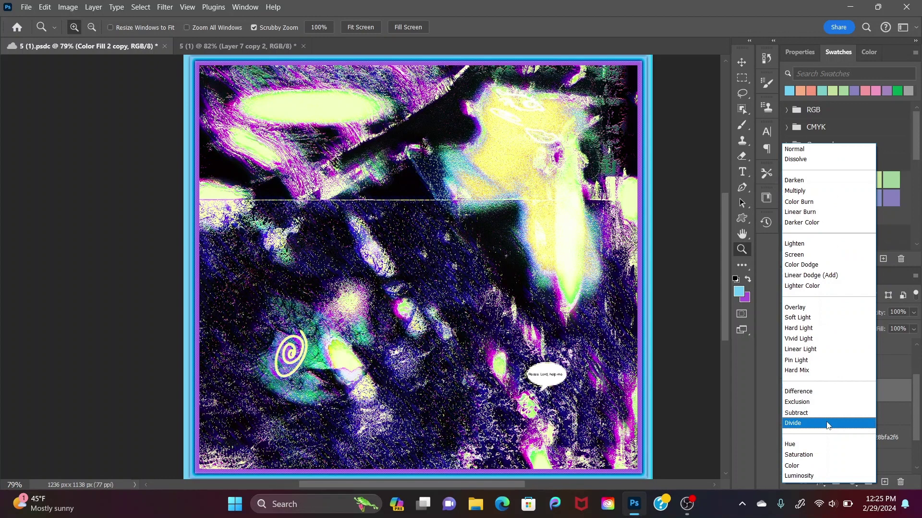
click(829, 445)
mouse_move(726, 315)
mouse_down()
mouse_move(727, 339)
mouse_move(723, 310)
mouse_up()
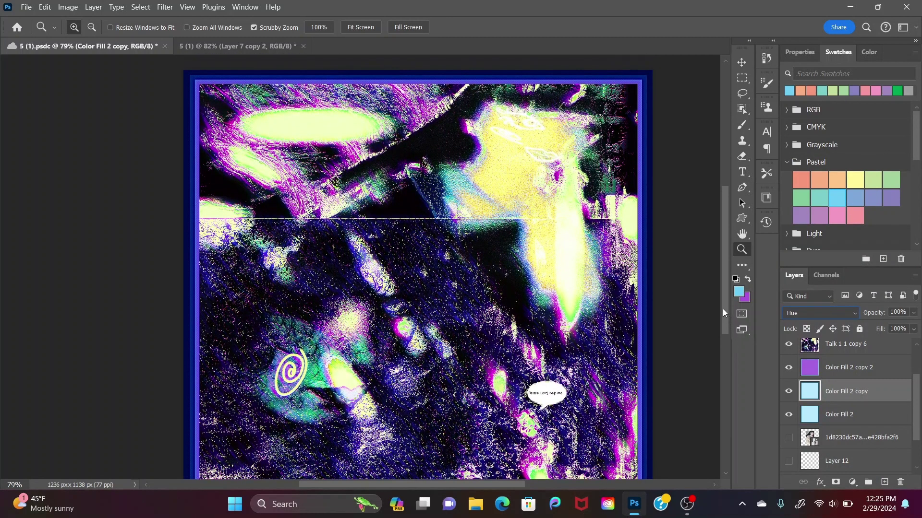
scroll(723, 312, down, 3)
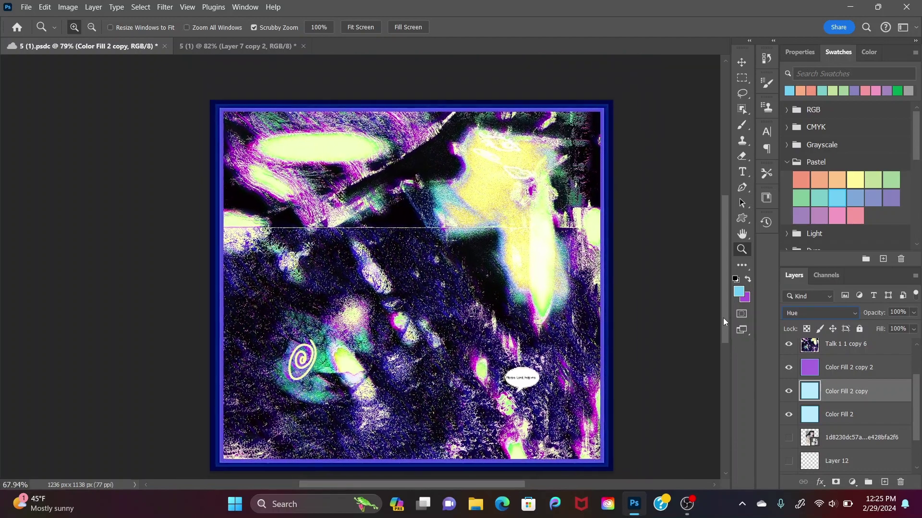
scroll(723, 317, up, 1)
scroll(850, 369, up, 2)
Step: Try a pink f66d91 Solid Color fill layer with different blend modes above Talk 1 1 copy 6, and delete it
click(853, 395)
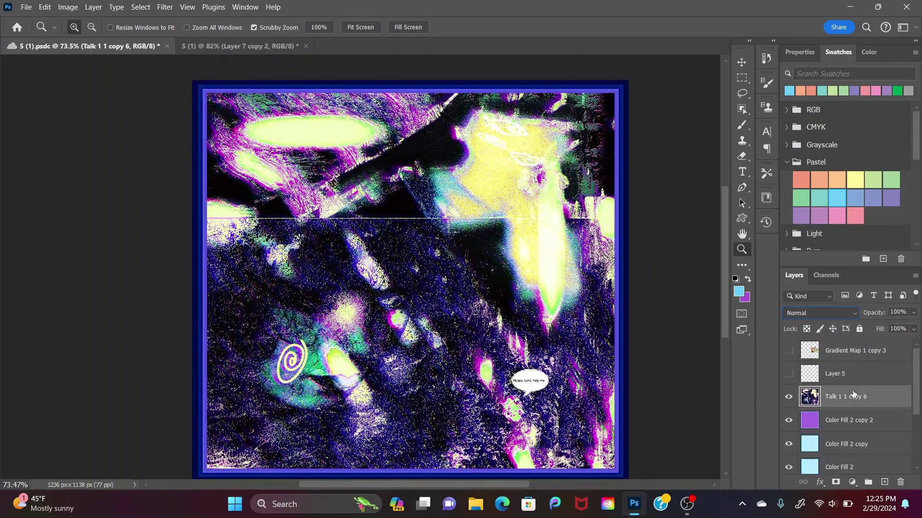
click(852, 481)
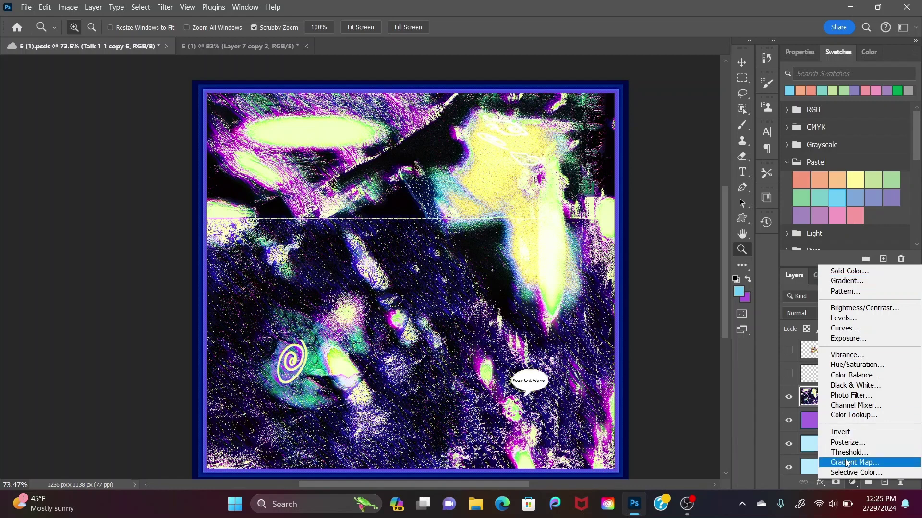
click(843, 271)
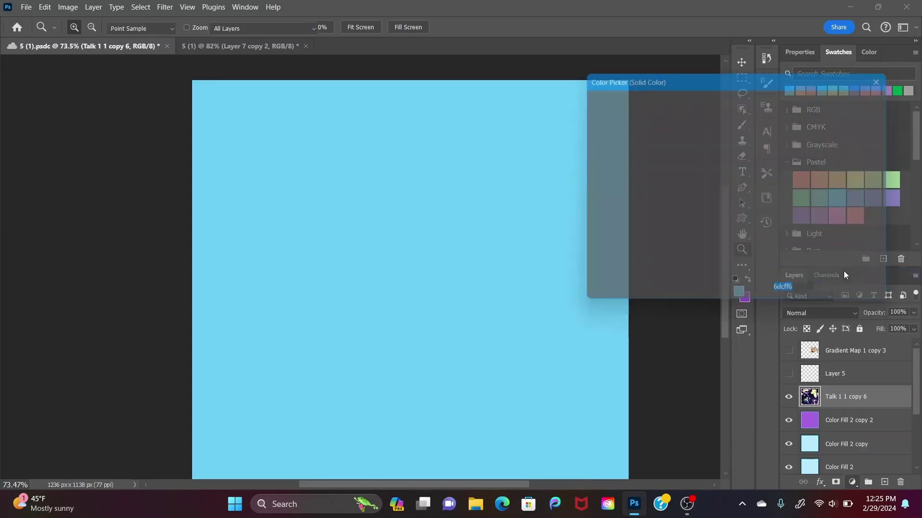
click(753, 110)
click(858, 99)
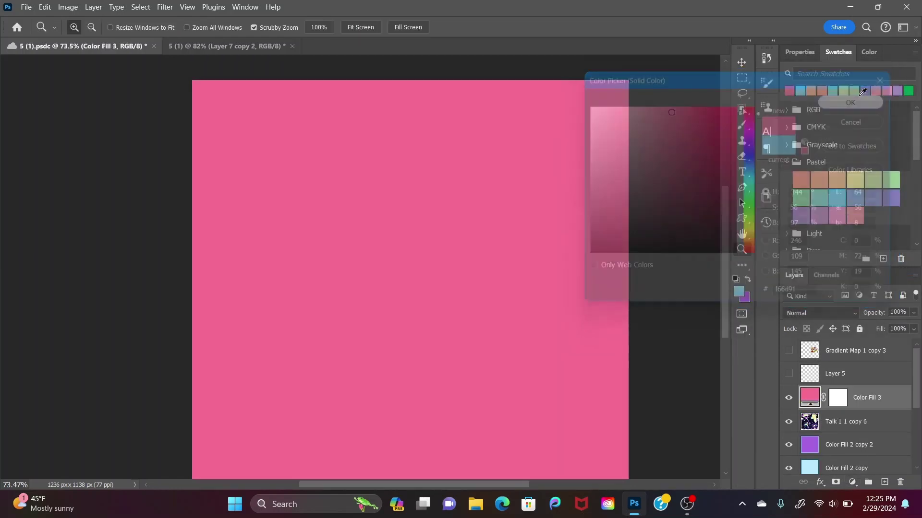
click(822, 313)
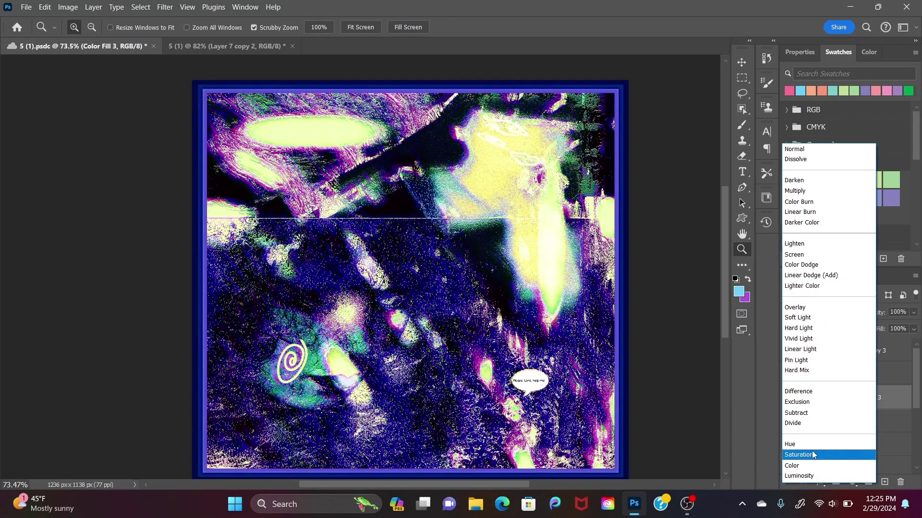
click(666, 370)
key(Delete)
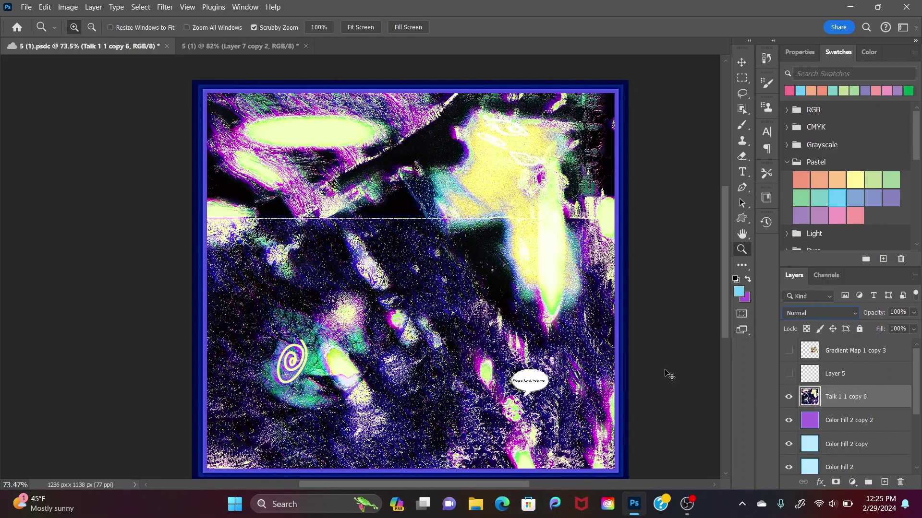
Step: Try a blue-to-purple Gradient Map adjustment layer with different blend modes above Talk 1 1 copy 6, and remove it
click(851, 483)
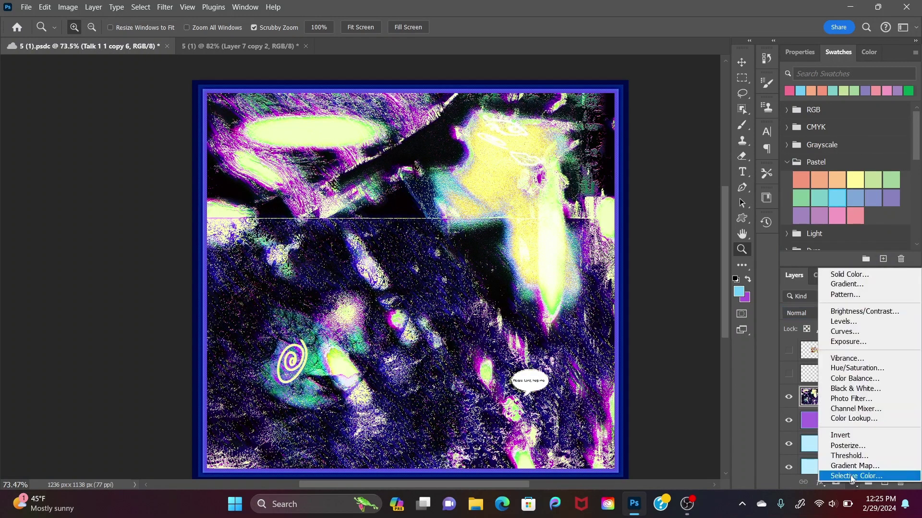
click(851, 467)
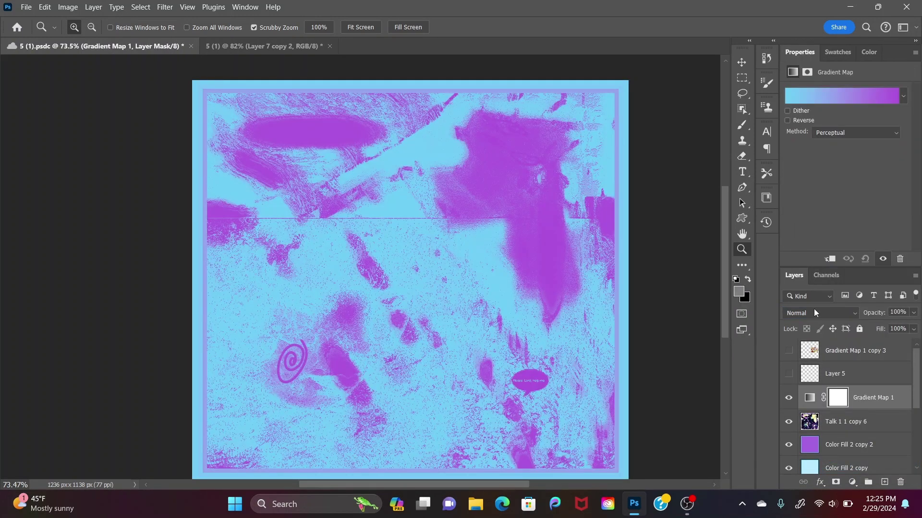
click(816, 313)
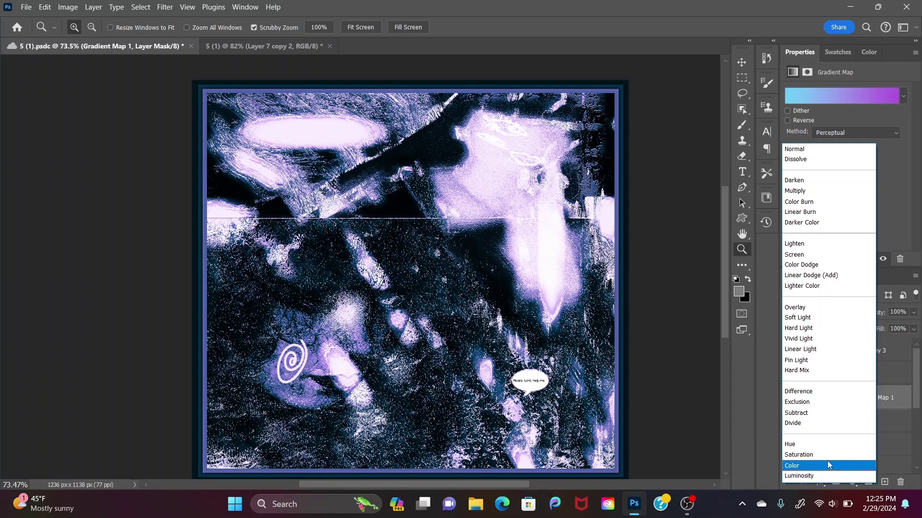
click(827, 461)
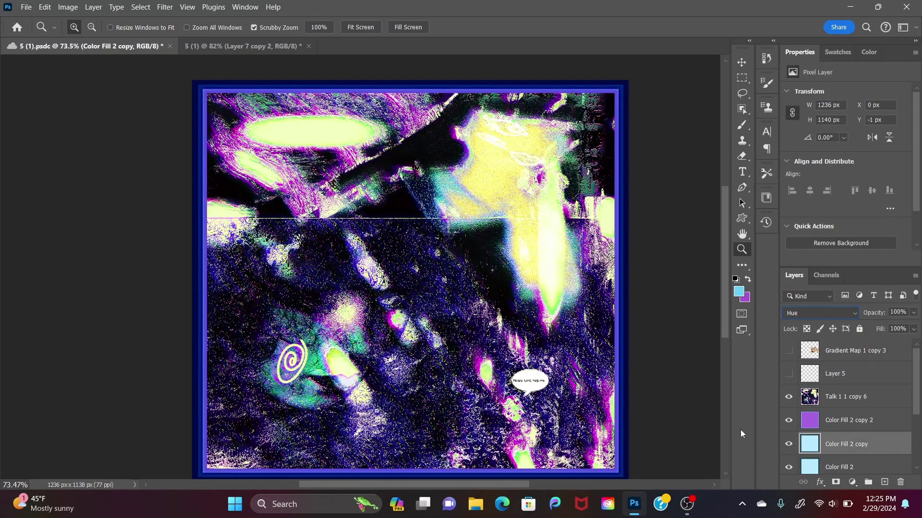
Step: Select the Color Fill 2 copy 2 layer, start a free transform on it and cancel the transform
click(832, 428)
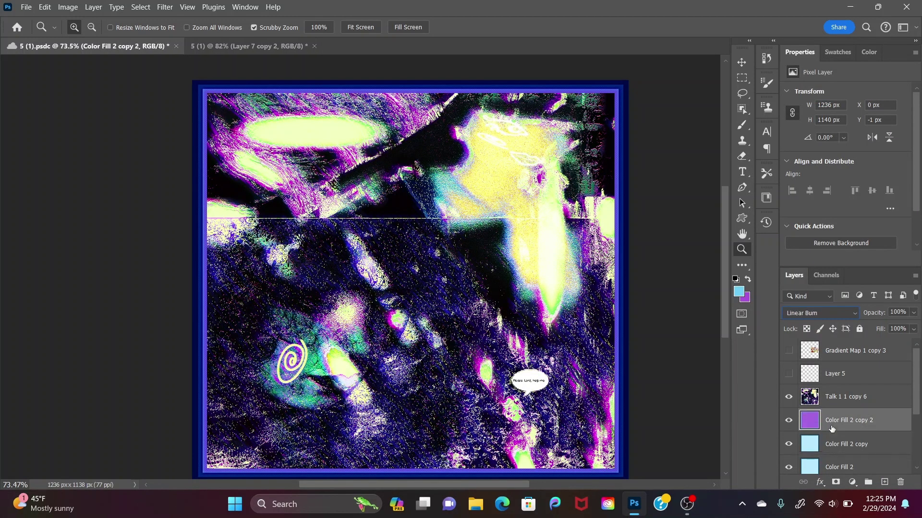
key(ctrl+t)
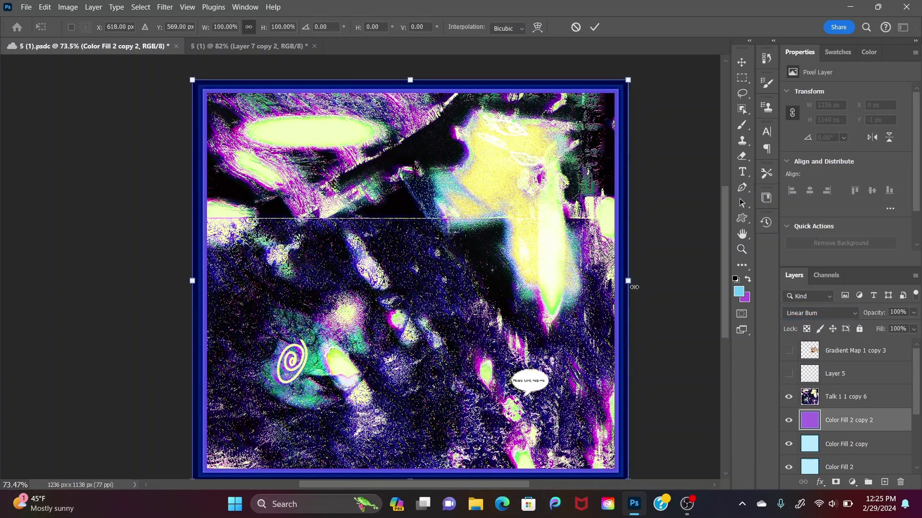
click(164, 7)
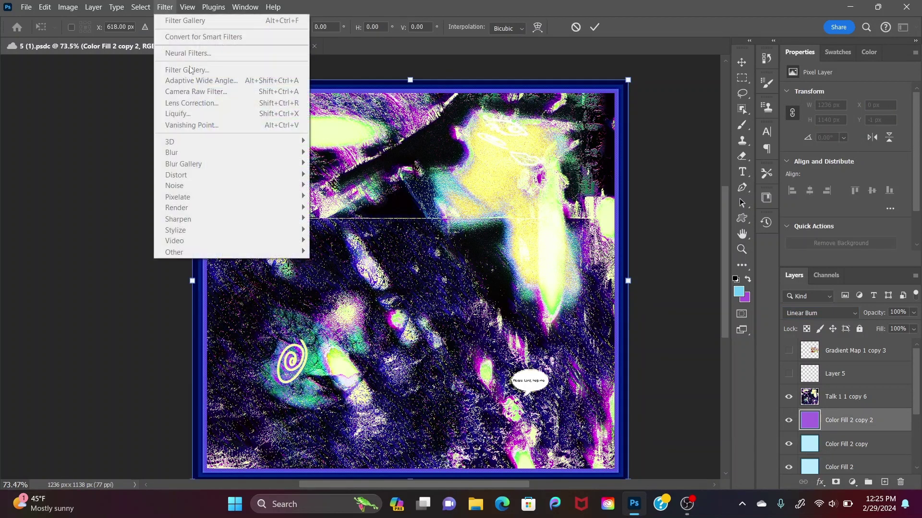
key(Escape)
key(Escape)
key(z)
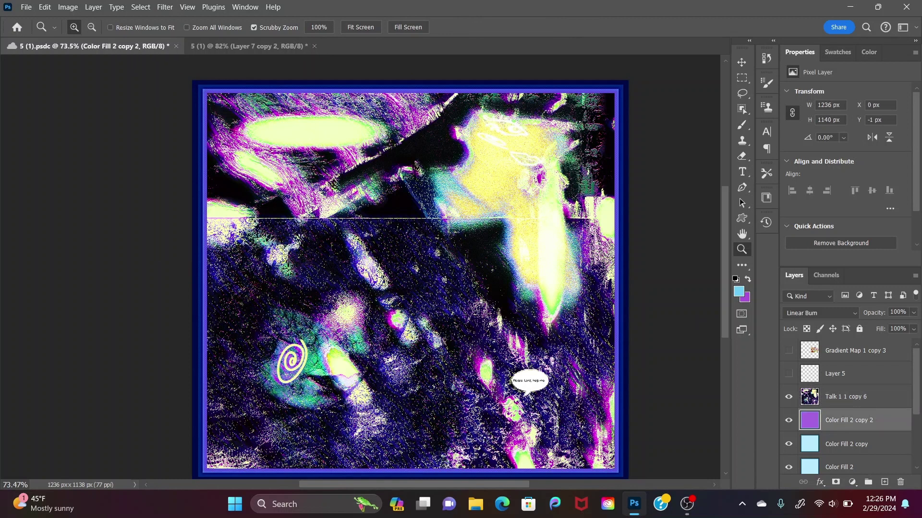
Step: Liquify Color Fill 2 copy 2 with a size 235 Forward Warp brush, pushing the purple area outward over the blue border on all sides
click(170, 6)
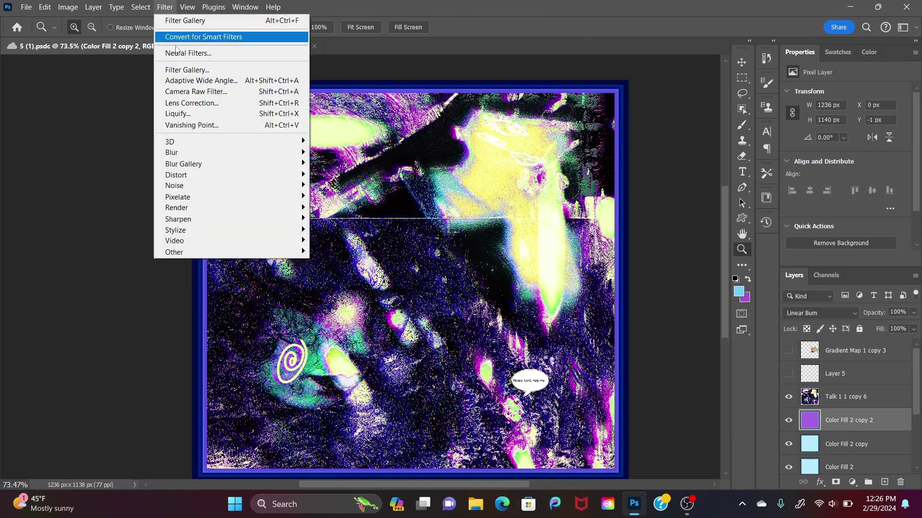
click(203, 115)
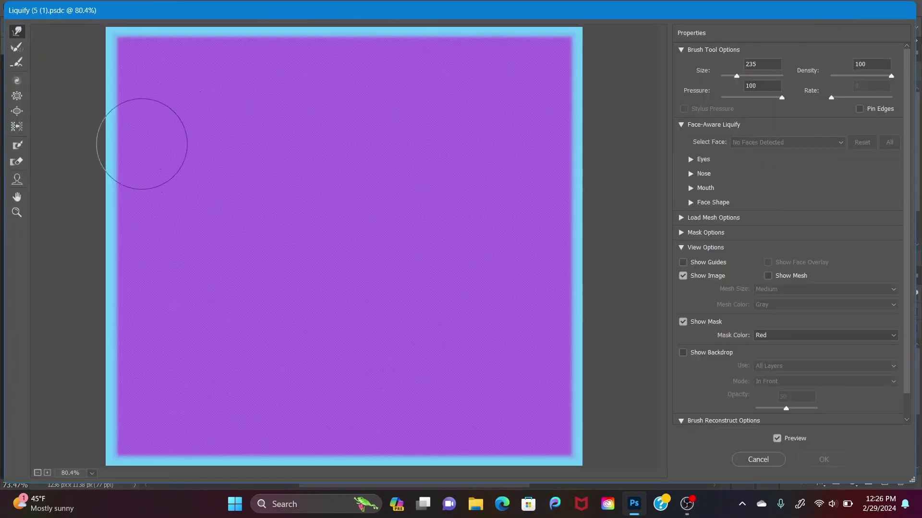
mouse_move(126, 138)
mouse_down()
mouse_move(154, 208)
mouse_move(93, 222)
mouse_move(101, 312)
mouse_up()
mouse_move(333, 280)
mouse_down()
mouse_move(209, 144)
mouse_move(223, 342)
mouse_move(79, 376)
mouse_move(91, 449)
mouse_move(93, 381)
mouse_up()
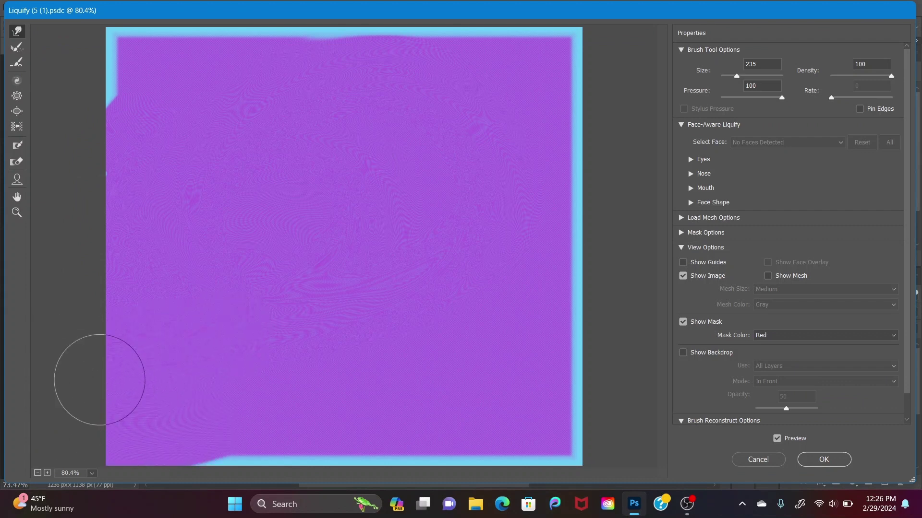
drag(149, 78, 139, 113)
drag(393, 72, 460, 65)
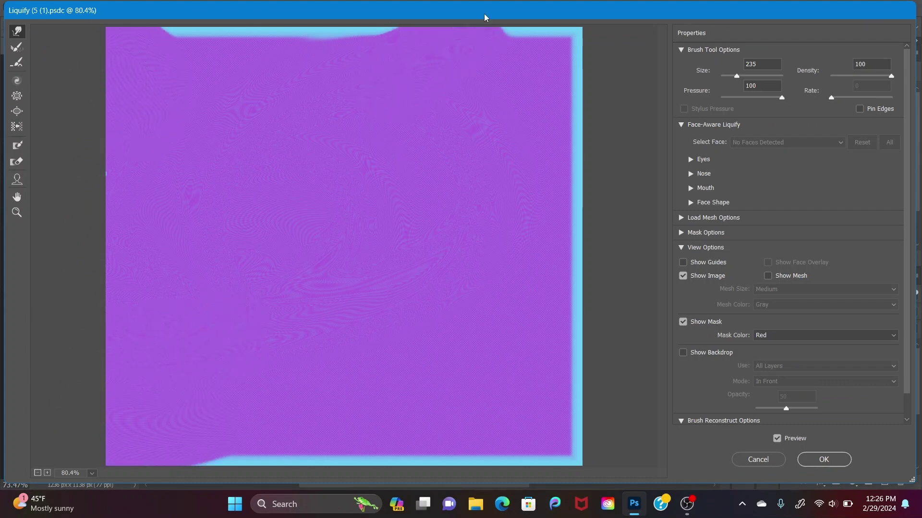
mouse_move(510, 91)
mouse_down()
mouse_move(582, 103)
mouse_move(578, 171)
mouse_up()
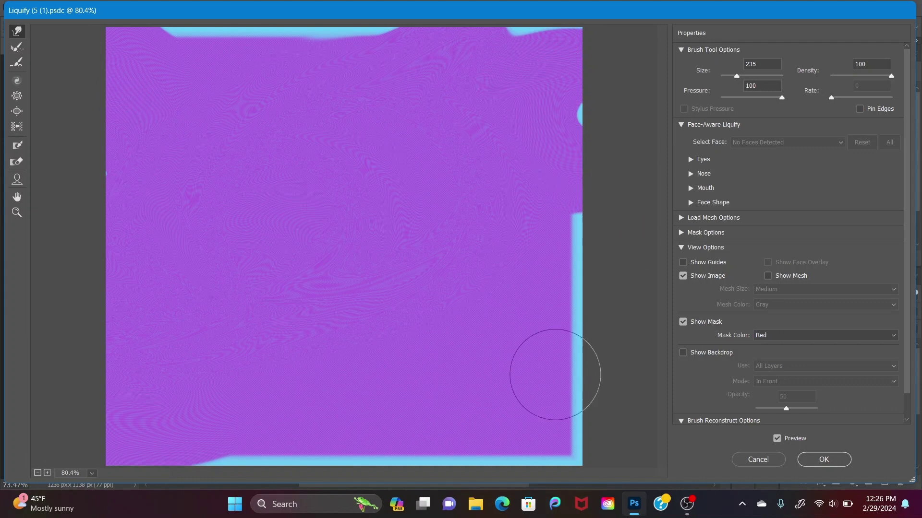
mouse_move(521, 413)
mouse_down()
mouse_move(549, 365)
mouse_move(554, 251)
mouse_move(552, 294)
mouse_move(586, 313)
mouse_up()
drag(293, 481, 205, 476)
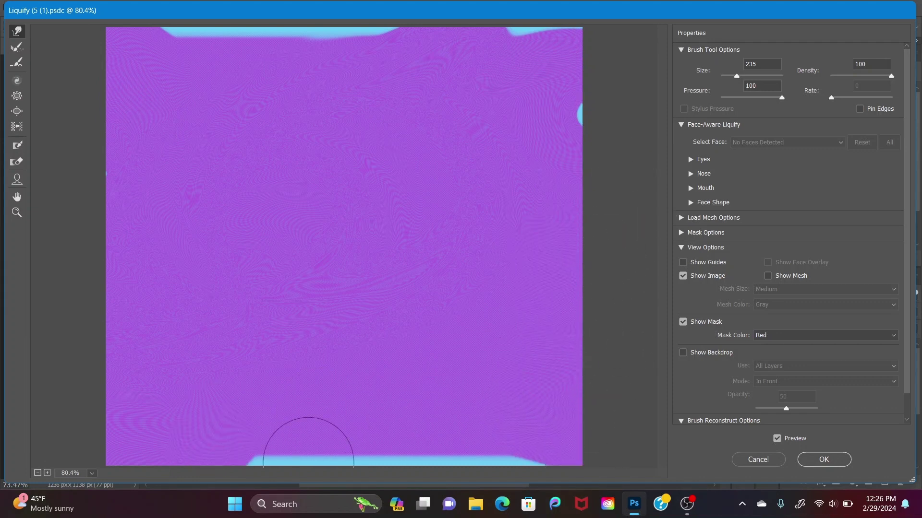
mouse_move(389, 432)
mouse_down()
mouse_move(462, 438)
mouse_move(487, 461)
mouse_up()
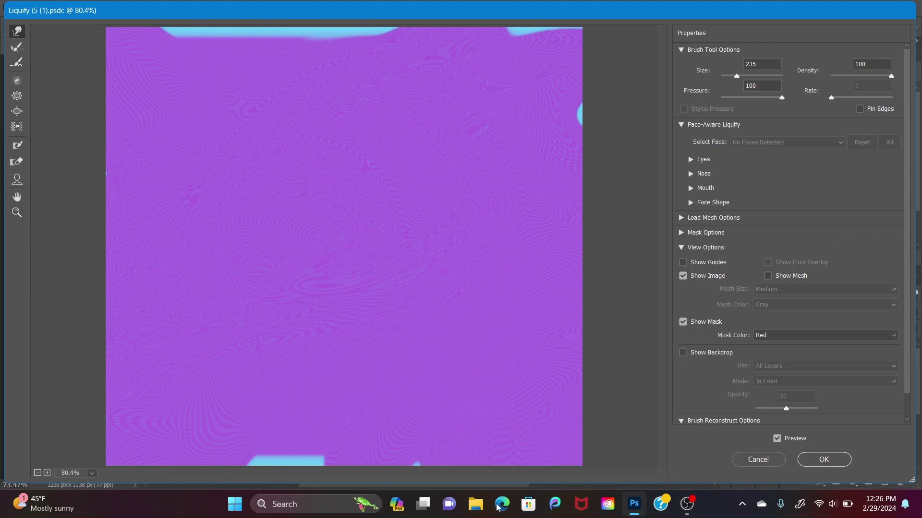
drag(311, 416, 277, 476)
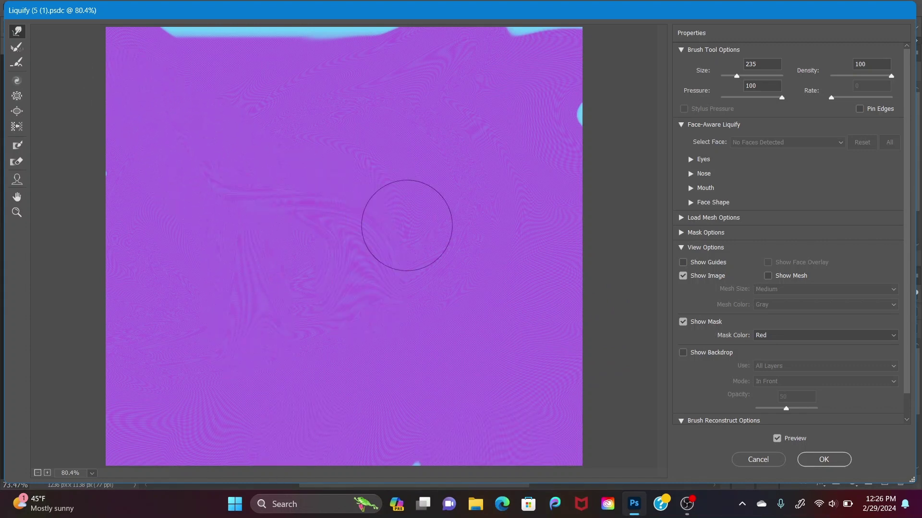
drag(244, 160, 149, 28)
drag(226, 5, 307, 24)
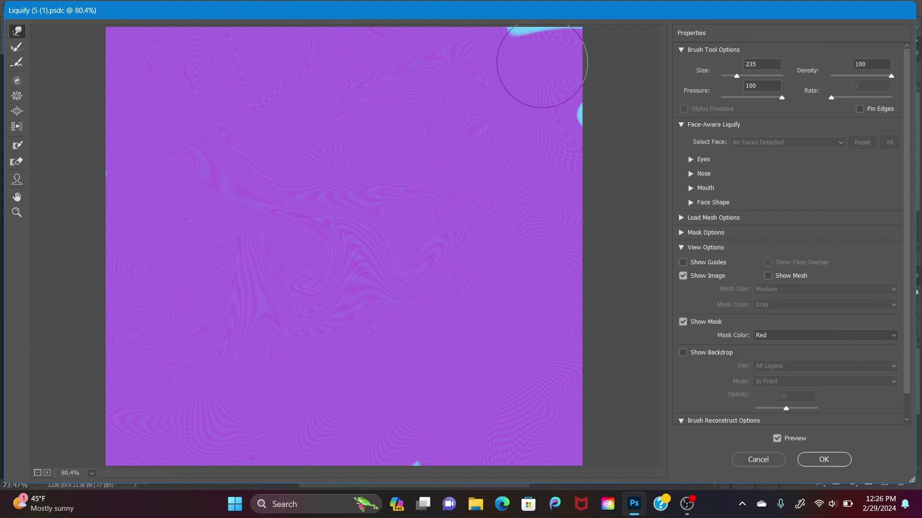
drag(564, 95, 618, 107)
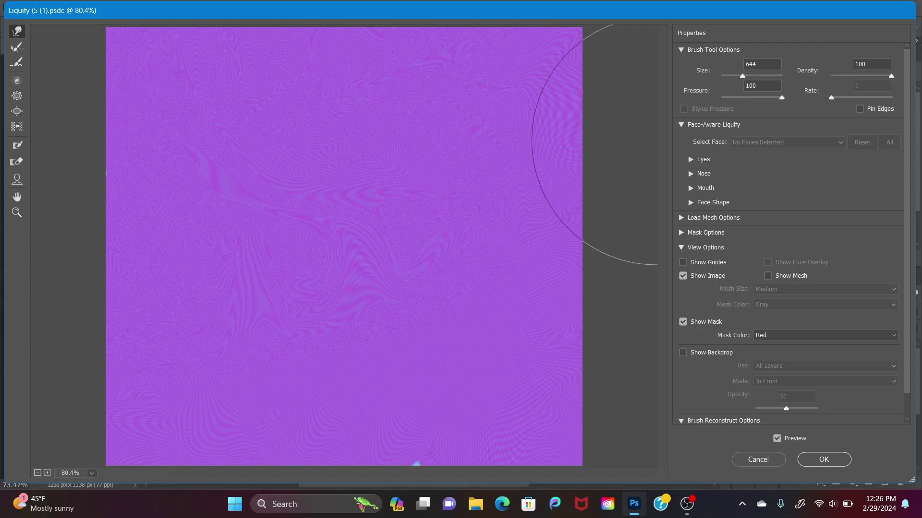
Step: Warp the purple interior into flowing ripples with brush sizes 644 and 367, and apply the Liquify filter
mouse_move(657, 144)
mouse_down()
mouse_move(428, 329)
mouse_move(329, 236)
mouse_move(195, 164)
mouse_move(129, 168)
mouse_up()
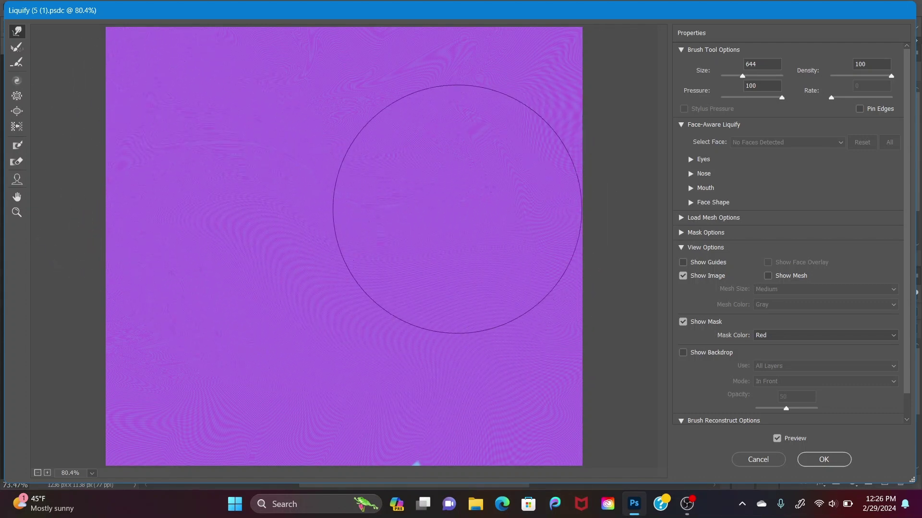
mouse_move(458, 210)
mouse_down()
mouse_move(221, 125)
mouse_move(311, 345)
mouse_up()
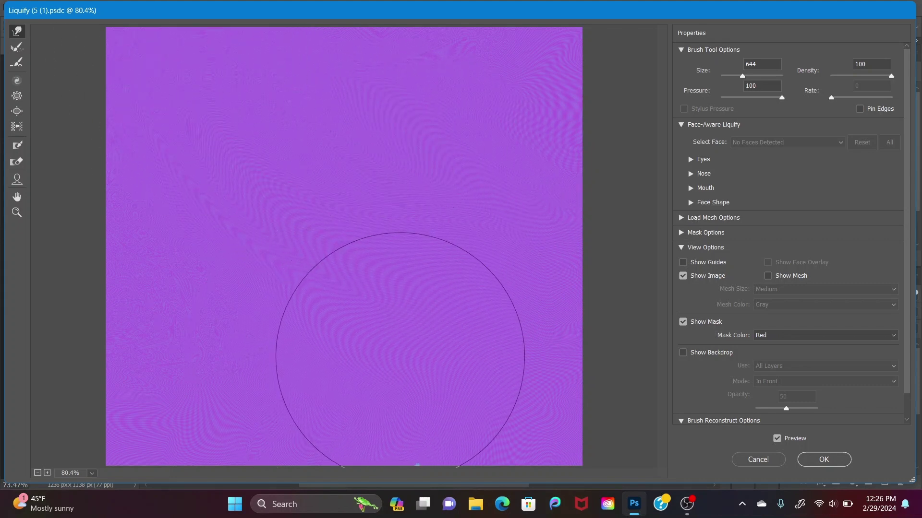
drag(239, 261, 142, 219)
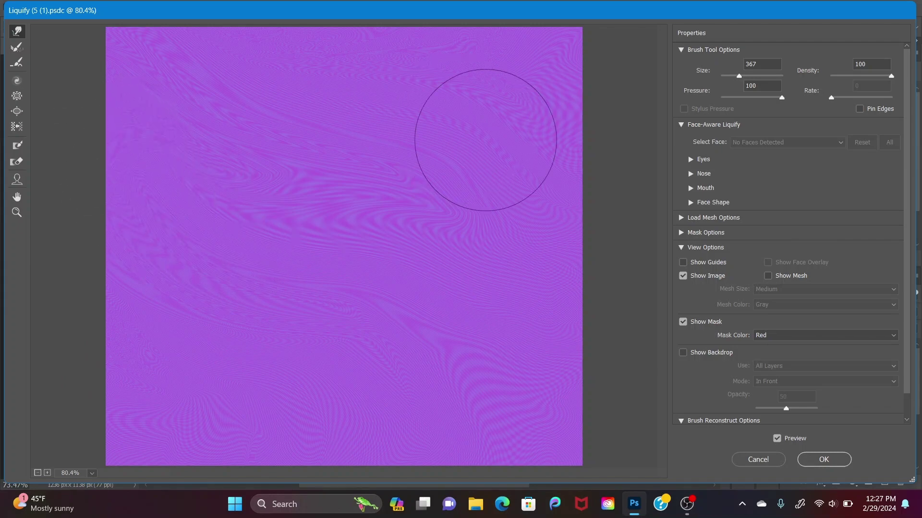
click(823, 457)
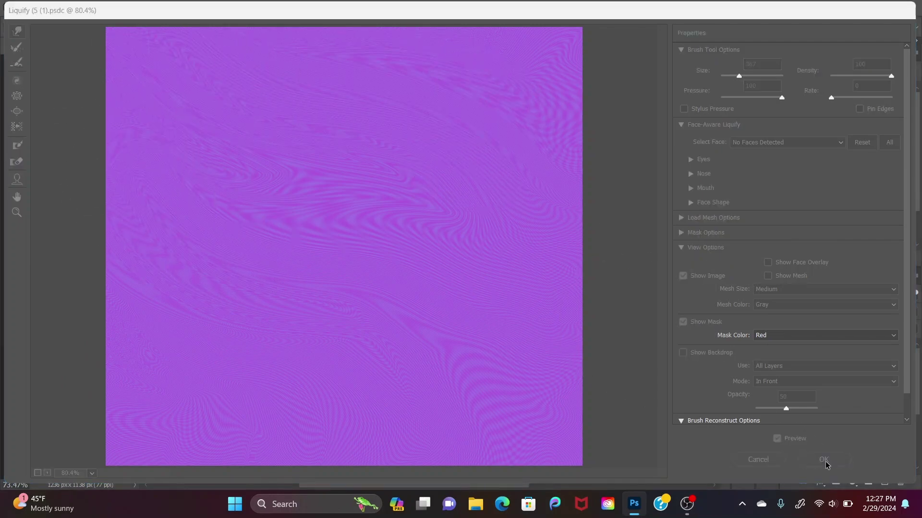
Step: Try other blend modes on Color Fill 2 copy 2, in place and moved above Talk 1 1 copy 6, and revert to Linear Burn
click(812, 313)
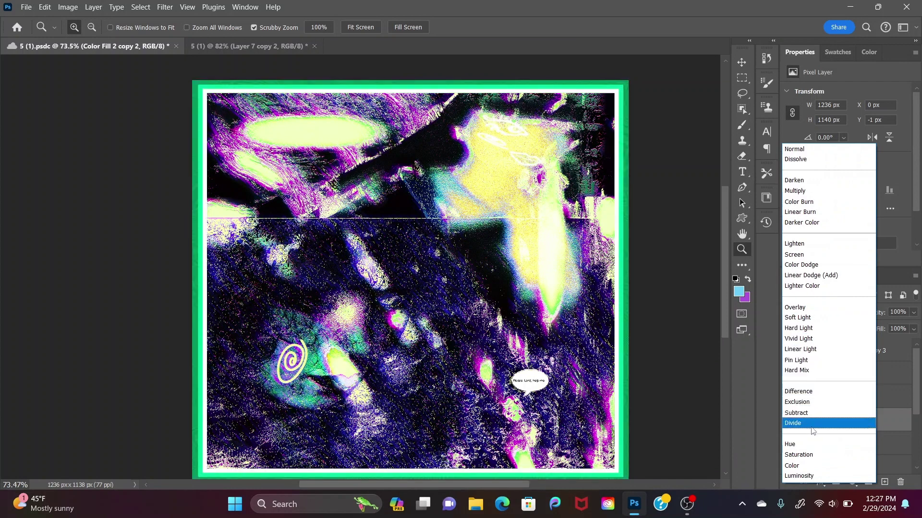
key(Escape)
drag(791, 408, 796, 390)
click(811, 313)
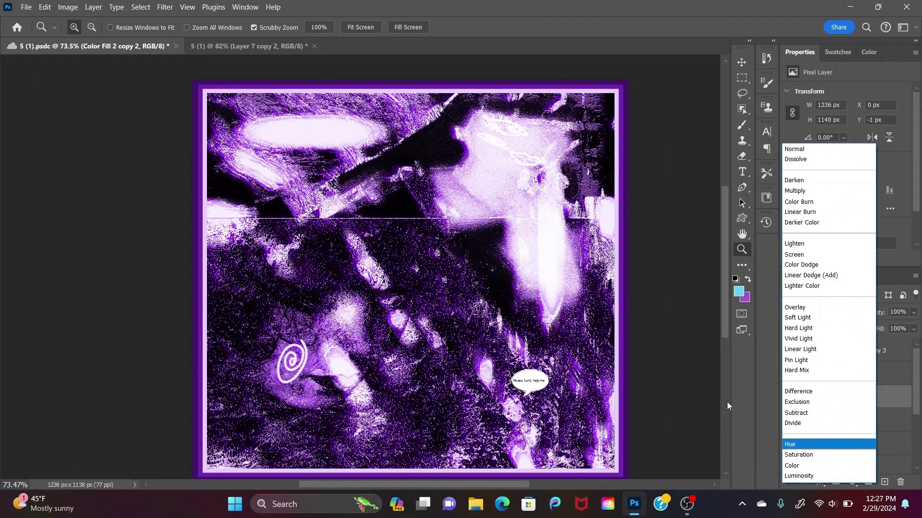
key(Escape)
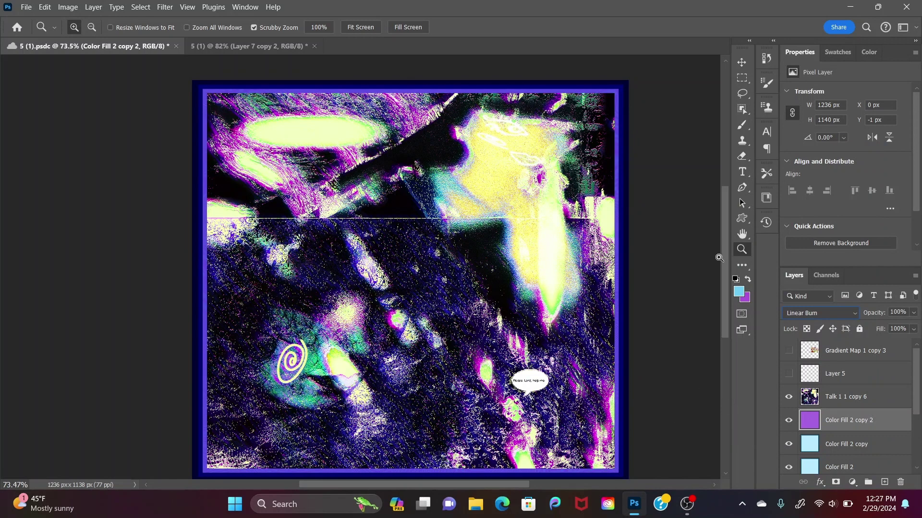
scroll(725, 266, down, 1)
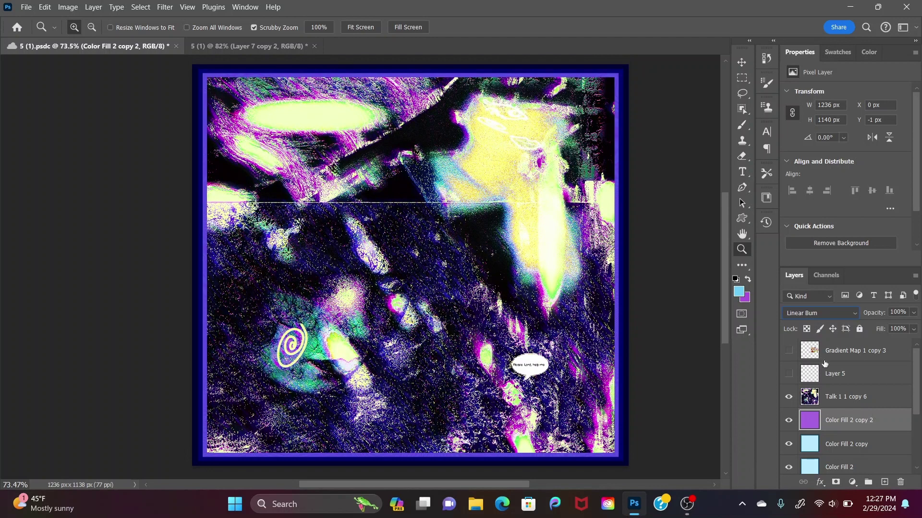
click(689, 512)
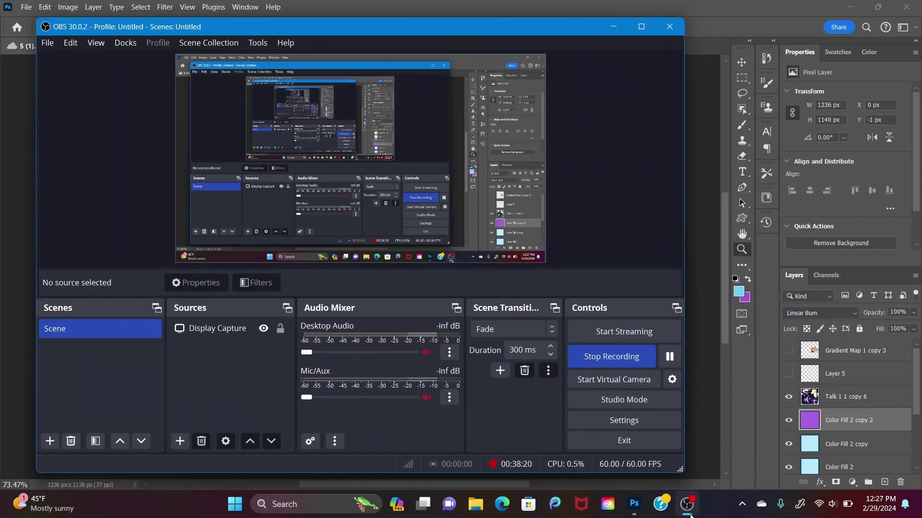